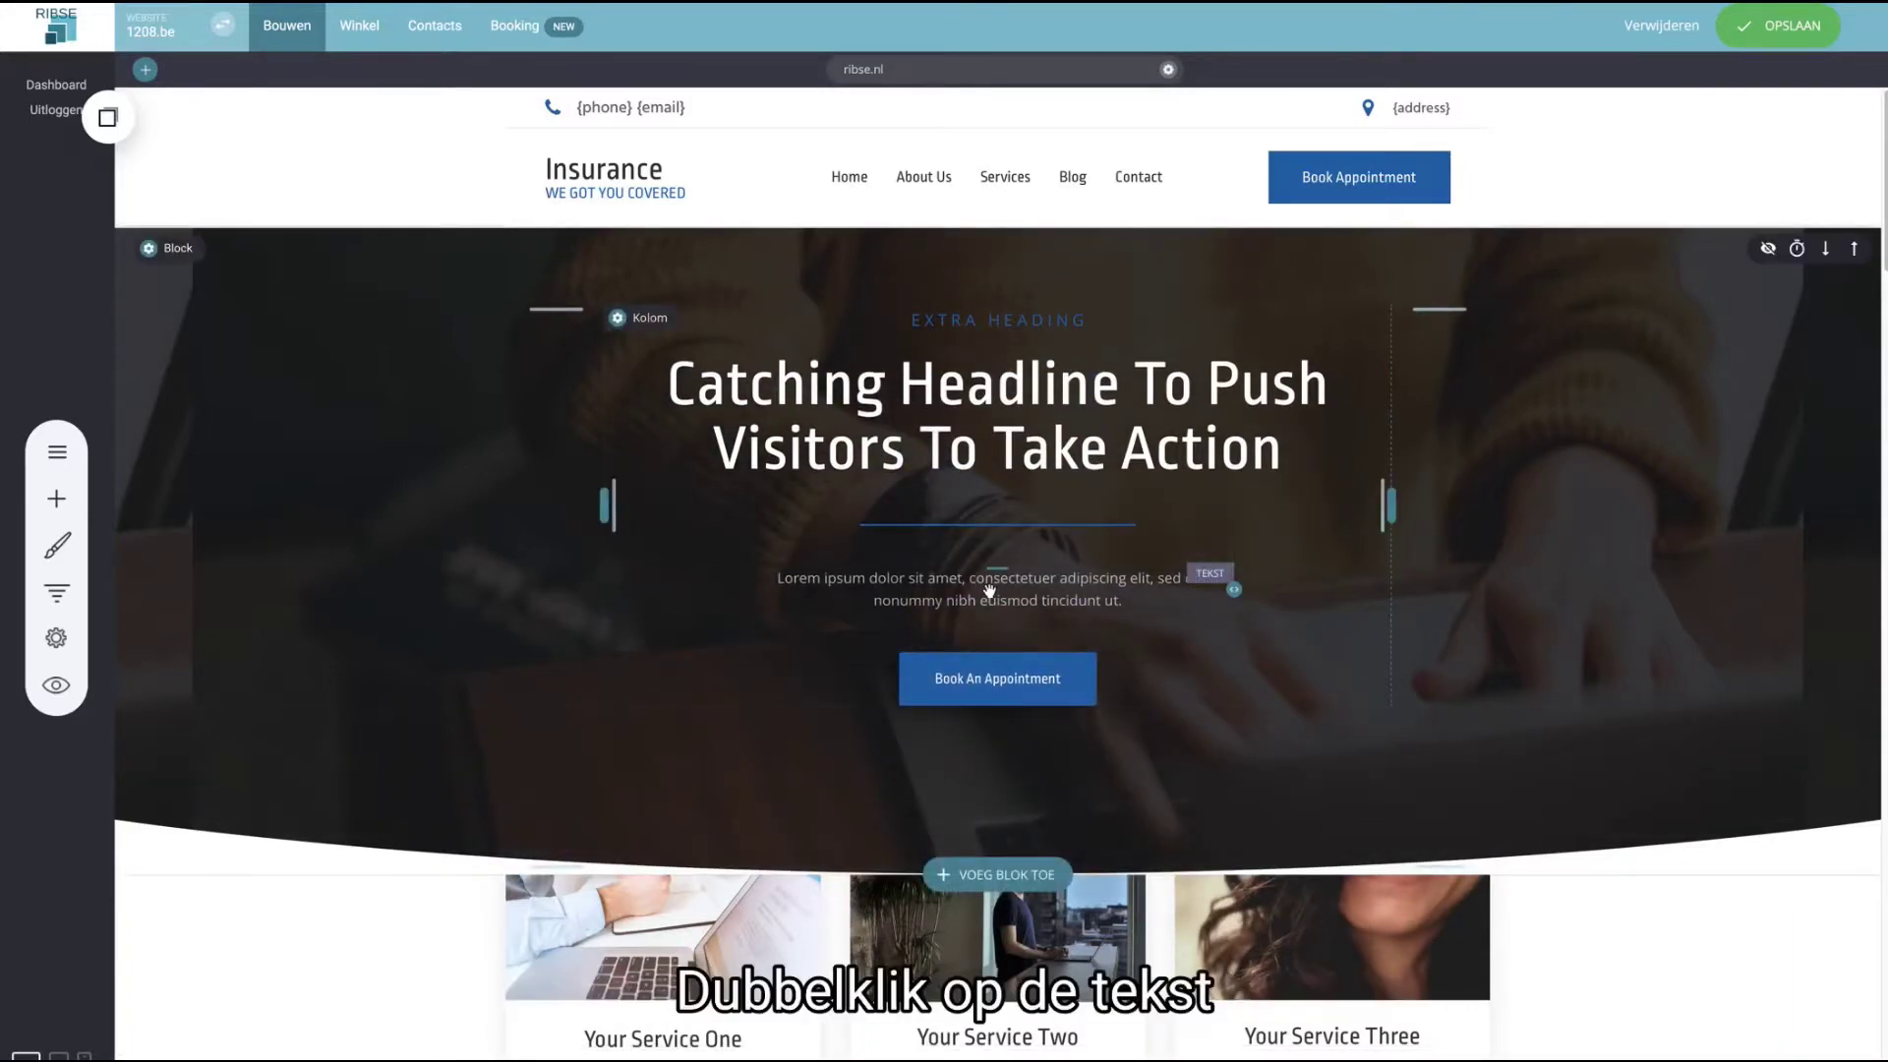
- Replace the placeholder paragraph below the banner headline with "Welkom bij RIBSE websites"
{"action": "double_click", "coordinate": [989, 588]}
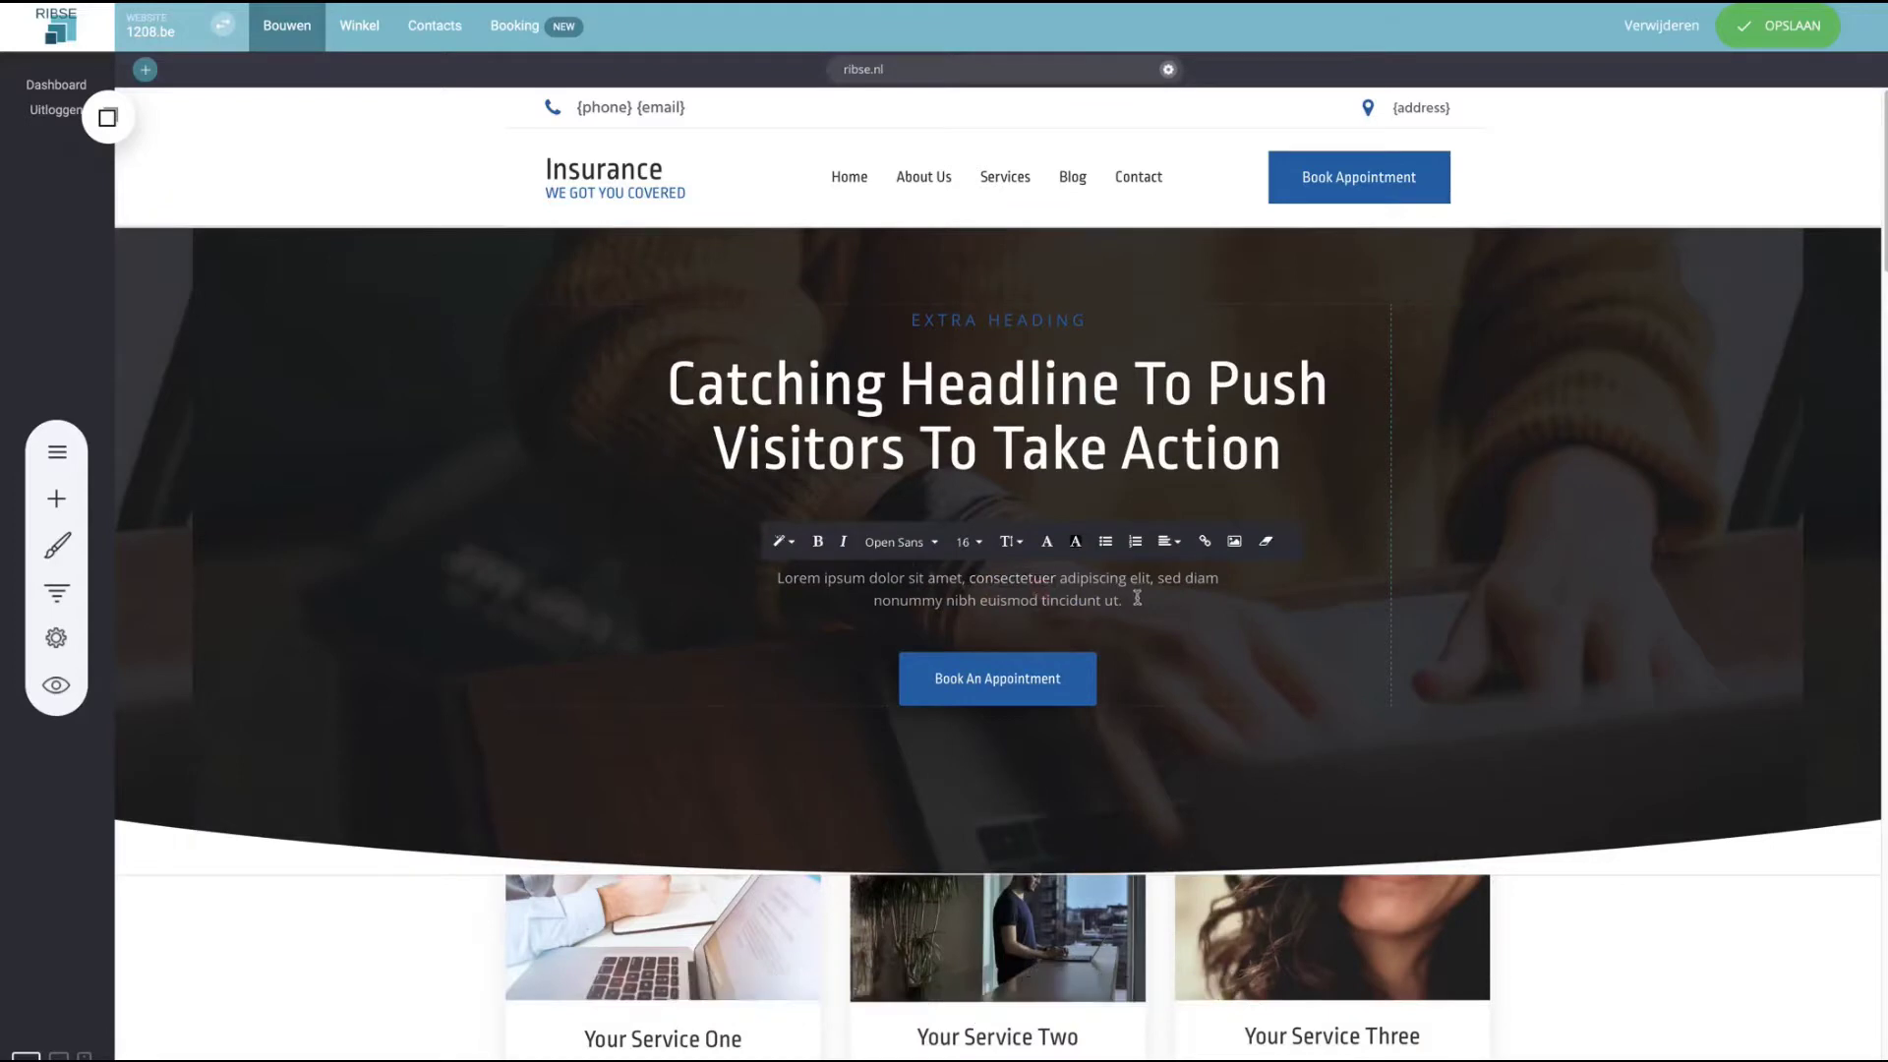
{"action": "left_click_drag", "start_coordinate": [1141, 598], "coordinate": [784, 576]}
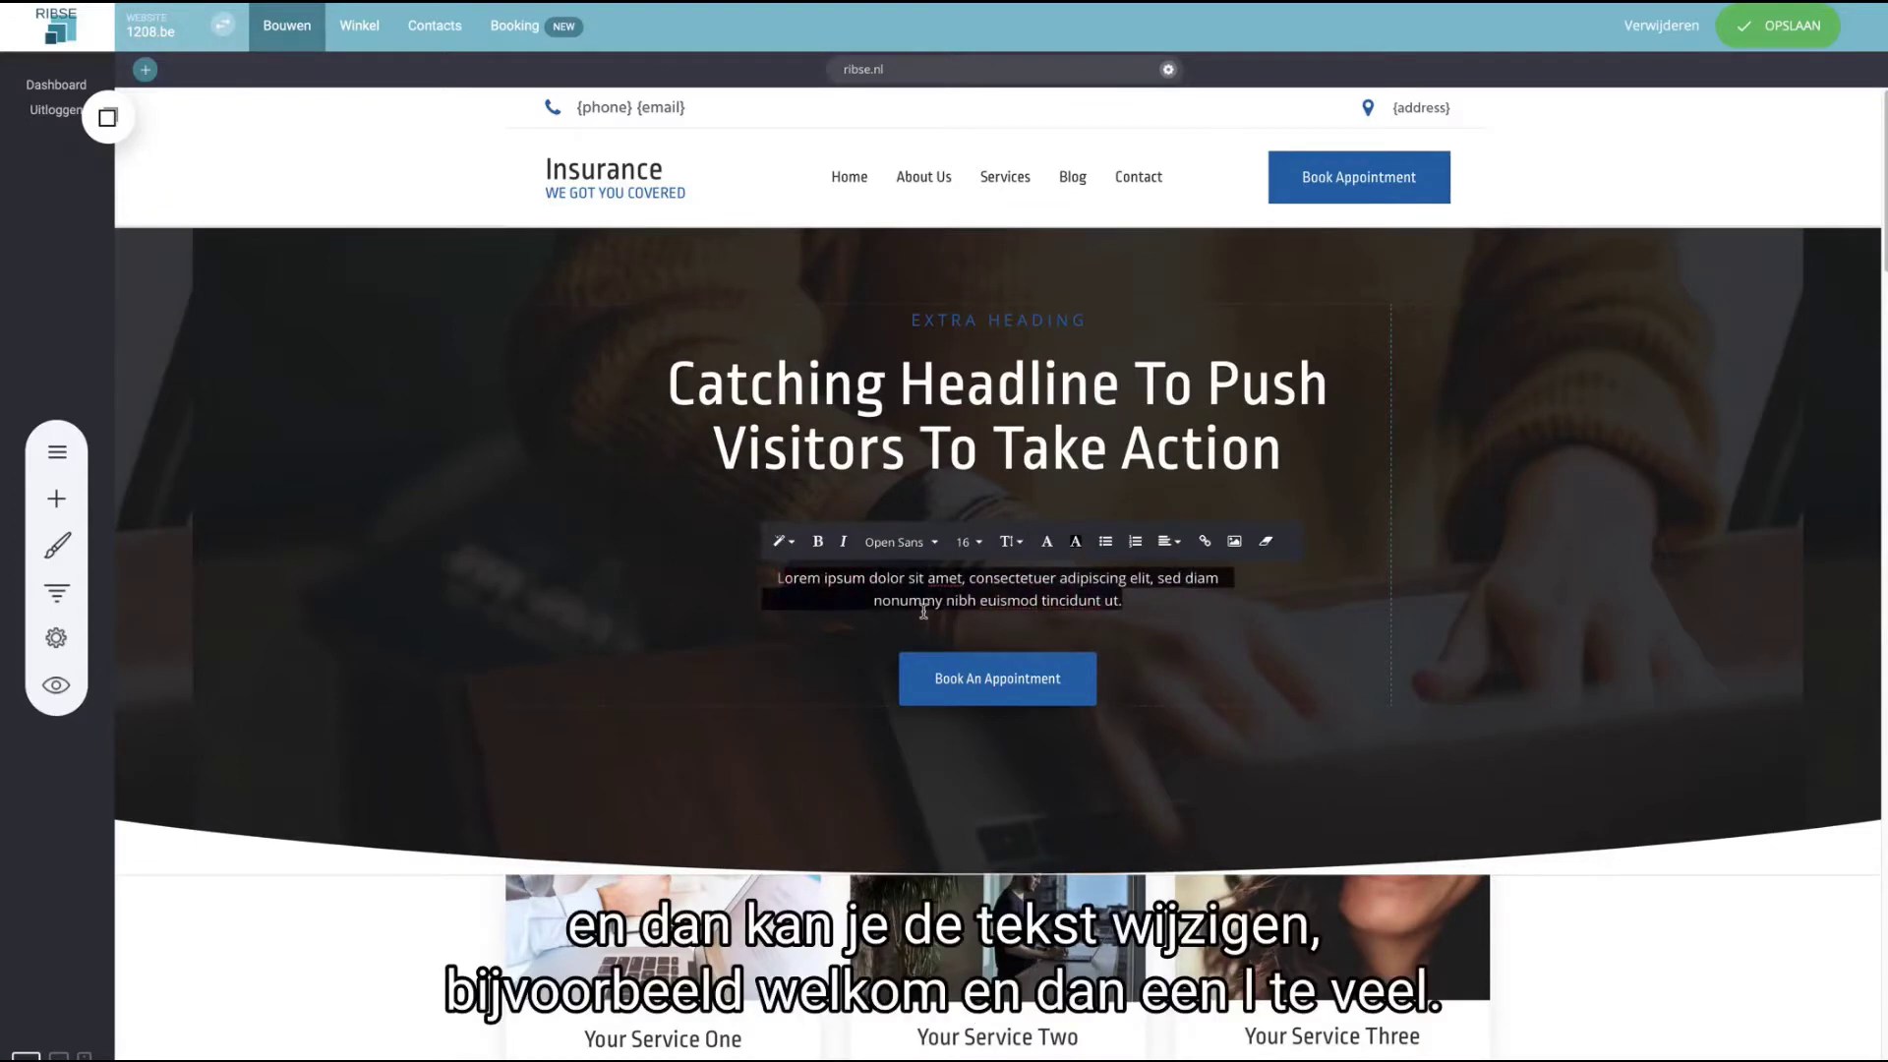
{"action": "type", "text": "LWelkom"}
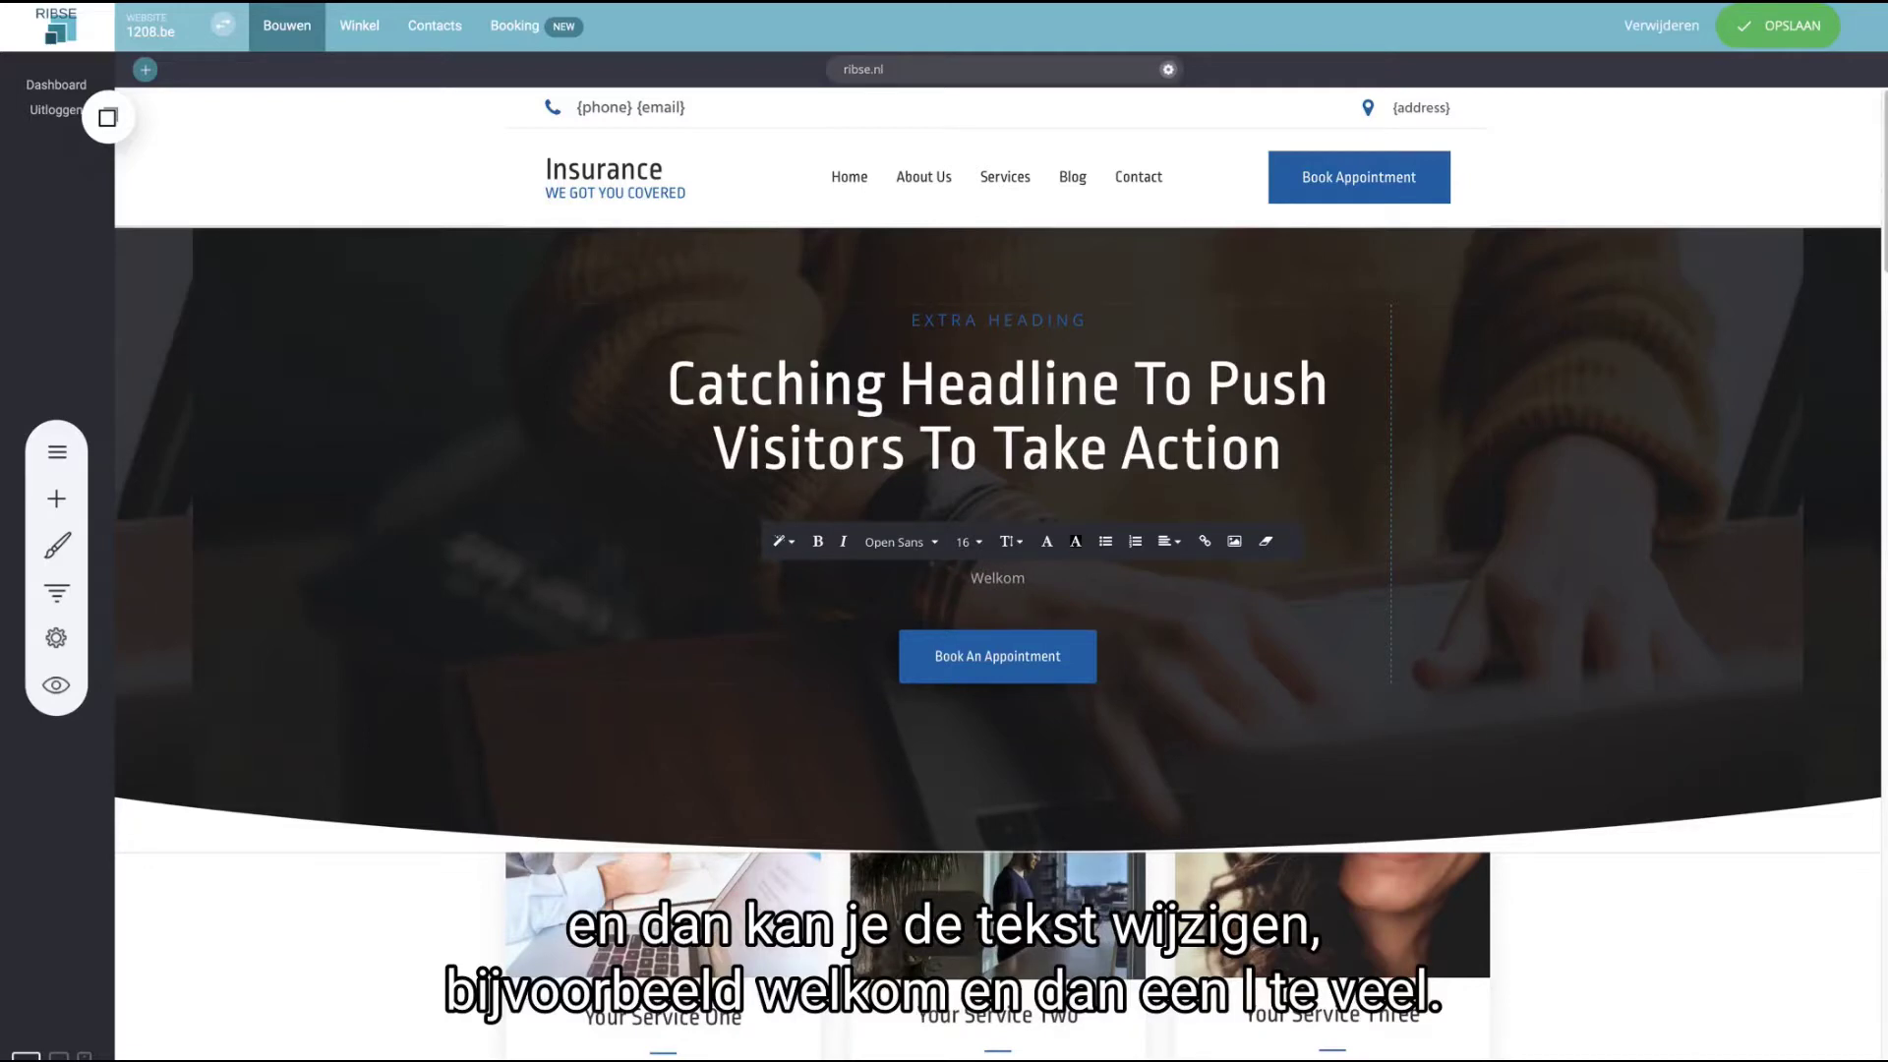
{"action": "type", "text": " bi"}
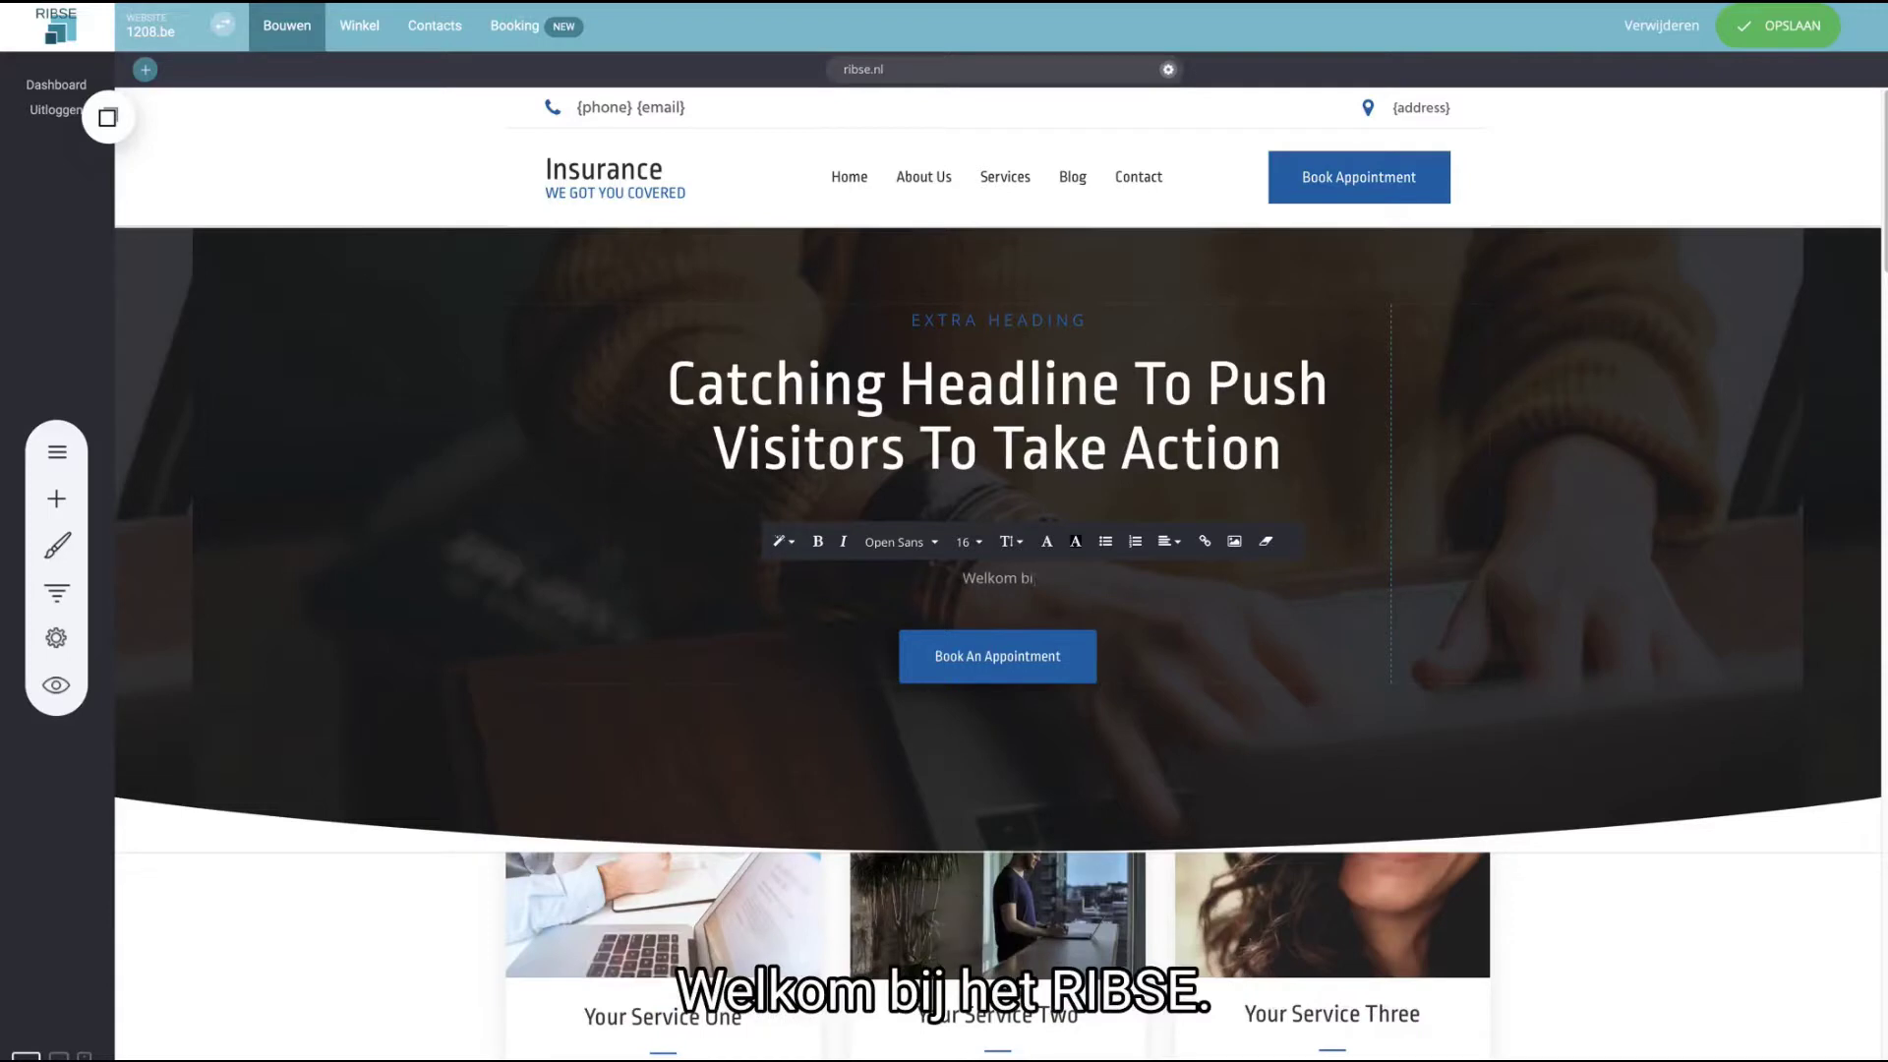
{"action": "type", "text": "j RIBS"}
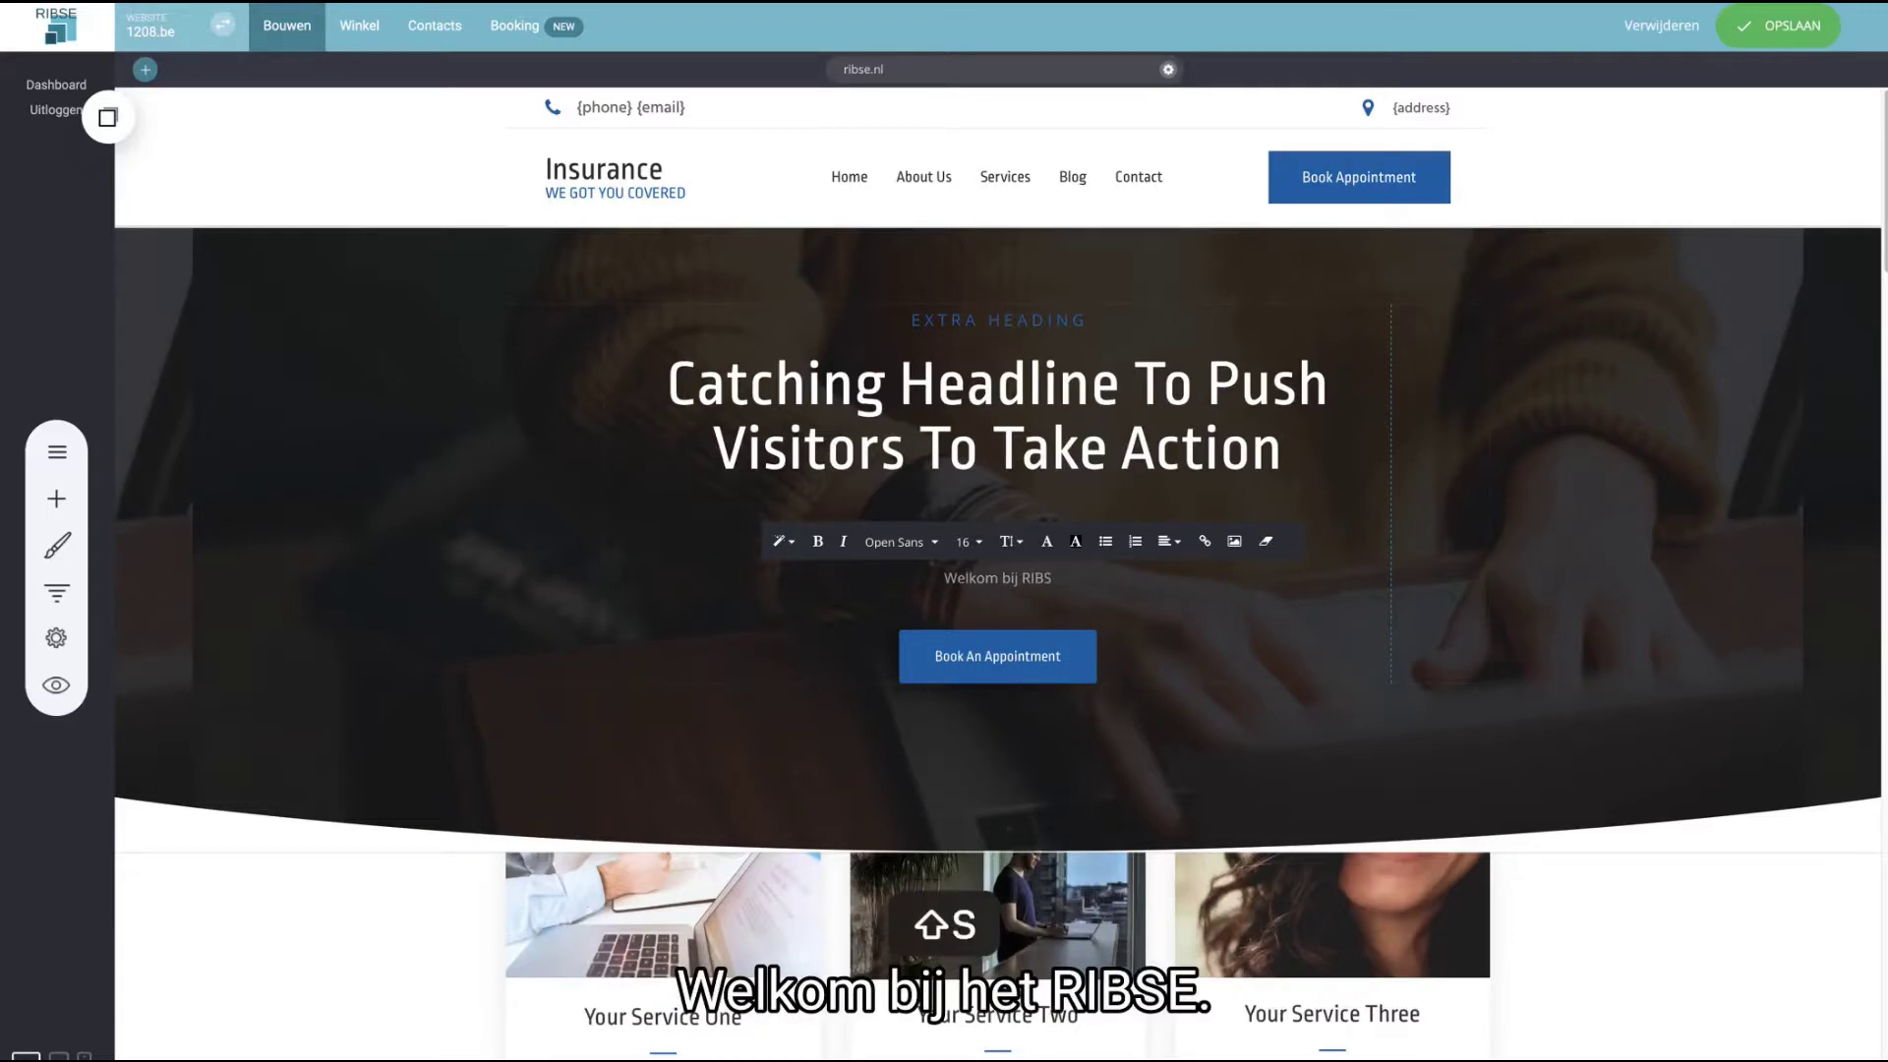
{"action": "type", "text": "E websites"}
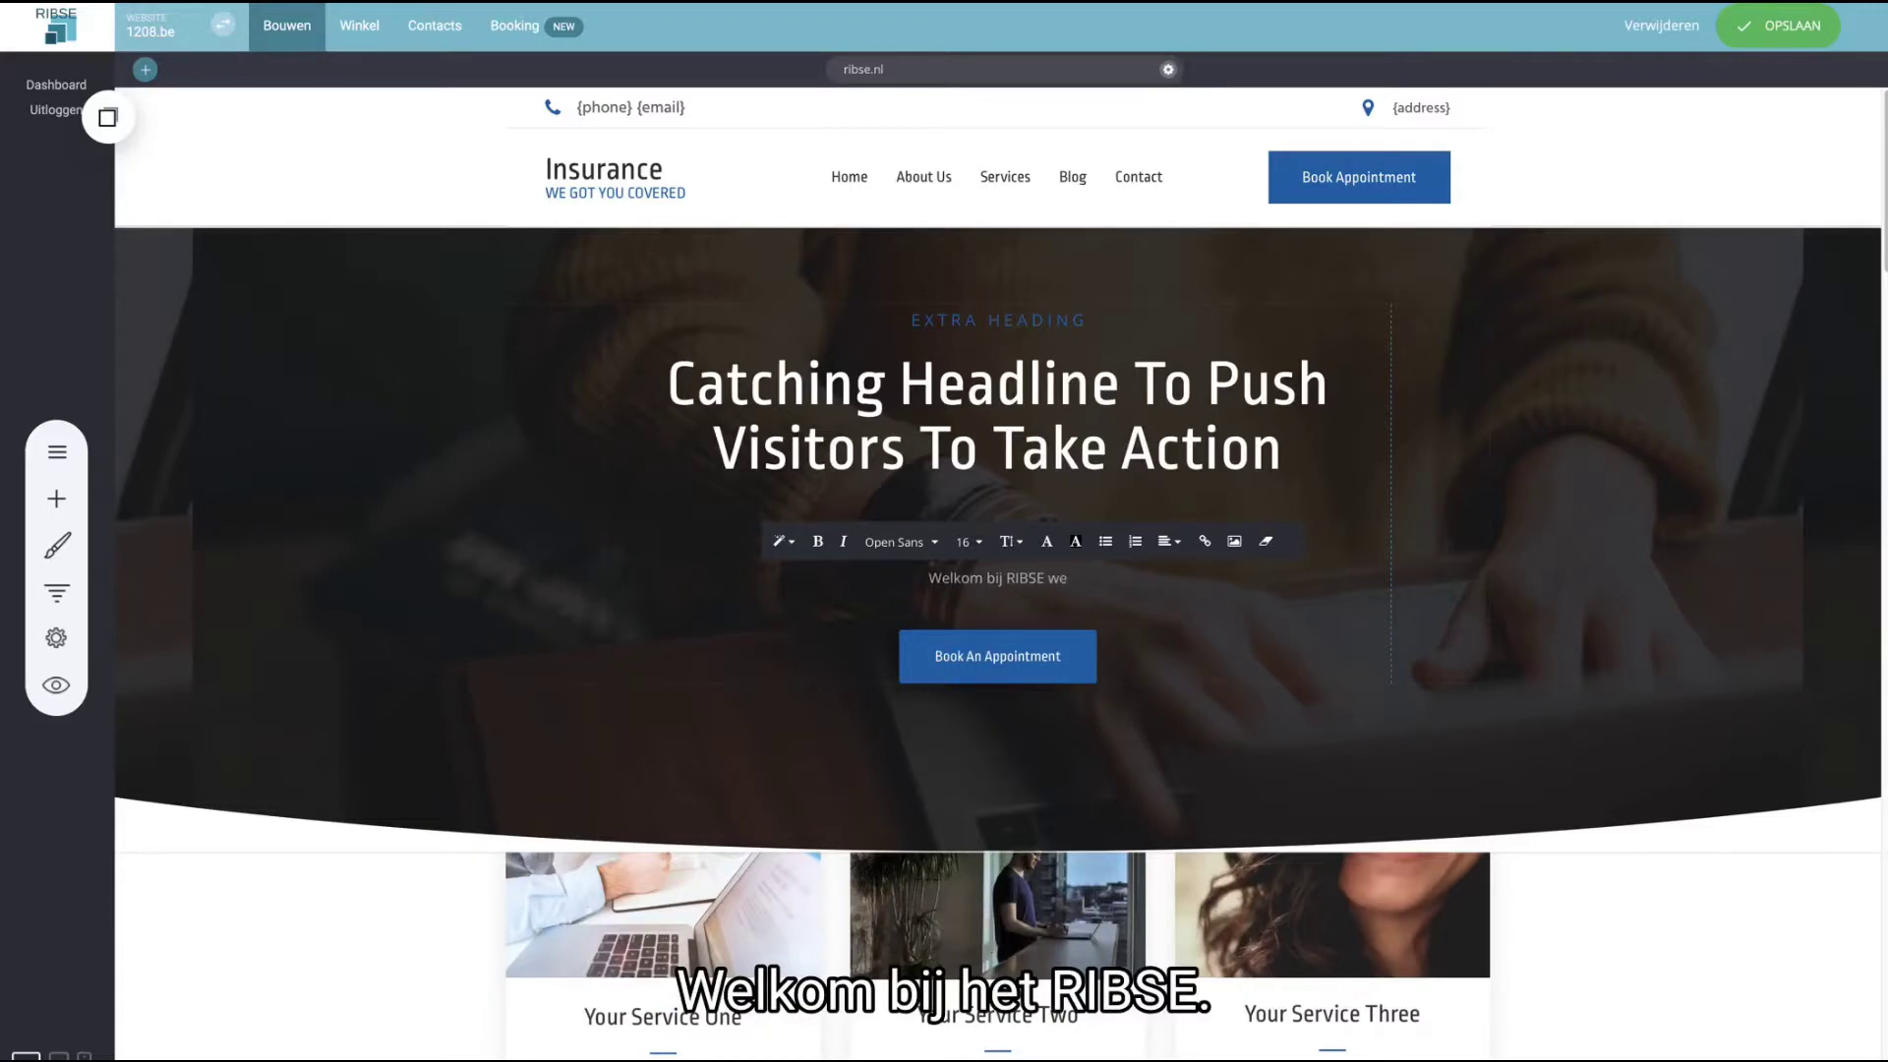
- Change the banner button's text from "Book An Appointment" to "Klik hier om in te loggen"
{"action": "left_click", "coordinate": [1008, 676]}
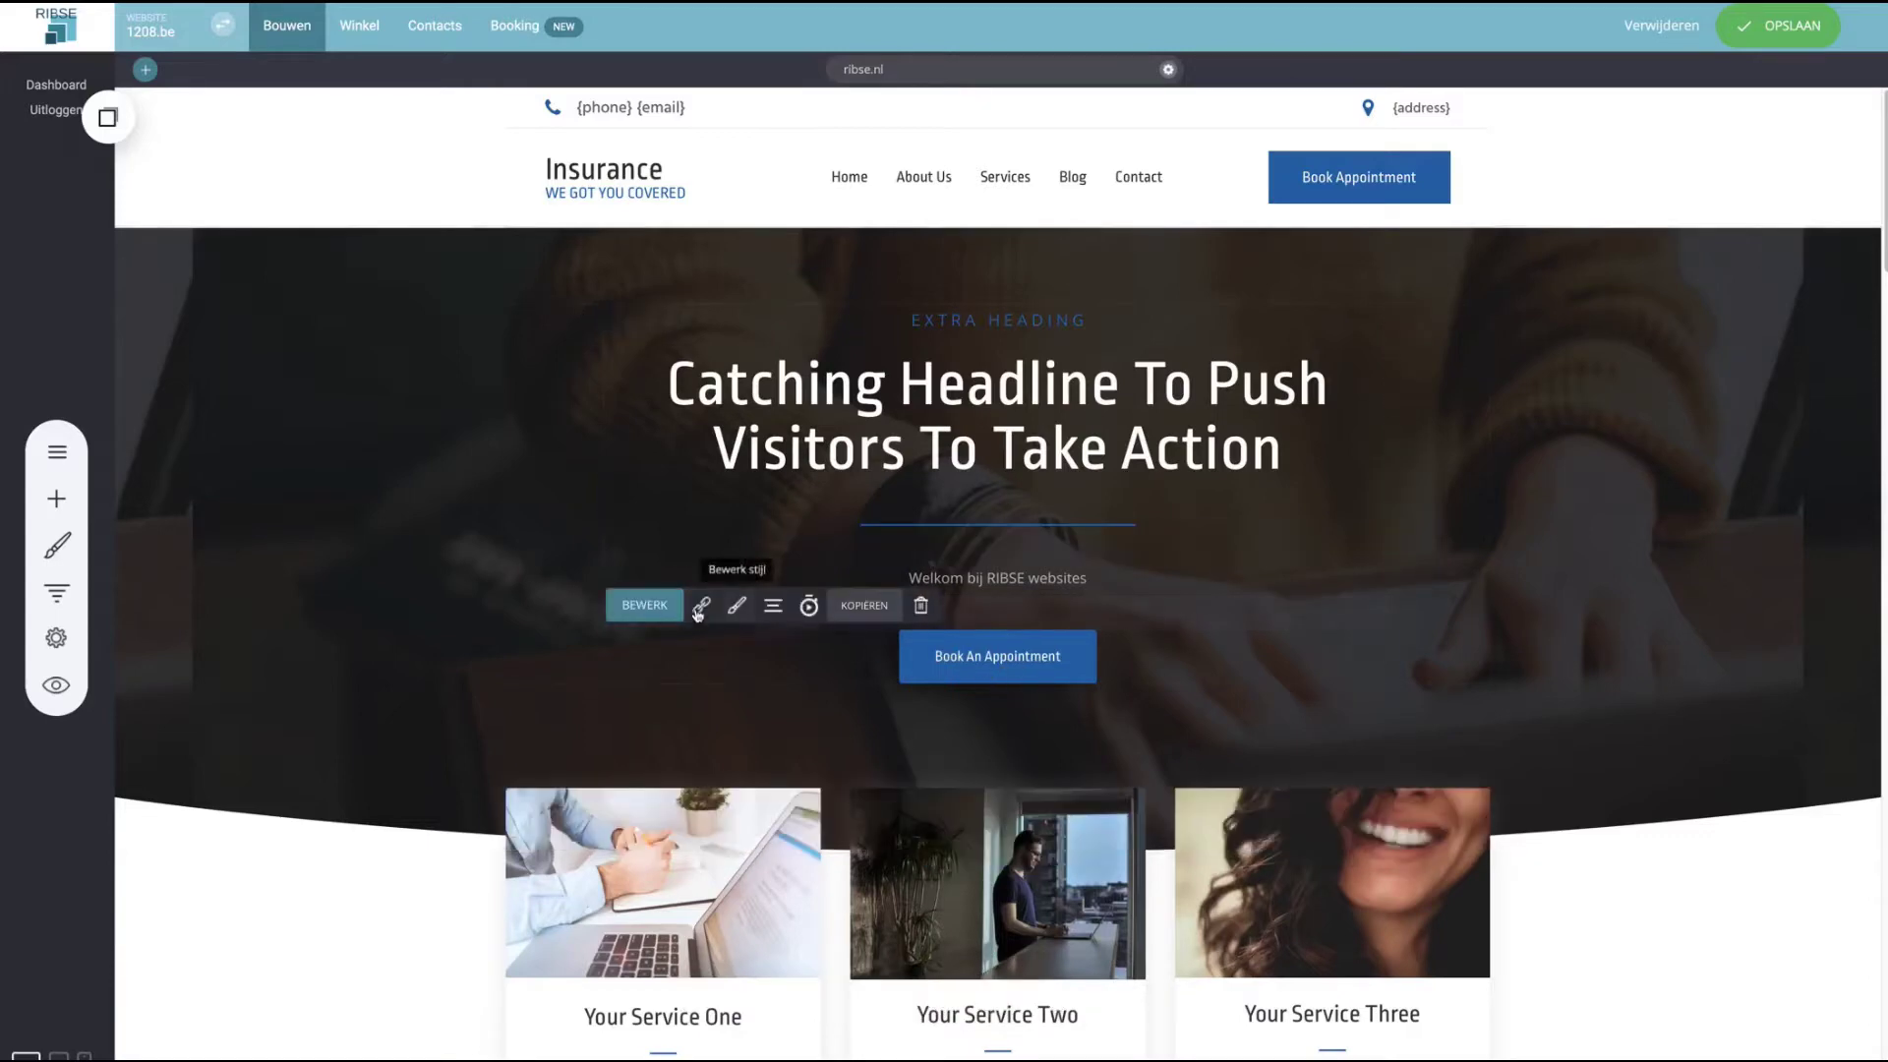
{"action": "left_click", "coordinate": [640, 606]}
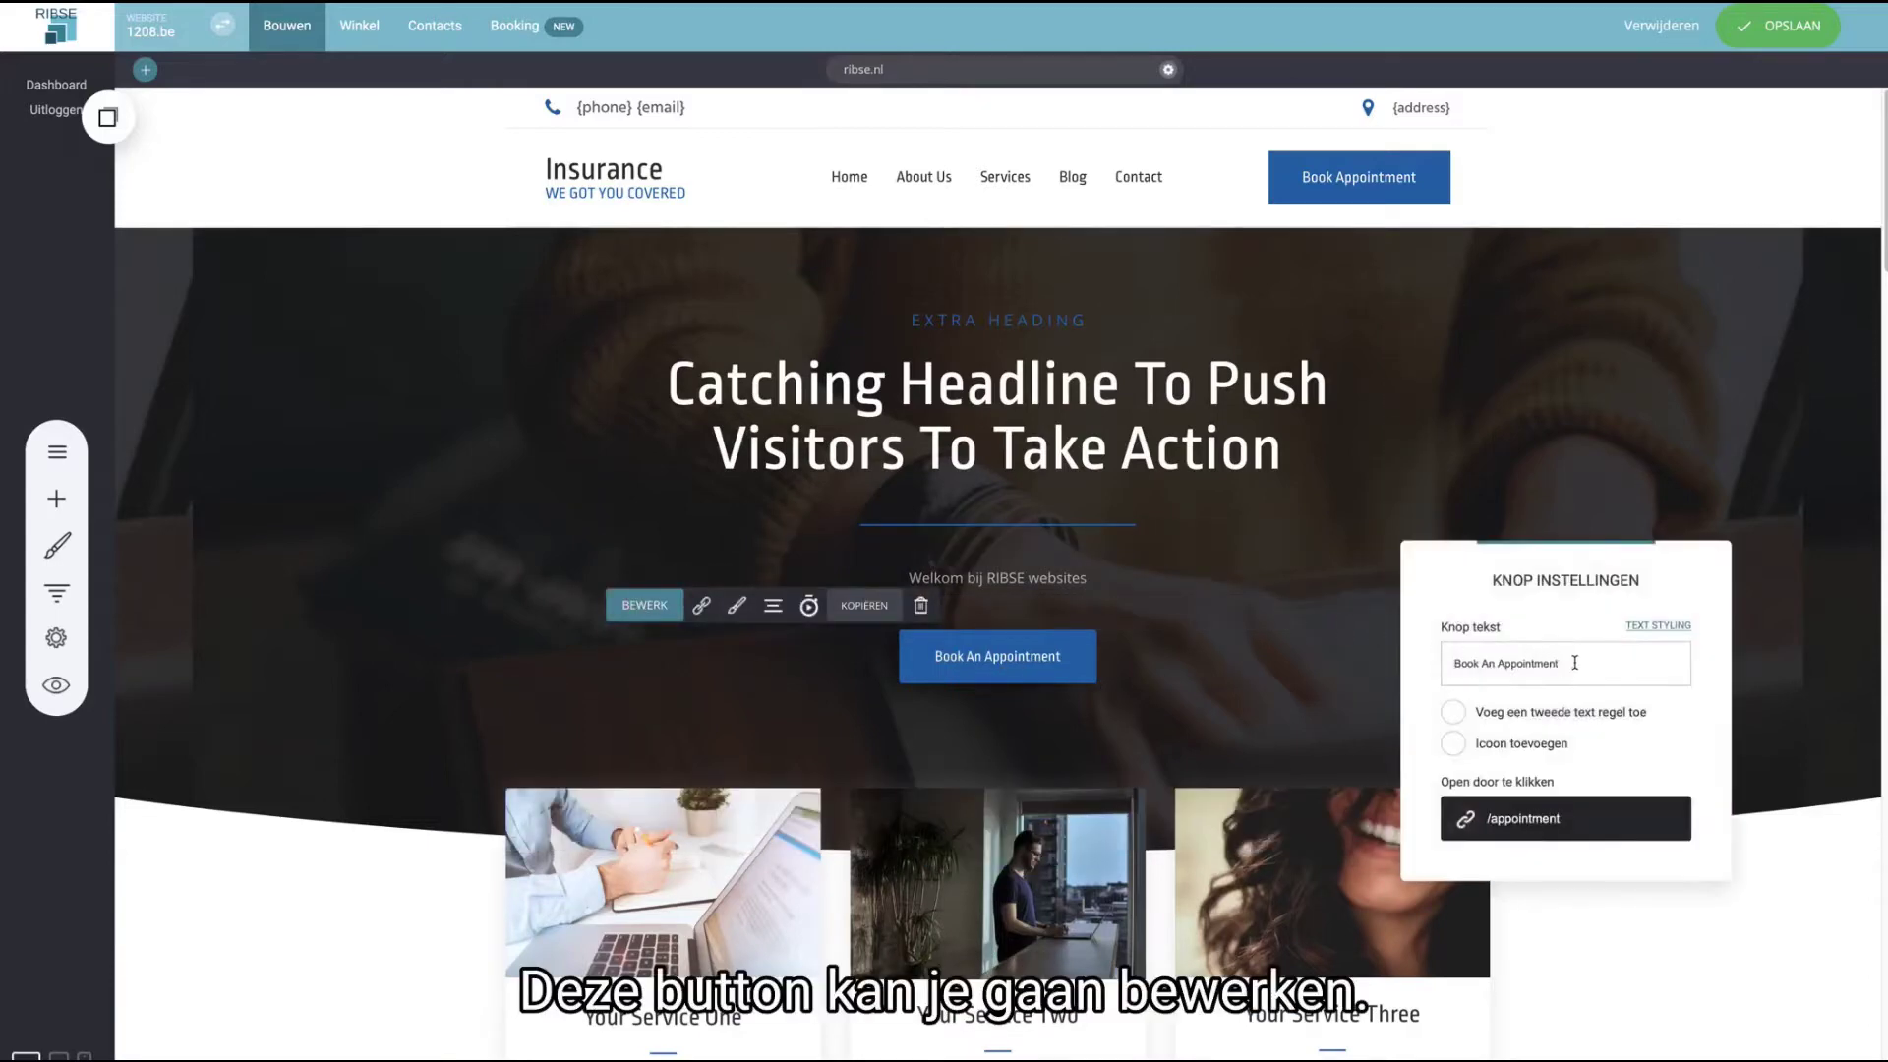
{"action": "left_click_drag", "start_coordinate": [1574, 663], "coordinate": [1433, 662]}
{"action": "type", "text": "Klik"}
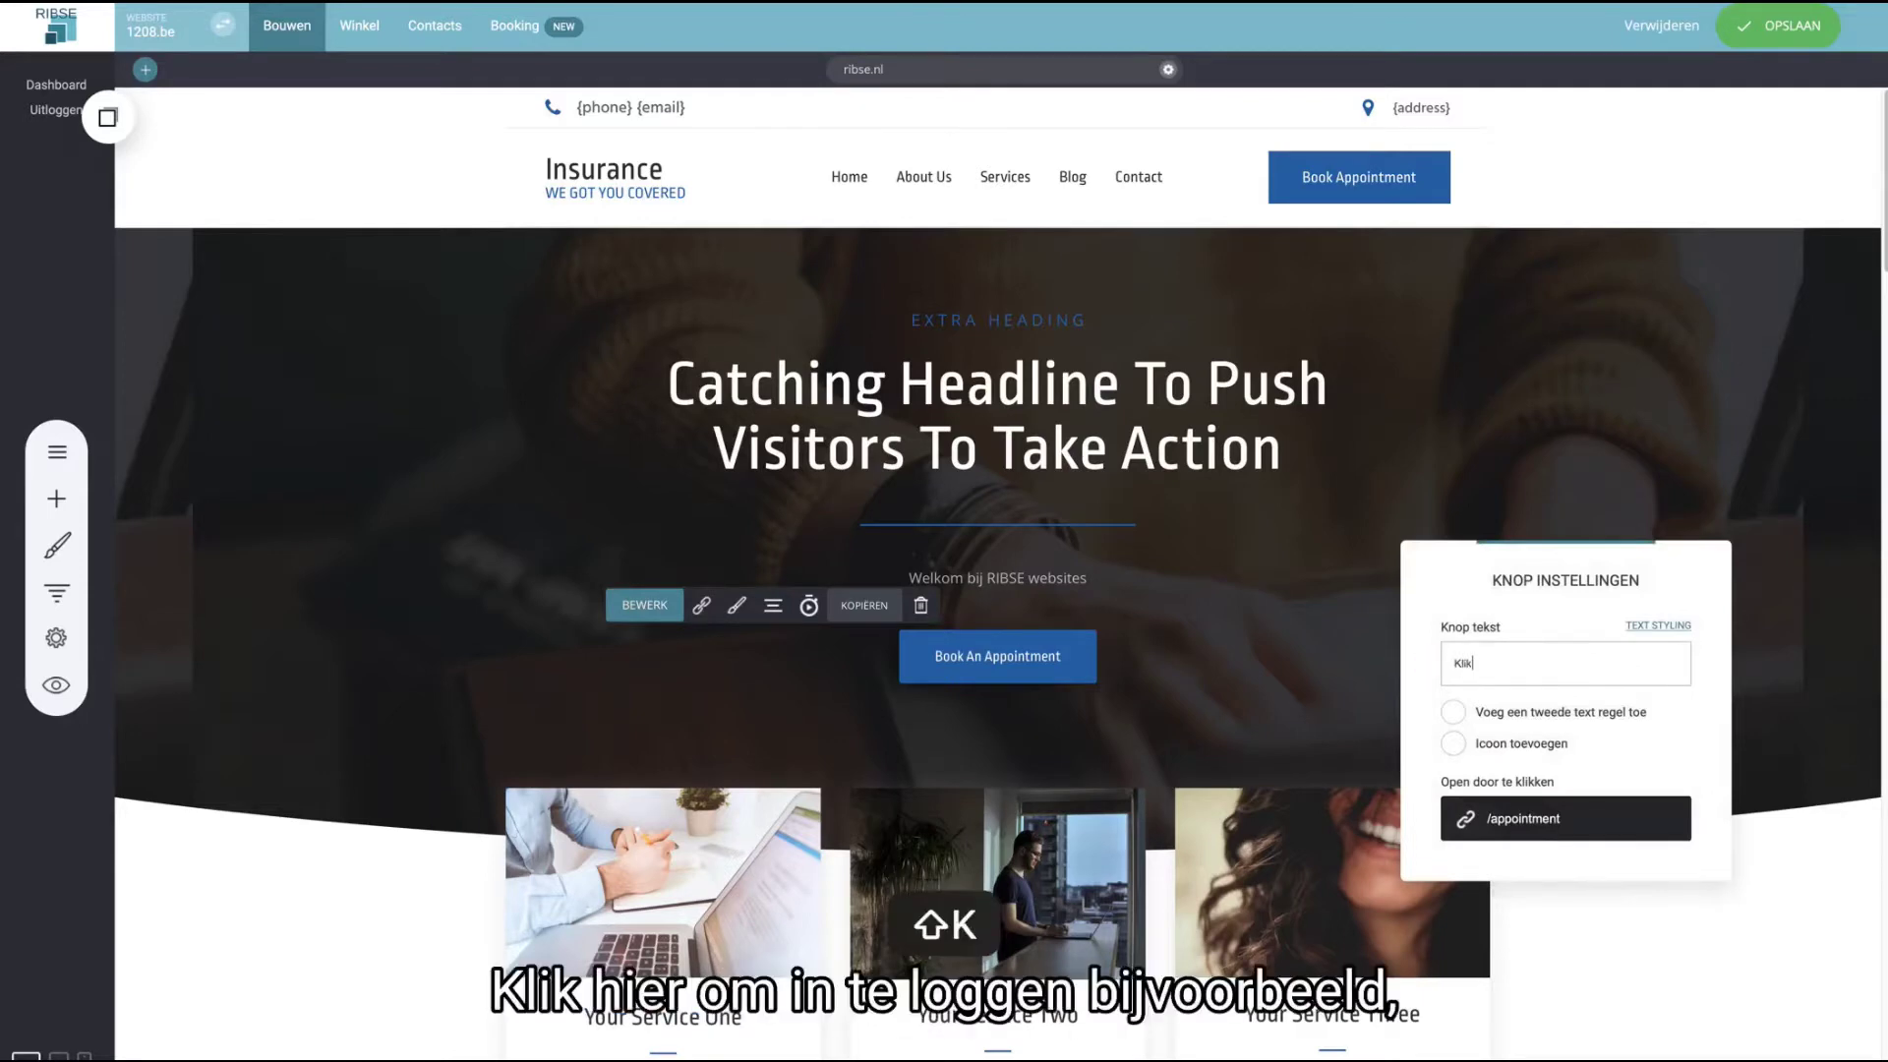
{"action": "type", "text": " hier om in te loggen"}
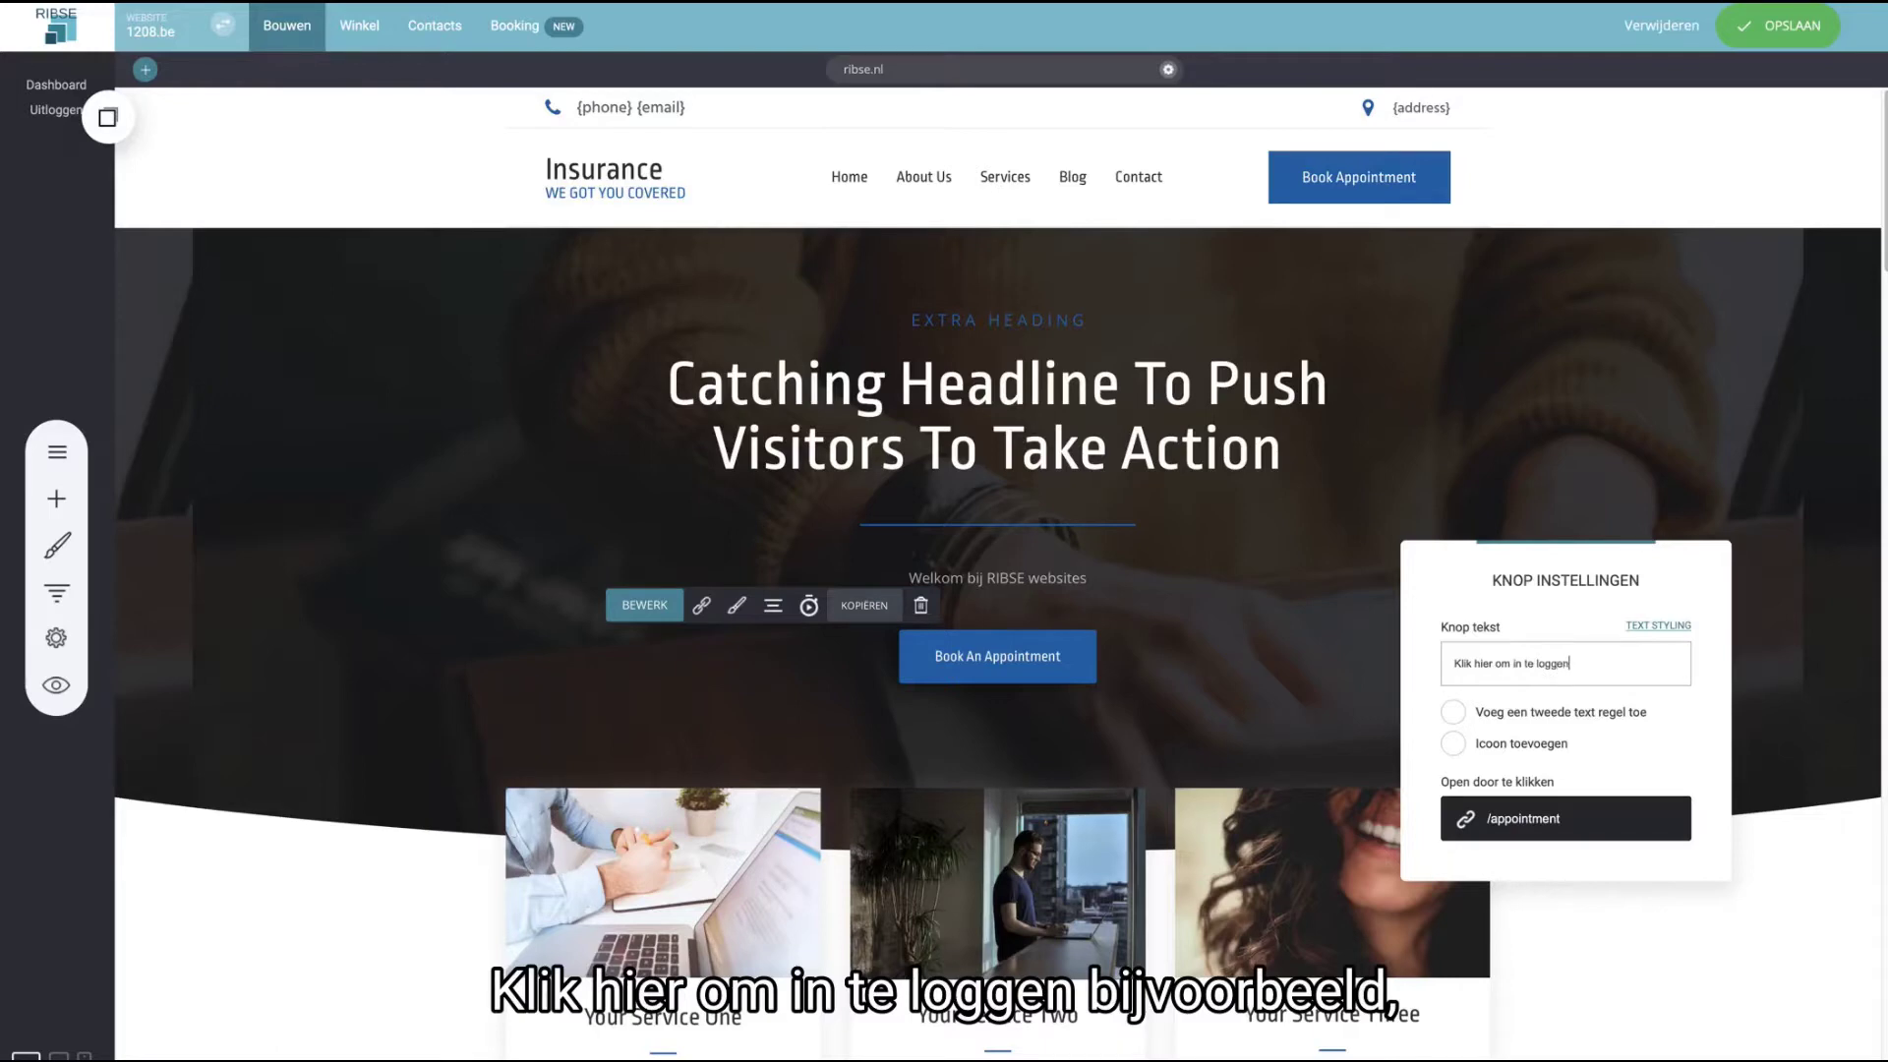
- Review the banner button's link options for pages, shop items, external links, pop-ups and e-mail, and leave the link selection without applying a choice
{"action": "left_click", "coordinate": [1534, 819]}
{"action": "left_click", "coordinate": [971, 260]}
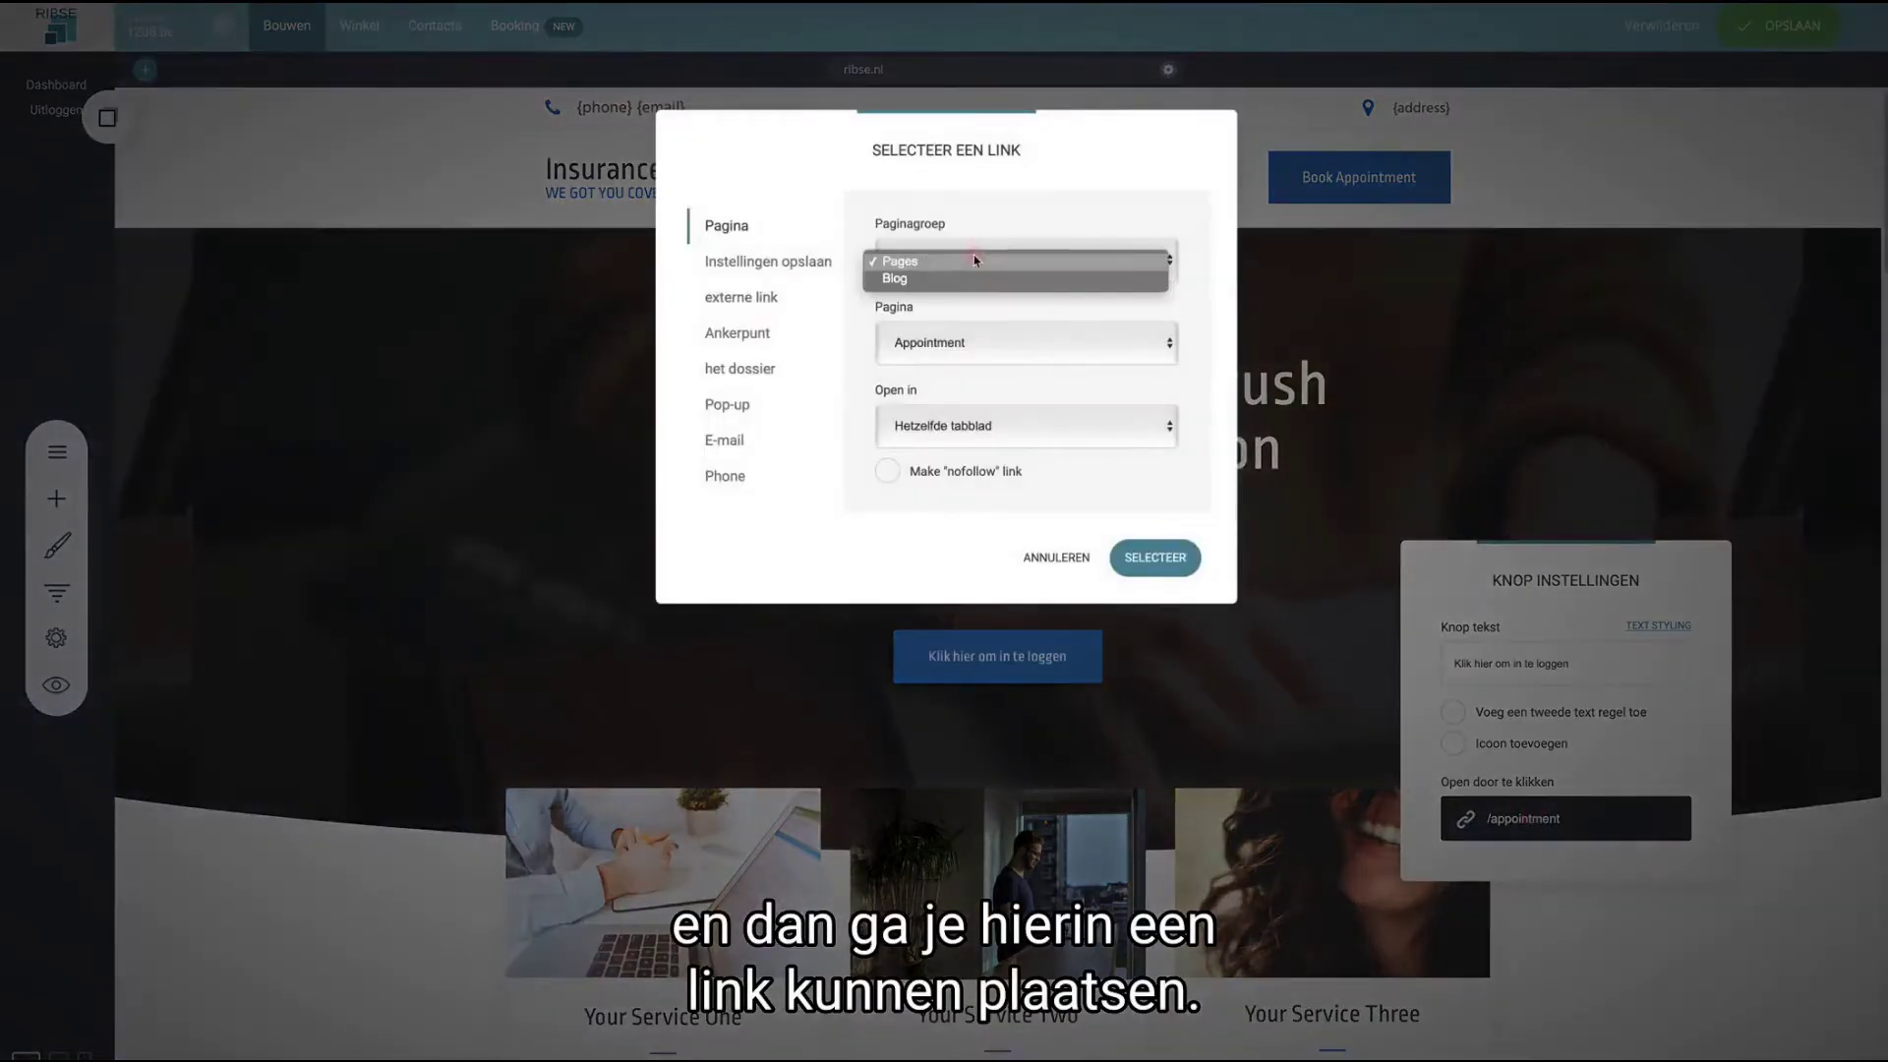
{"action": "left_click", "coordinate": [978, 261]}
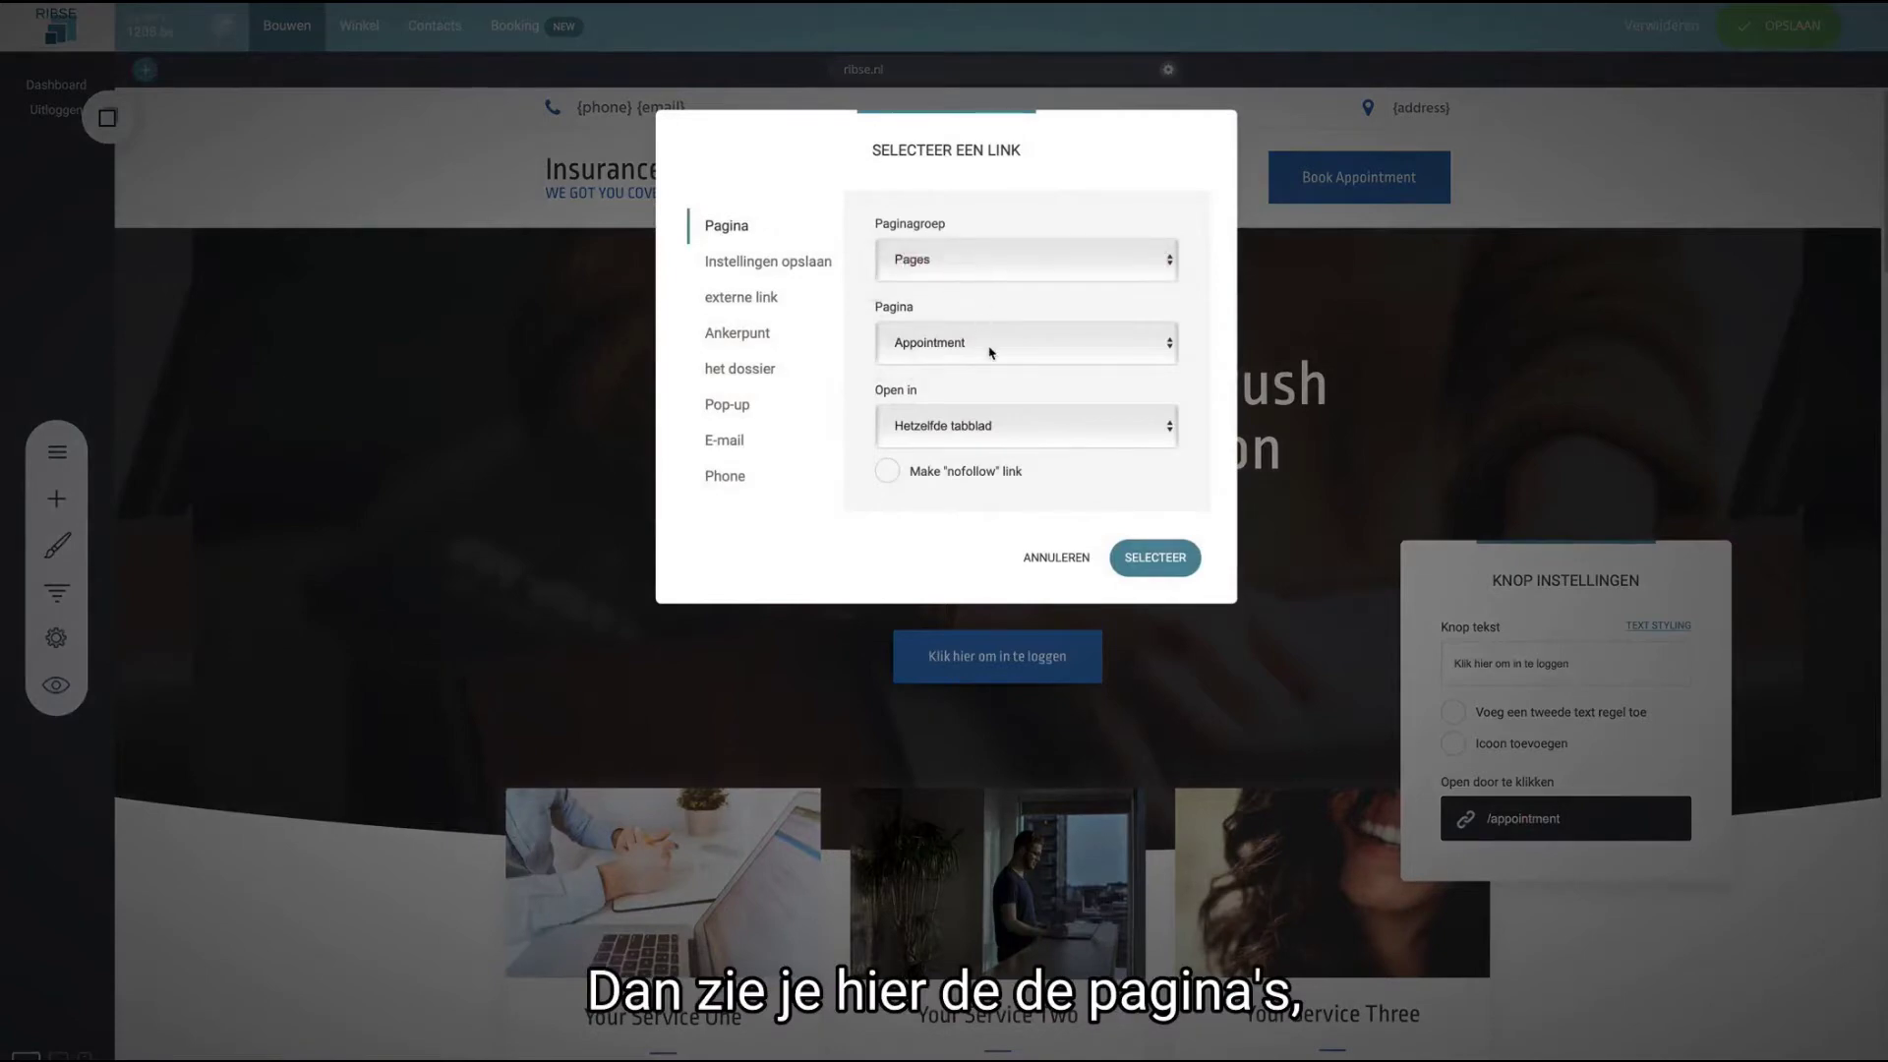
{"action": "left_click", "coordinate": [970, 343]}
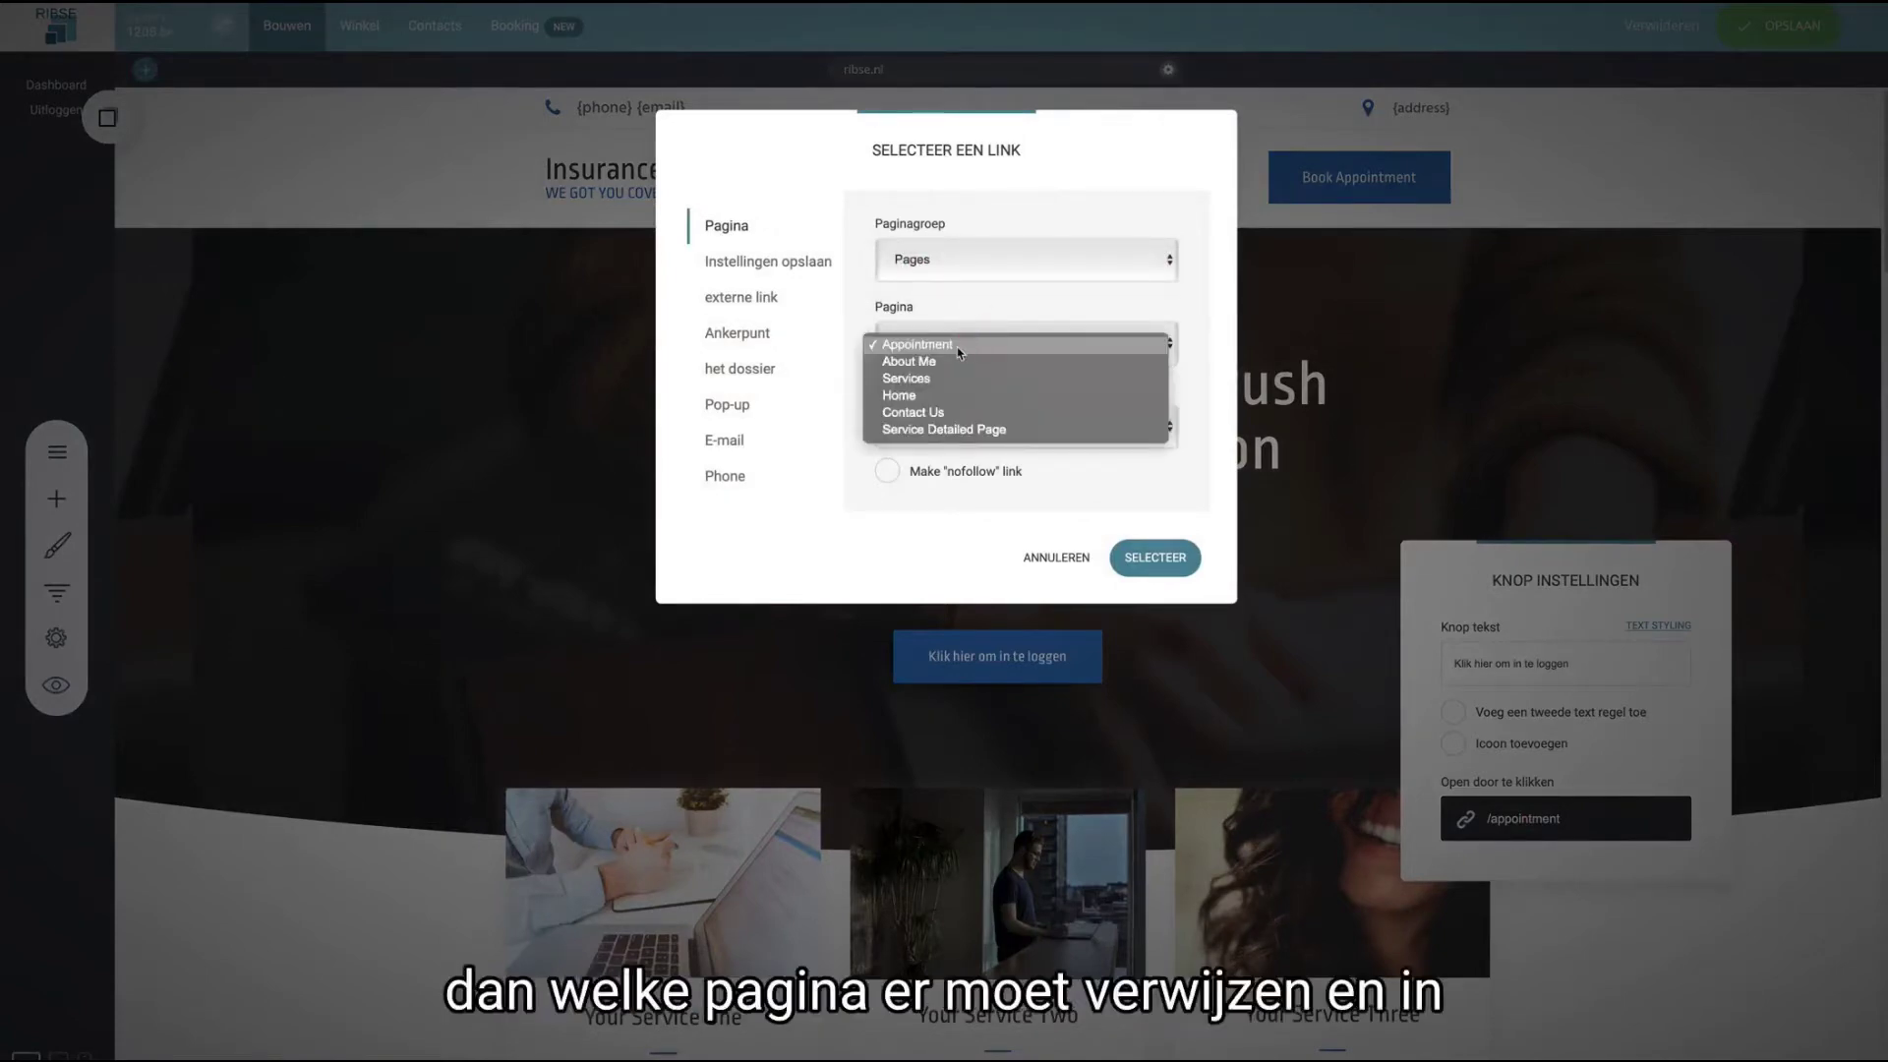
{"action": "left_click", "coordinate": [959, 346]}
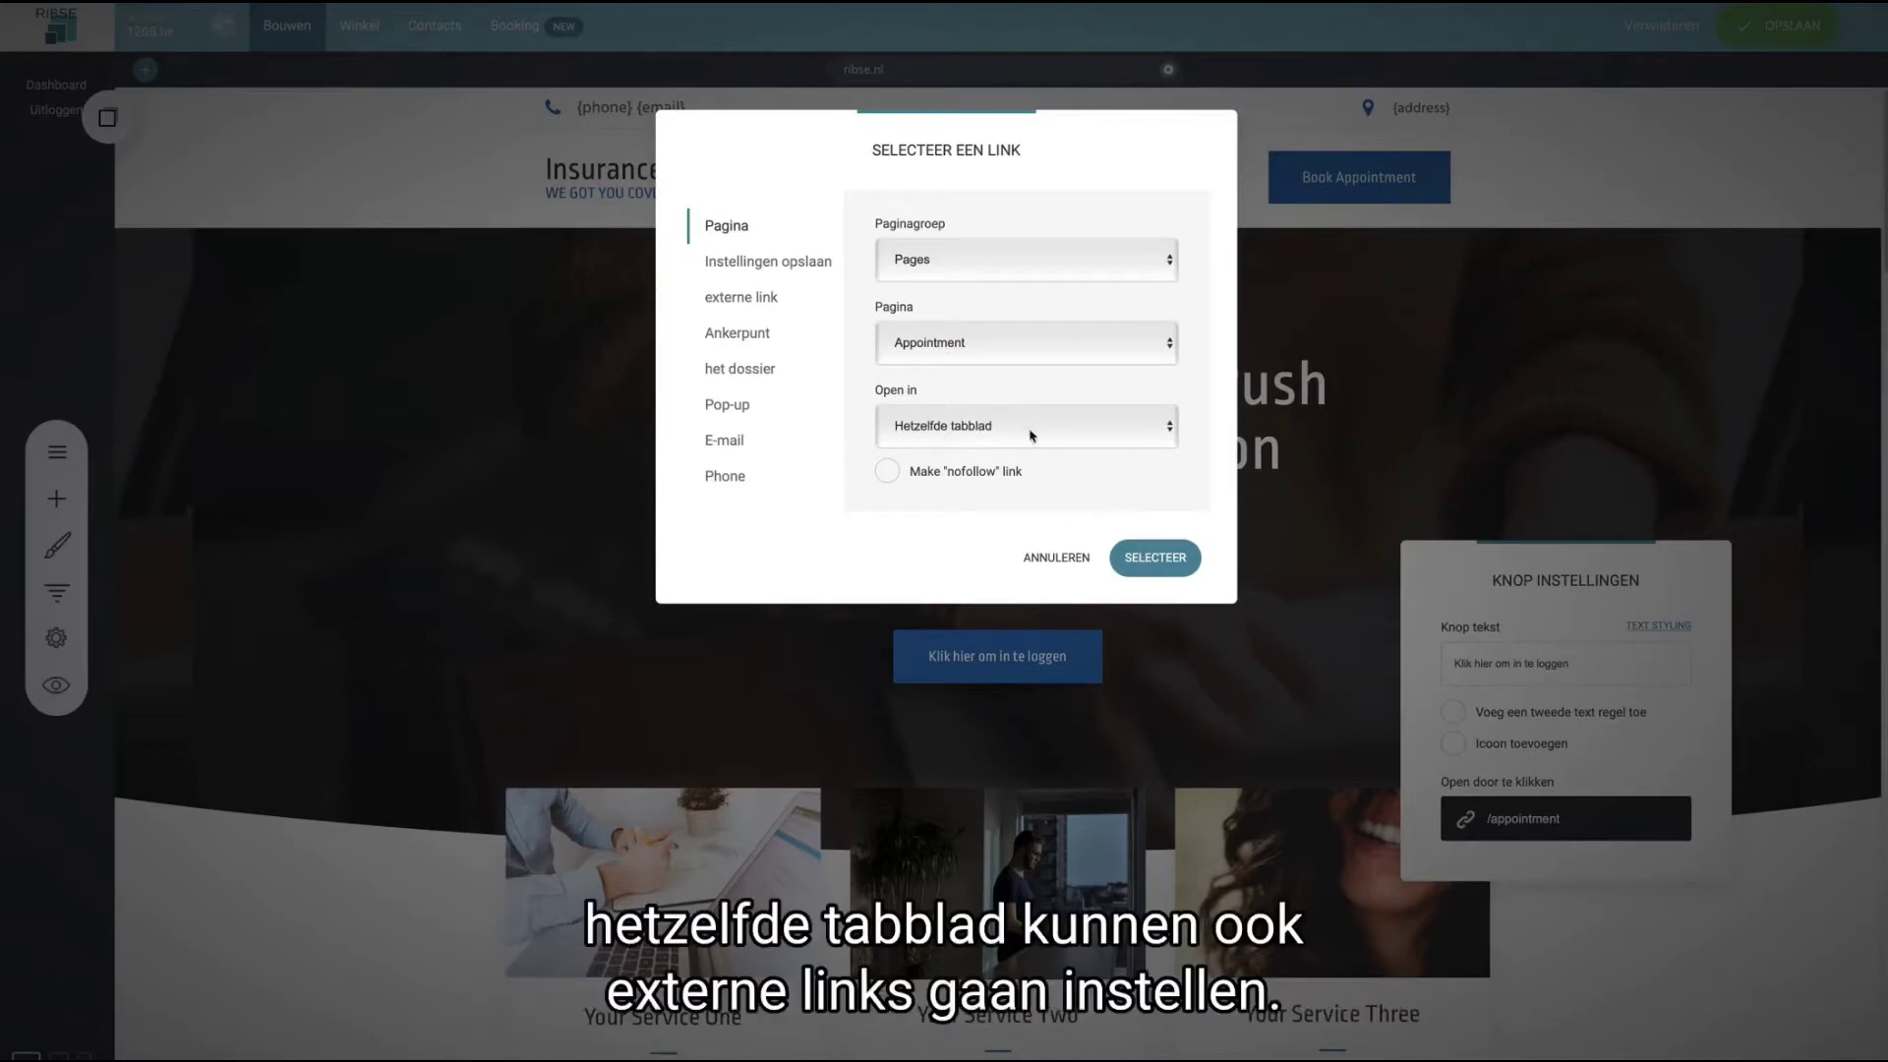
{"action": "left_click", "coordinate": [747, 298]}
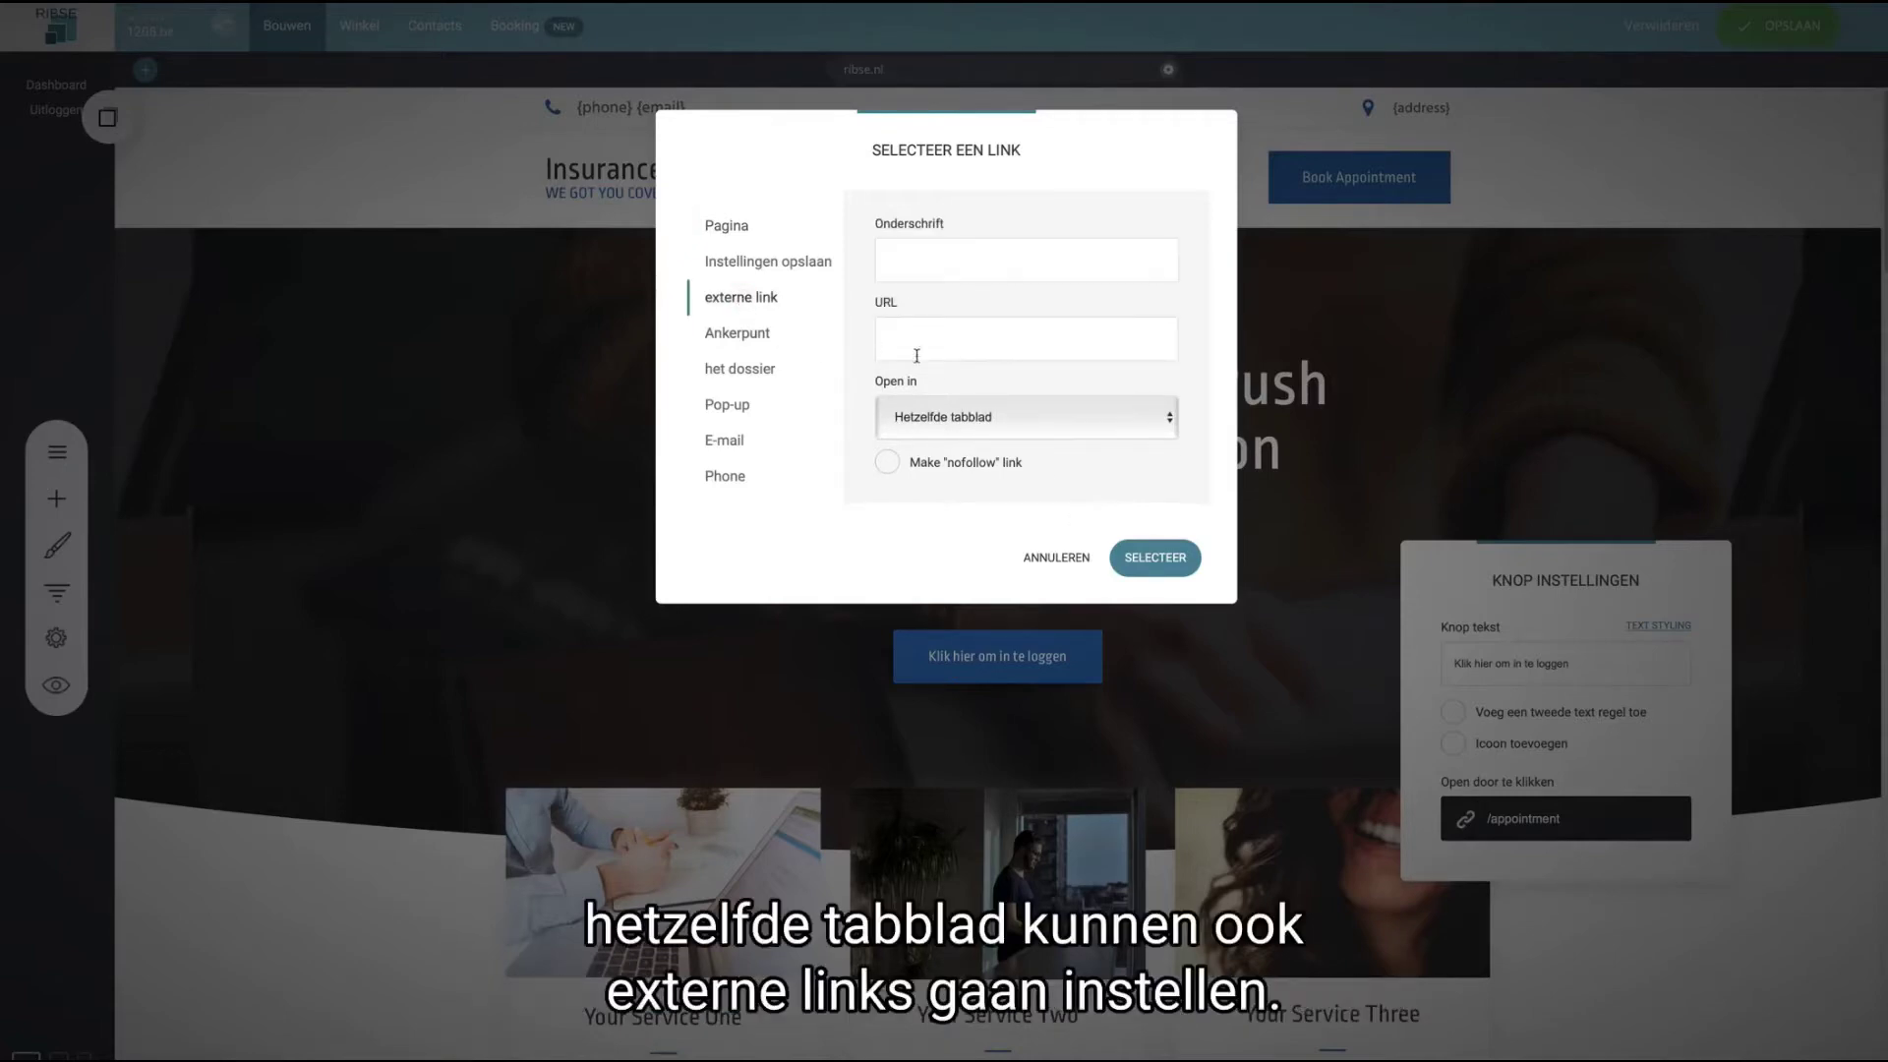
{"action": "left_click", "coordinate": [755, 263]}
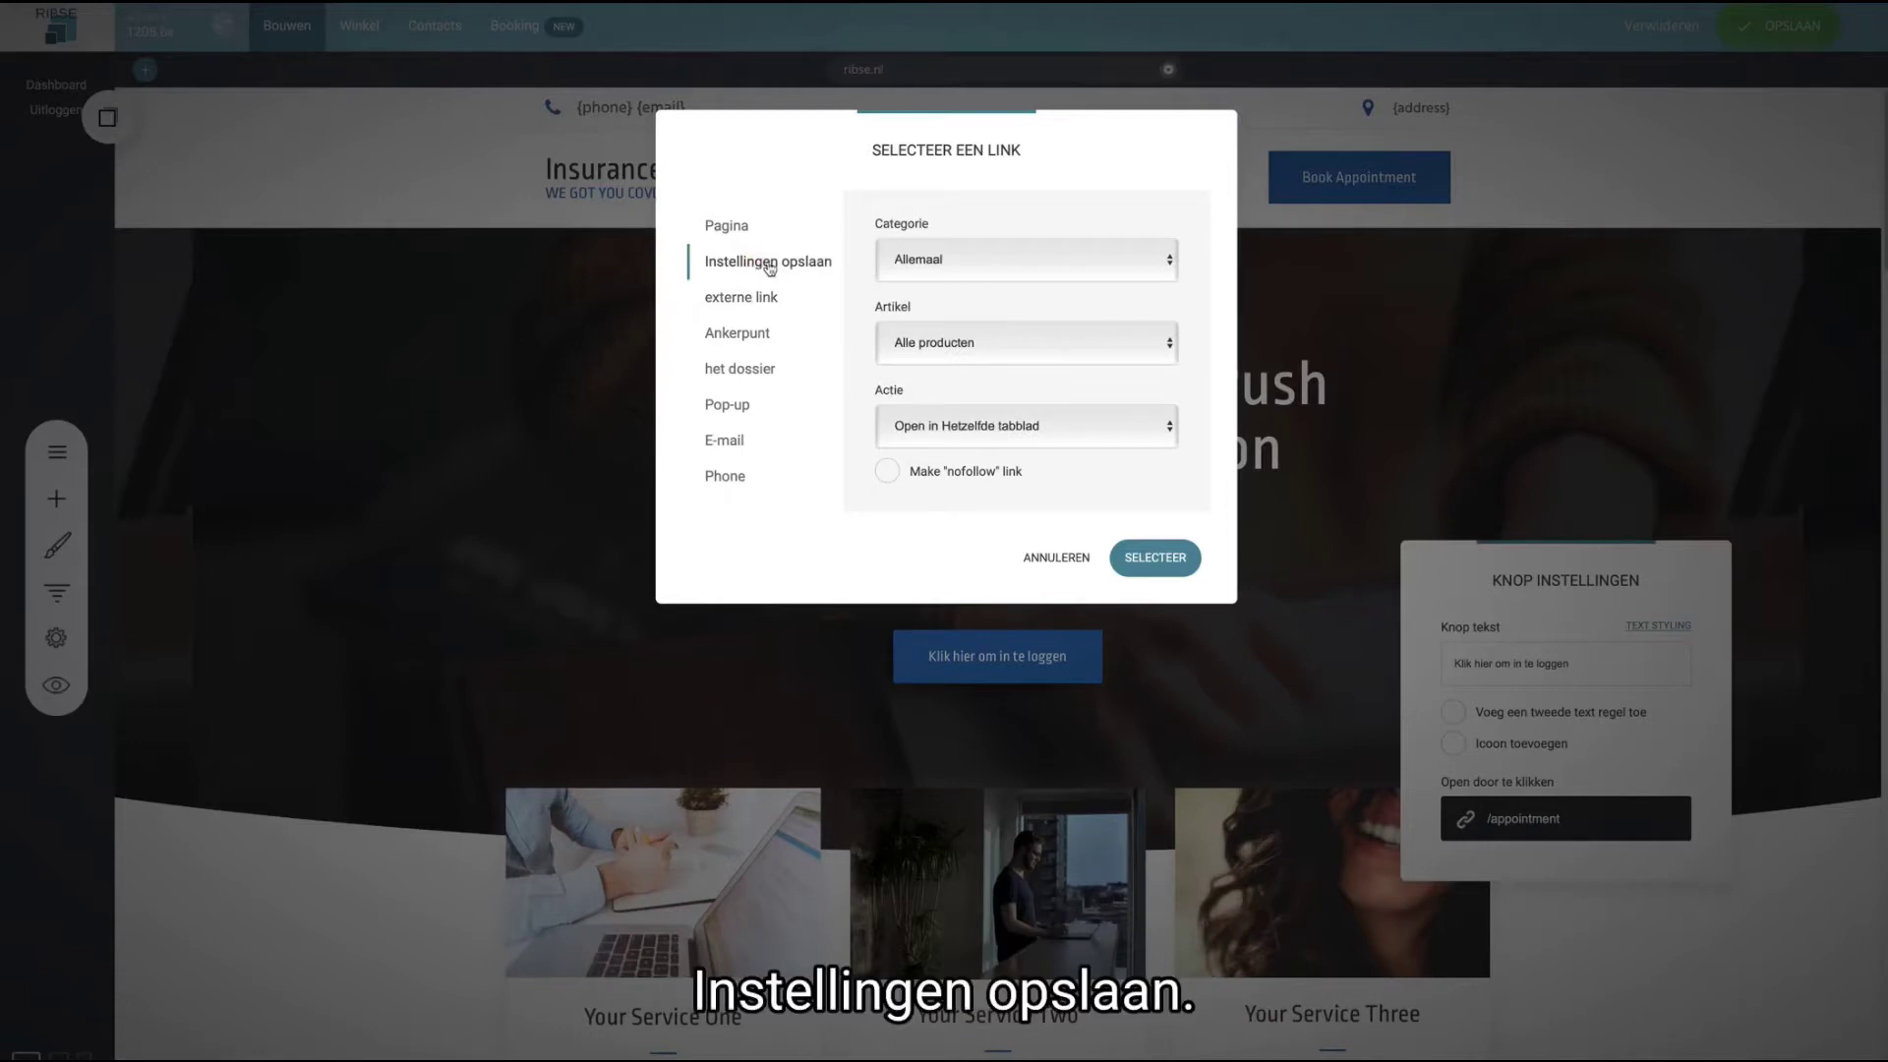
{"action": "left_click", "coordinate": [729, 405]}
{"action": "left_click", "coordinate": [740, 451]}
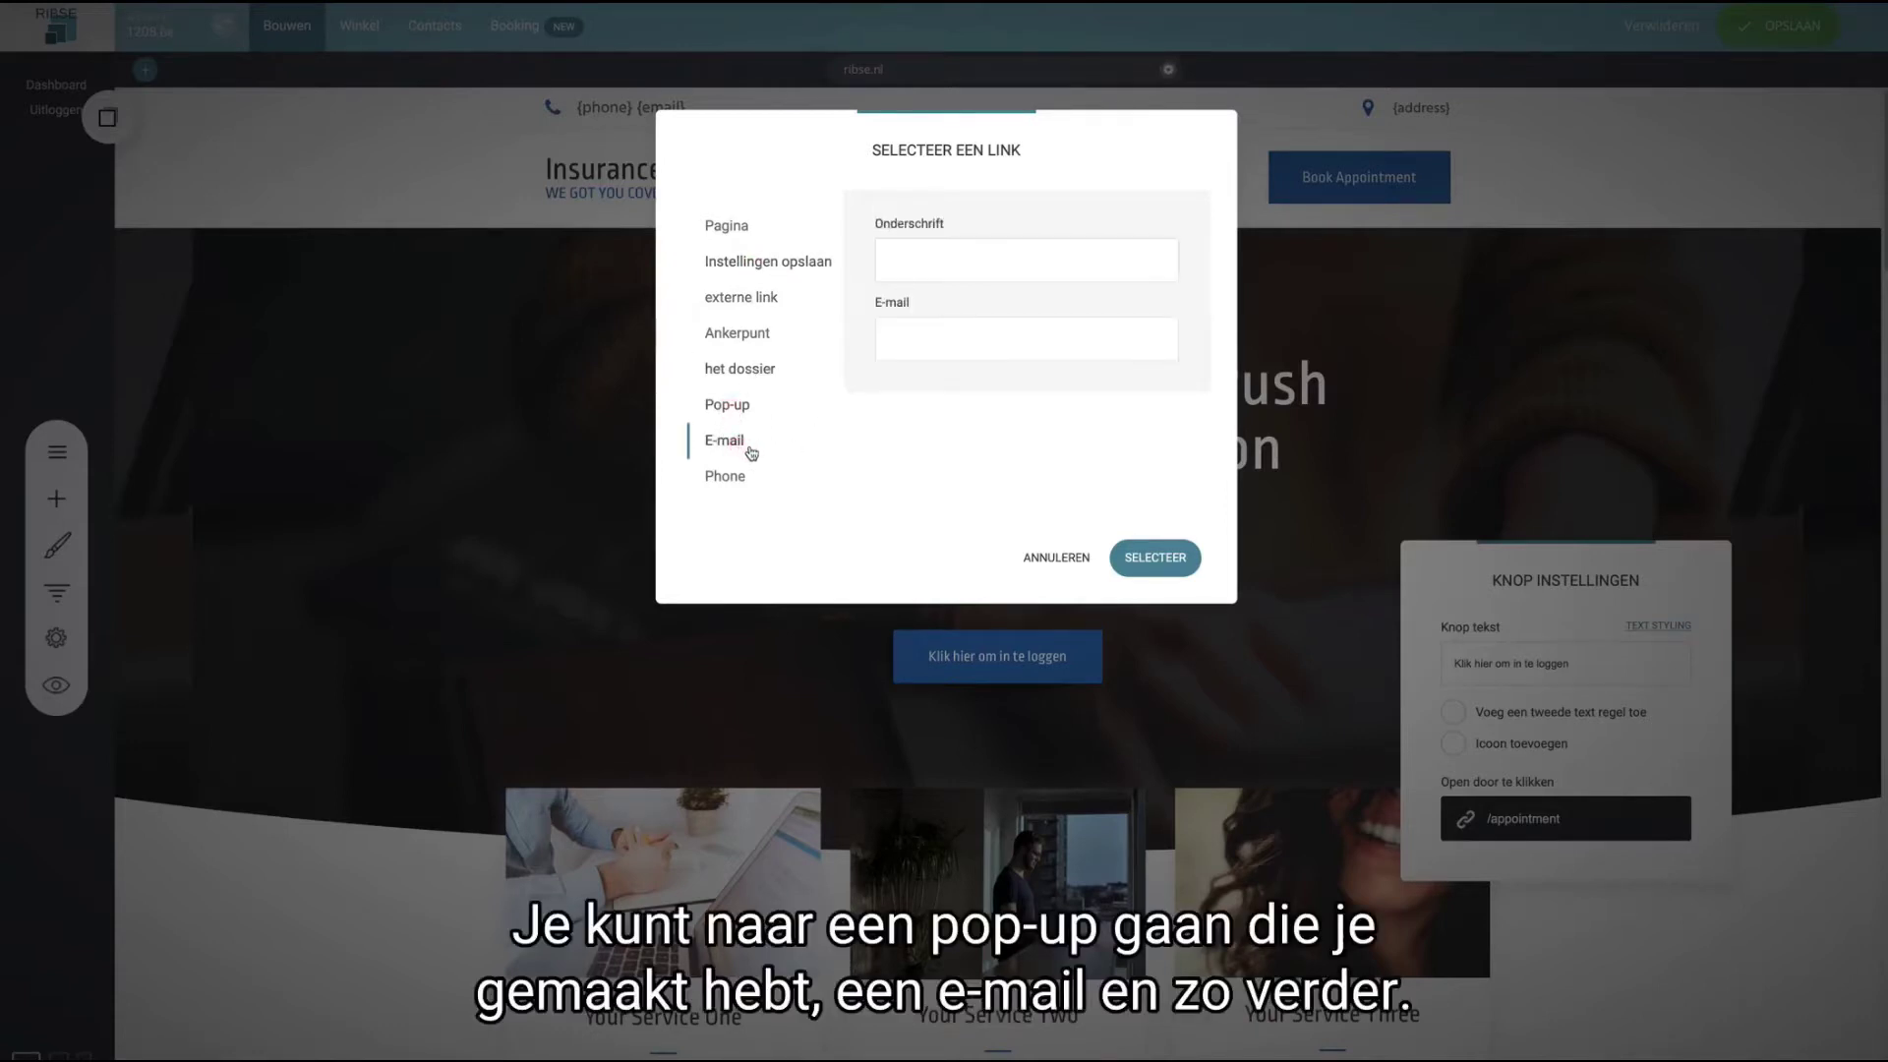
{"action": "left_click", "coordinate": [1059, 558]}
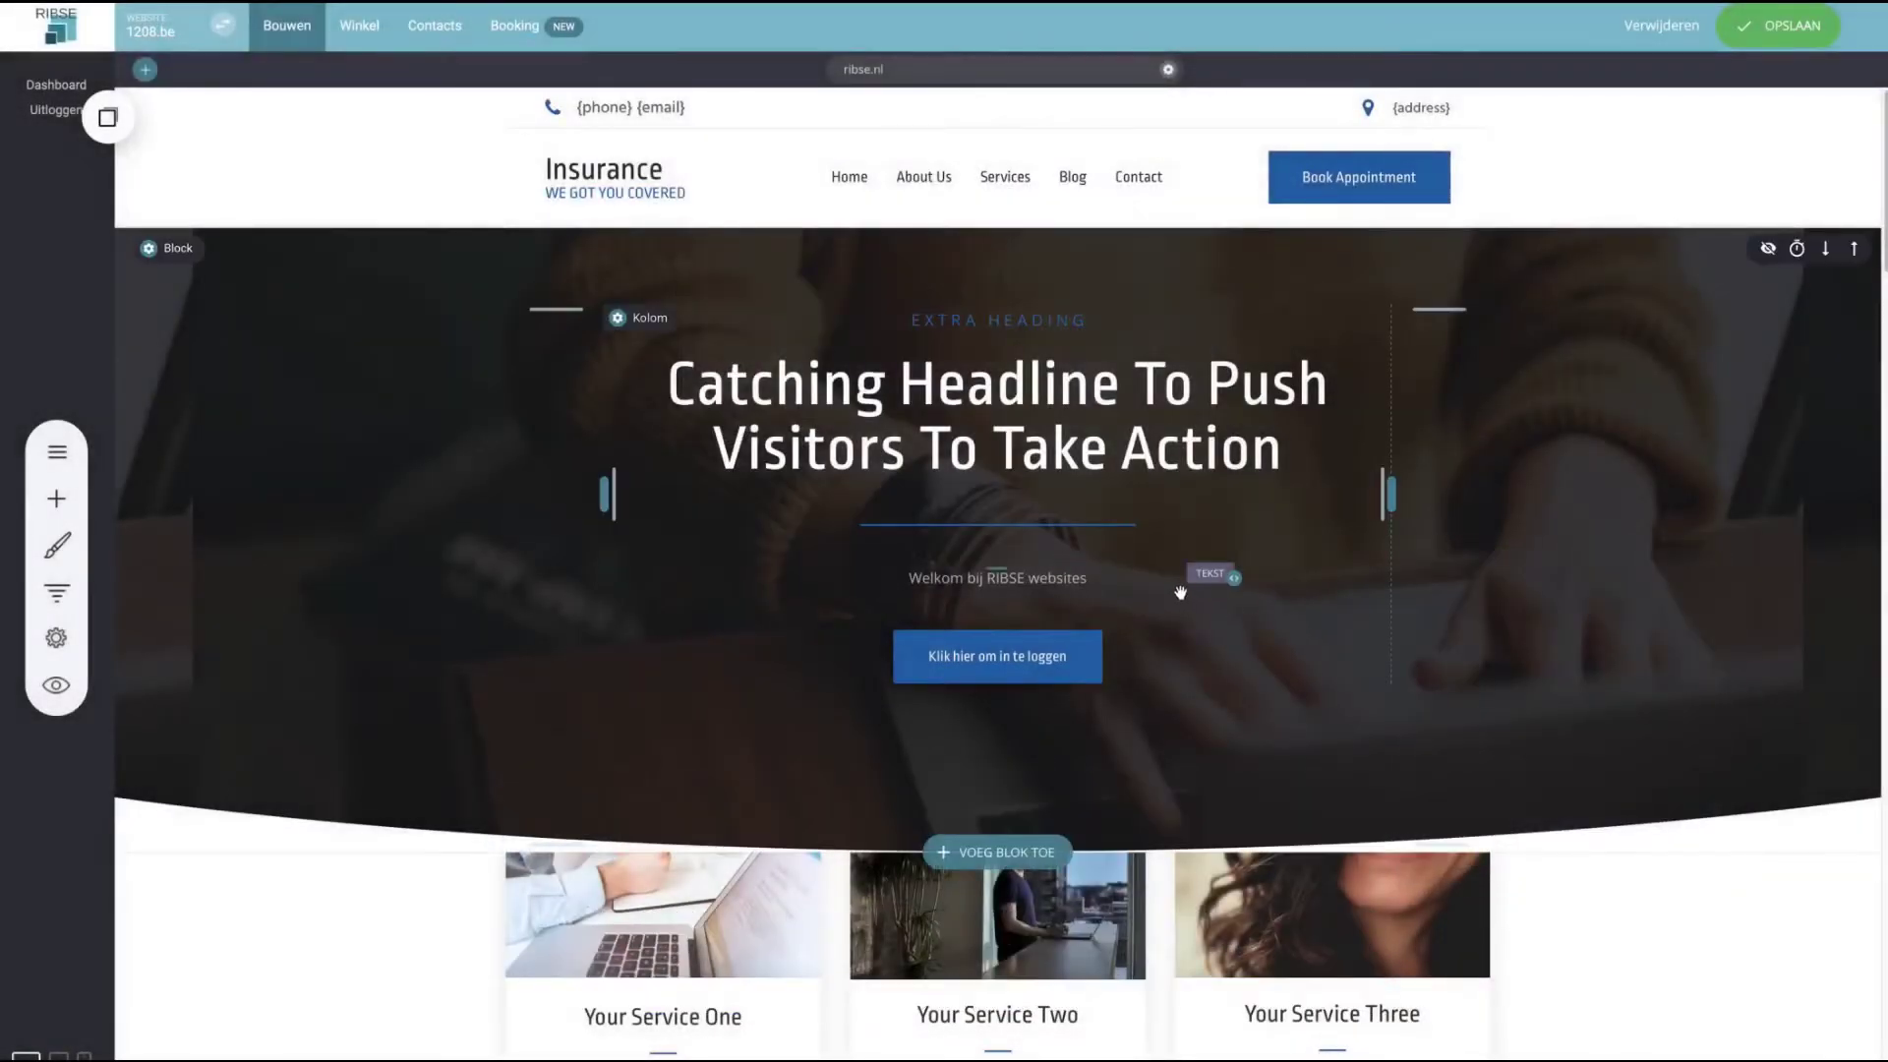
- Enlarge the space below the banner button to about 441 px, and then shrink it again so the service cards sit close beneath the button
{"action": "scroll", "coordinate": [1180, 586], "scroll_direction": "down", "scroll_amount": 5}
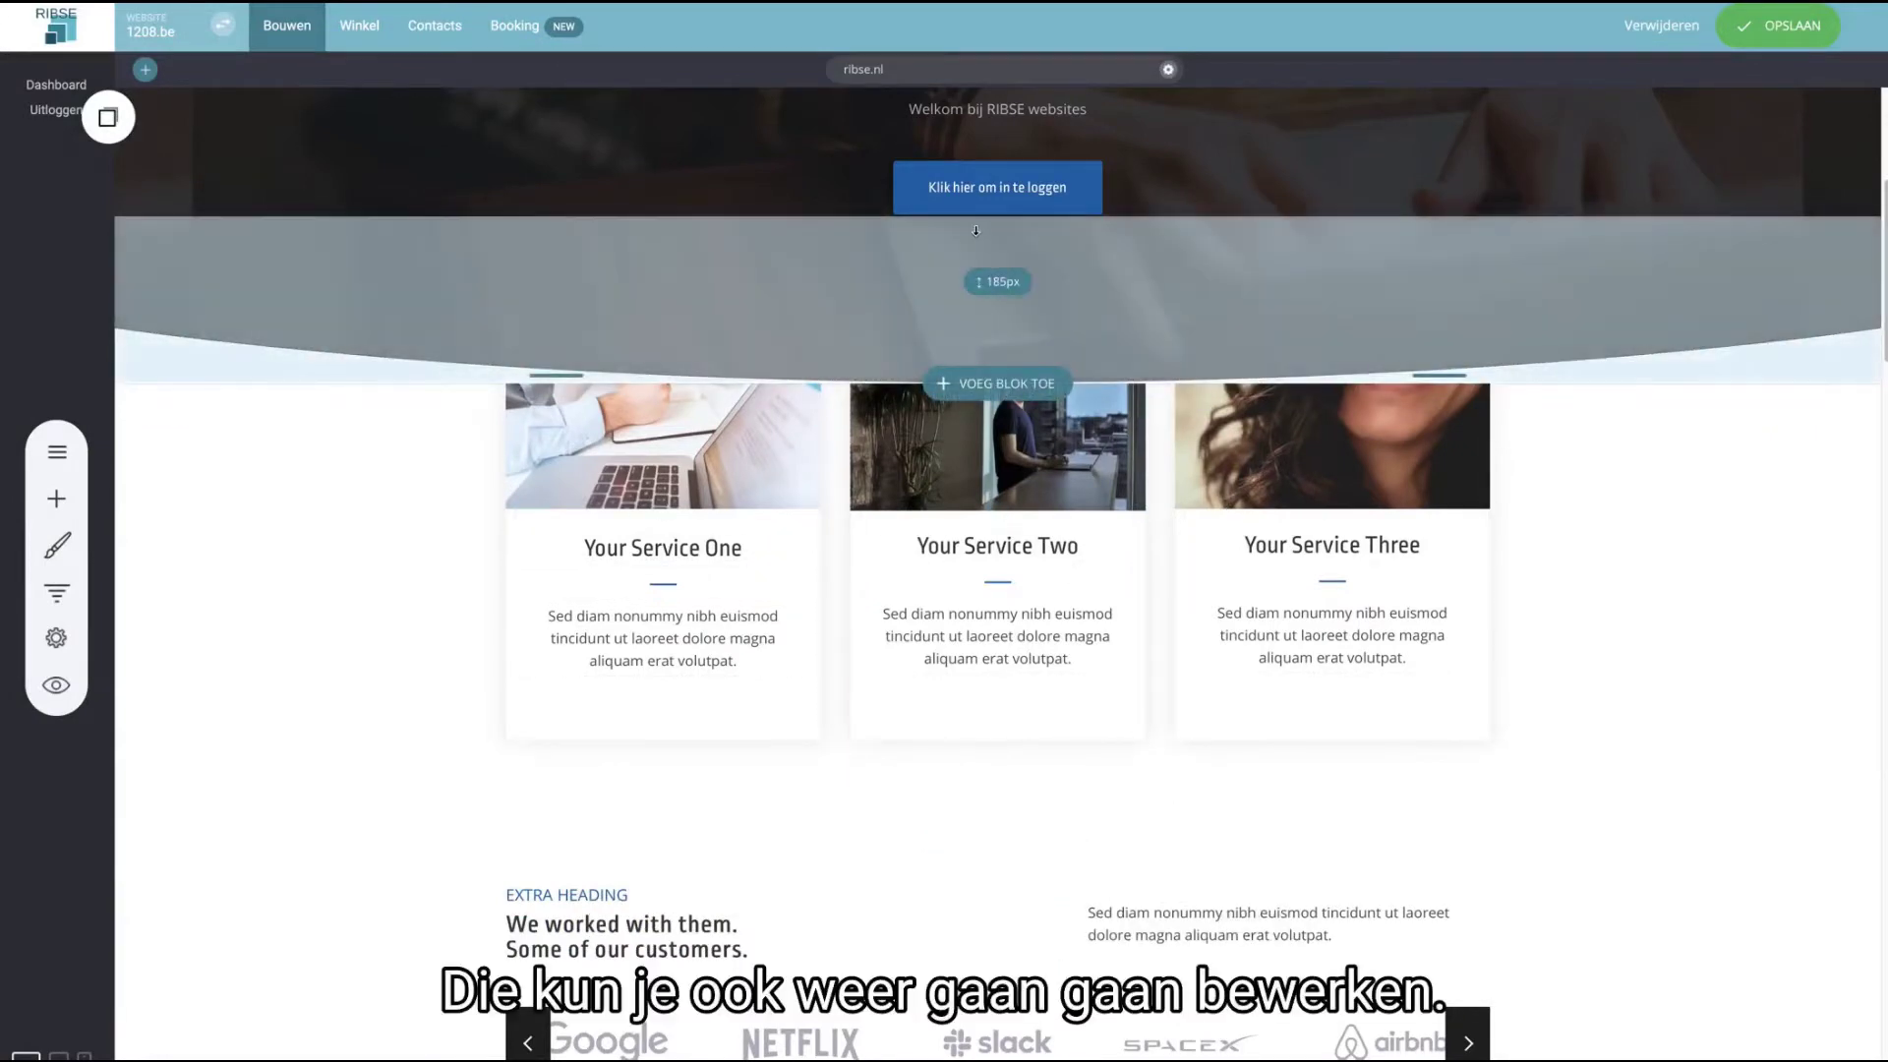
{"action": "left_click_drag", "start_coordinate": [975, 216], "coordinate": [957, 446]}
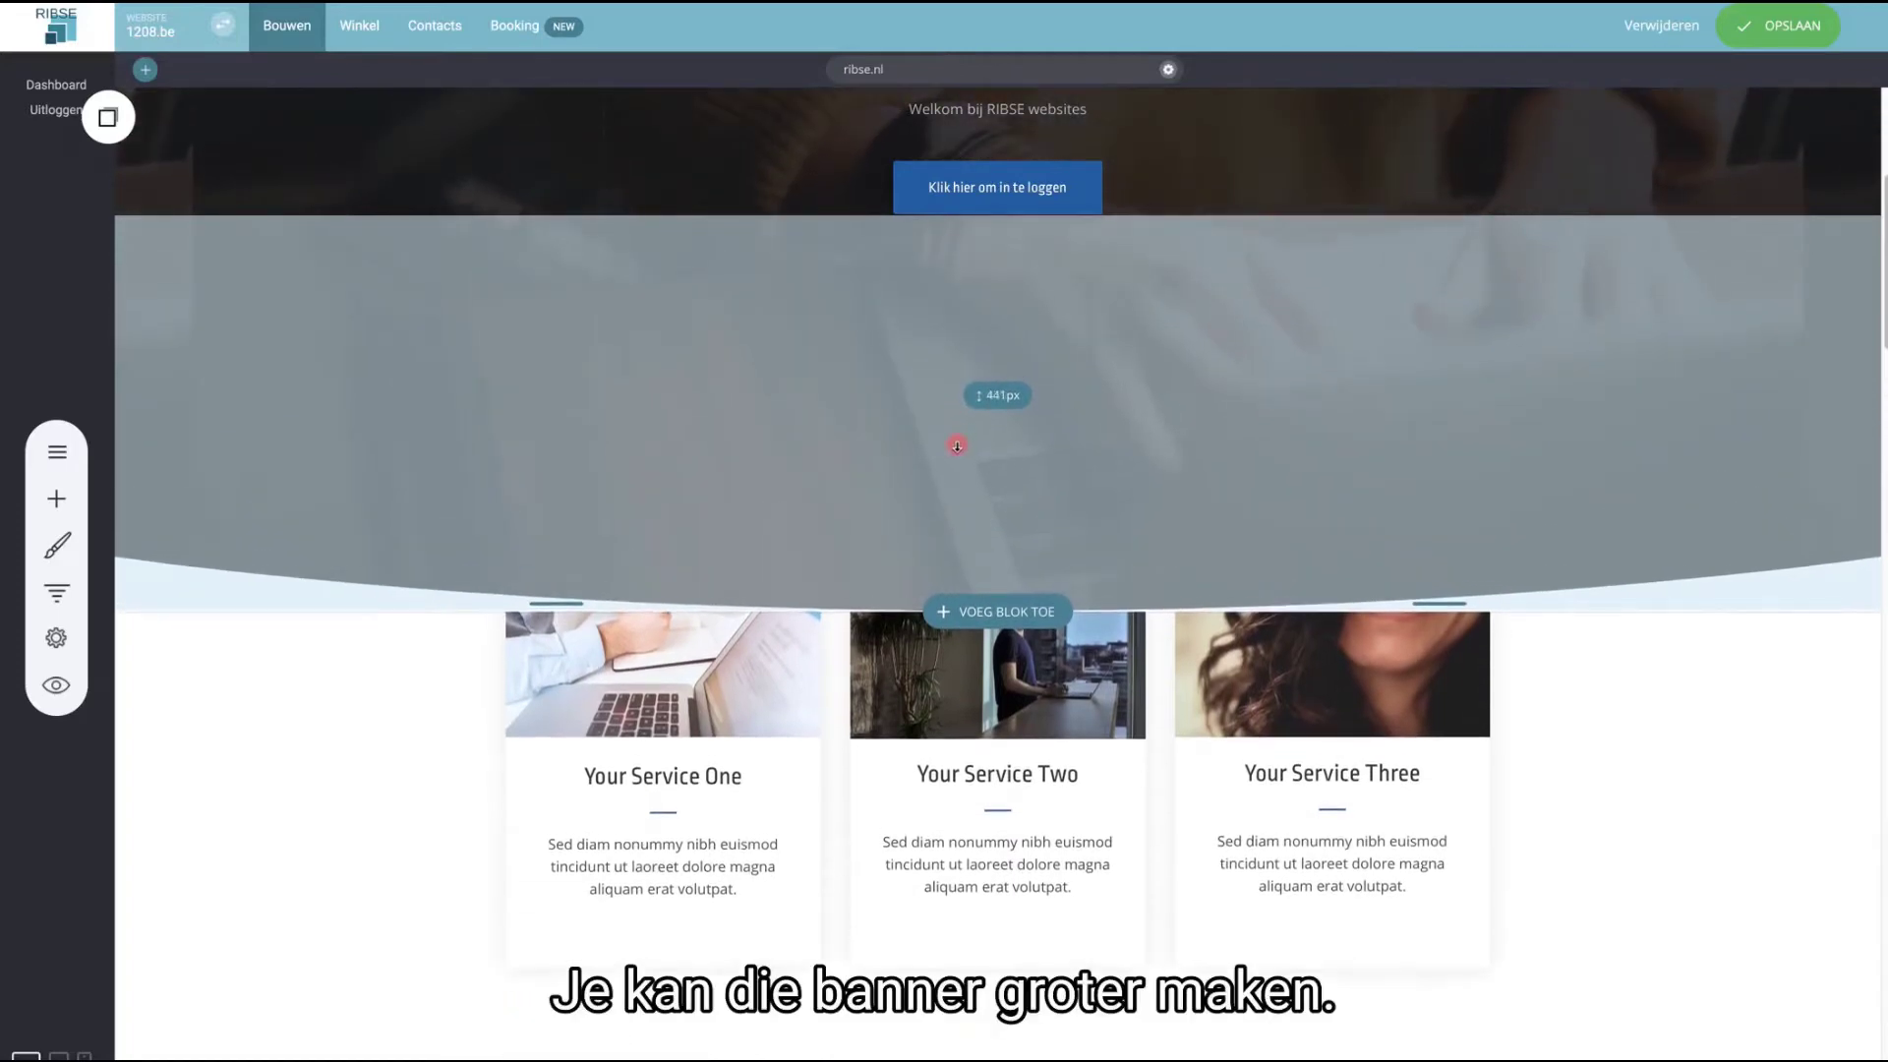
{"action": "scroll", "coordinate": [952, 448], "scroll_direction": "up", "scroll_amount": 1}
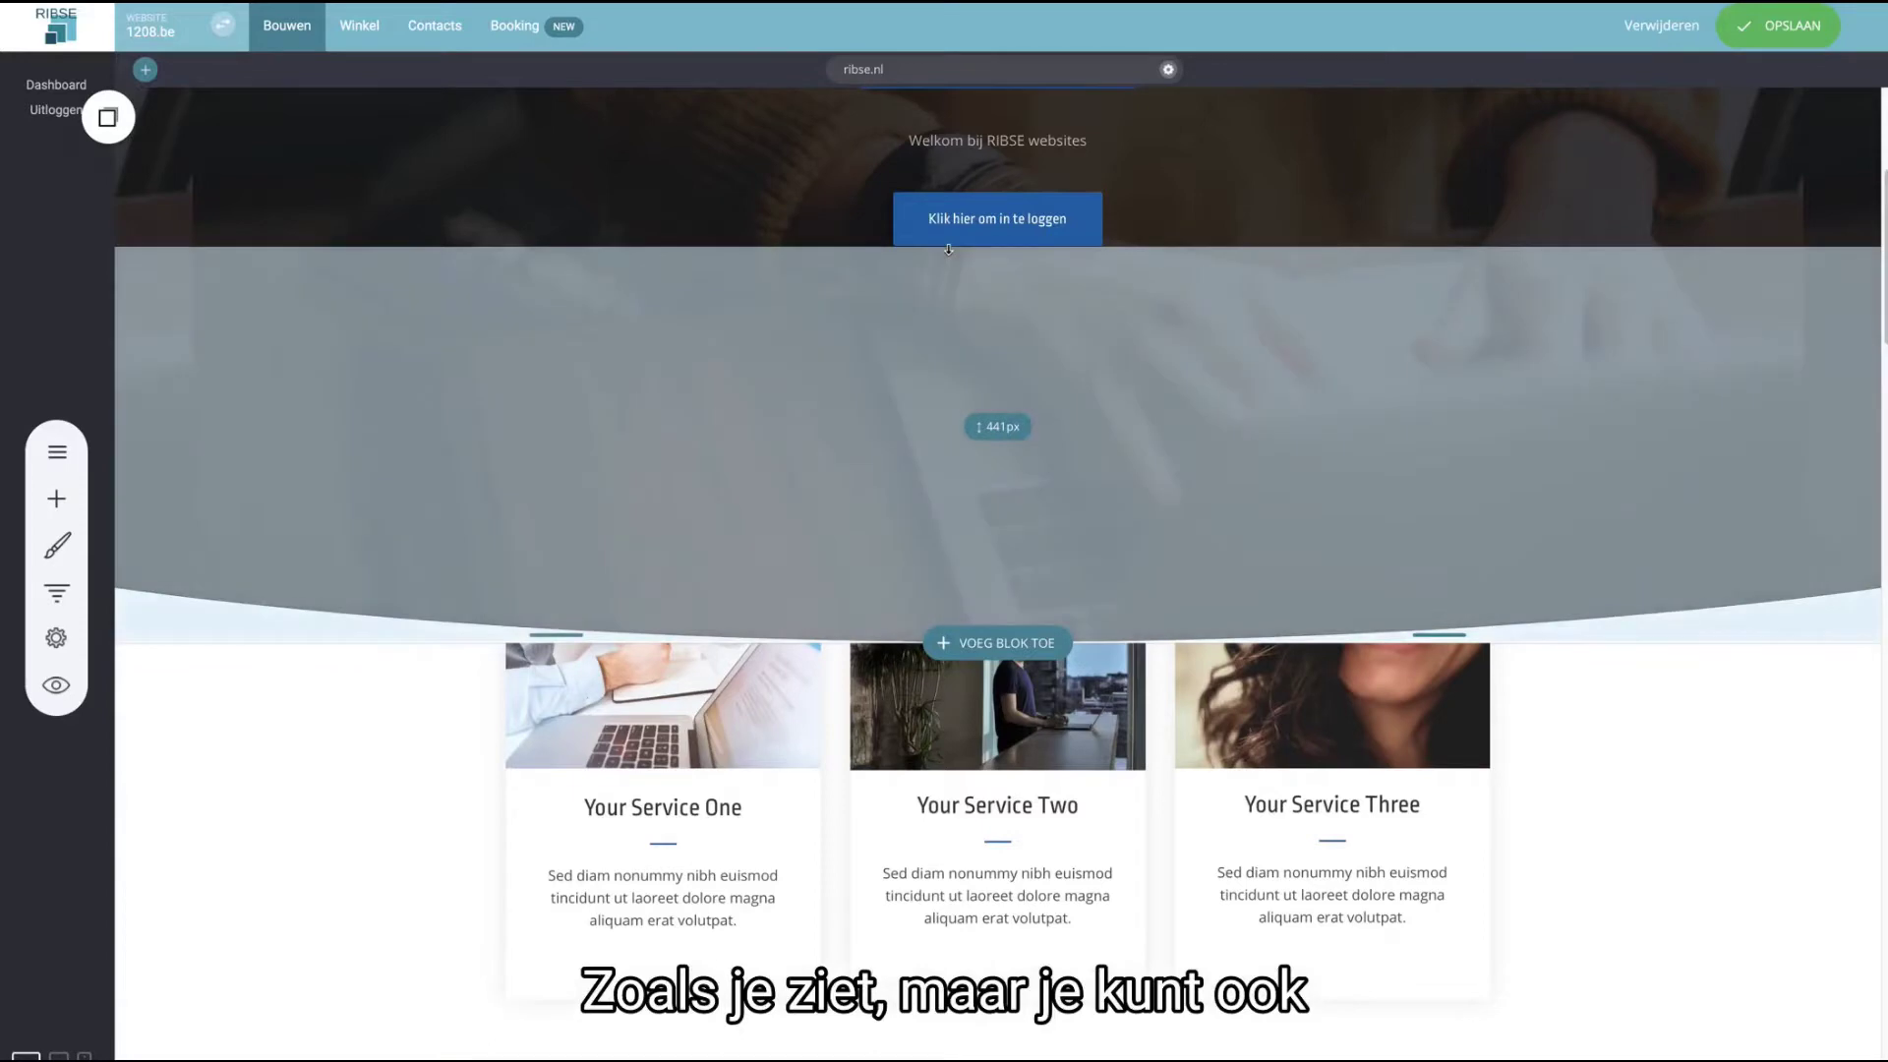
{"action": "left_click_drag", "start_coordinate": [960, 496], "coordinate": [873, 356]}
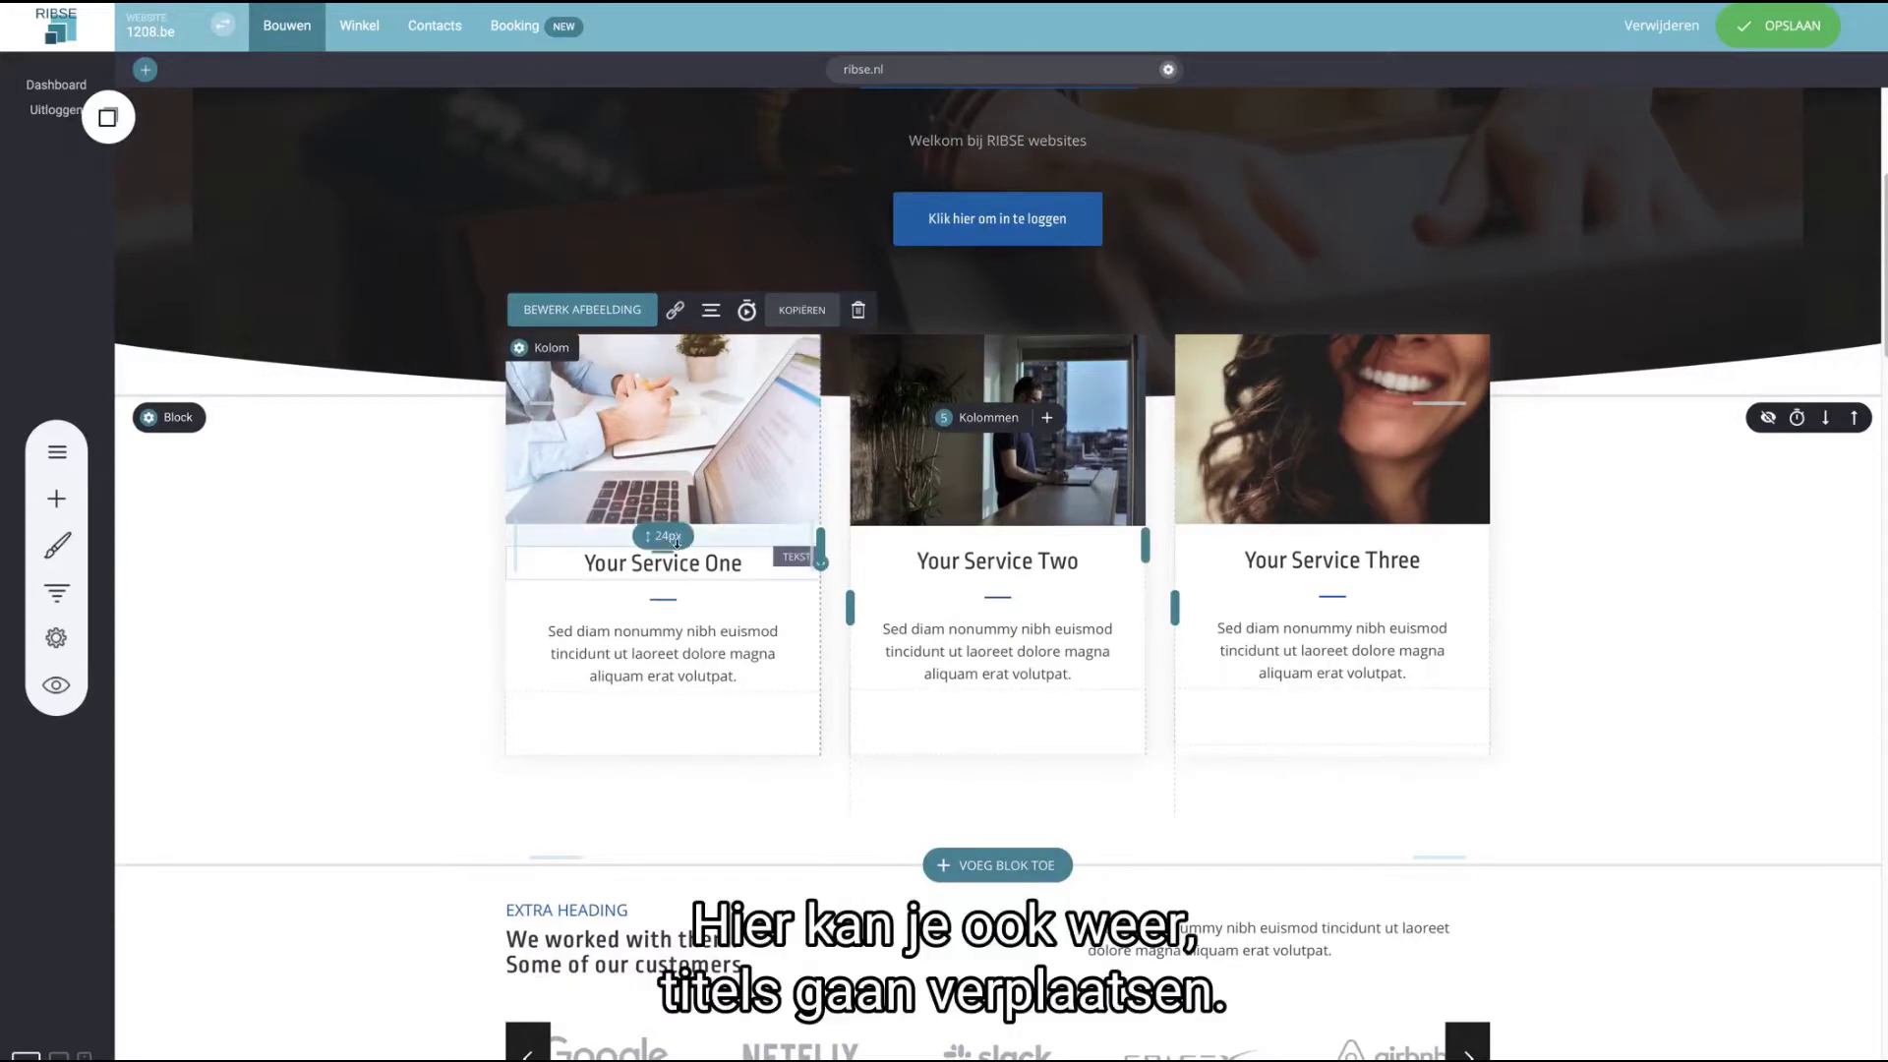
- In the Your Service One card, move the title and paragraph above the image and then back below it, placing the paragraph above the divider
{"action": "left_click_drag", "start_coordinate": [667, 548], "coordinate": [641, 389]}
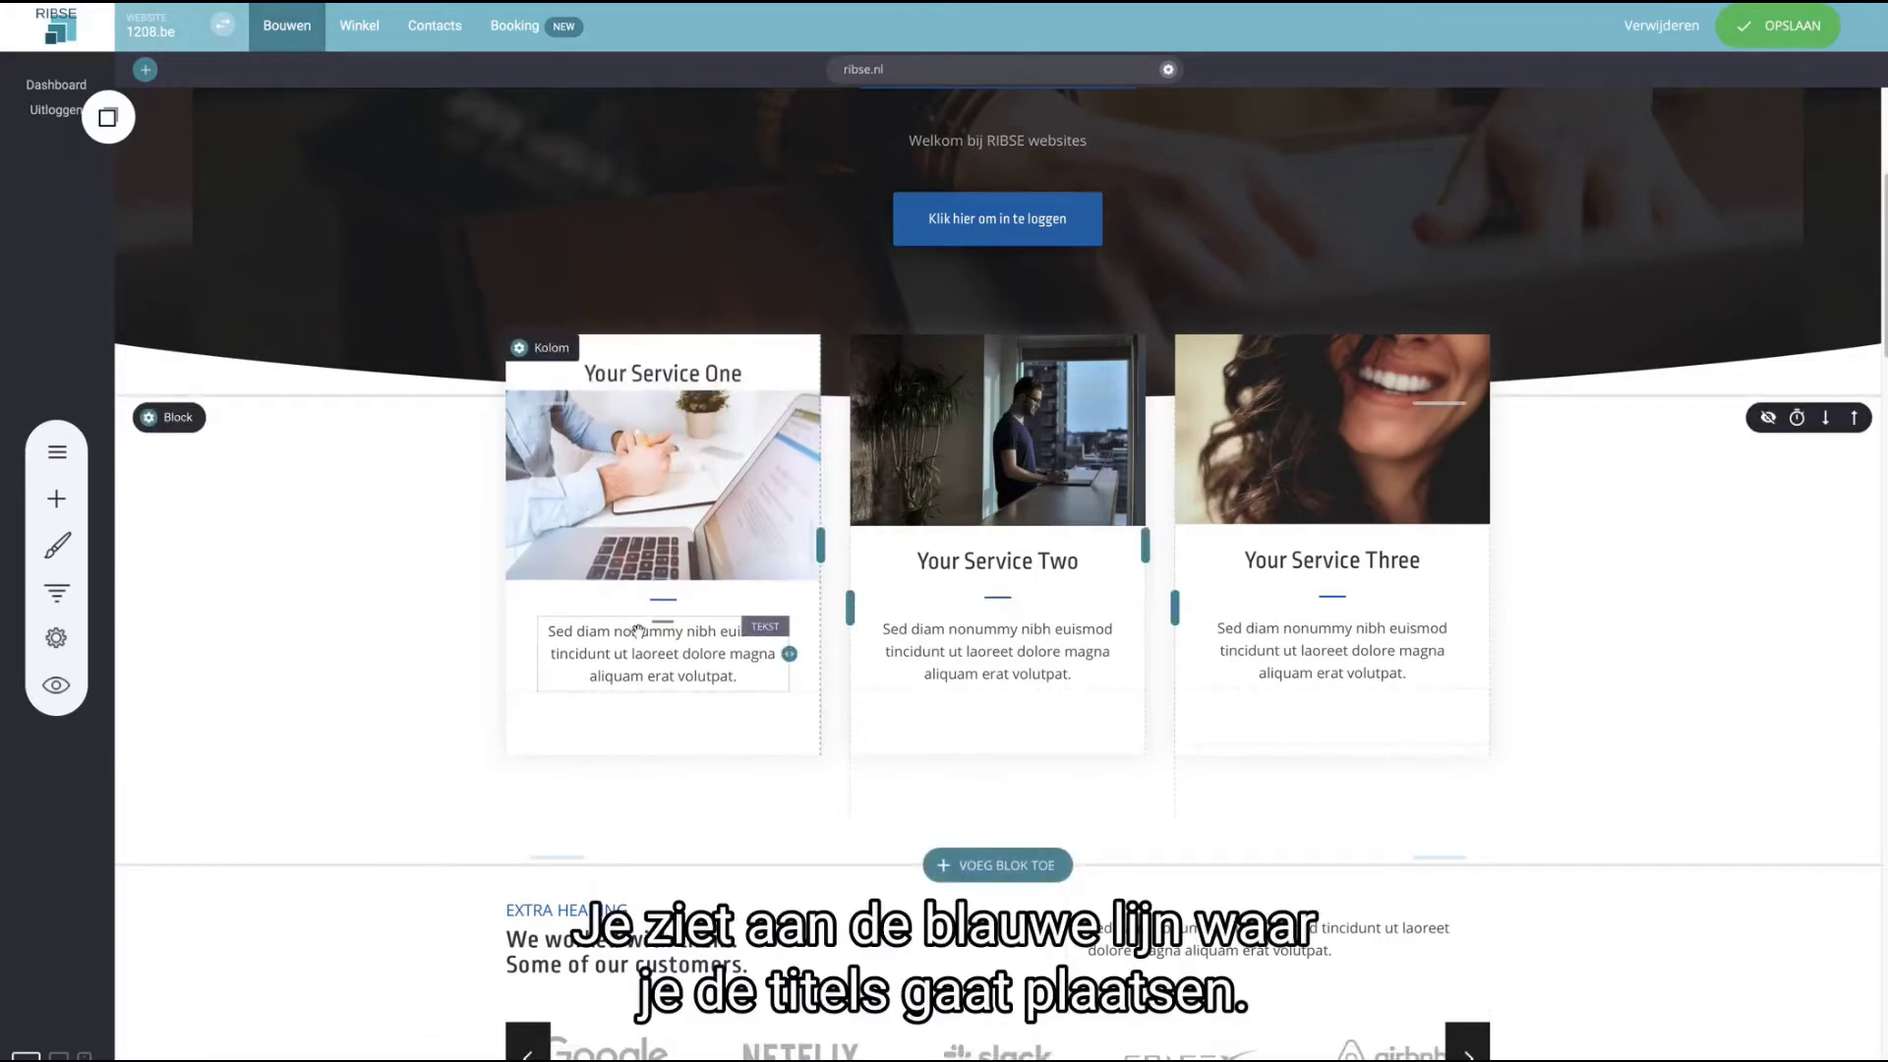
{"action": "left_click_drag", "start_coordinate": [637, 637], "coordinate": [632, 401]}
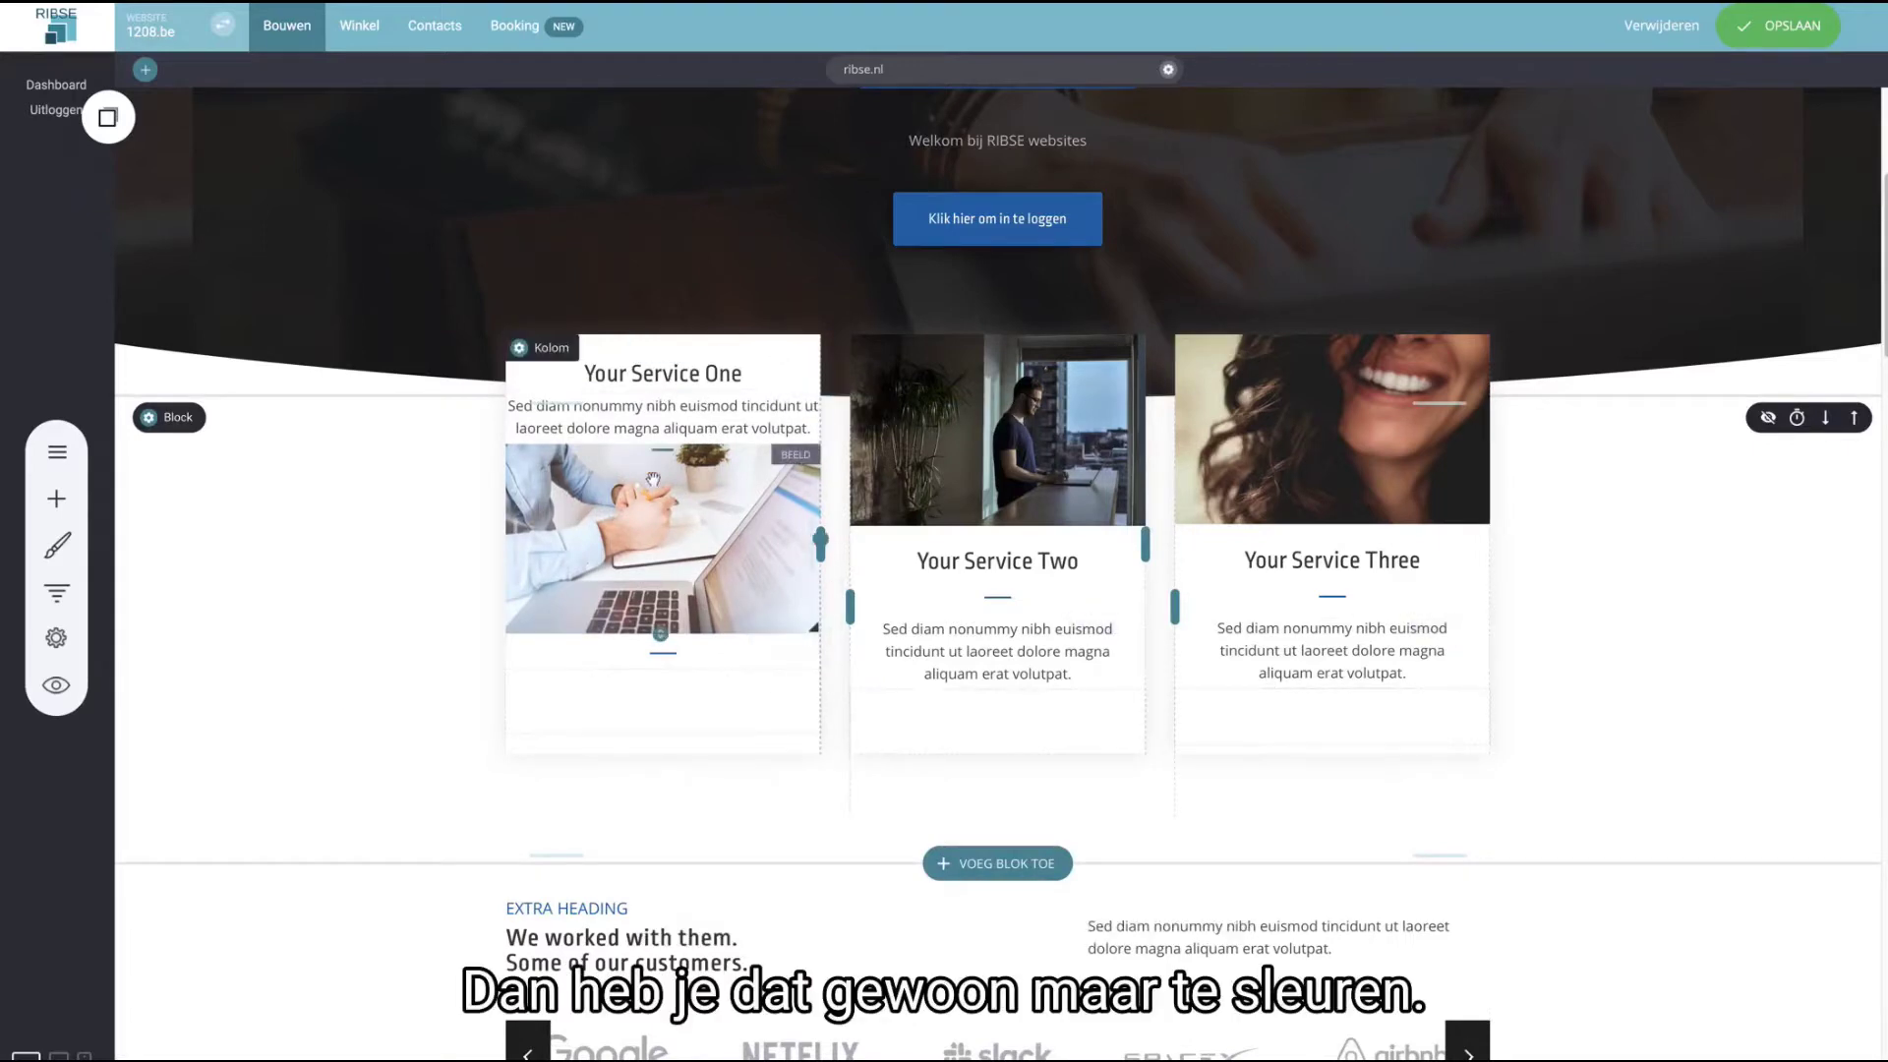
{"action": "left_click_drag", "start_coordinate": [644, 425], "coordinate": [629, 634]}
{"action": "left_click_drag", "start_coordinate": [651, 373], "coordinate": [662, 598]}
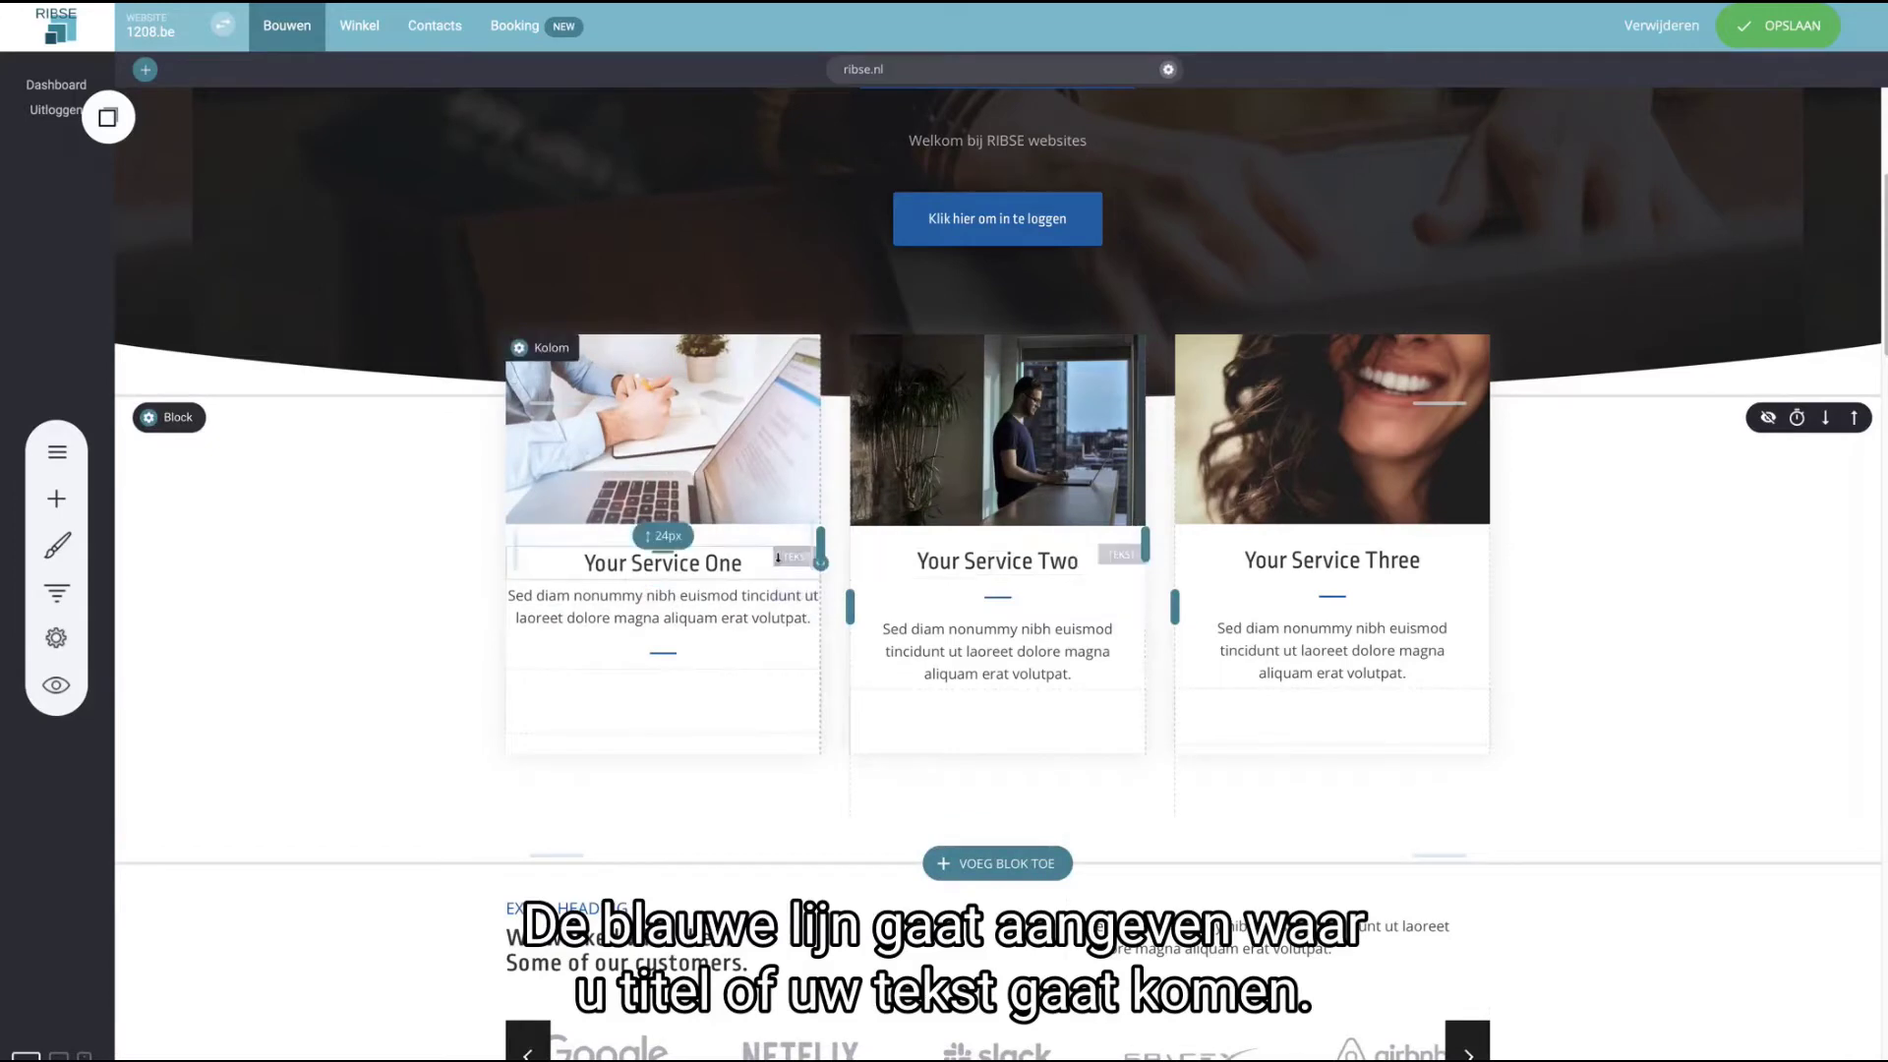
- Narrow the Your Service One column slightly and lower the image in the Your Service Three card
{"action": "mouse_move", "coordinate": [824, 542]}
{"action": "left_mouse_down"}
{"action": "mouse_move", "coordinate": [782, 542]}
{"action": "mouse_move", "coordinate": [818, 544]}
{"action": "left_mouse_up"}
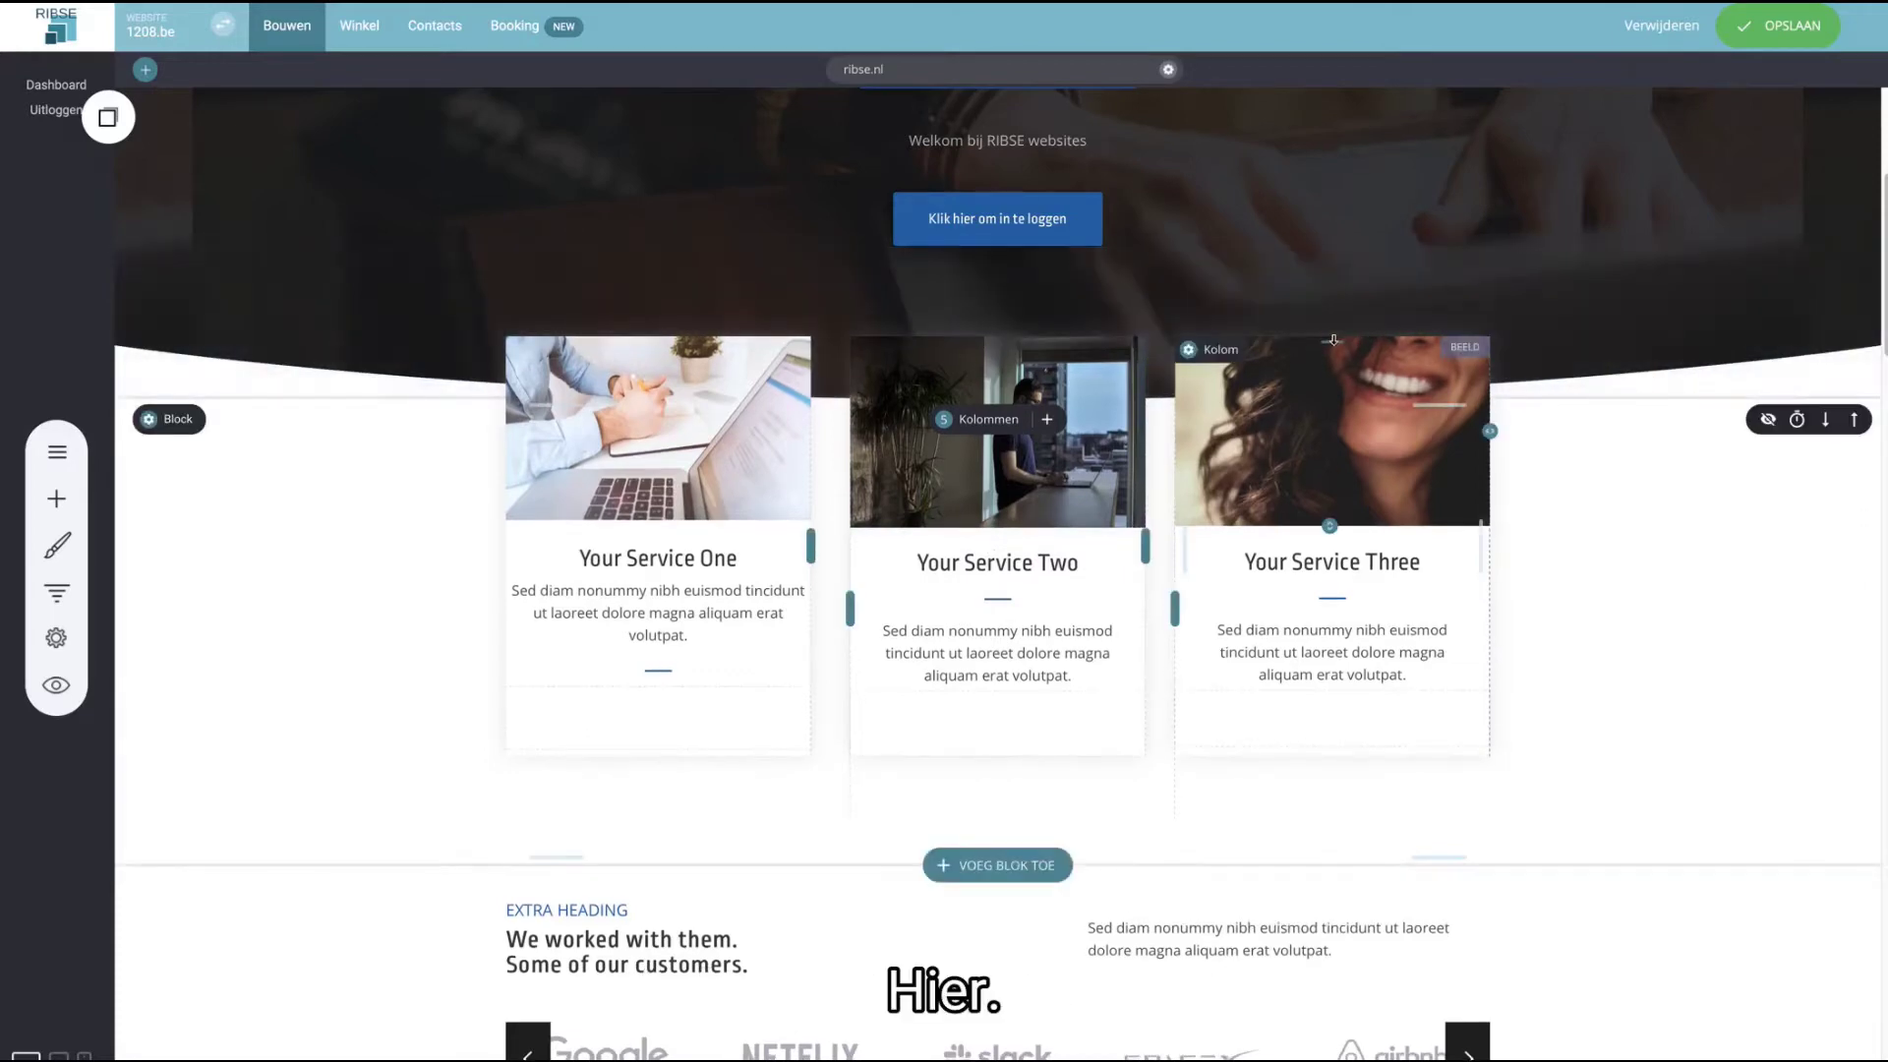
{"action": "left_click_drag", "start_coordinate": [1335, 334], "coordinate": [1331, 404]}
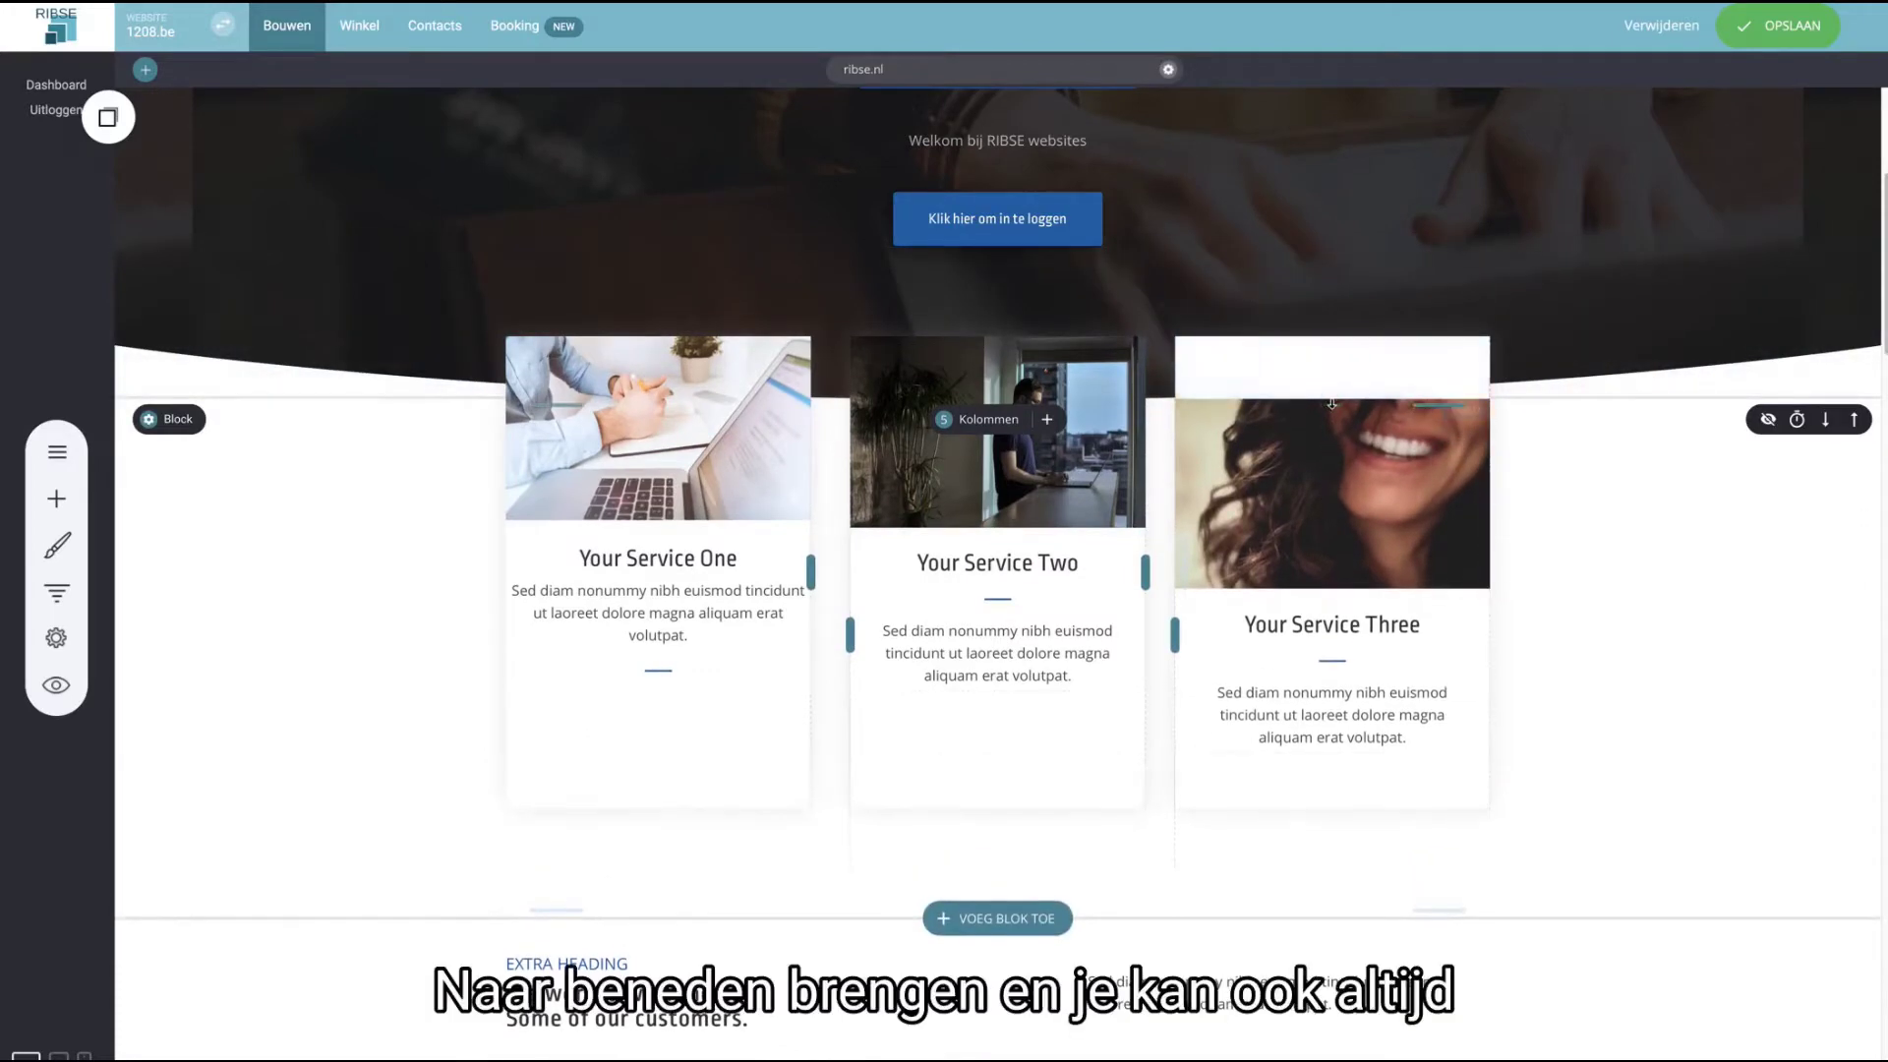
- Preview the website in desktop view and return to the editor
{"action": "left_click", "coordinate": [59, 686]}
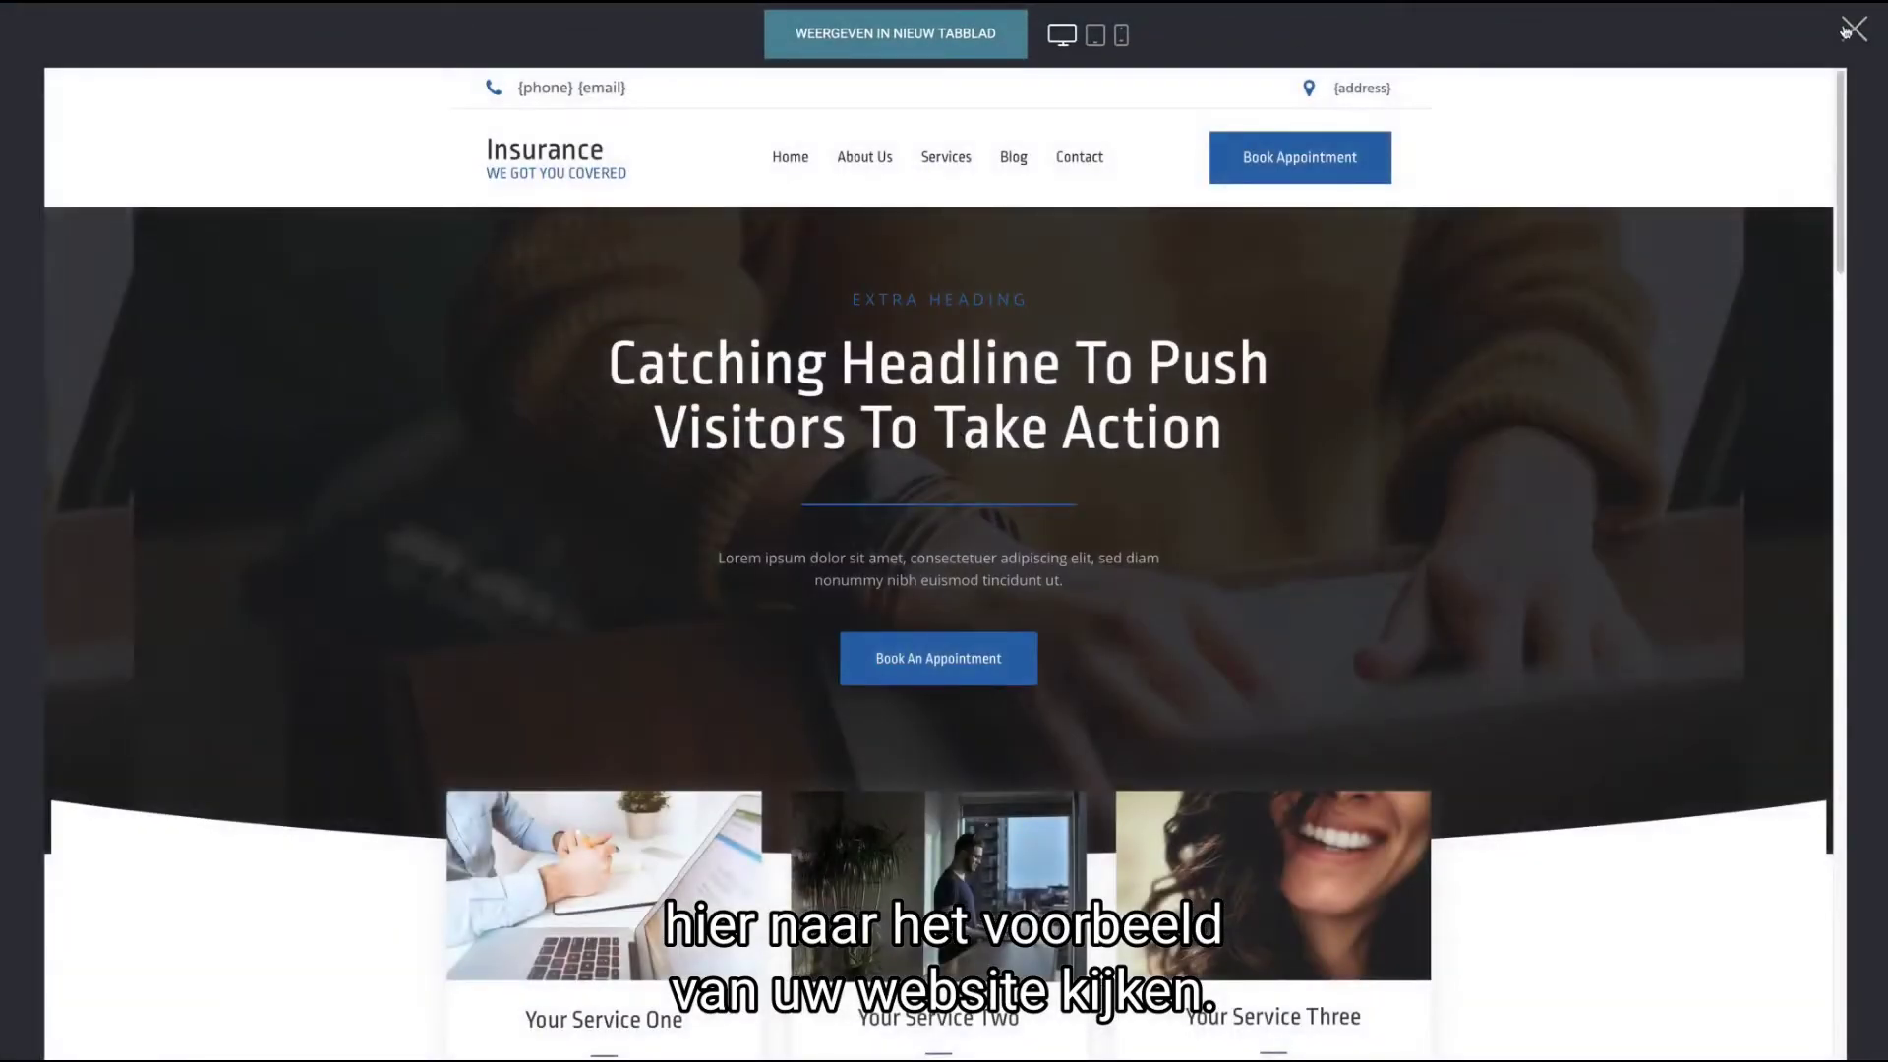
{"action": "left_click", "coordinate": [1848, 29]}
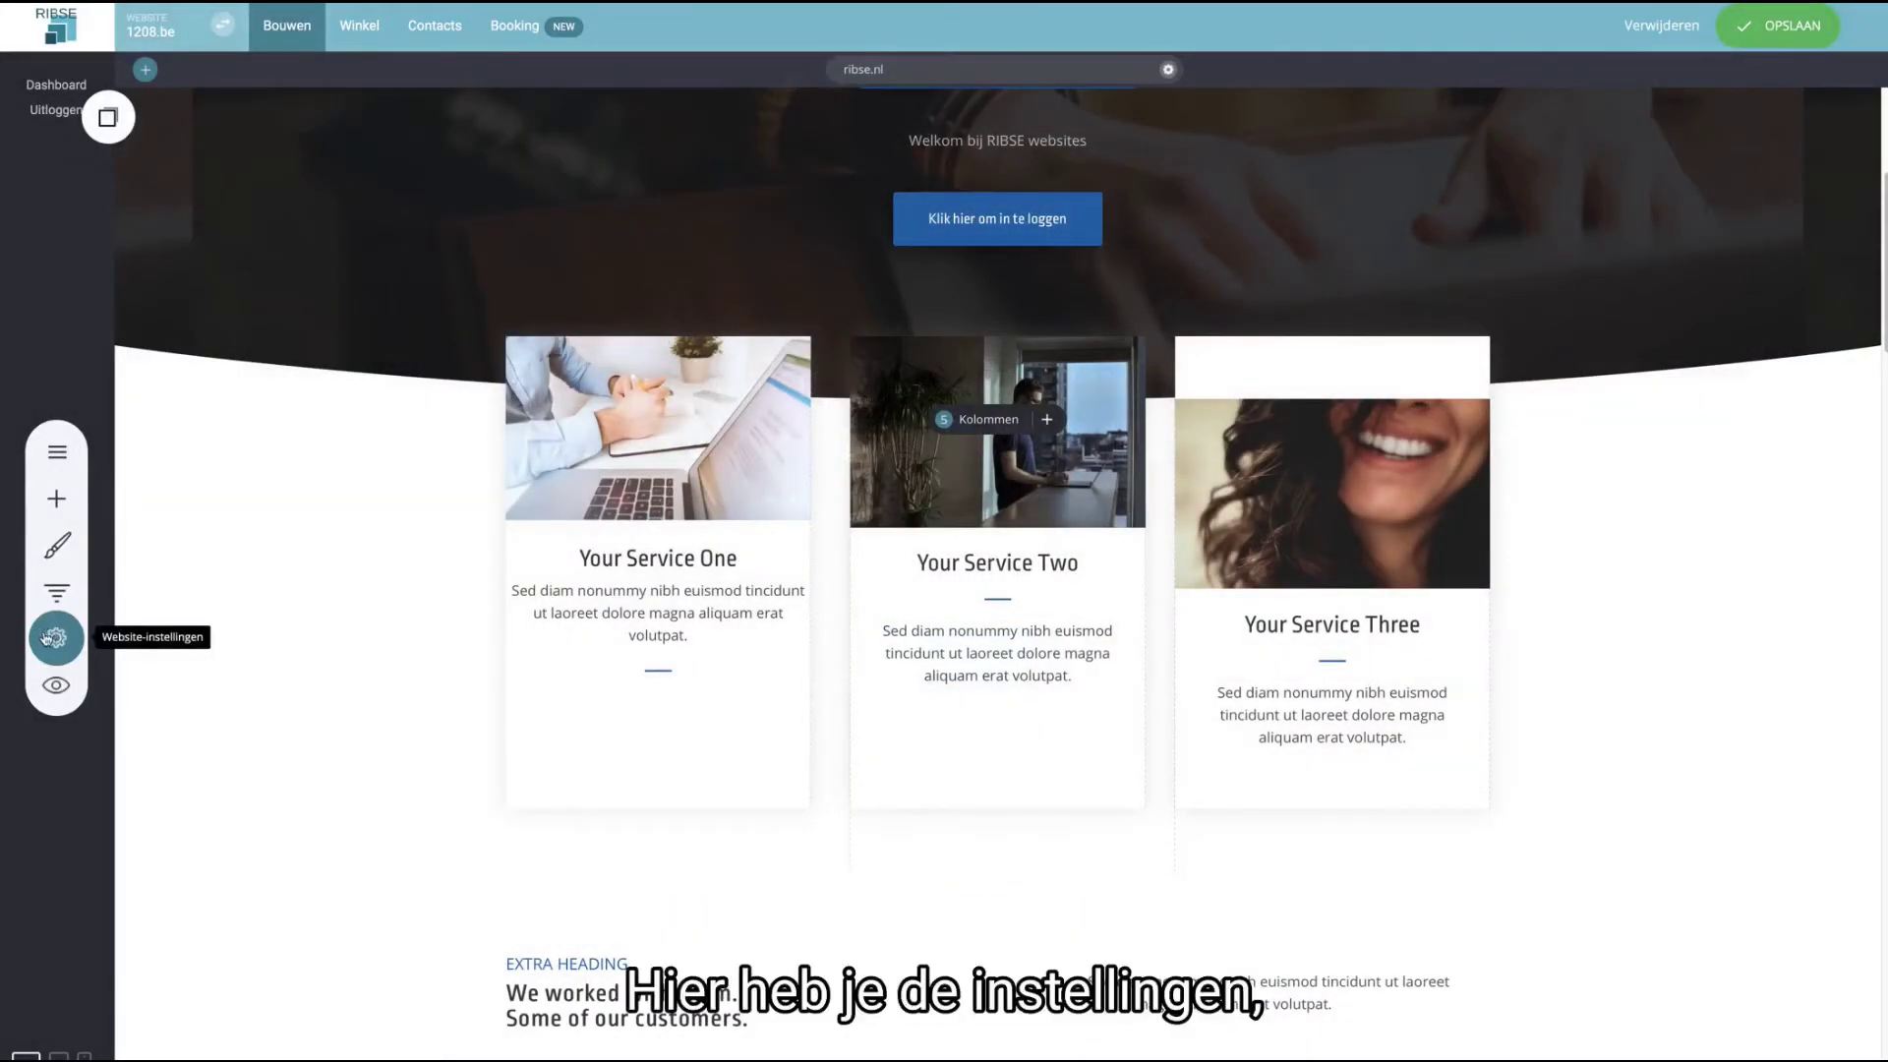
- Review the website settings for language and time, the general title and images, and the connected domains
{"action": "left_click", "coordinate": [47, 639]}
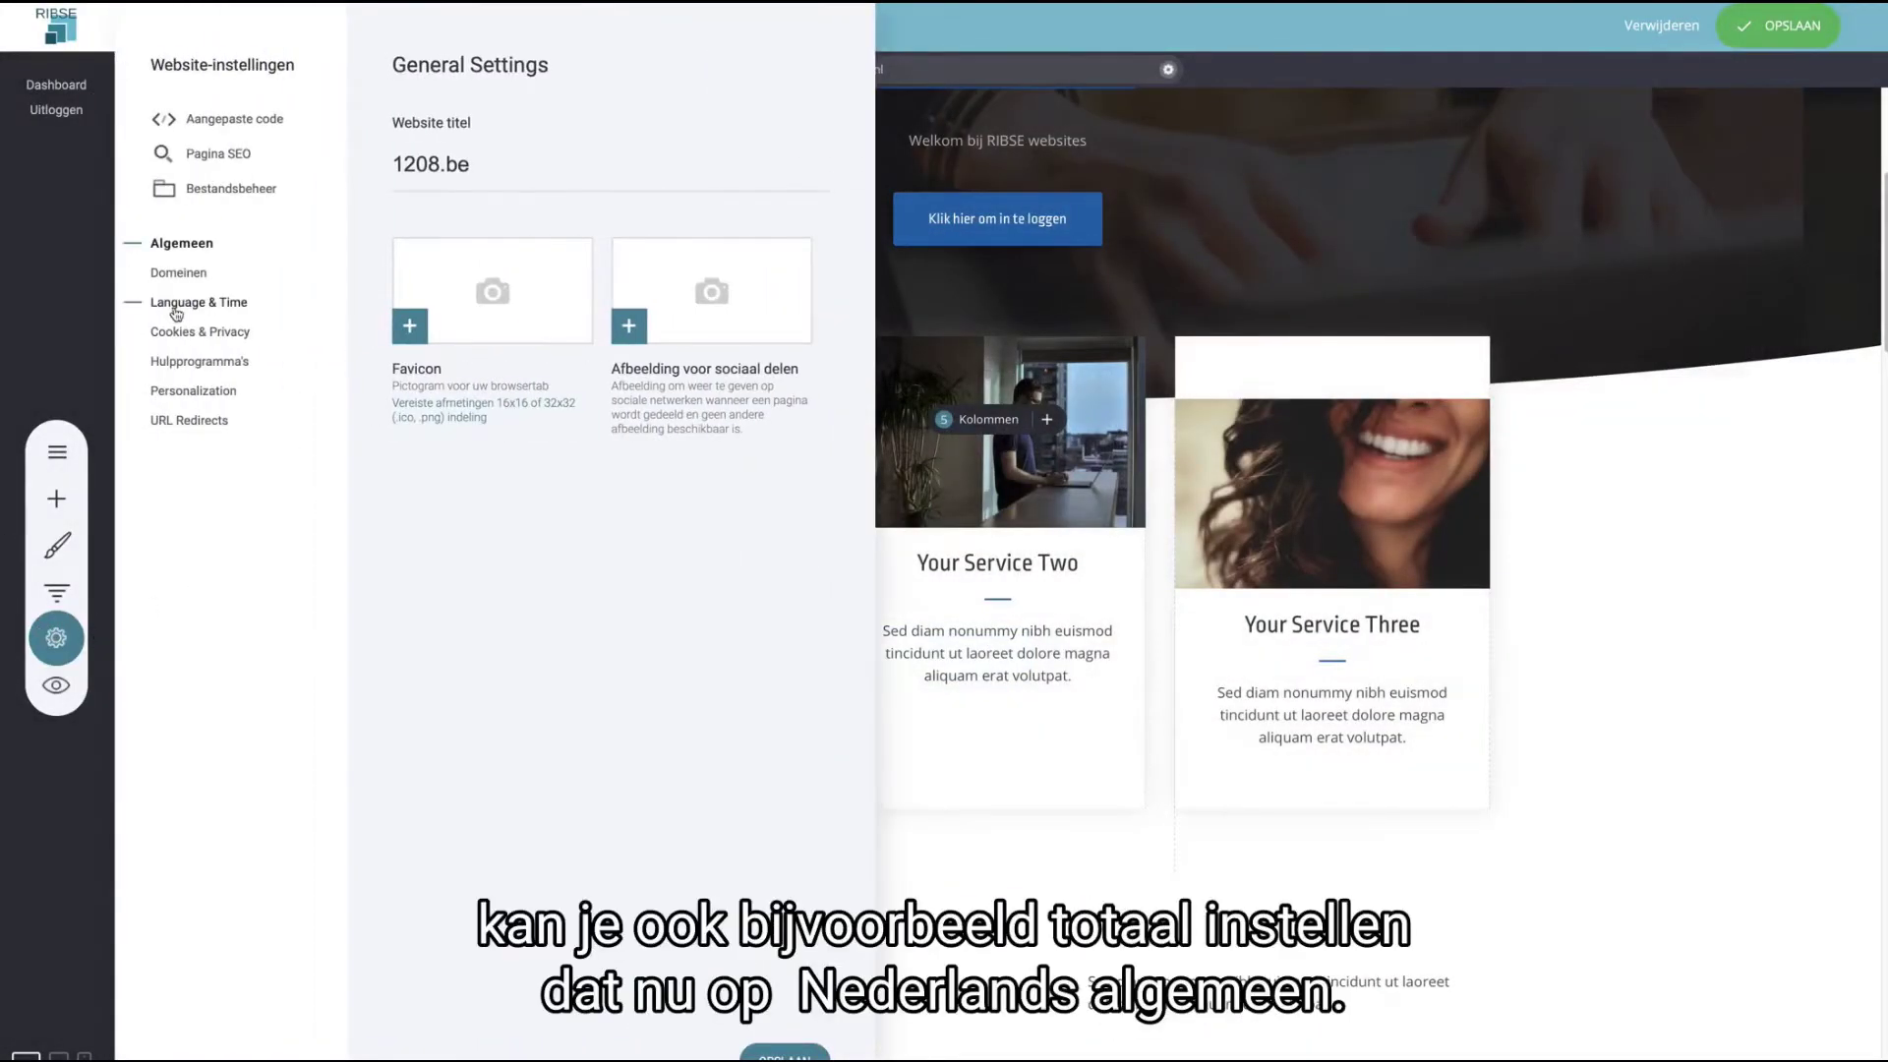
{"action": "left_click", "coordinate": [284, 300]}
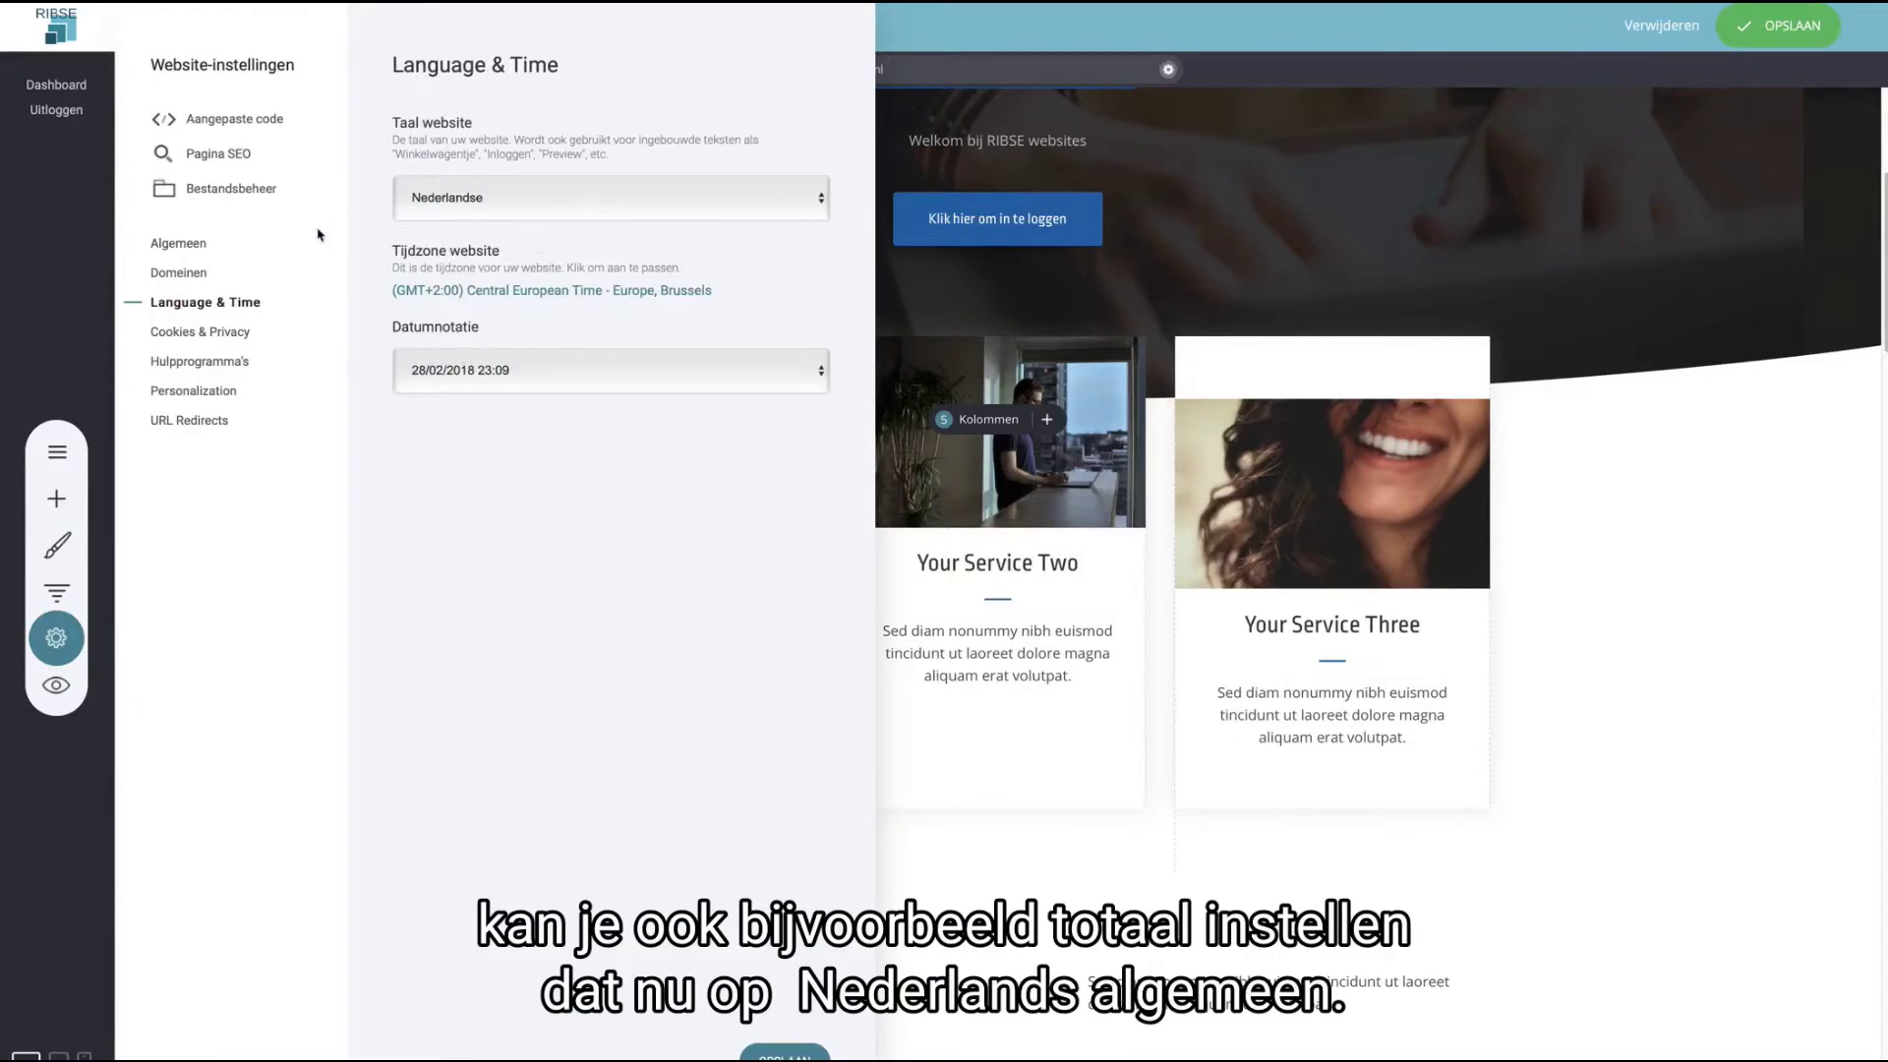
{"action": "left_click", "coordinate": [179, 246]}
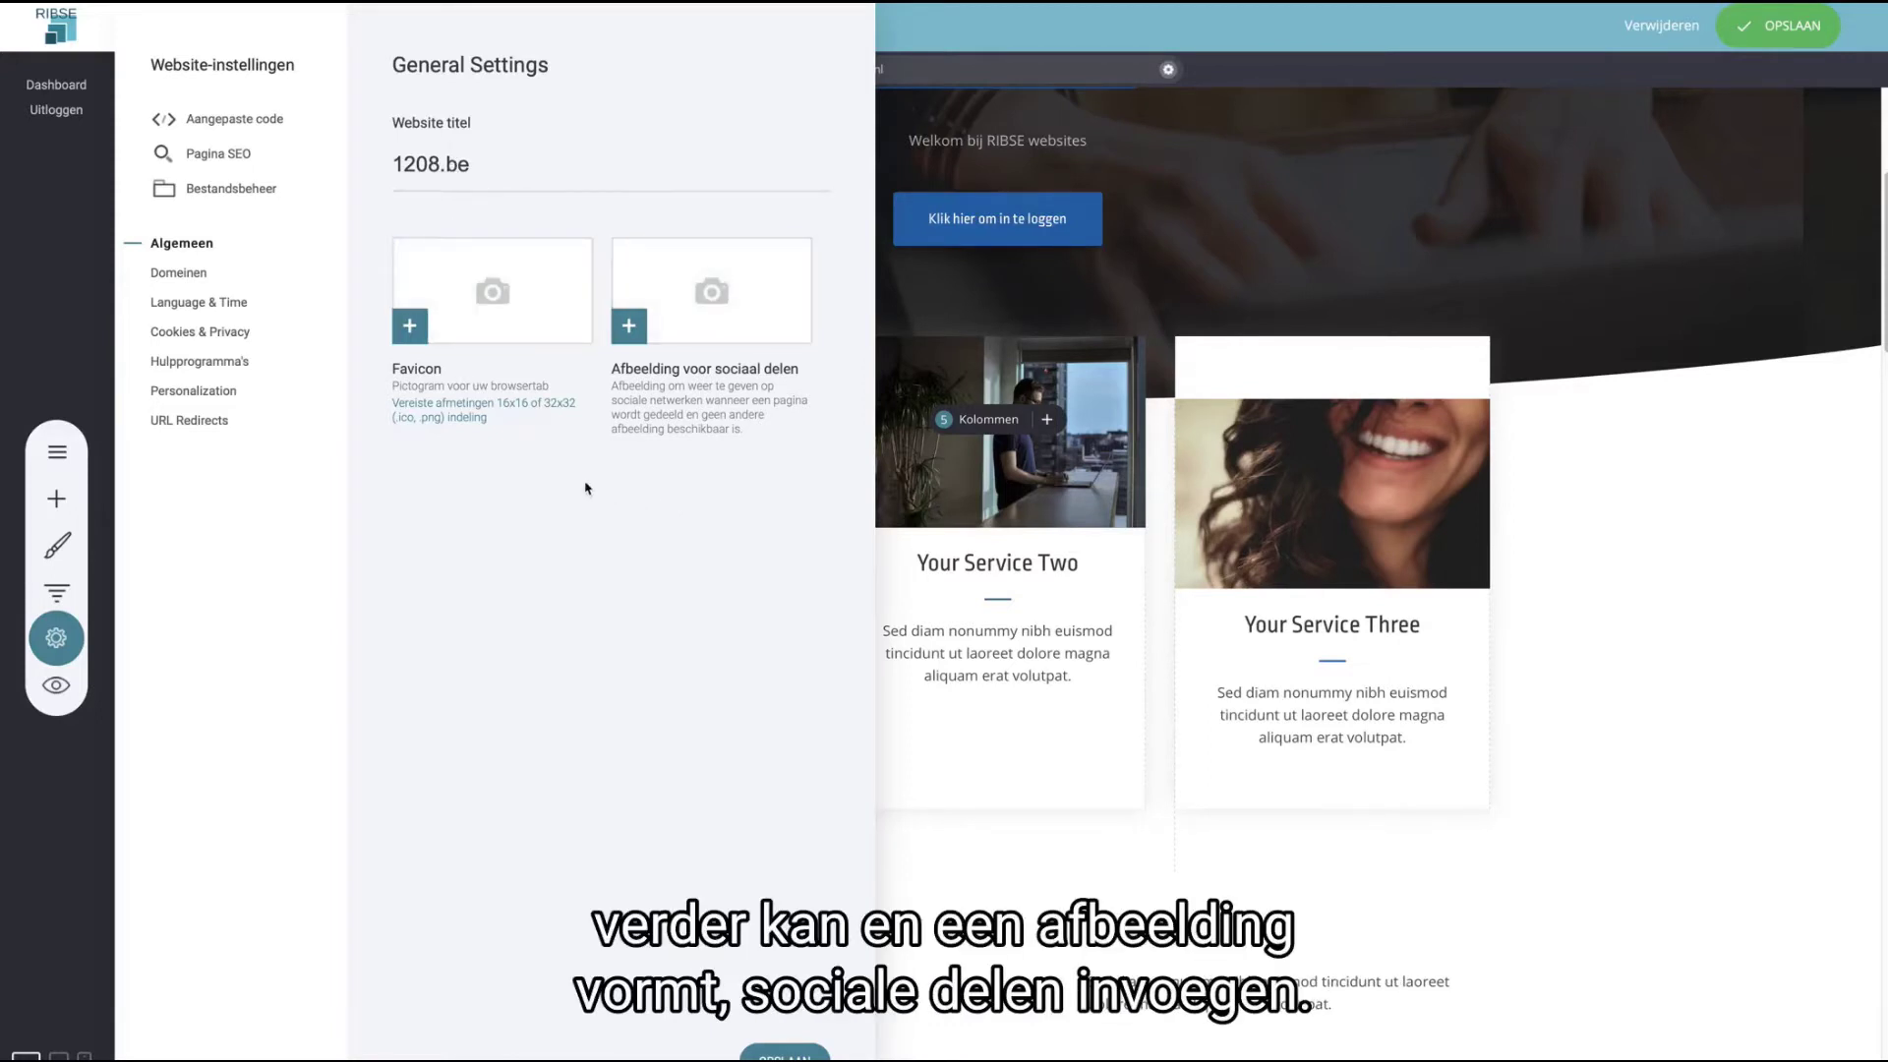
{"action": "left_click", "coordinate": [179, 273]}
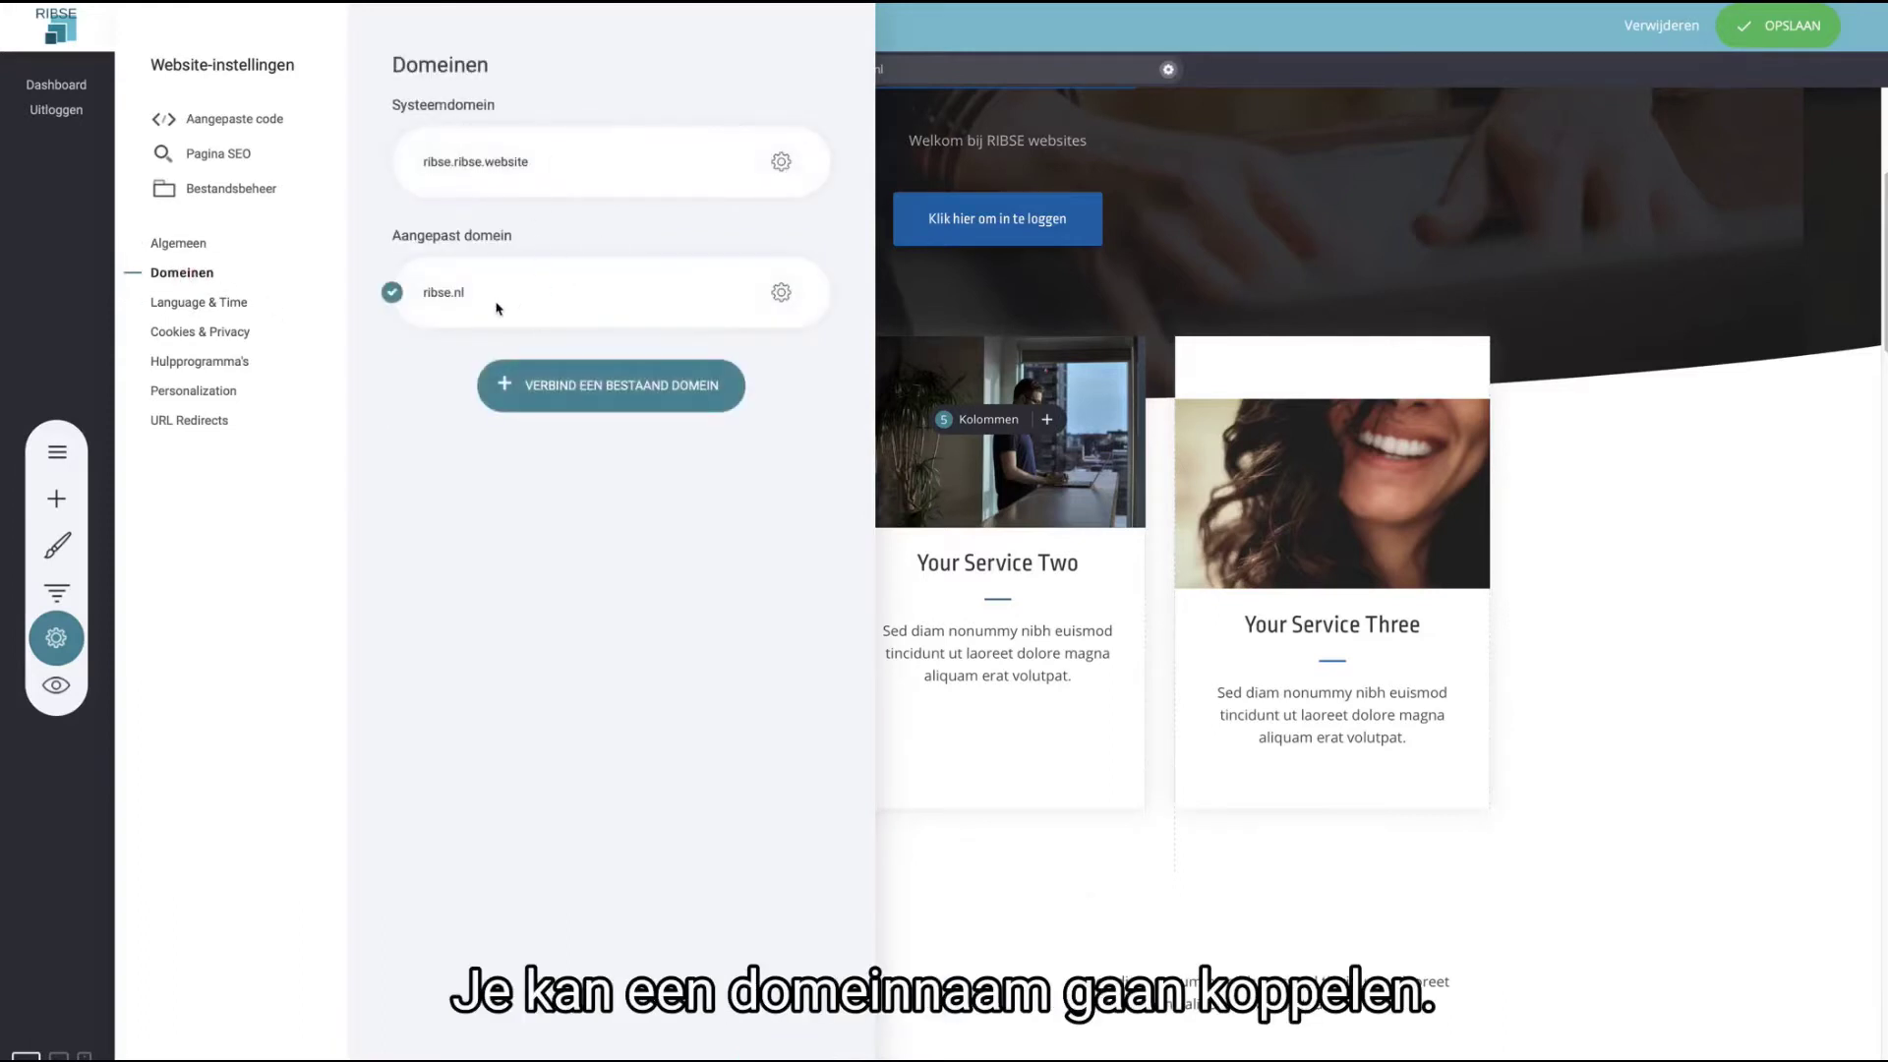
- Review the site's page list with the options for adding a new page, and the available widgets
{"action": "left_click", "coordinate": [57, 454]}
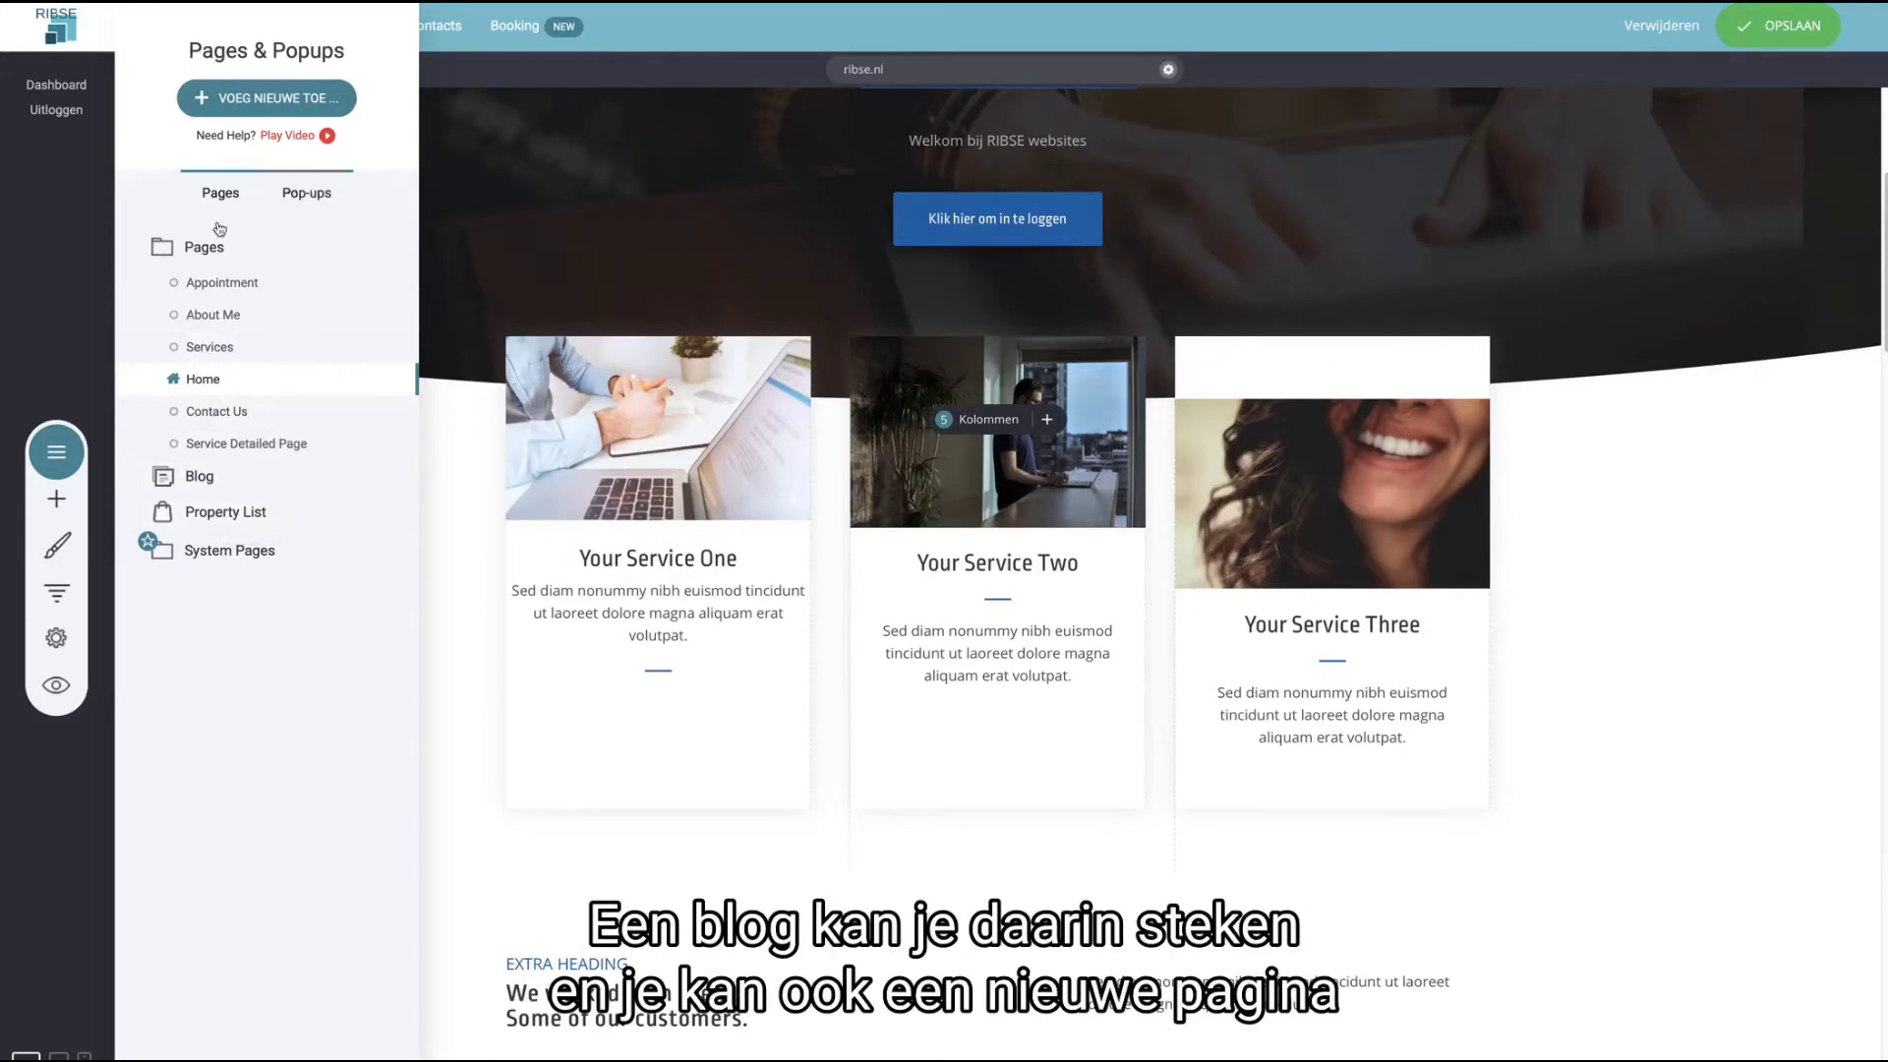
{"action": "left_click", "coordinate": [269, 97]}
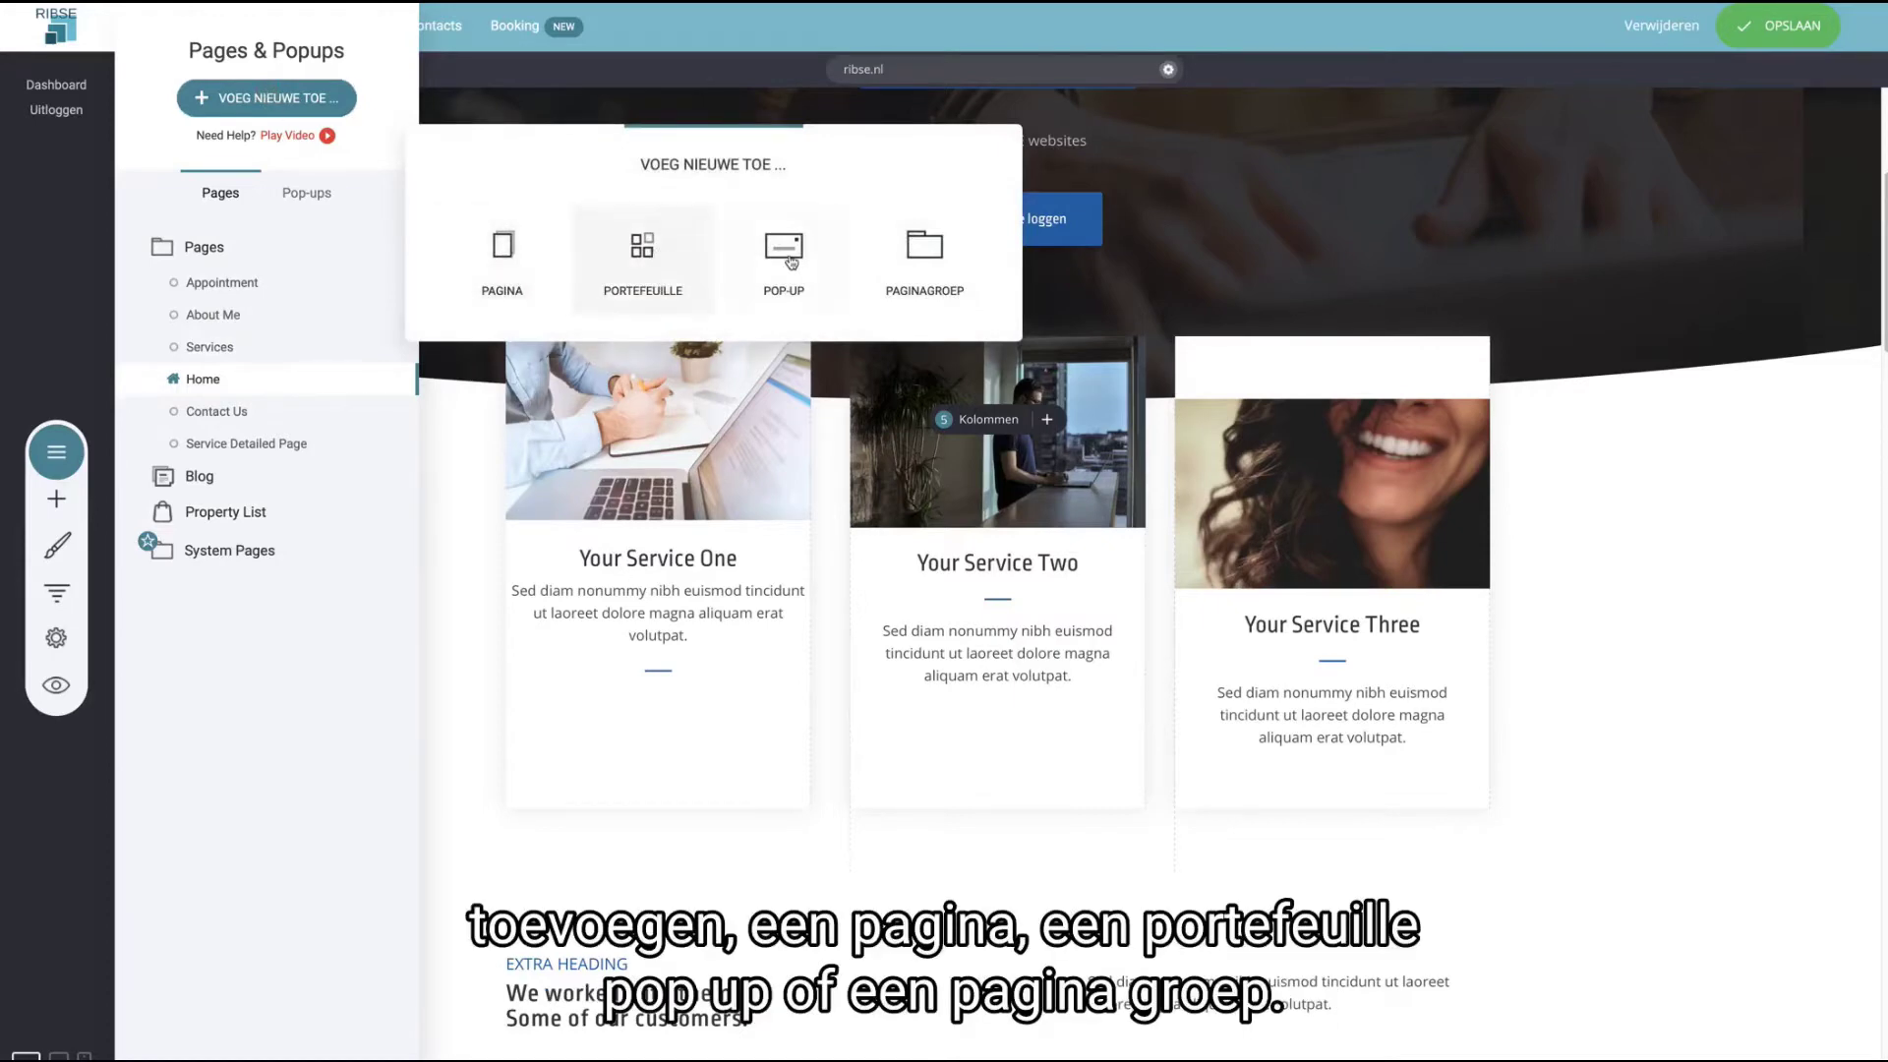
{"action": "left_click", "coordinate": [57, 504]}
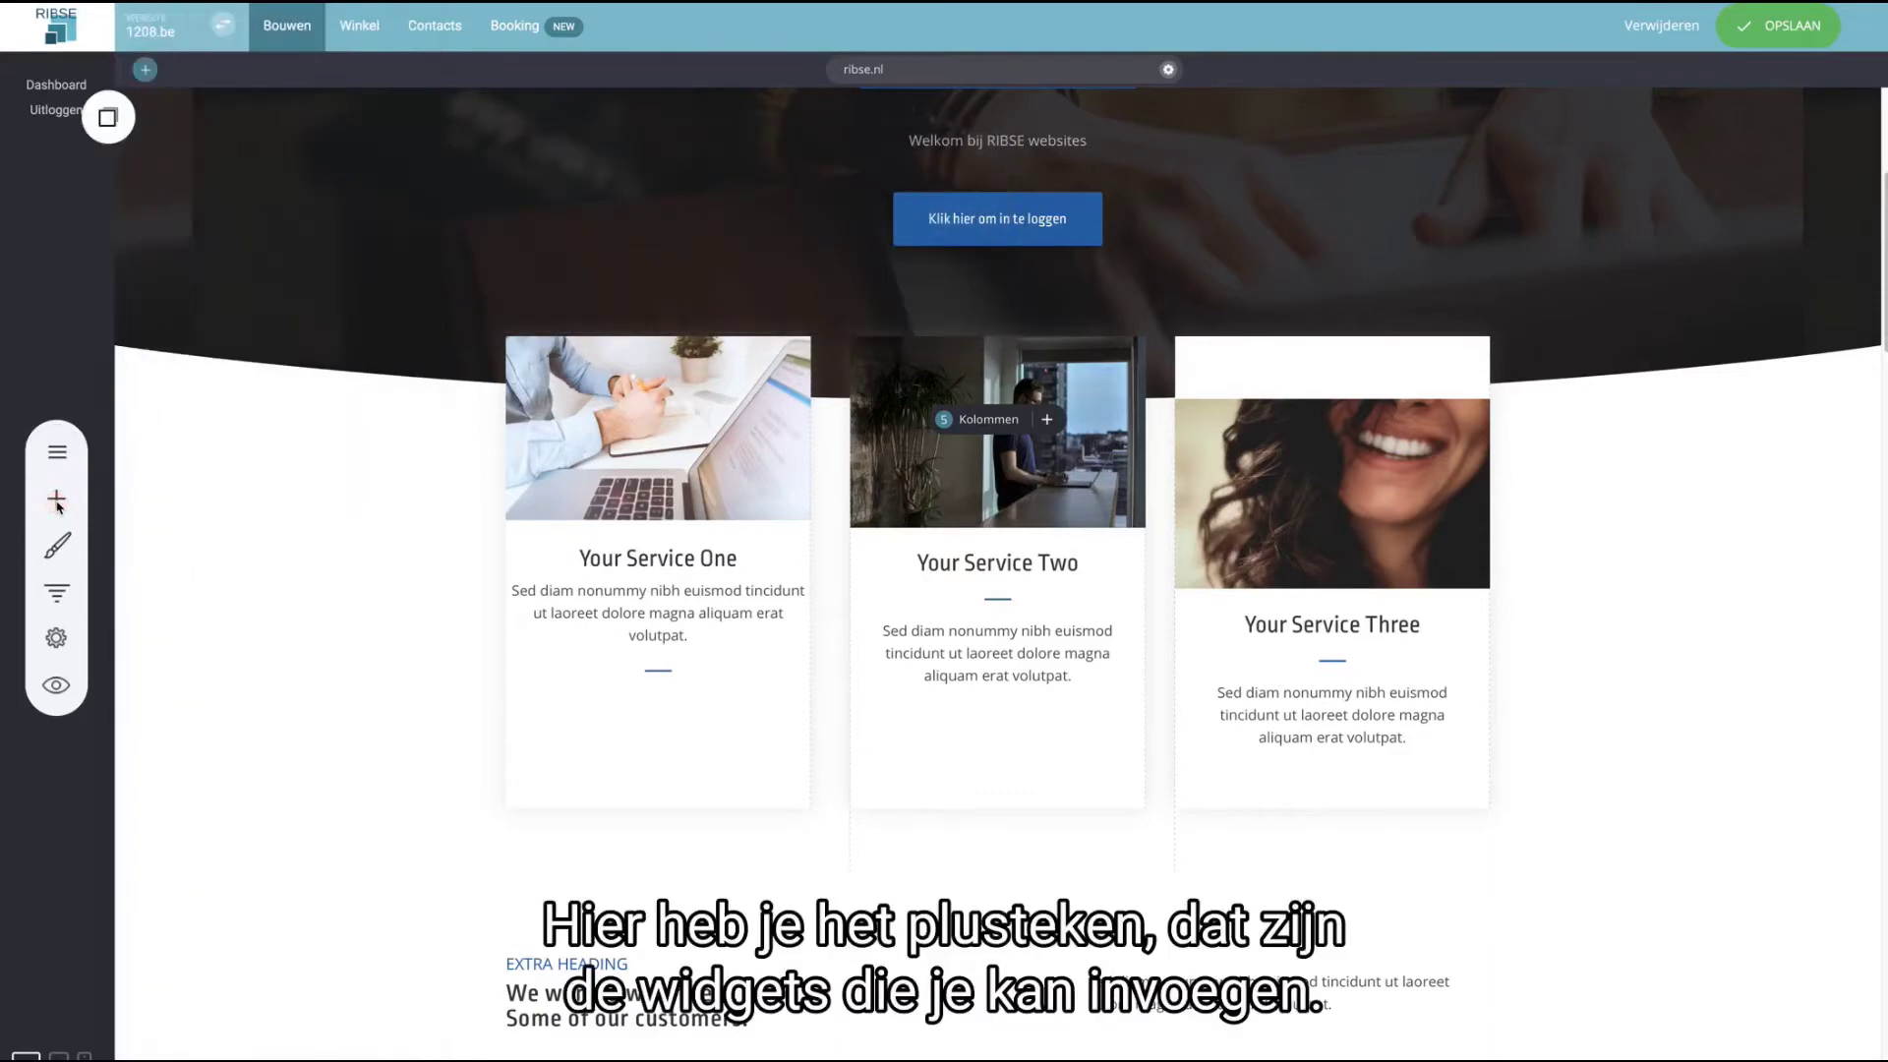
{"action": "left_click", "coordinate": [57, 501]}
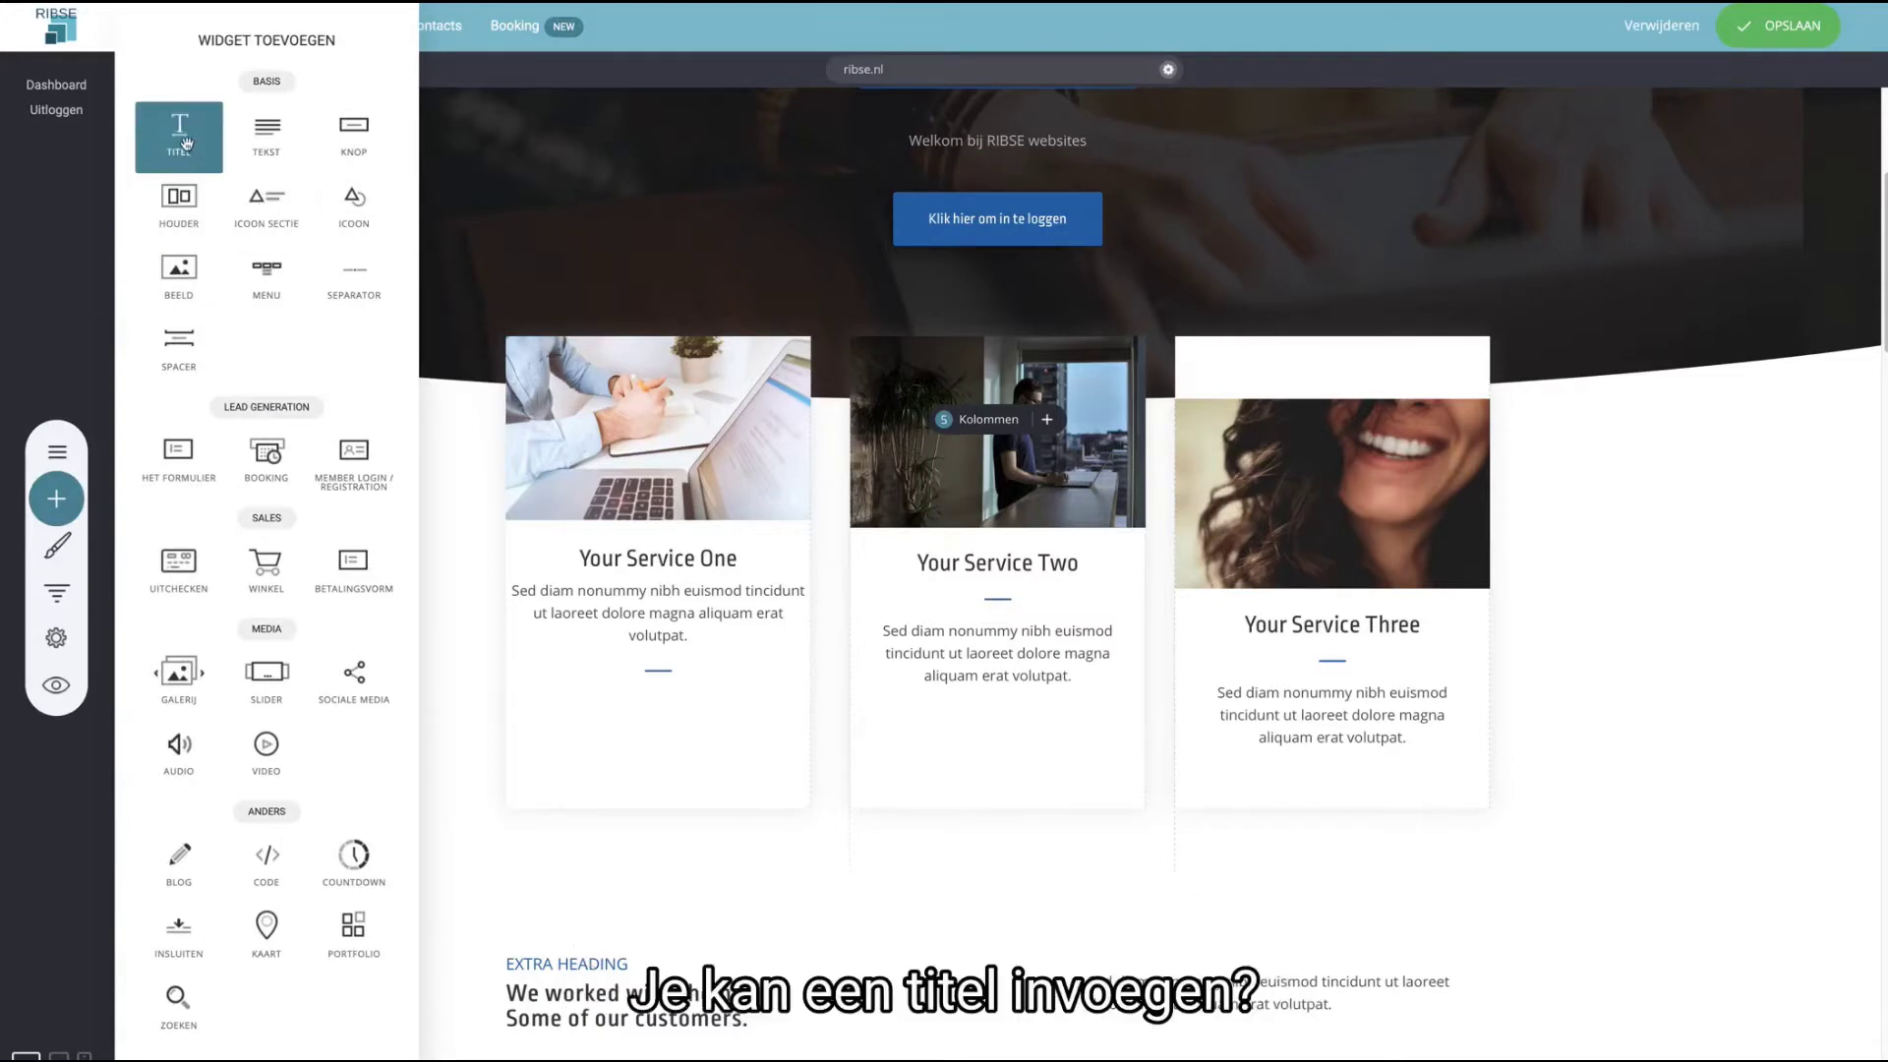
{"action": "left_click", "coordinate": [794, 562]}
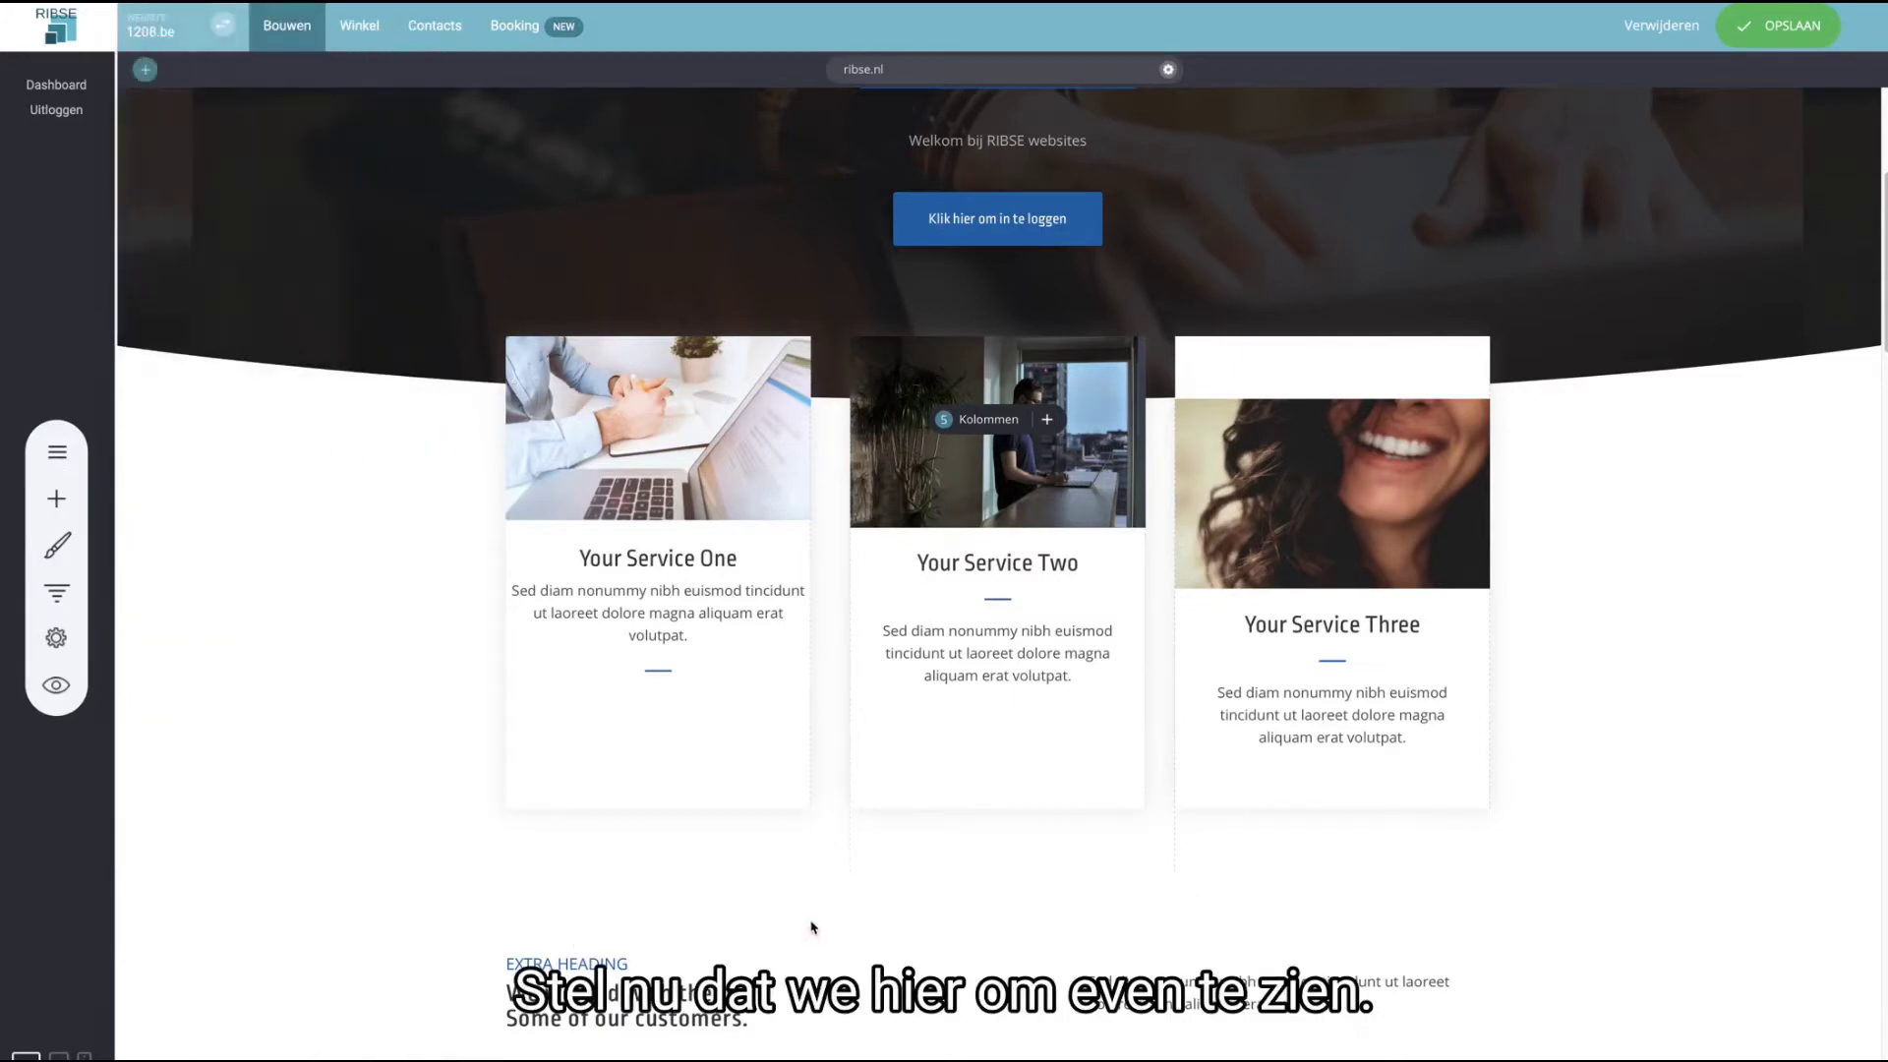
- Try the blue and light grey global colours as the background of the "We worked with them" block
{"action": "scroll", "coordinate": [787, 580], "scroll_direction": "down", "scroll_amount": 3}
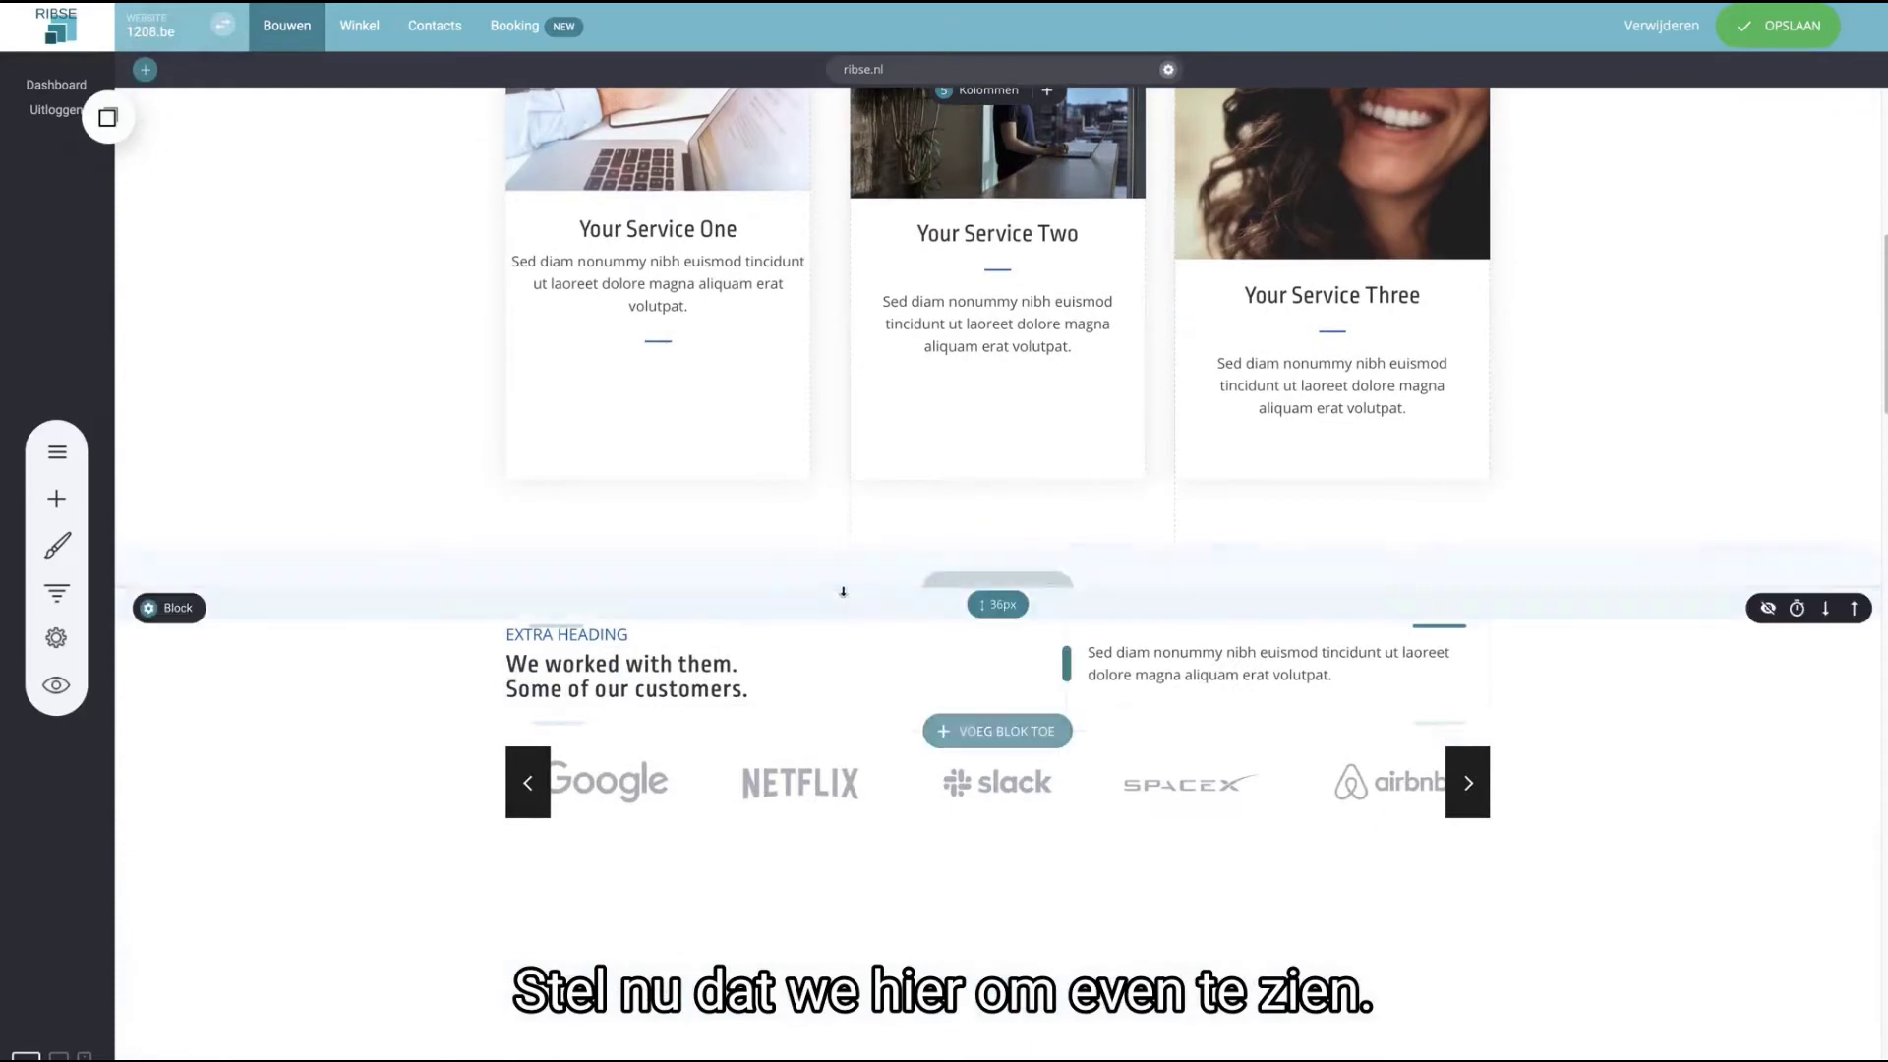
{"action": "left_click", "coordinate": [178, 609]}
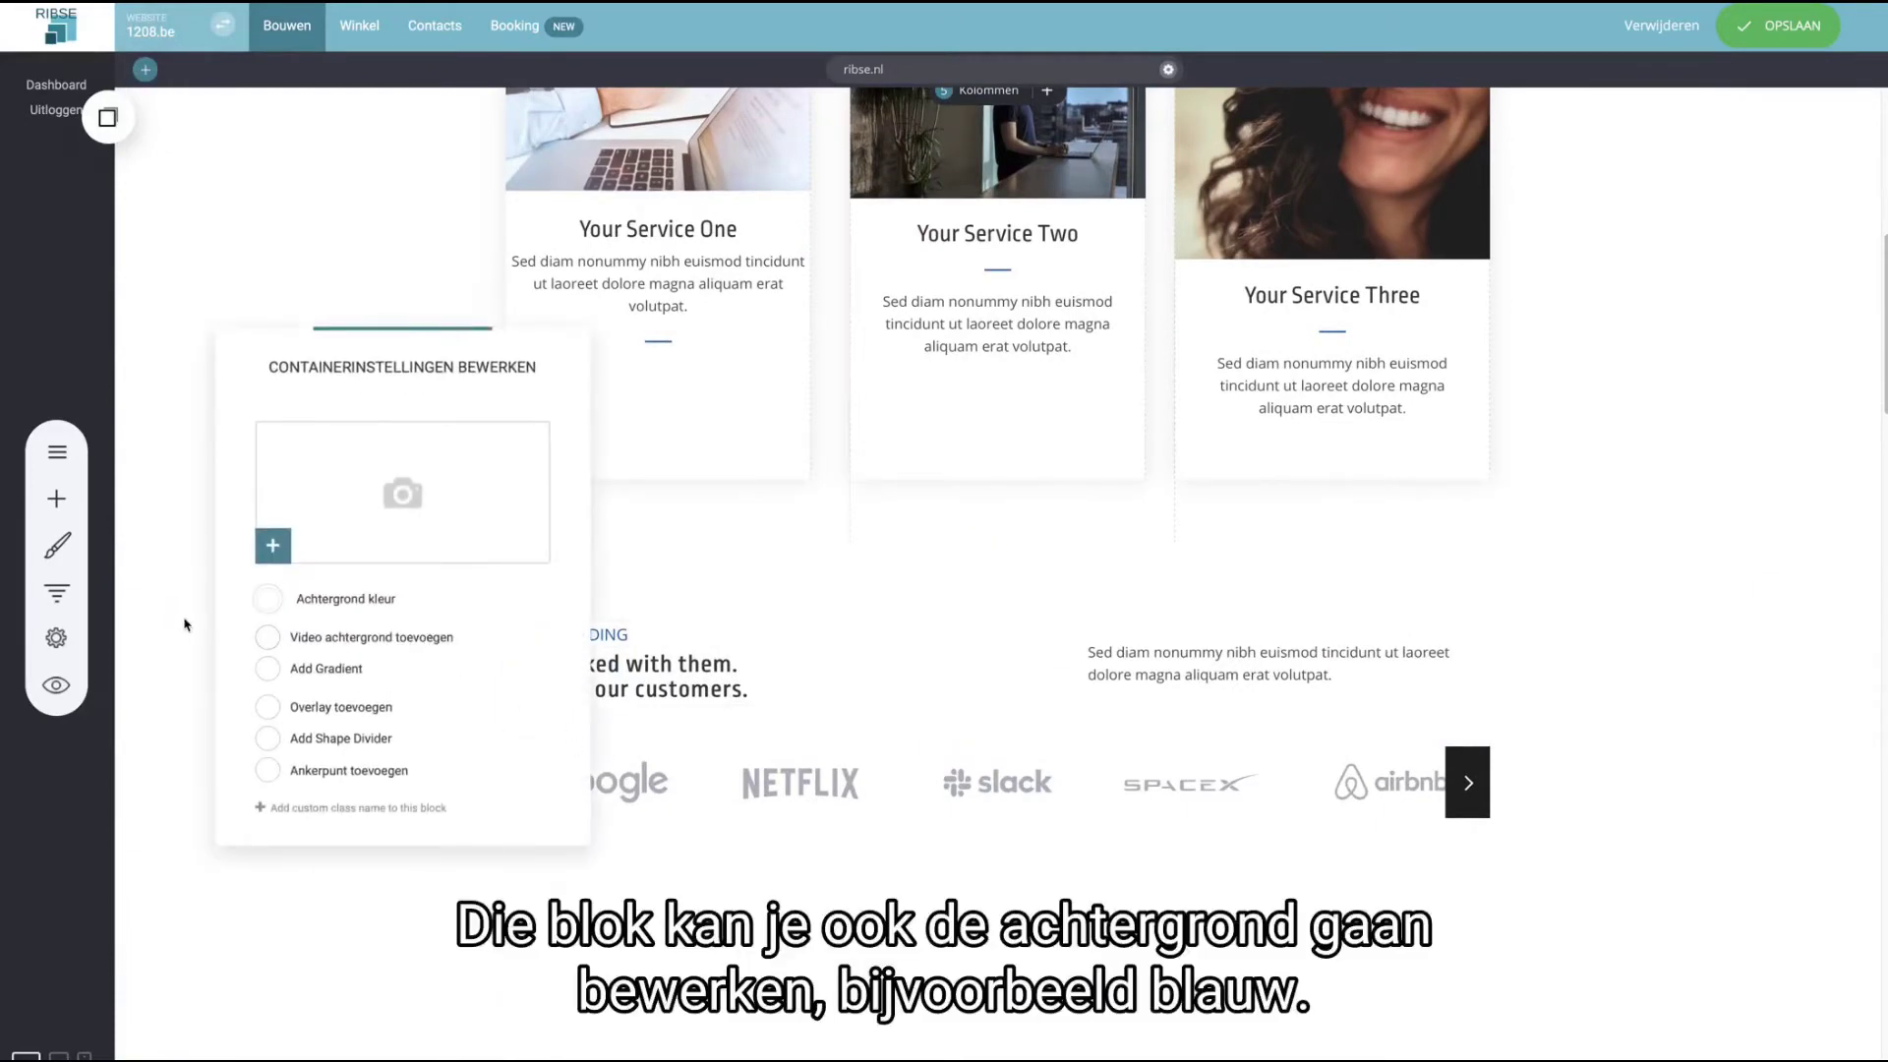
{"action": "left_click", "coordinate": [271, 600]}
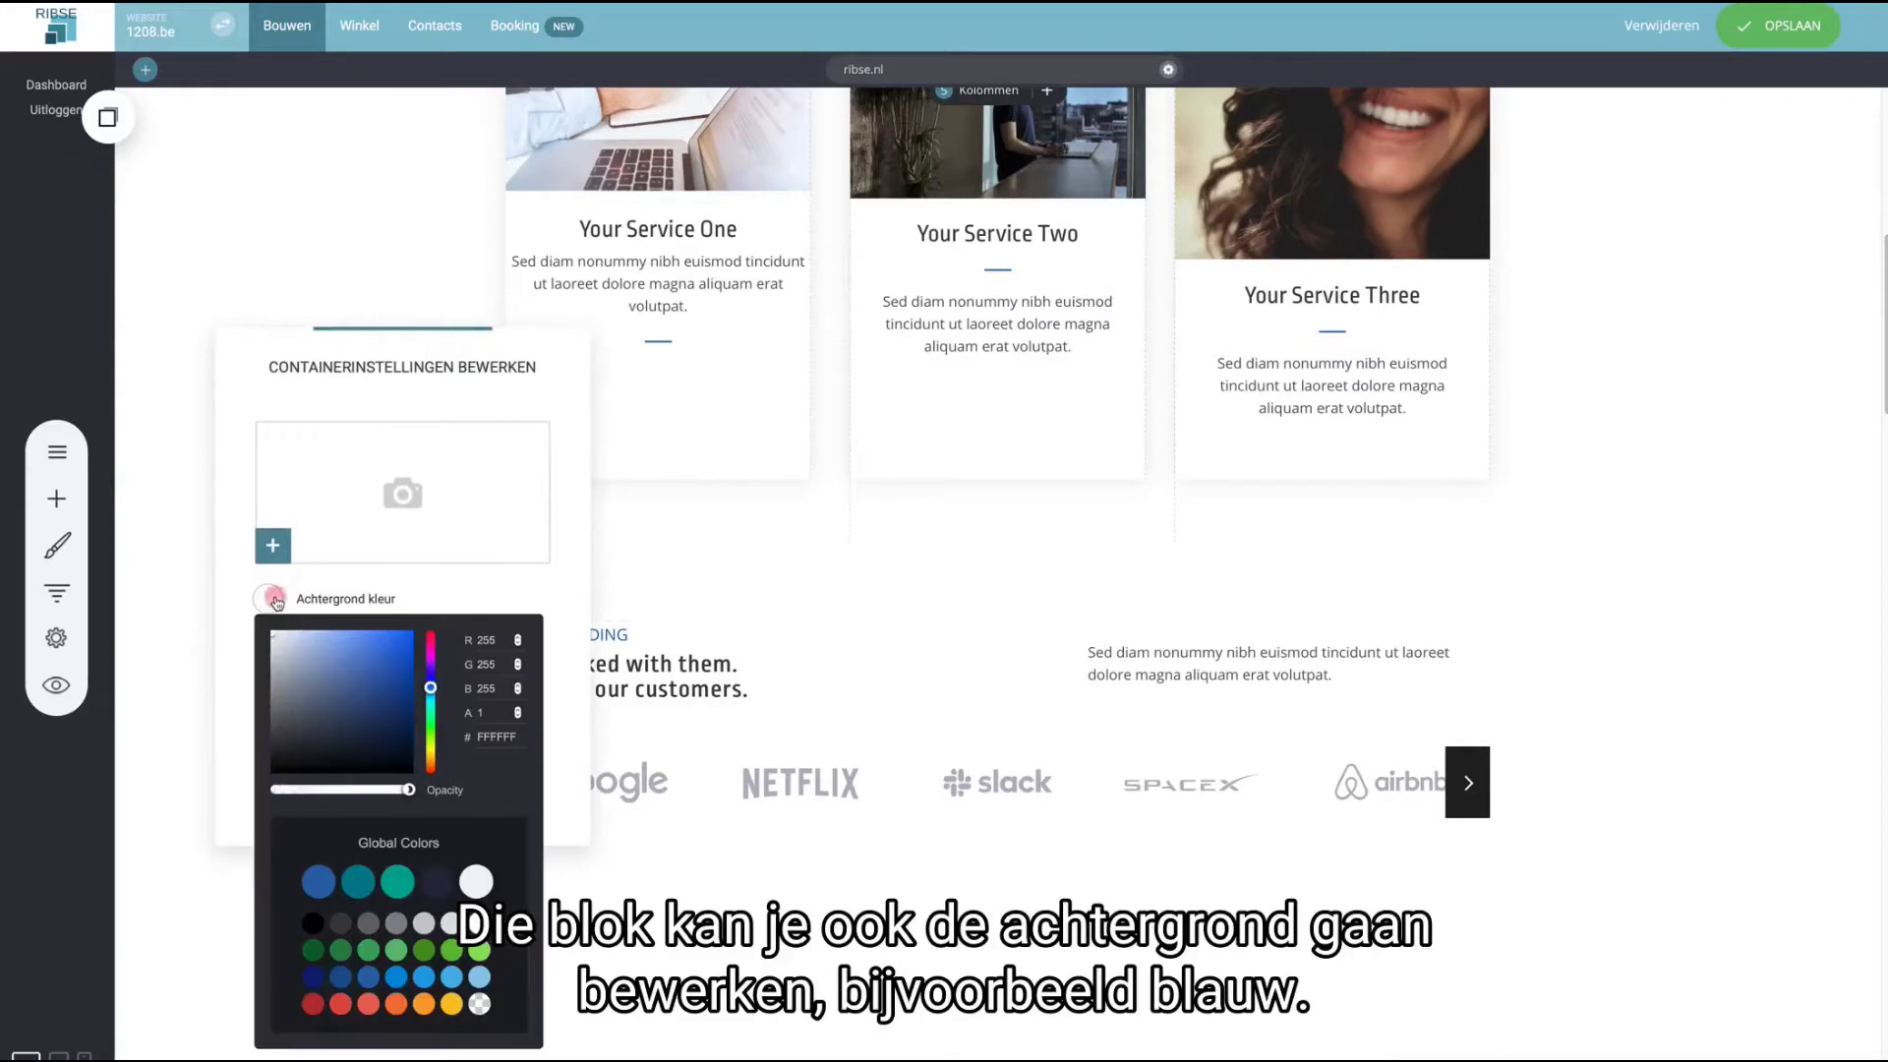
{"action": "left_click", "coordinate": [319, 880]}
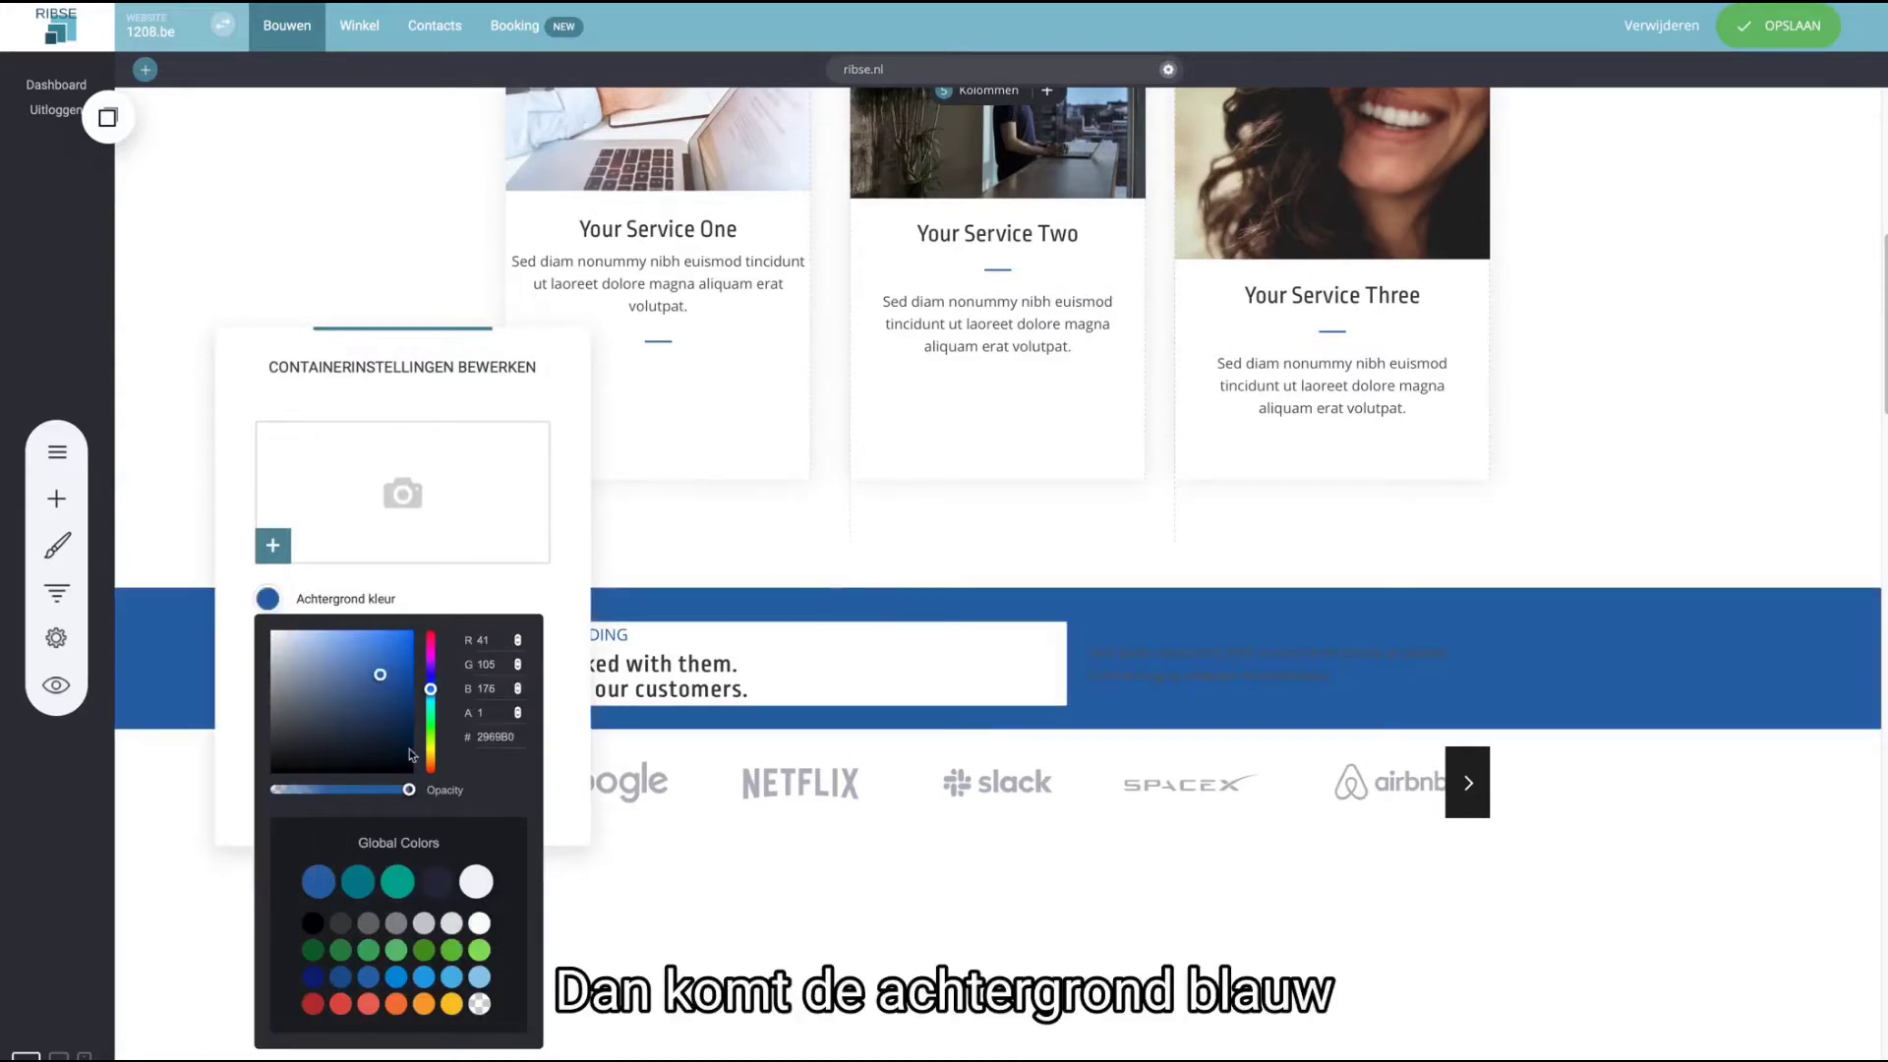
{"action": "left_click", "coordinate": [477, 880]}
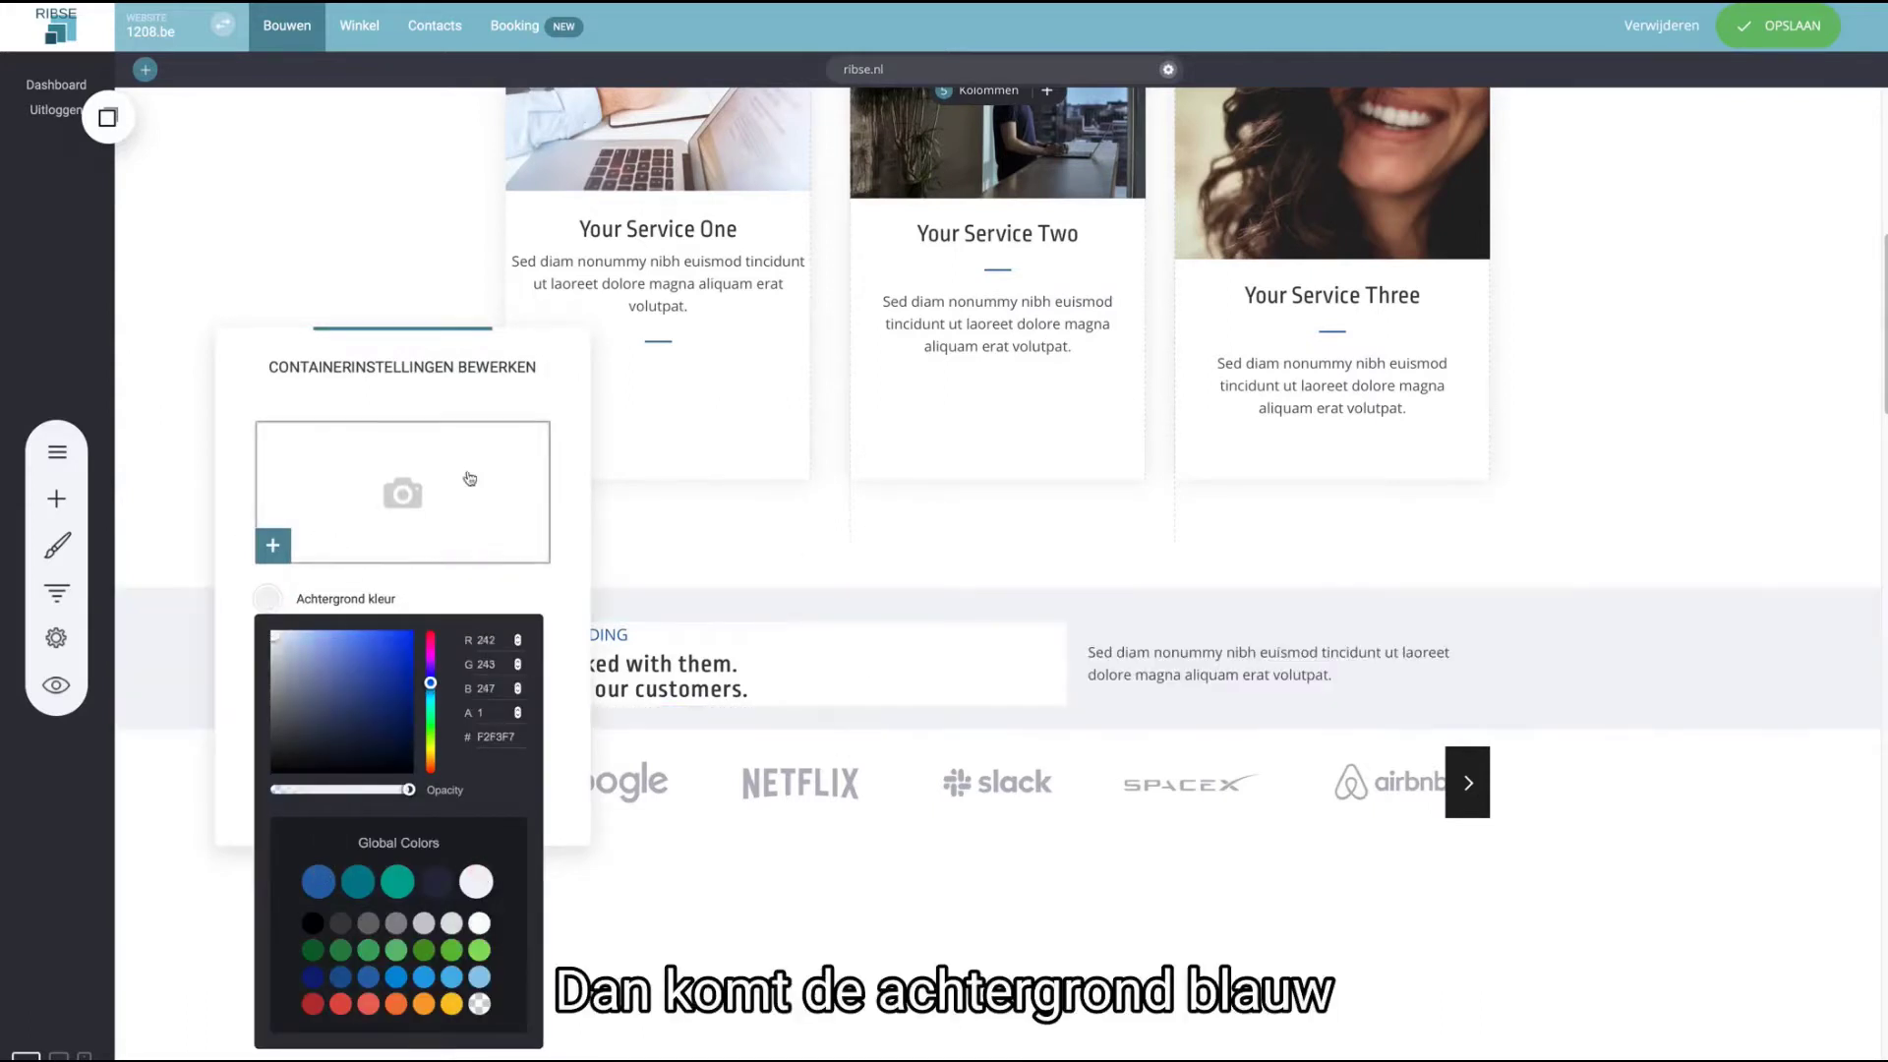
{"action": "left_click", "coordinate": [662, 535]}
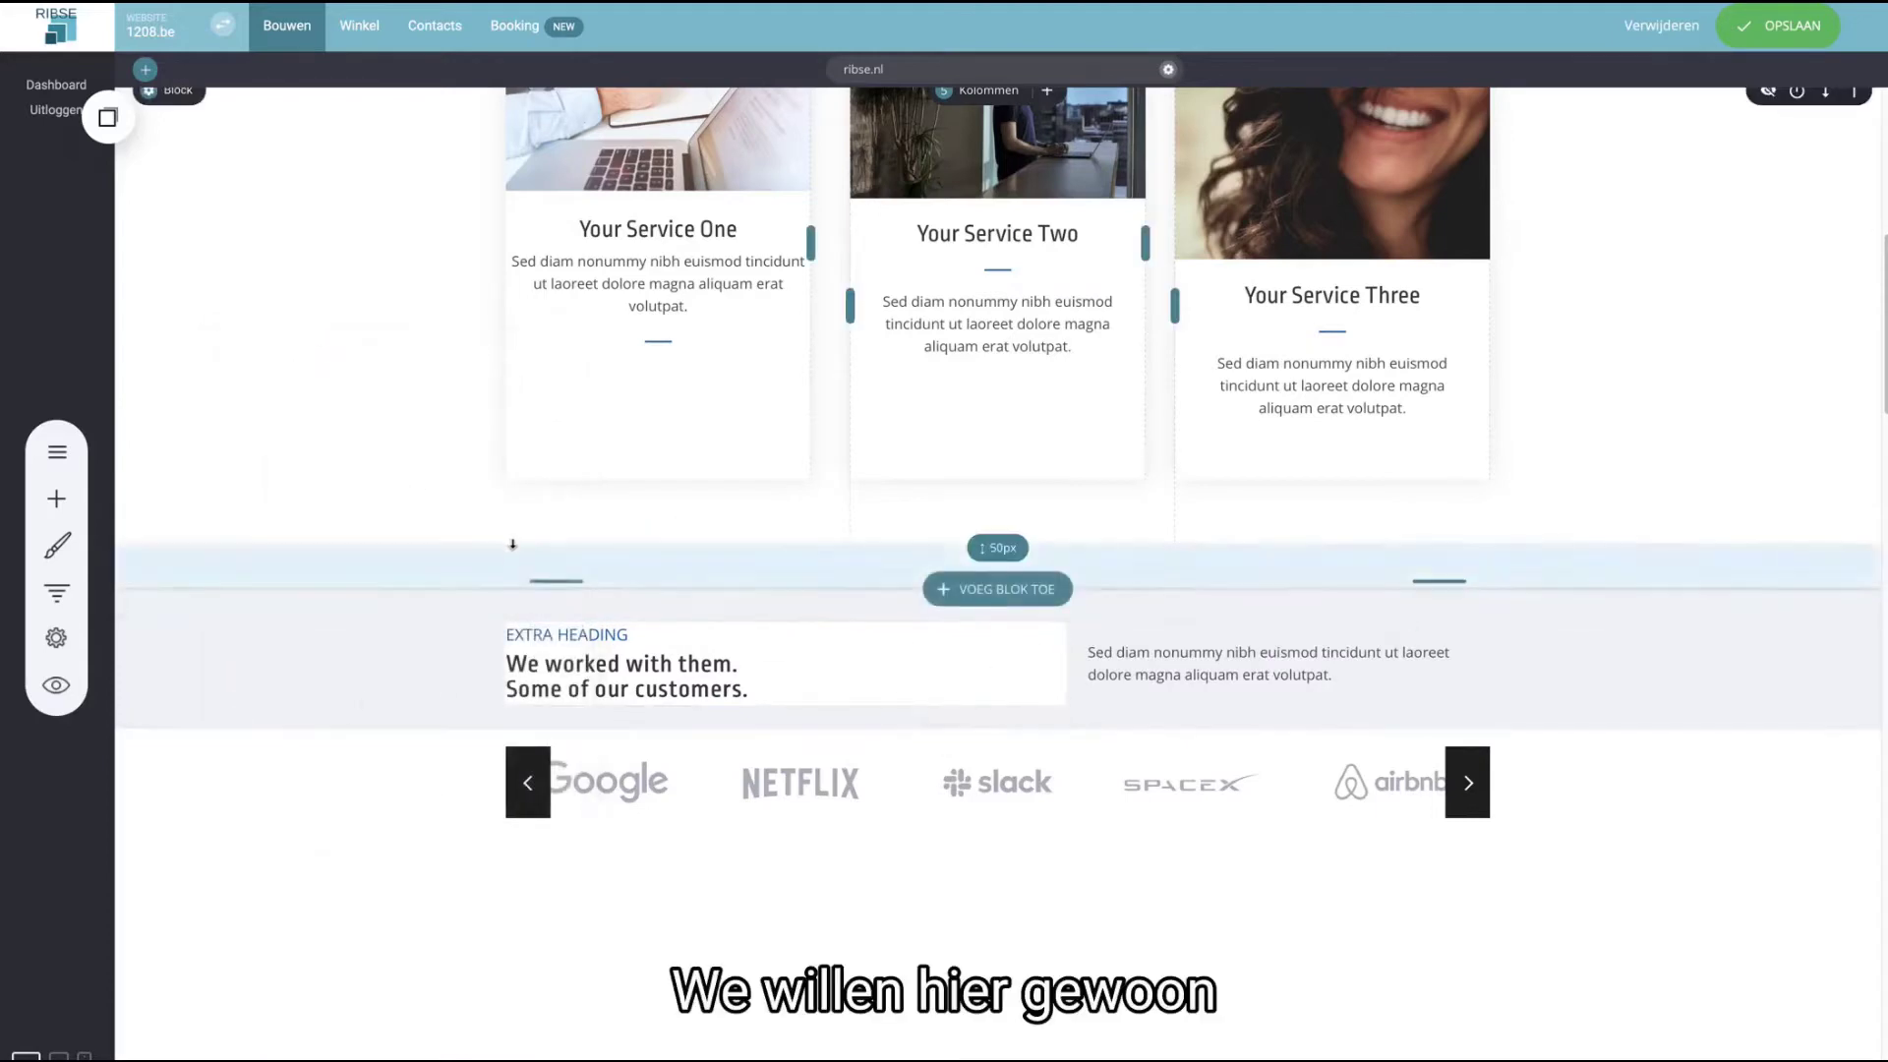
- Set the background colour of the "We worked with them" block to white
{"action": "left_click", "coordinate": [162, 610]}
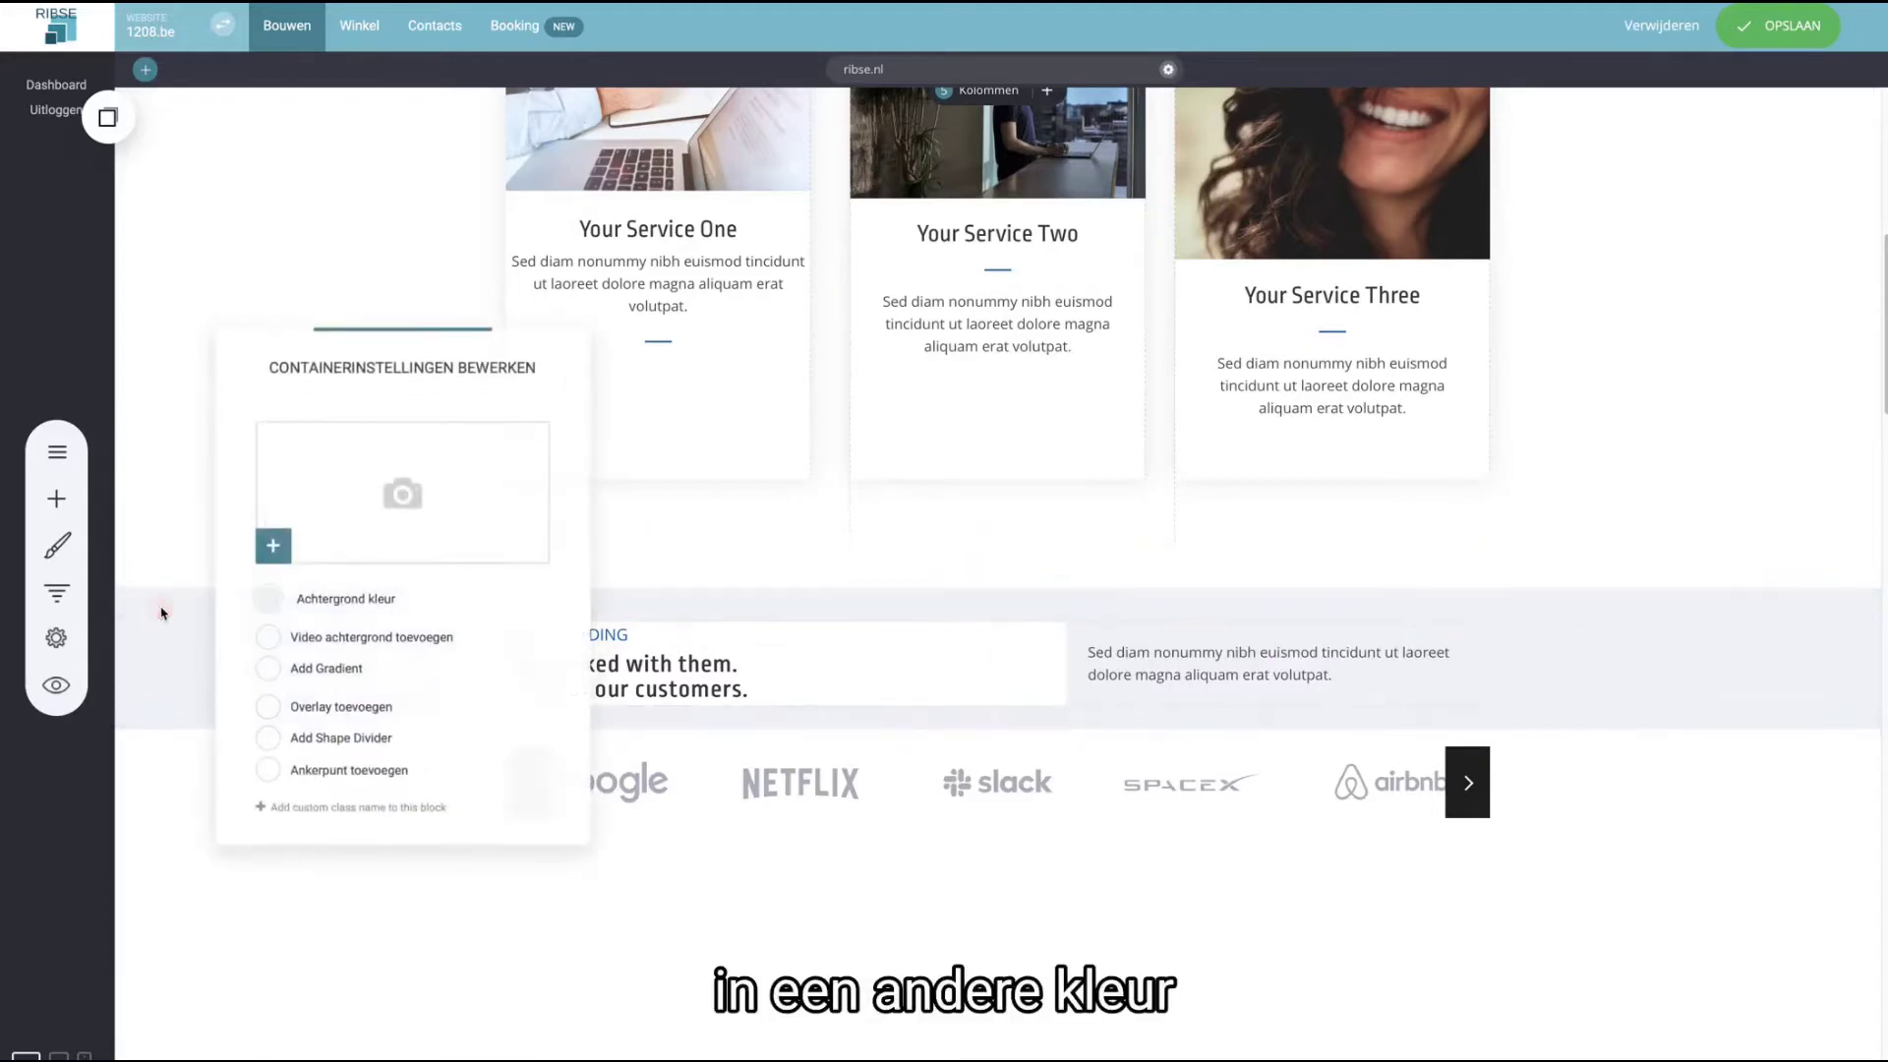
{"action": "left_click", "coordinate": [270, 599]}
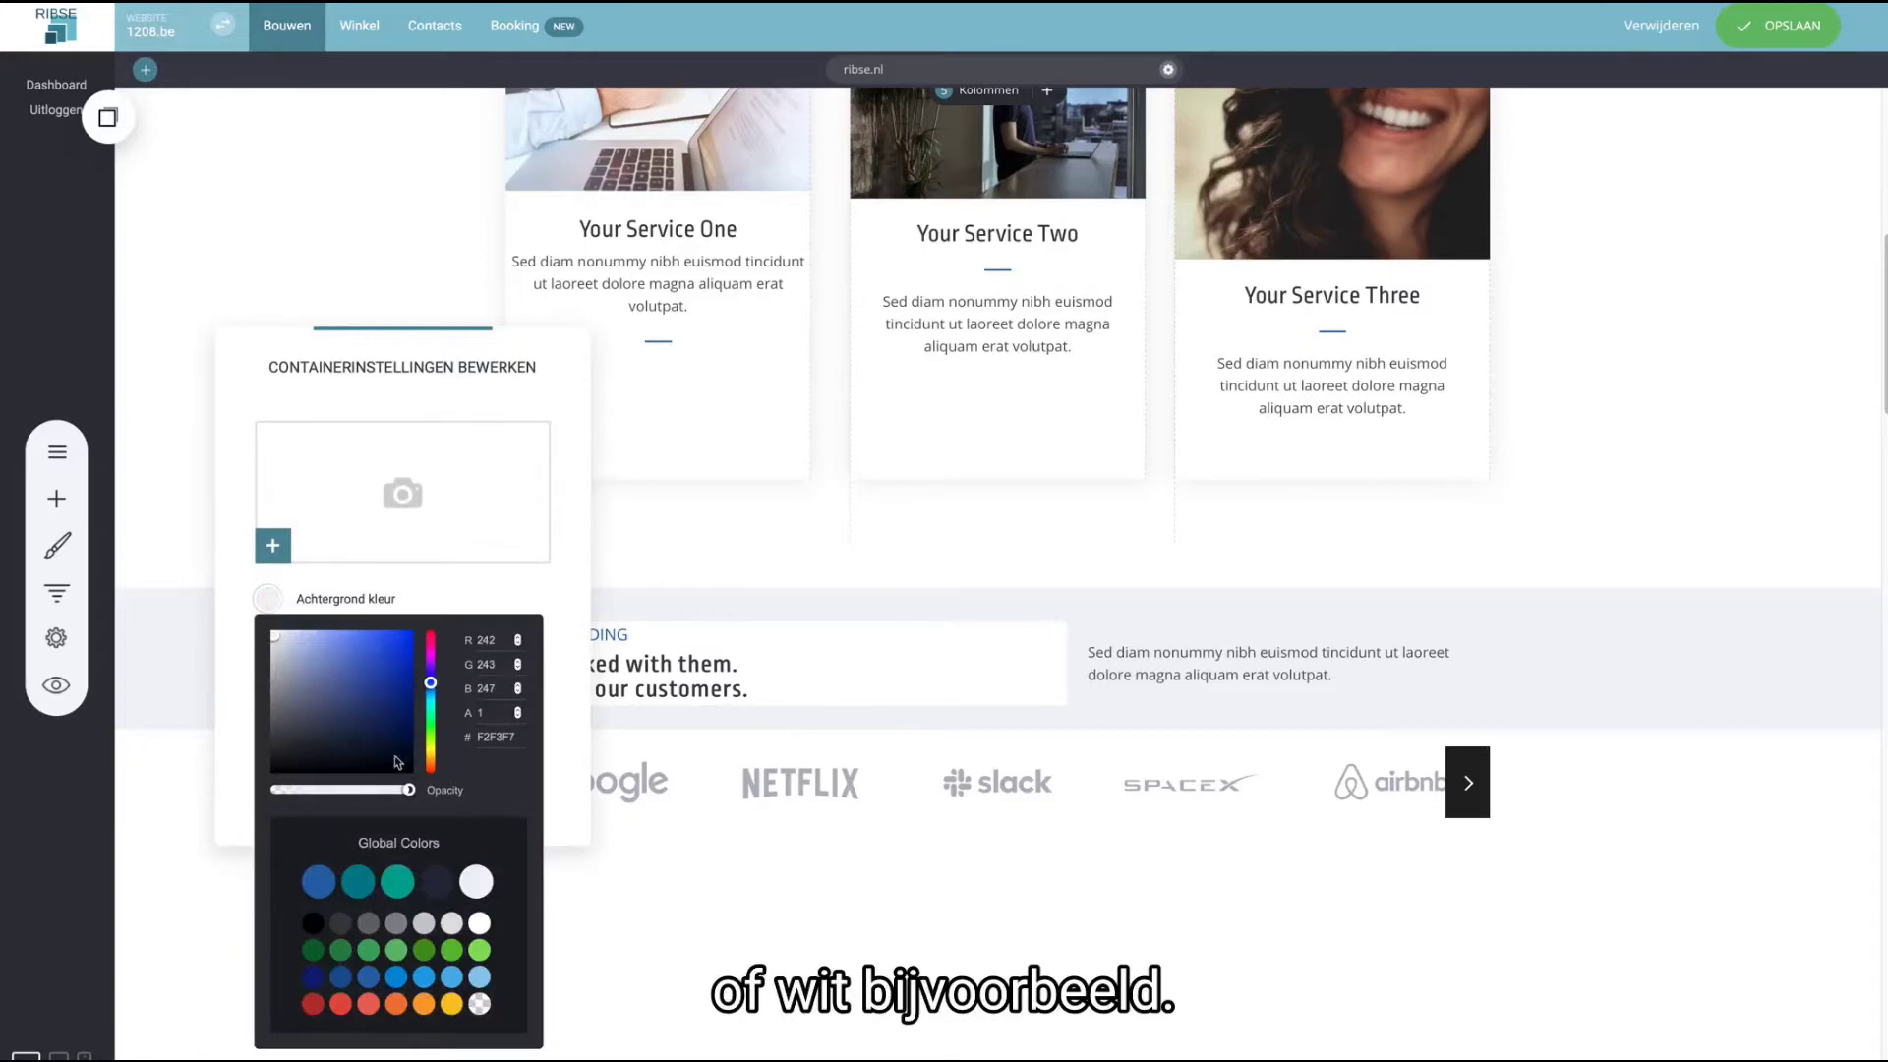
{"action": "left_click", "coordinate": [481, 927]}
{"action": "left_click", "coordinate": [822, 586]}
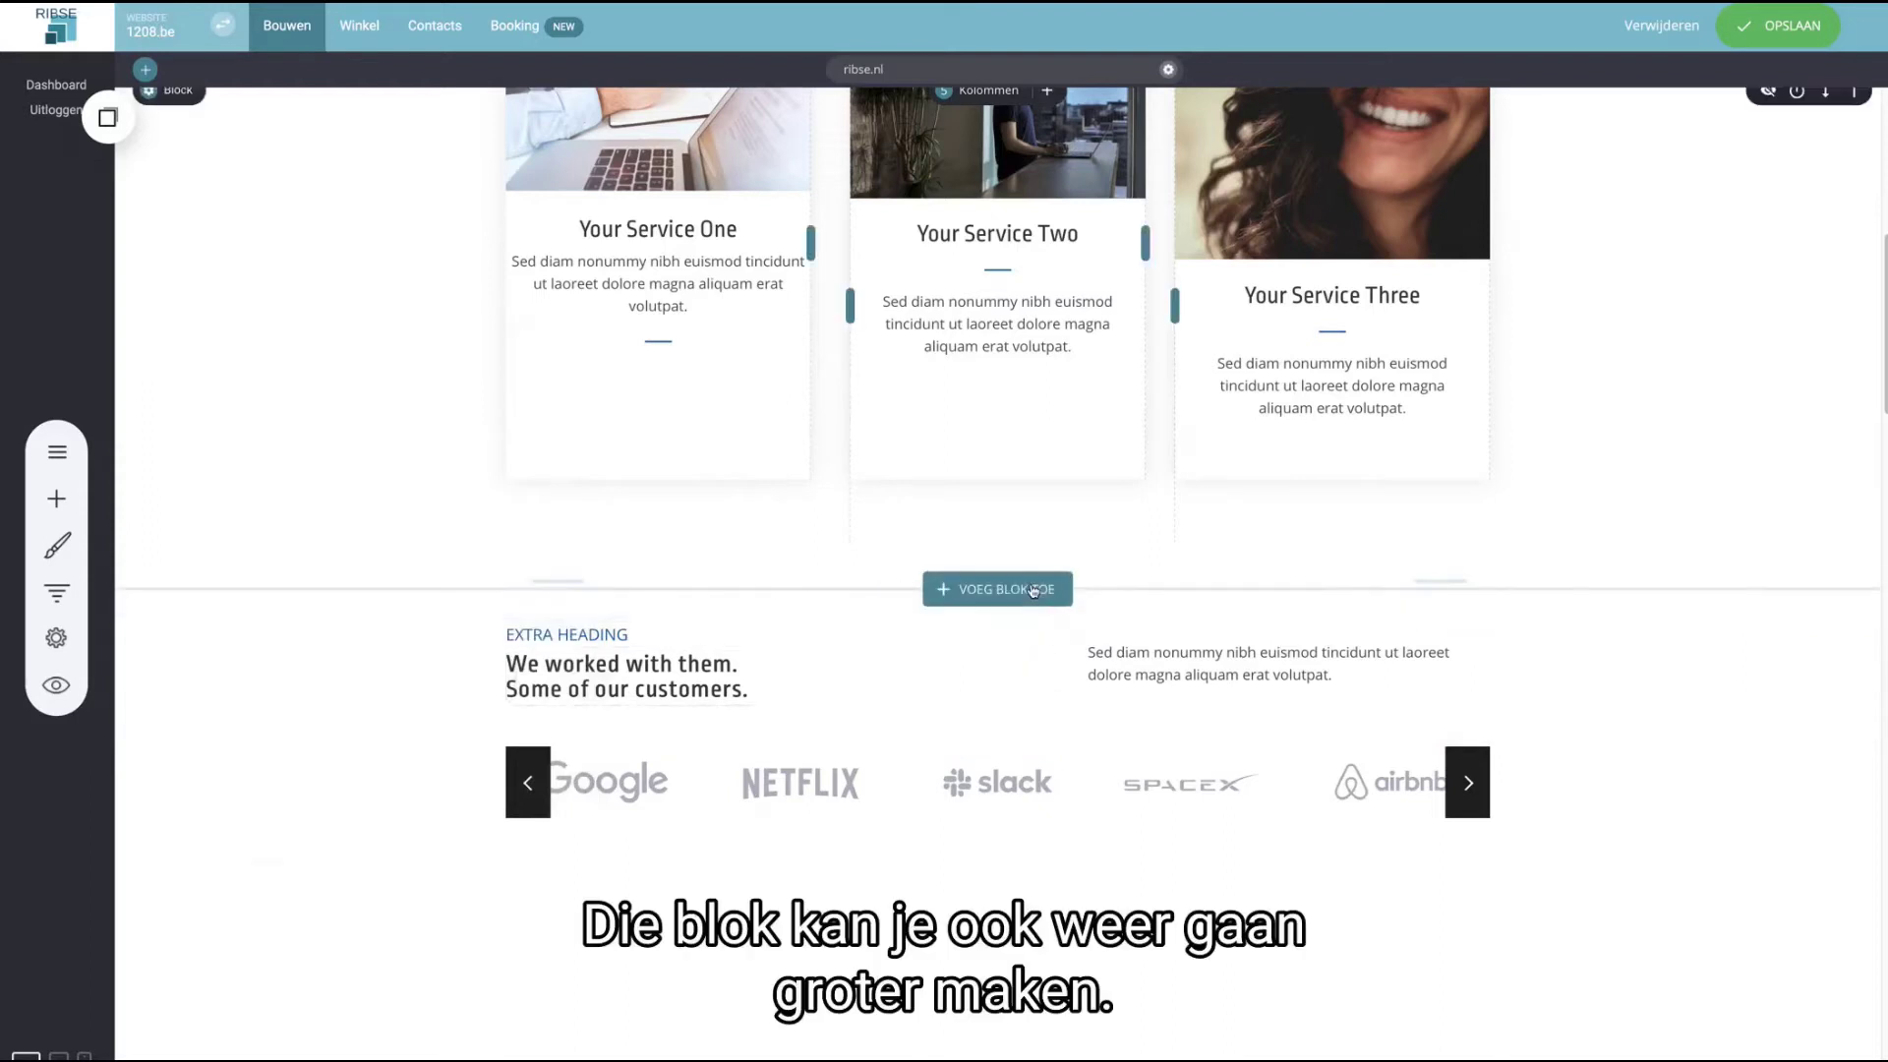
- Enlarge the space above the "We worked with them" heading to about 192 px, and shrink it back to a narrow gap
{"action": "left_click_drag", "start_coordinate": [998, 602], "coordinate": [1000, 753]}
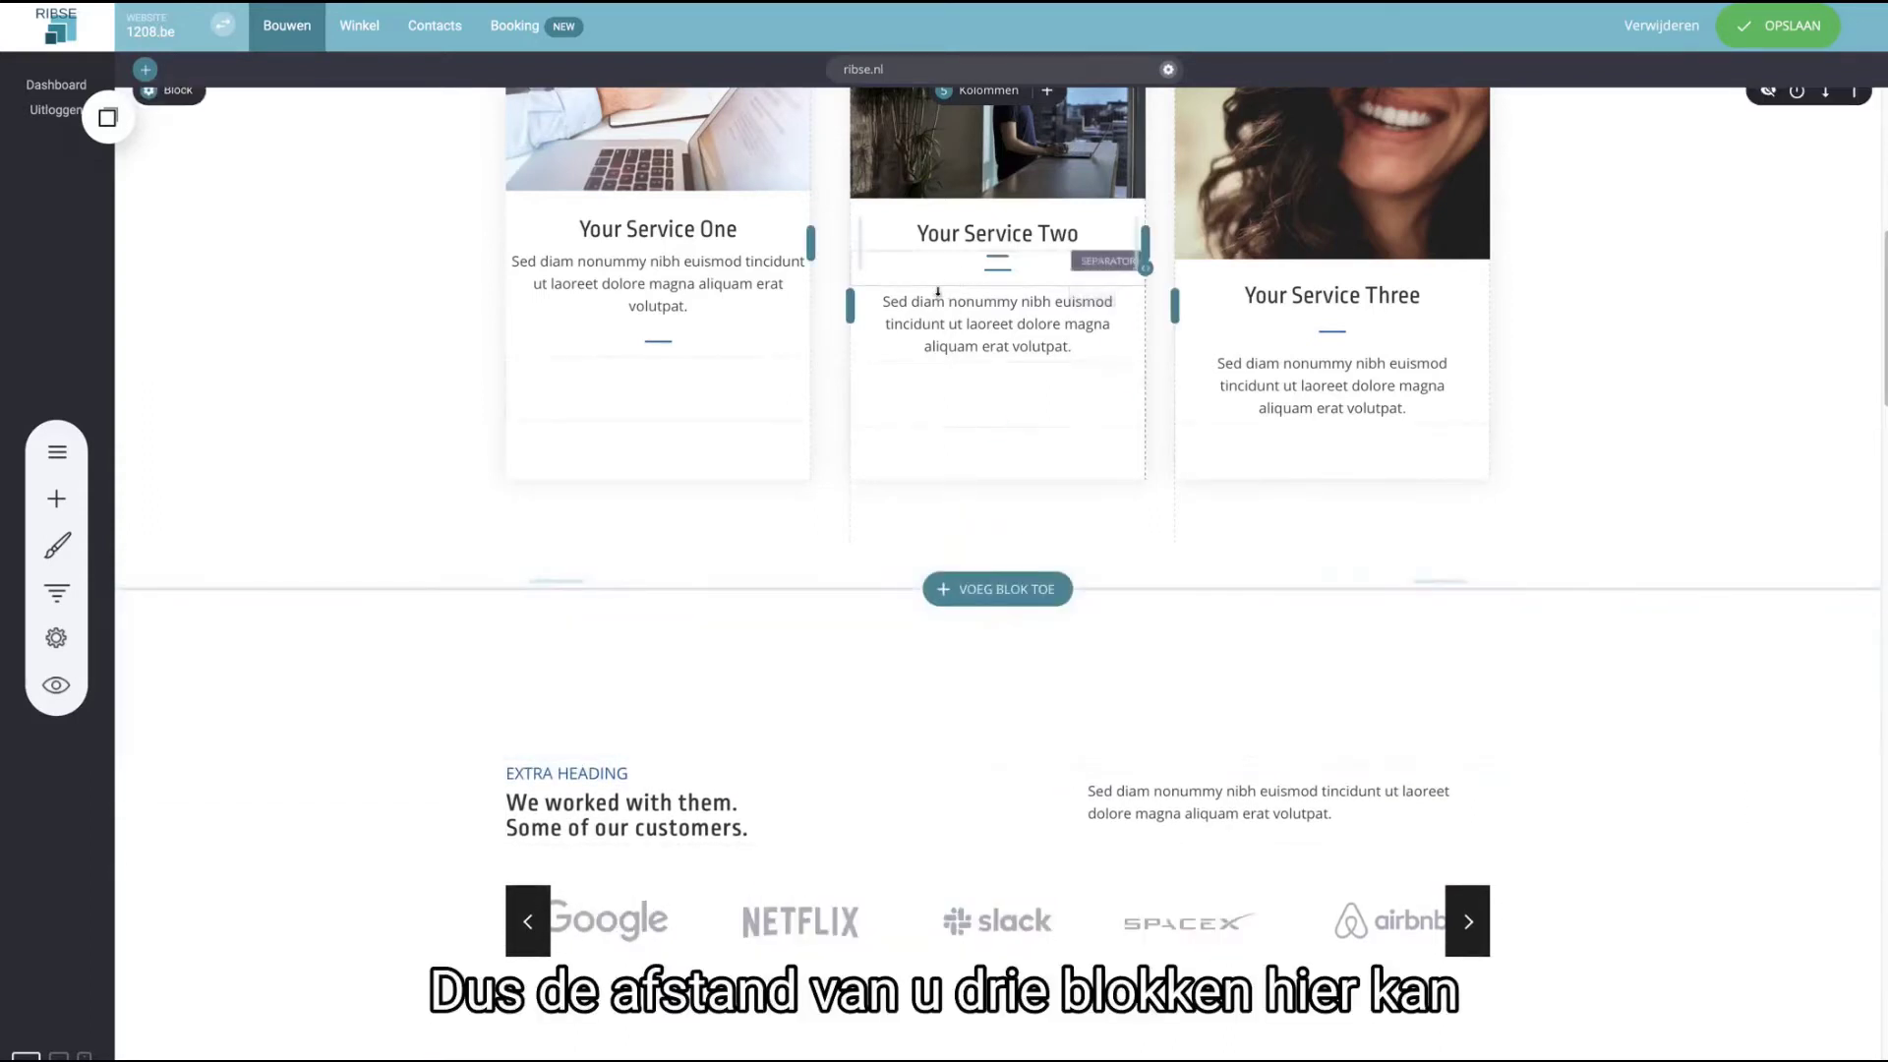
{"action": "scroll", "coordinate": [902, 328], "scroll_direction": "down", "scroll_amount": 1}
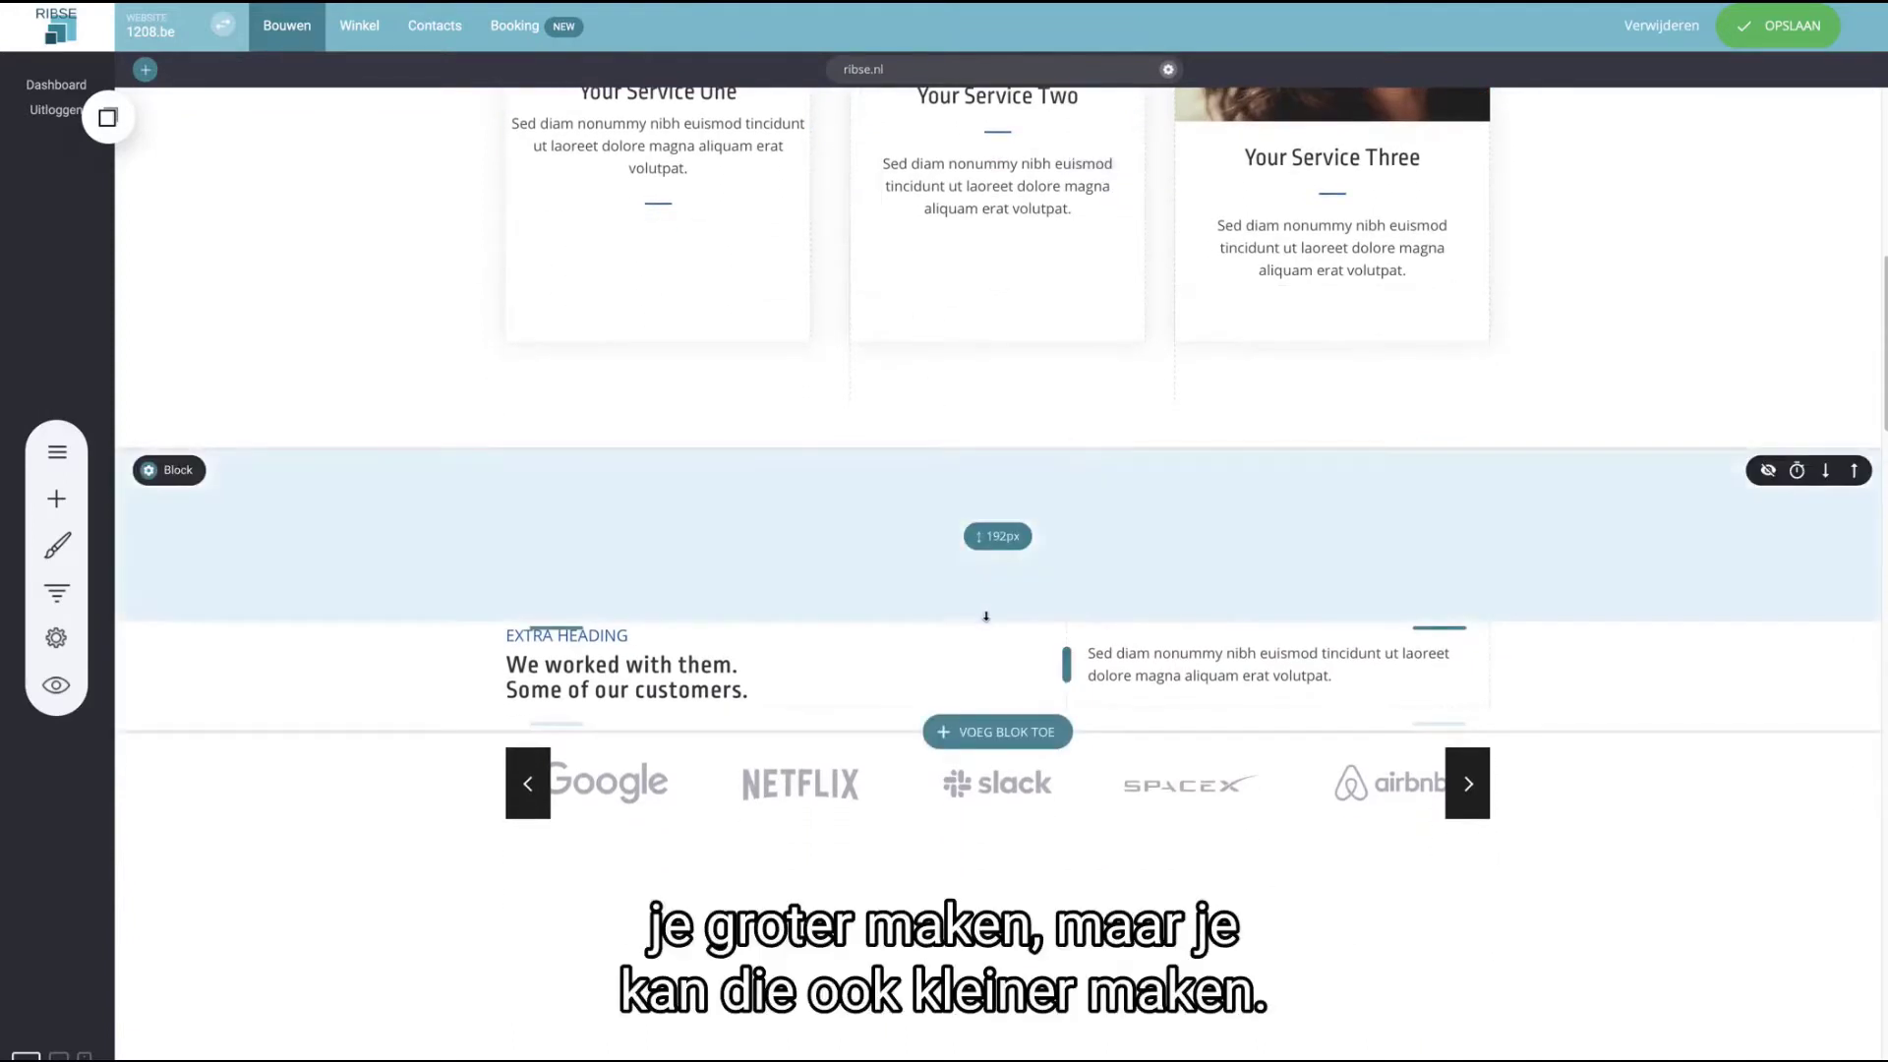
{"action": "left_click_drag", "start_coordinate": [986, 616], "coordinate": [974, 490]}
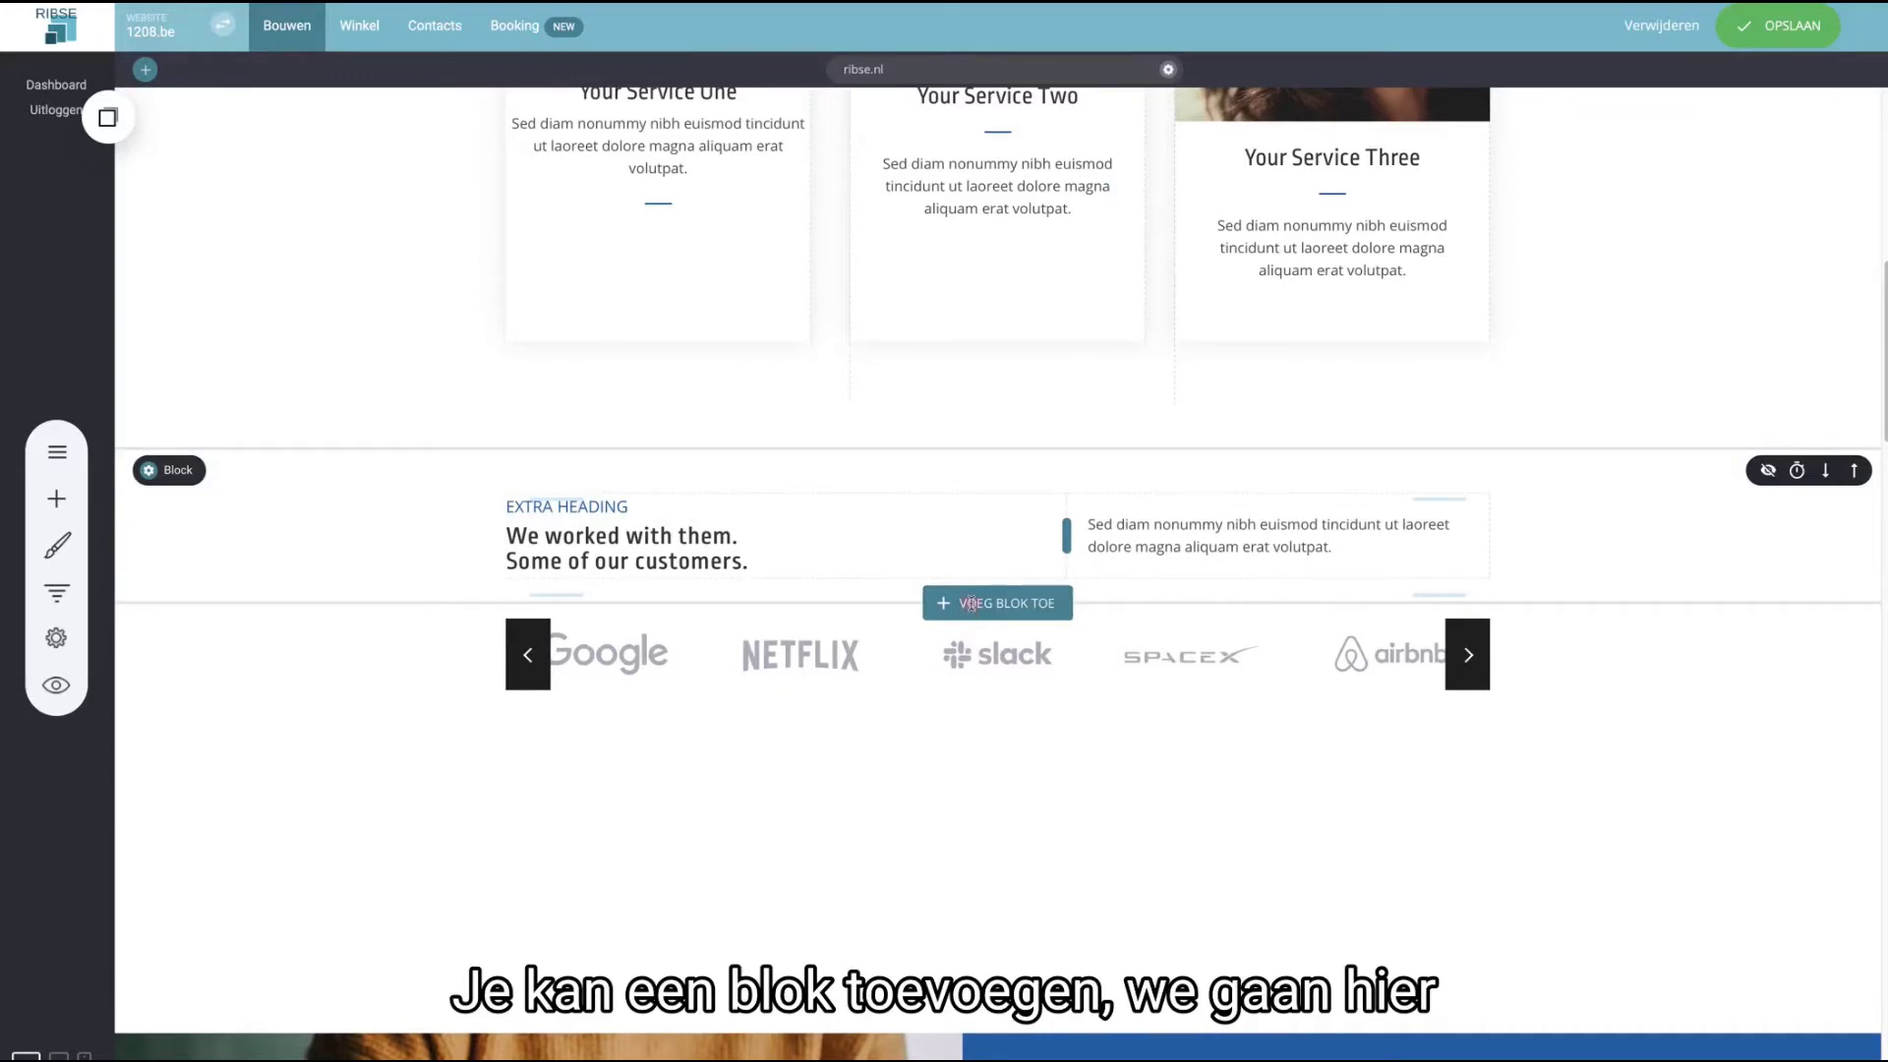
- Browse the block templates and add the "Professionals with 25 years of experience" block from Team & Testimonials below the "We worked with them" block
{"action": "left_click", "coordinate": [971, 604]}
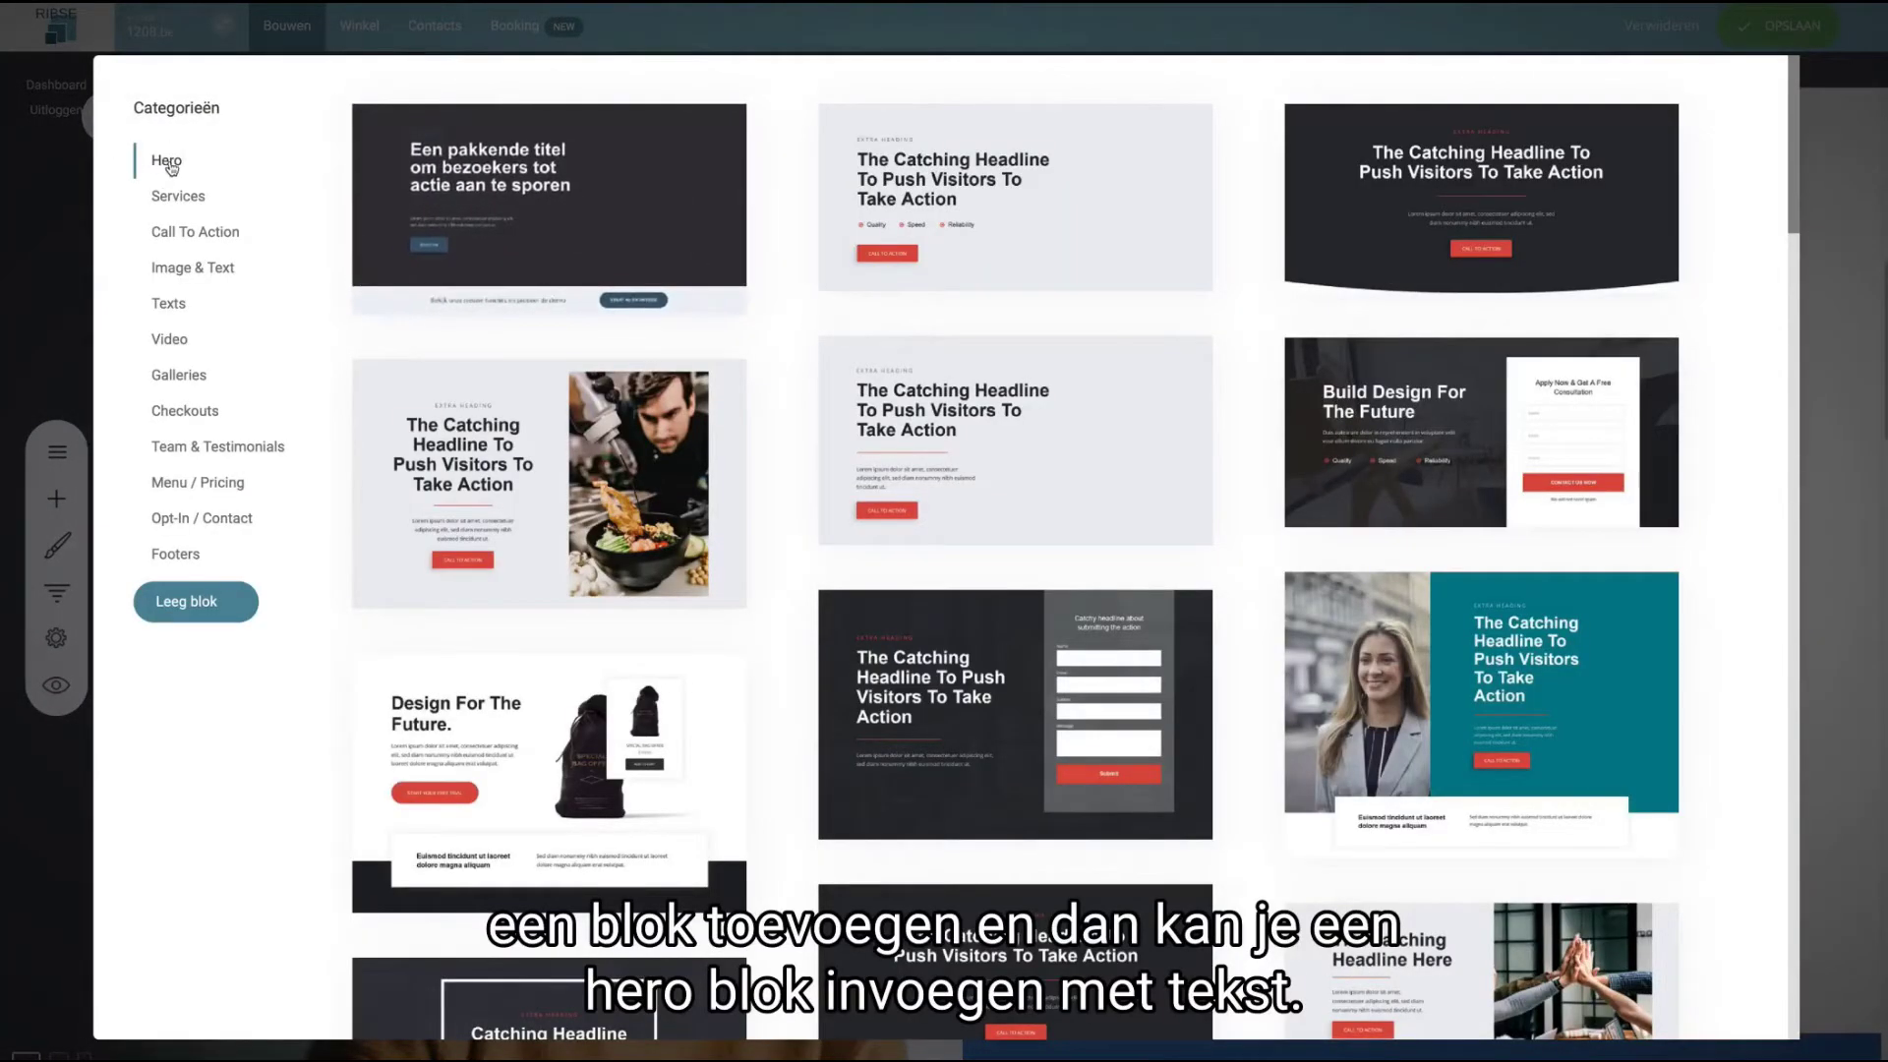
{"action": "left_click", "coordinate": [202, 271]}
{"action": "left_click", "coordinate": [170, 339]}
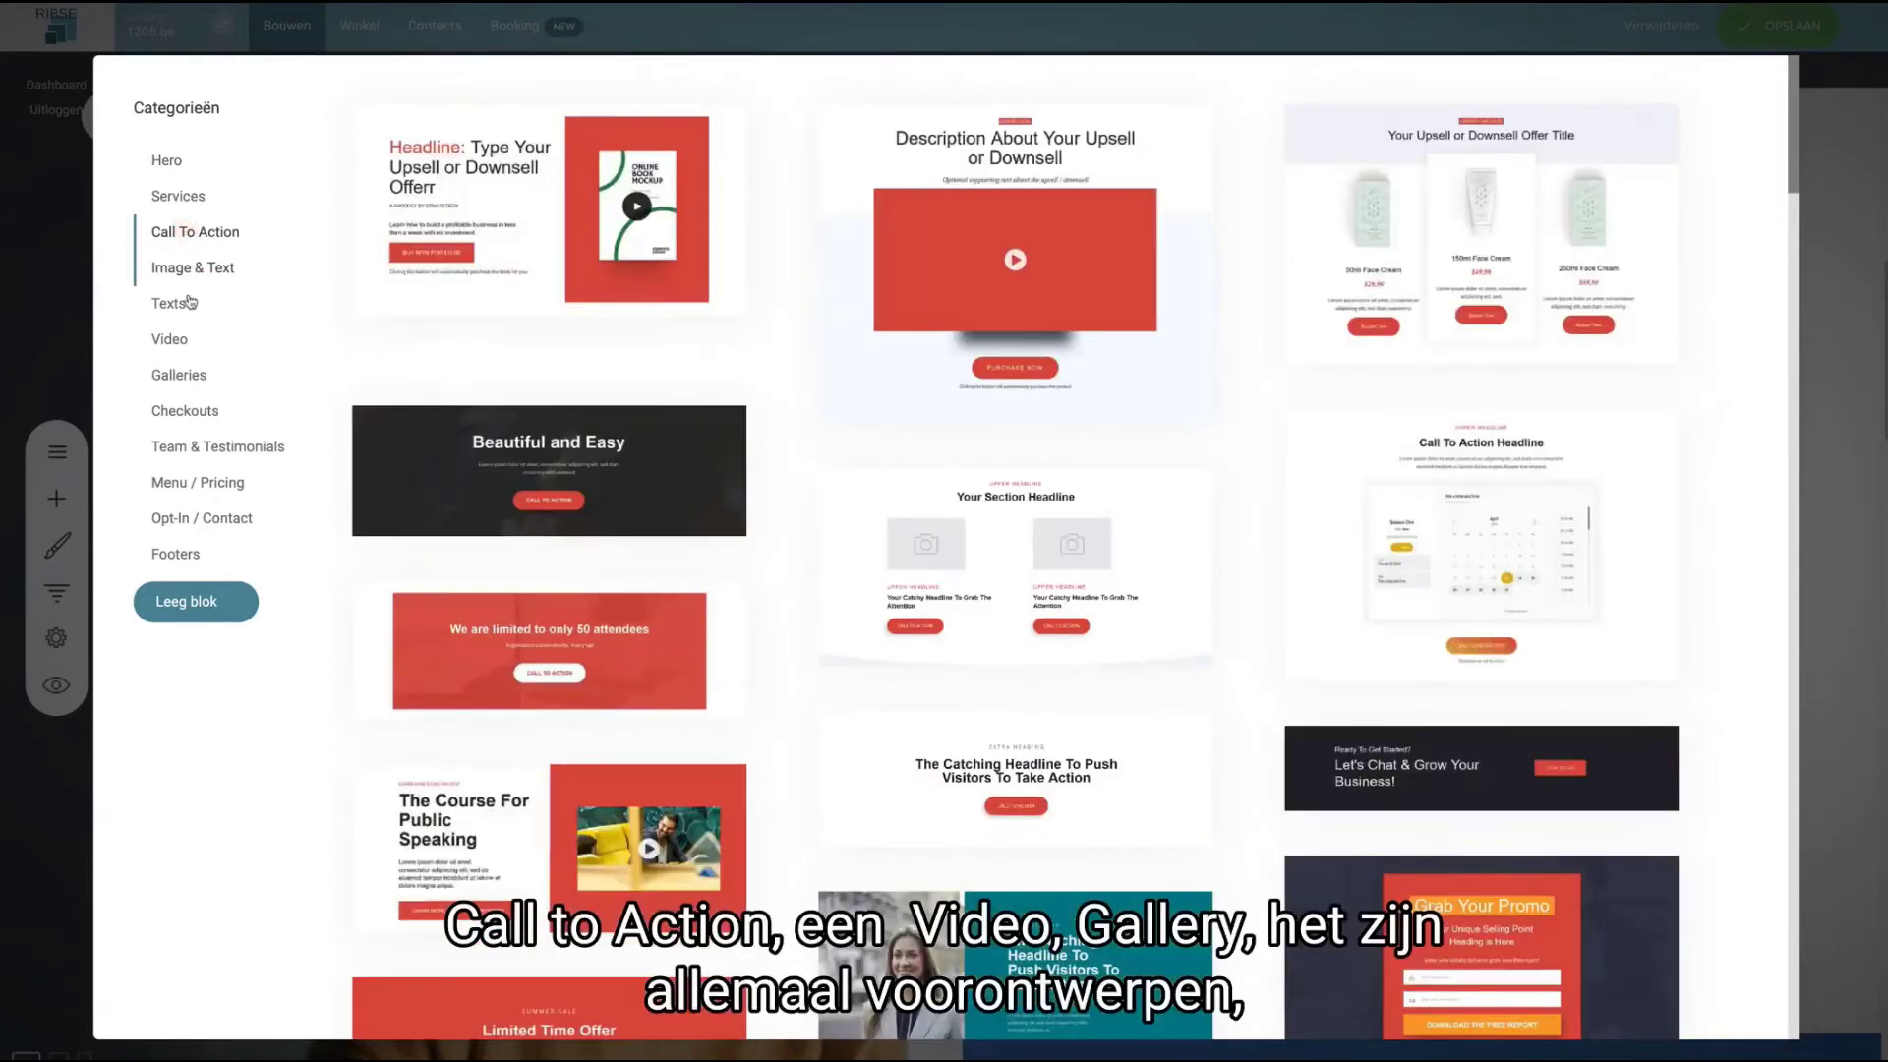
{"action": "left_click", "coordinate": [179, 374]}
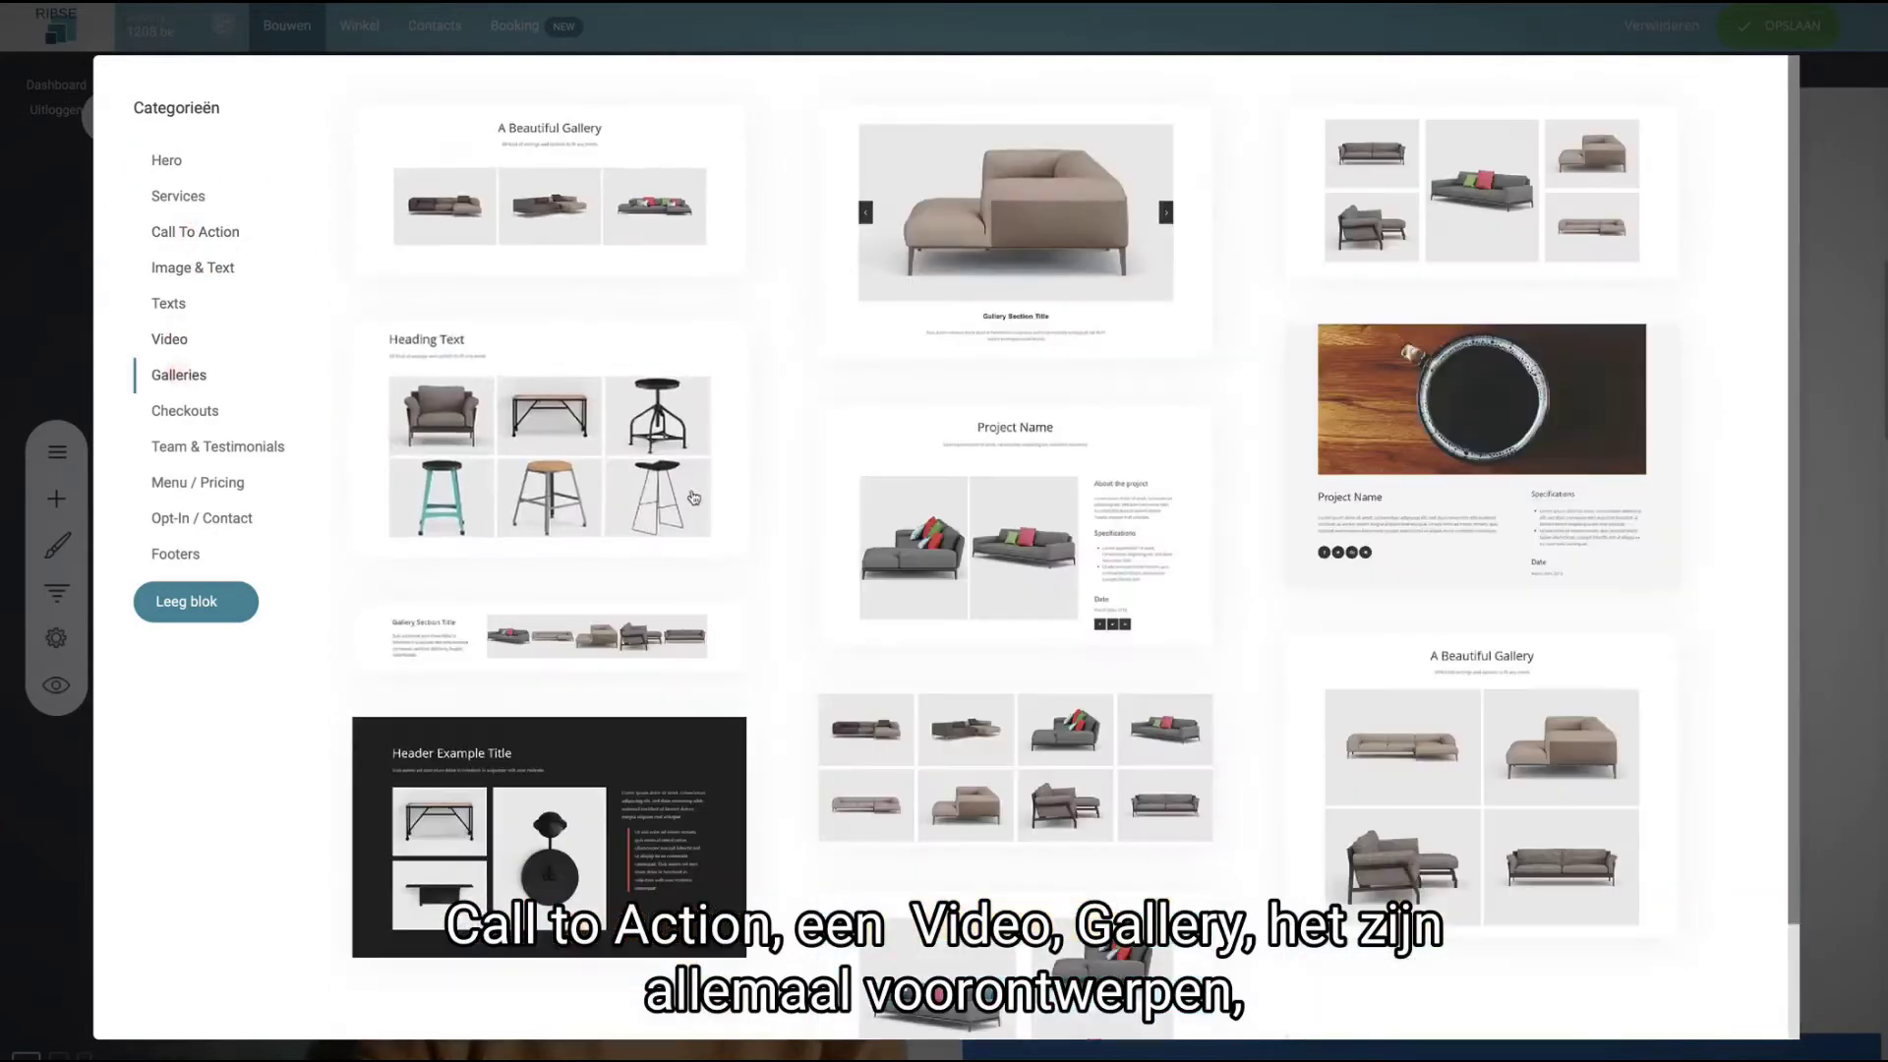
{"action": "scroll", "coordinate": [201, 413], "scroll_direction": "down", "scroll_amount": 2}
{"action": "left_click", "coordinate": [222, 448]}
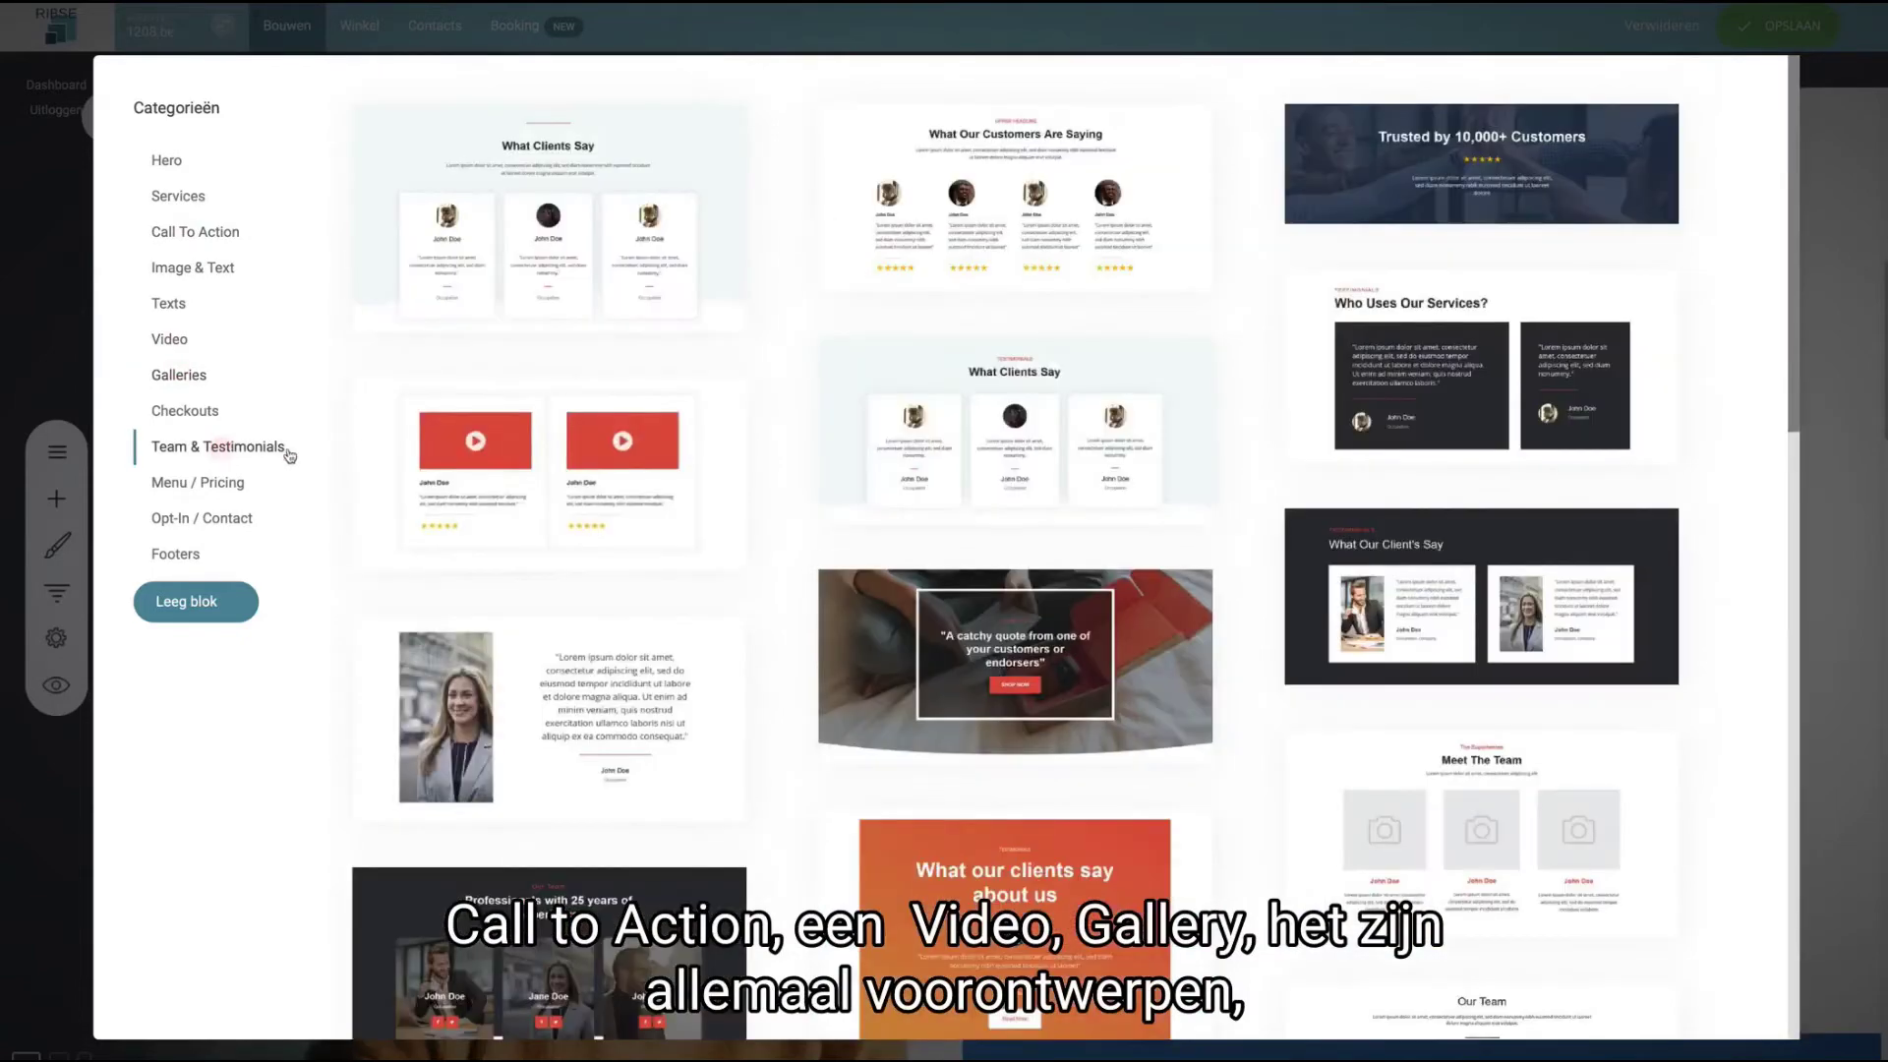
{"action": "scroll", "coordinate": [548, 484], "scroll_direction": "down", "scroll_amount": 8}
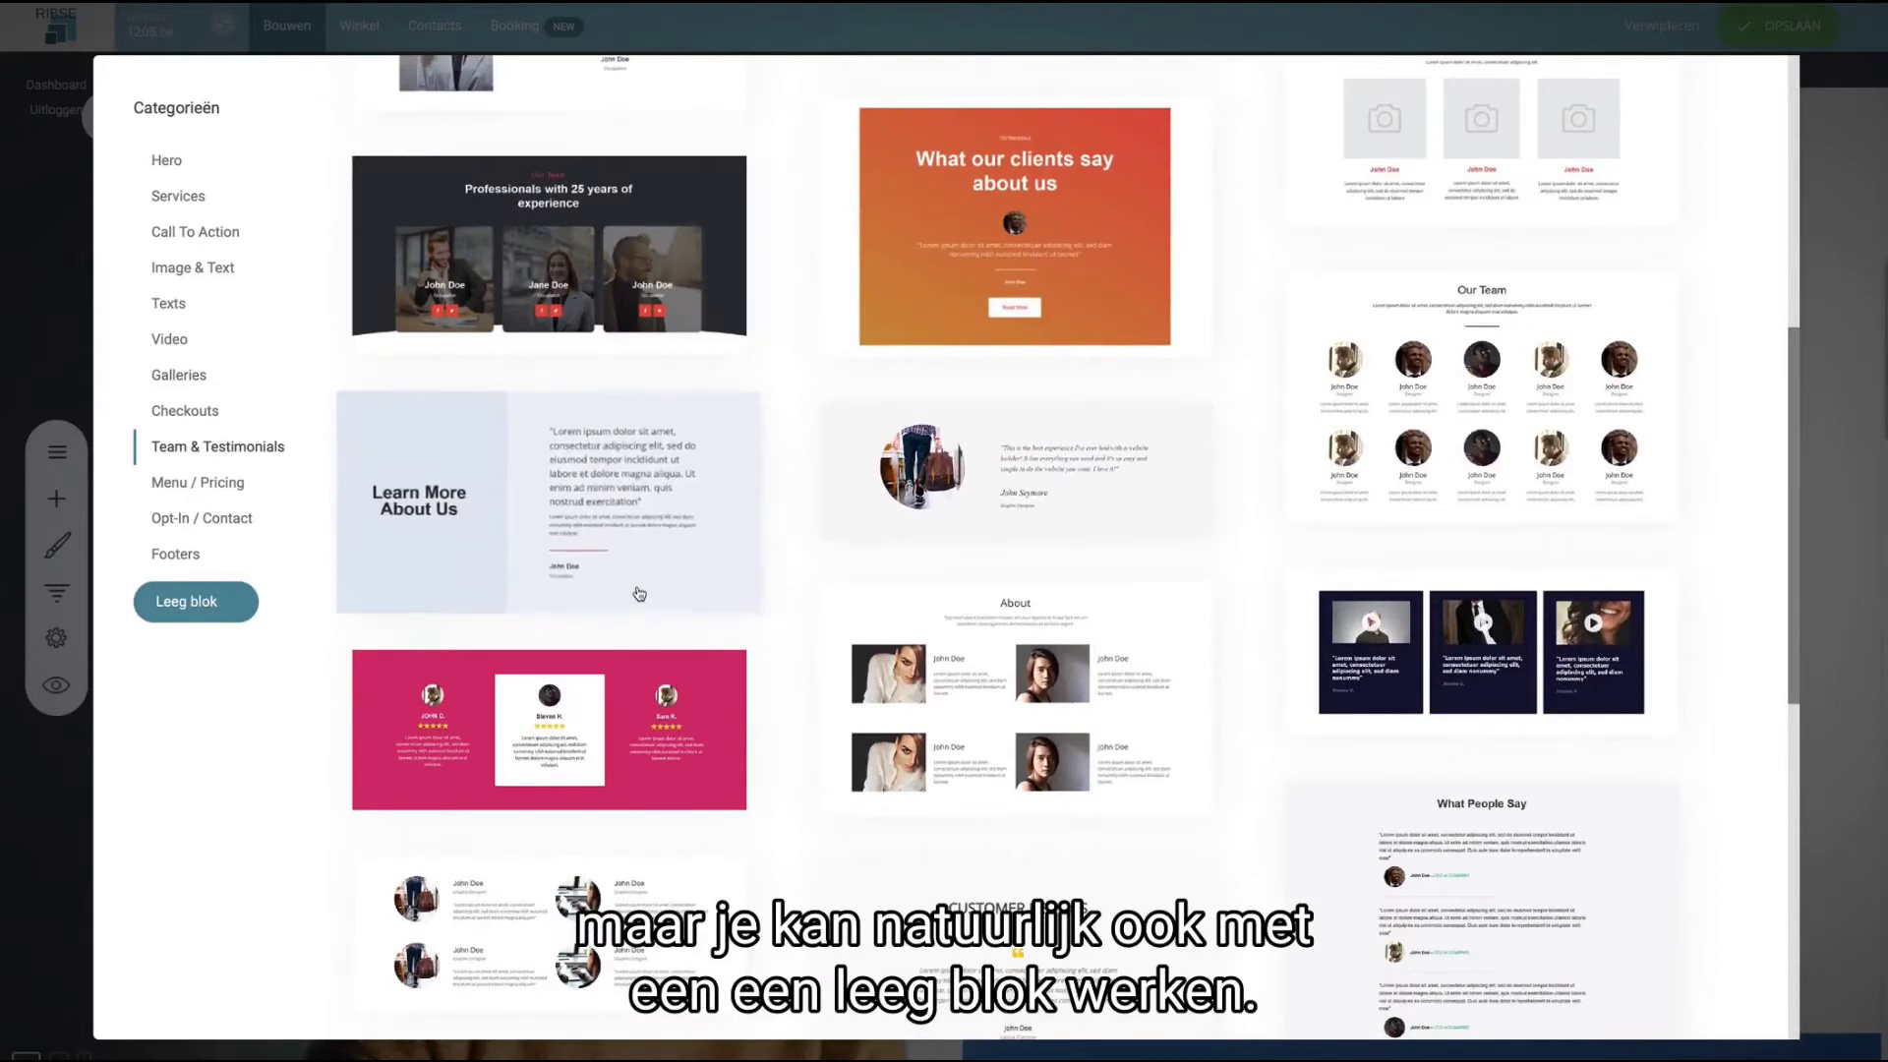
{"action": "scroll", "coordinate": [635, 590], "scroll_direction": "up", "scroll_amount": 1}
{"action": "left_click", "coordinate": [513, 332]}
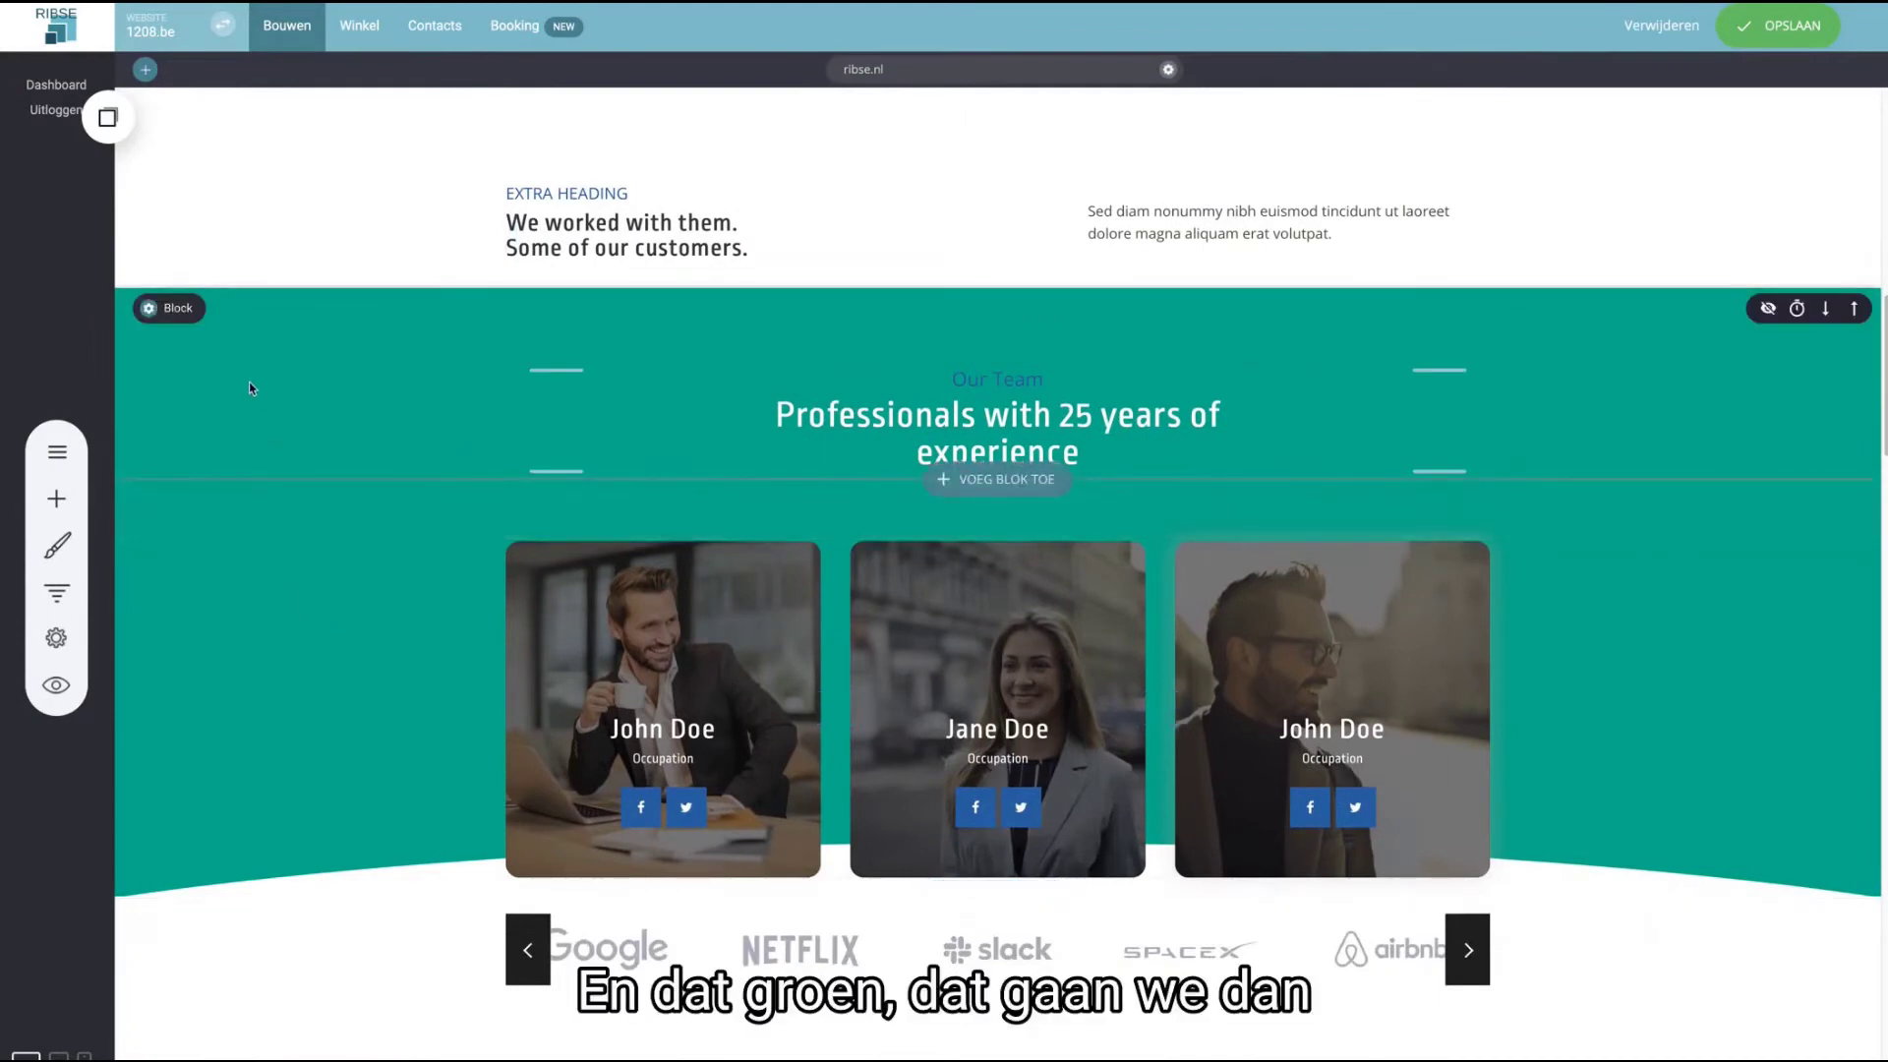
- Set the background colour of the "Professionals with 25 years of experience" heading block to blue 2969B0
{"action": "left_click", "coordinate": [152, 306]}
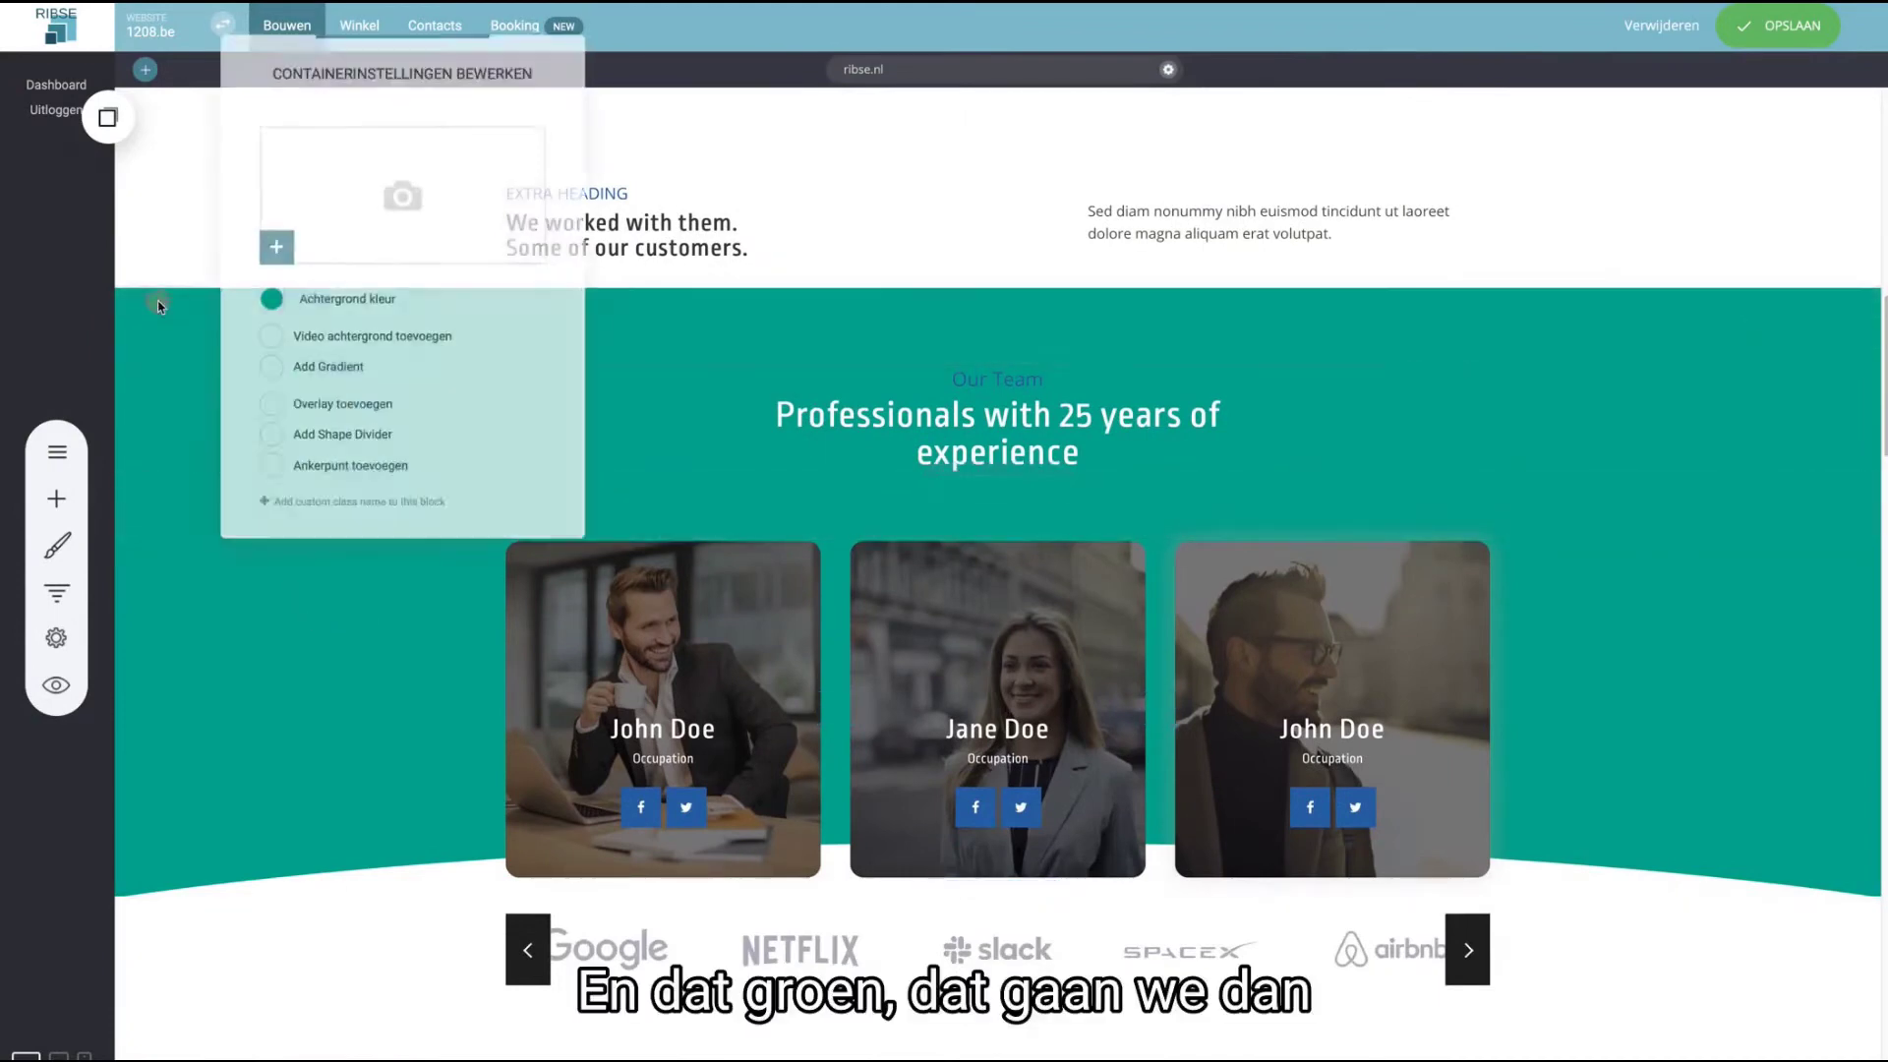
{"action": "left_click", "coordinate": [267, 300]}
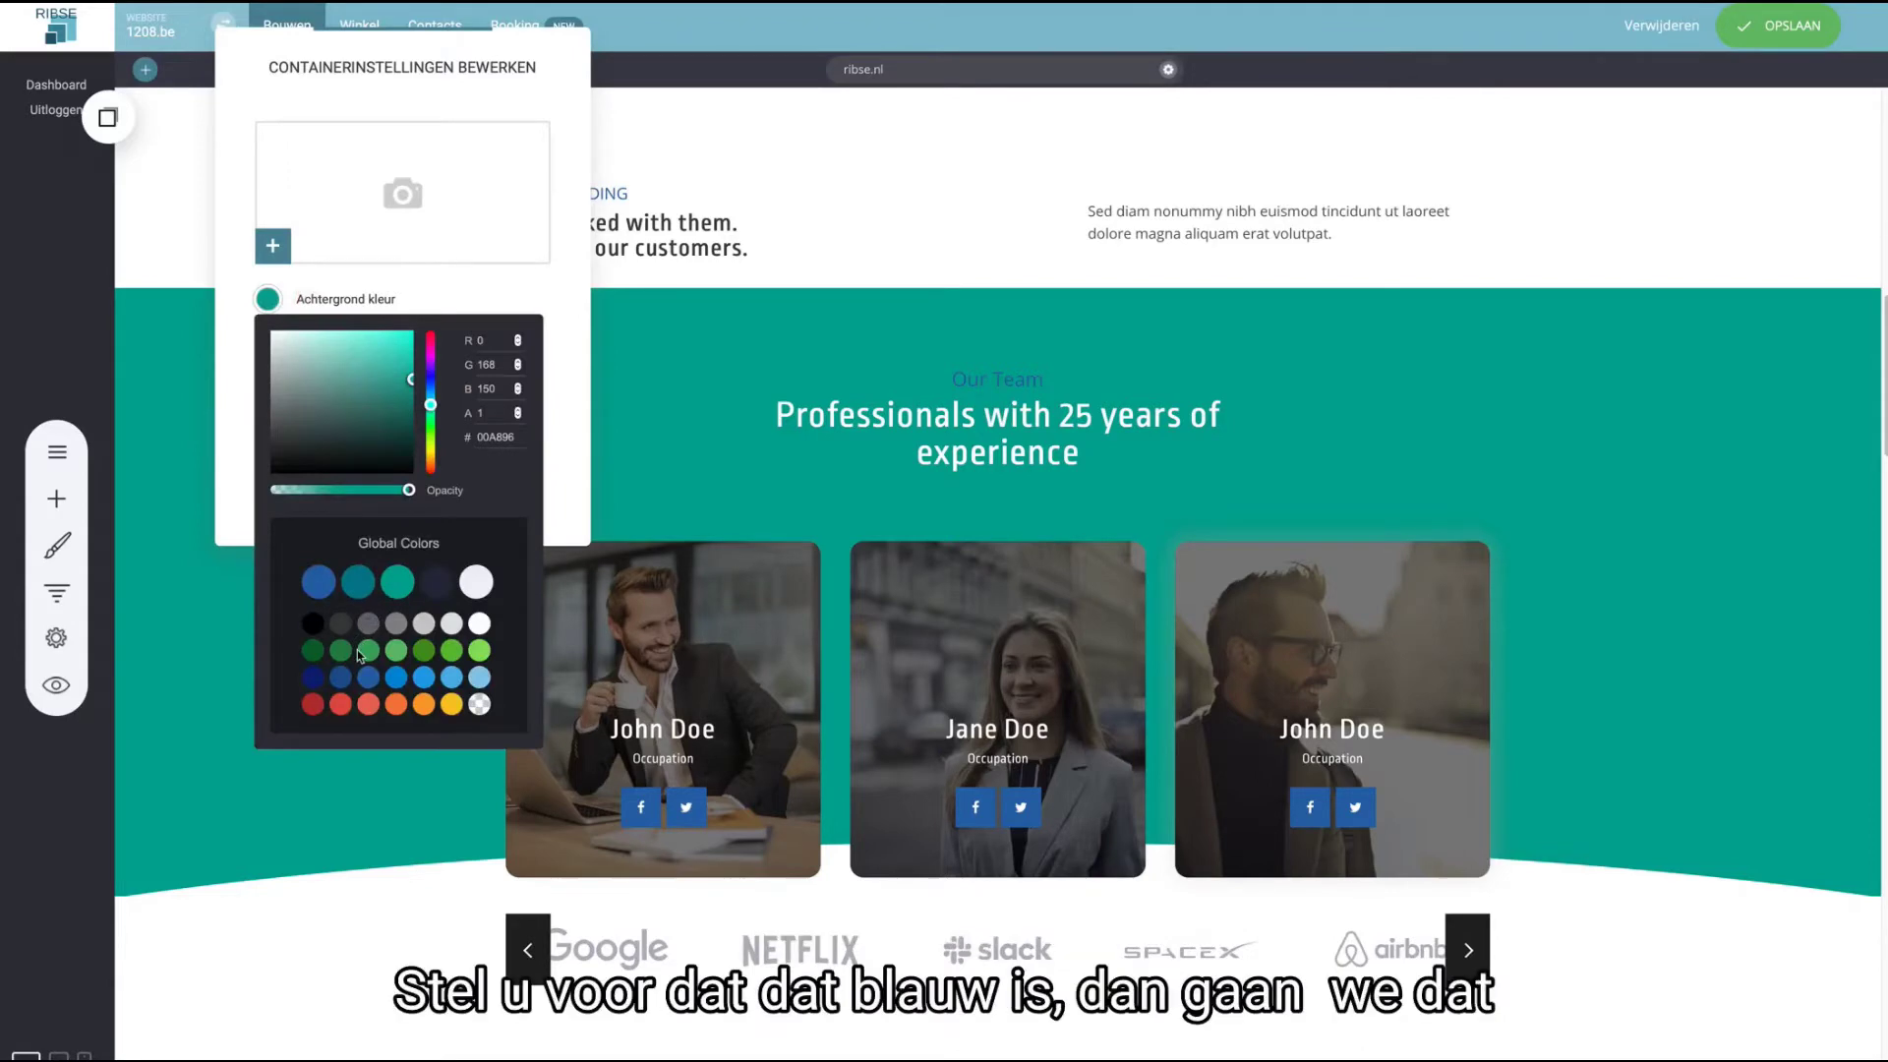
{"action": "left_click", "coordinate": [367, 678]}
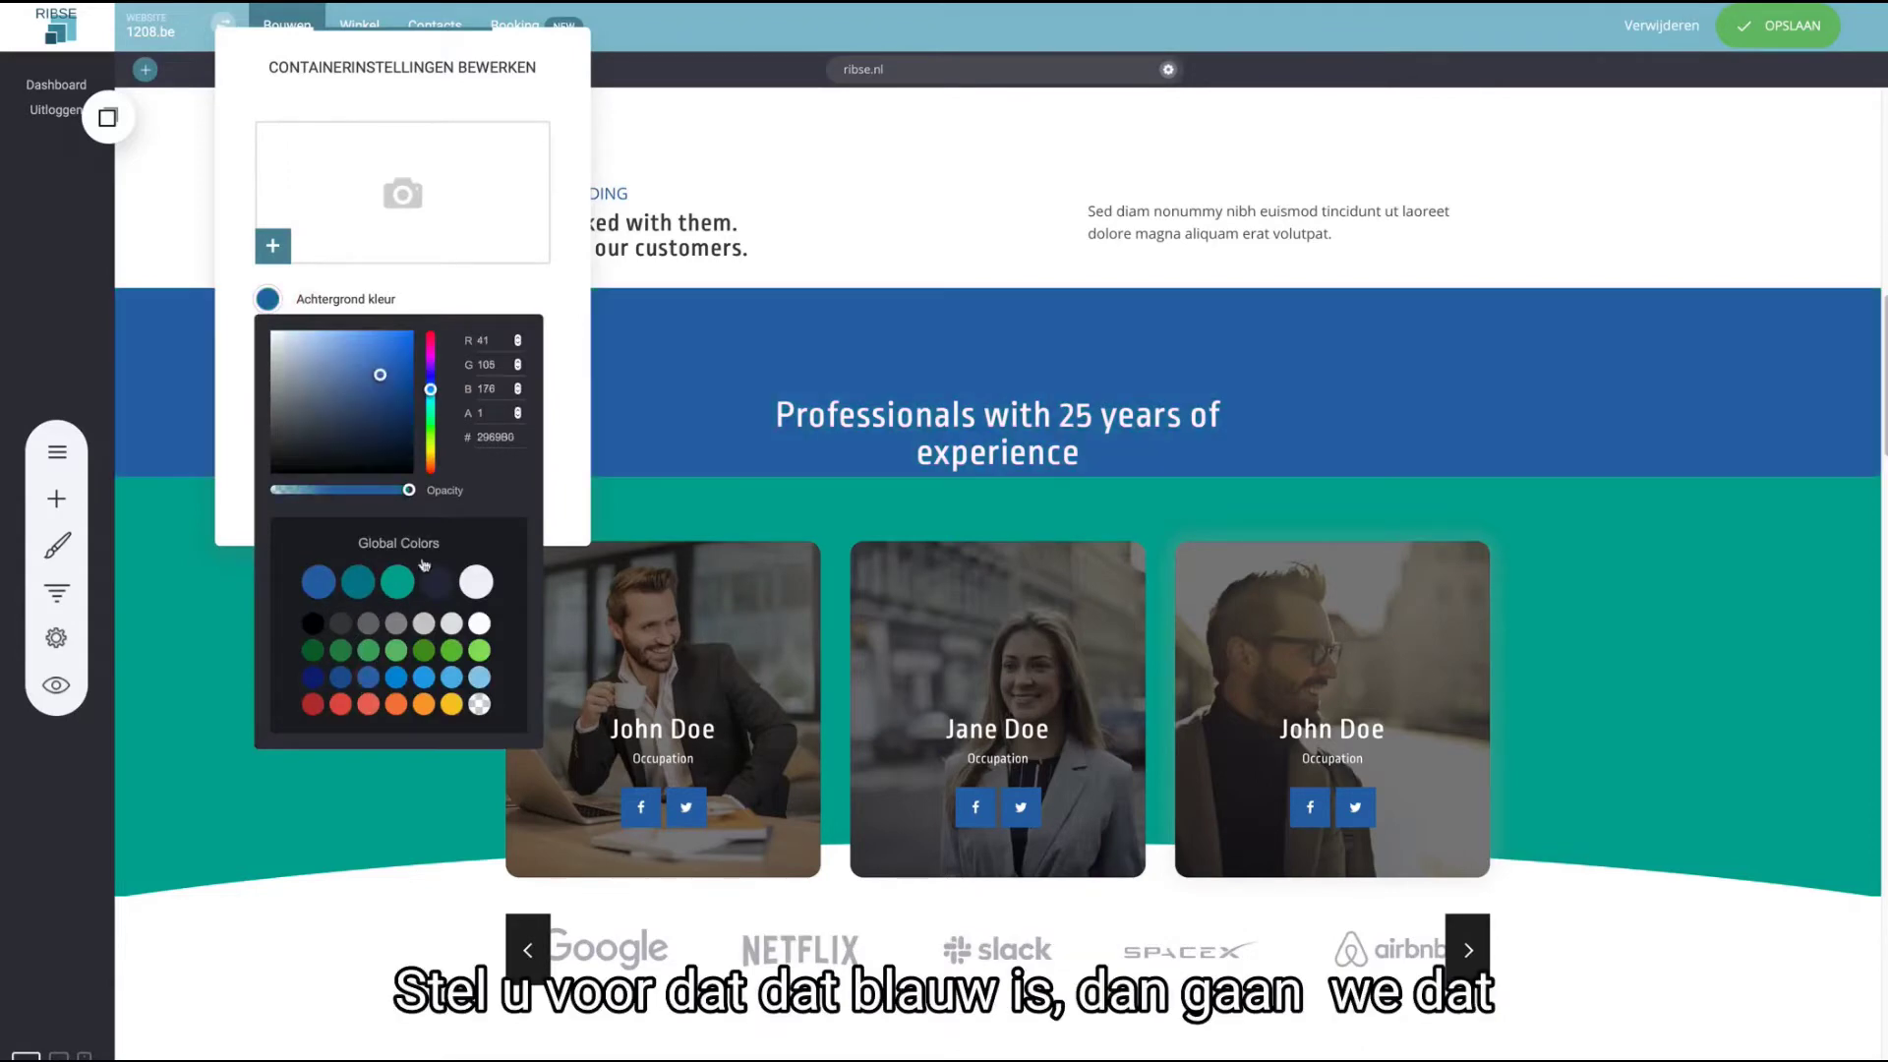
{"action": "left_click", "coordinate": [645, 421]}
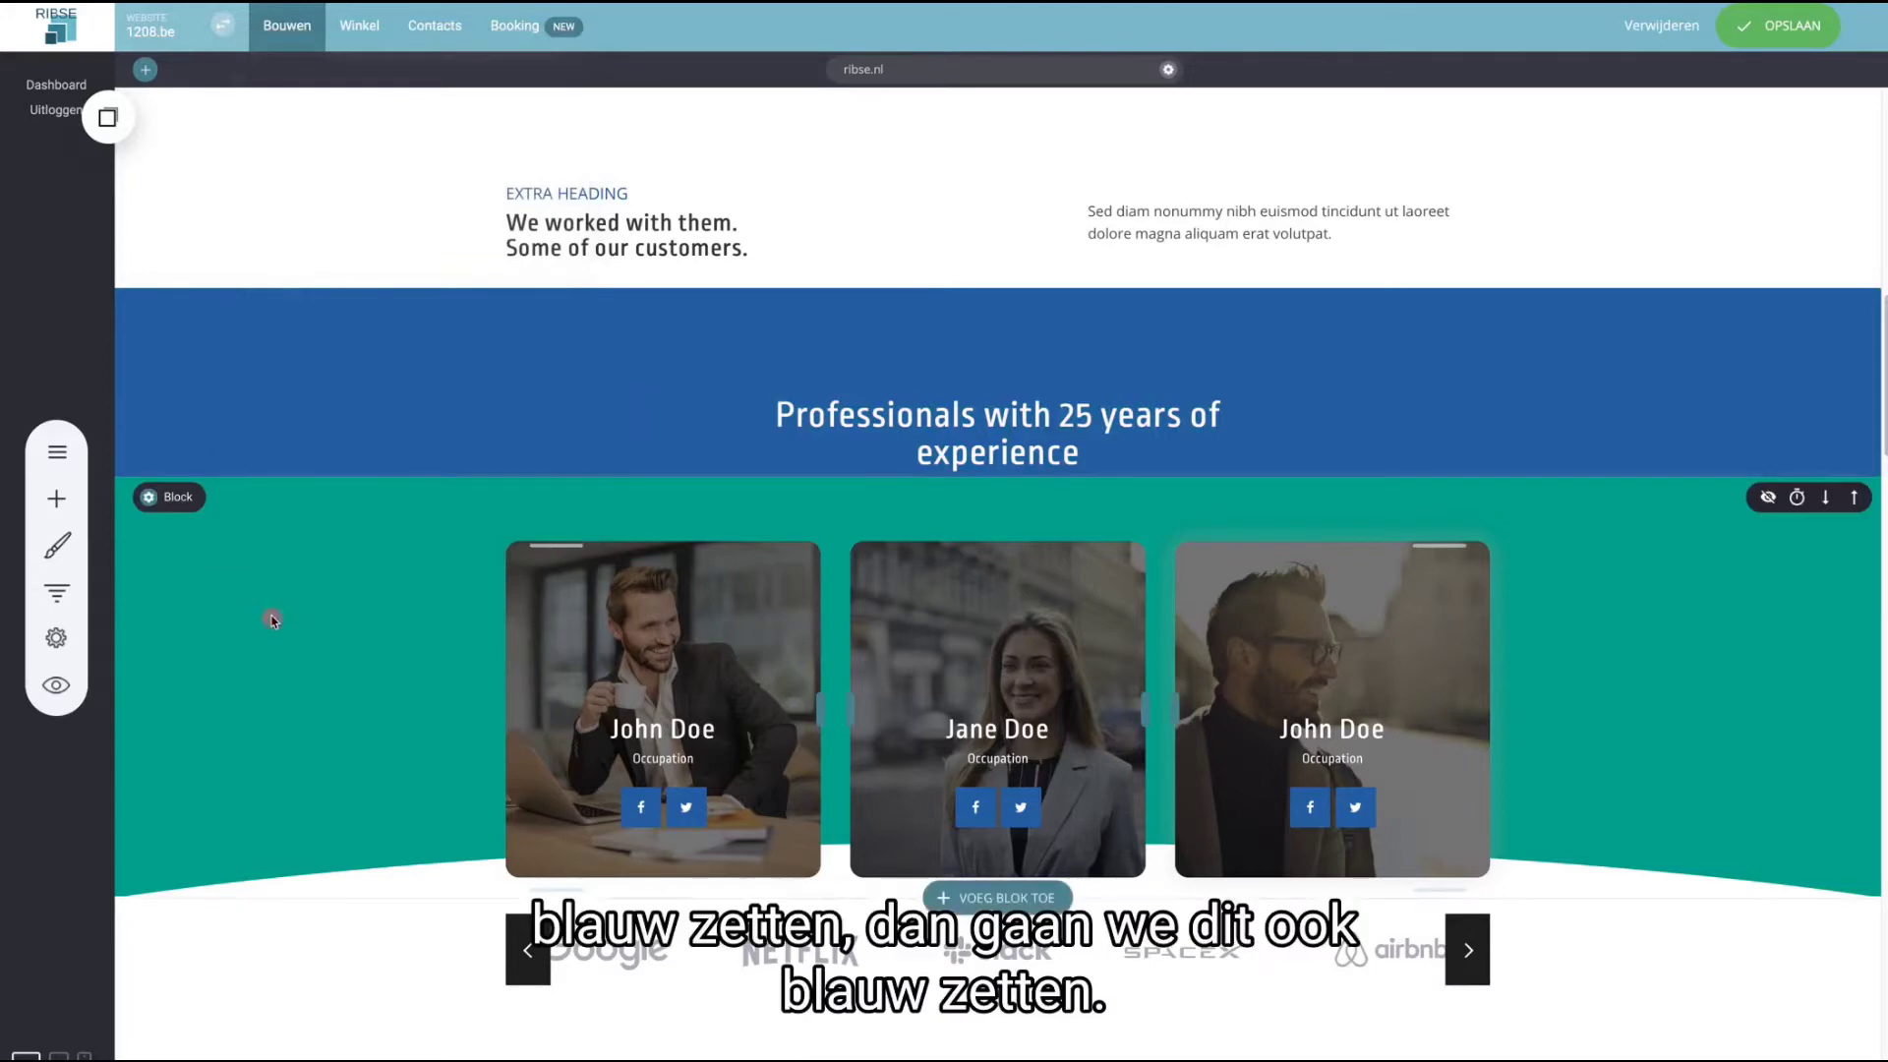
- Set the background colour of the block with the three team member cards to the blue global colour
{"action": "left_click", "coordinate": [170, 497]}
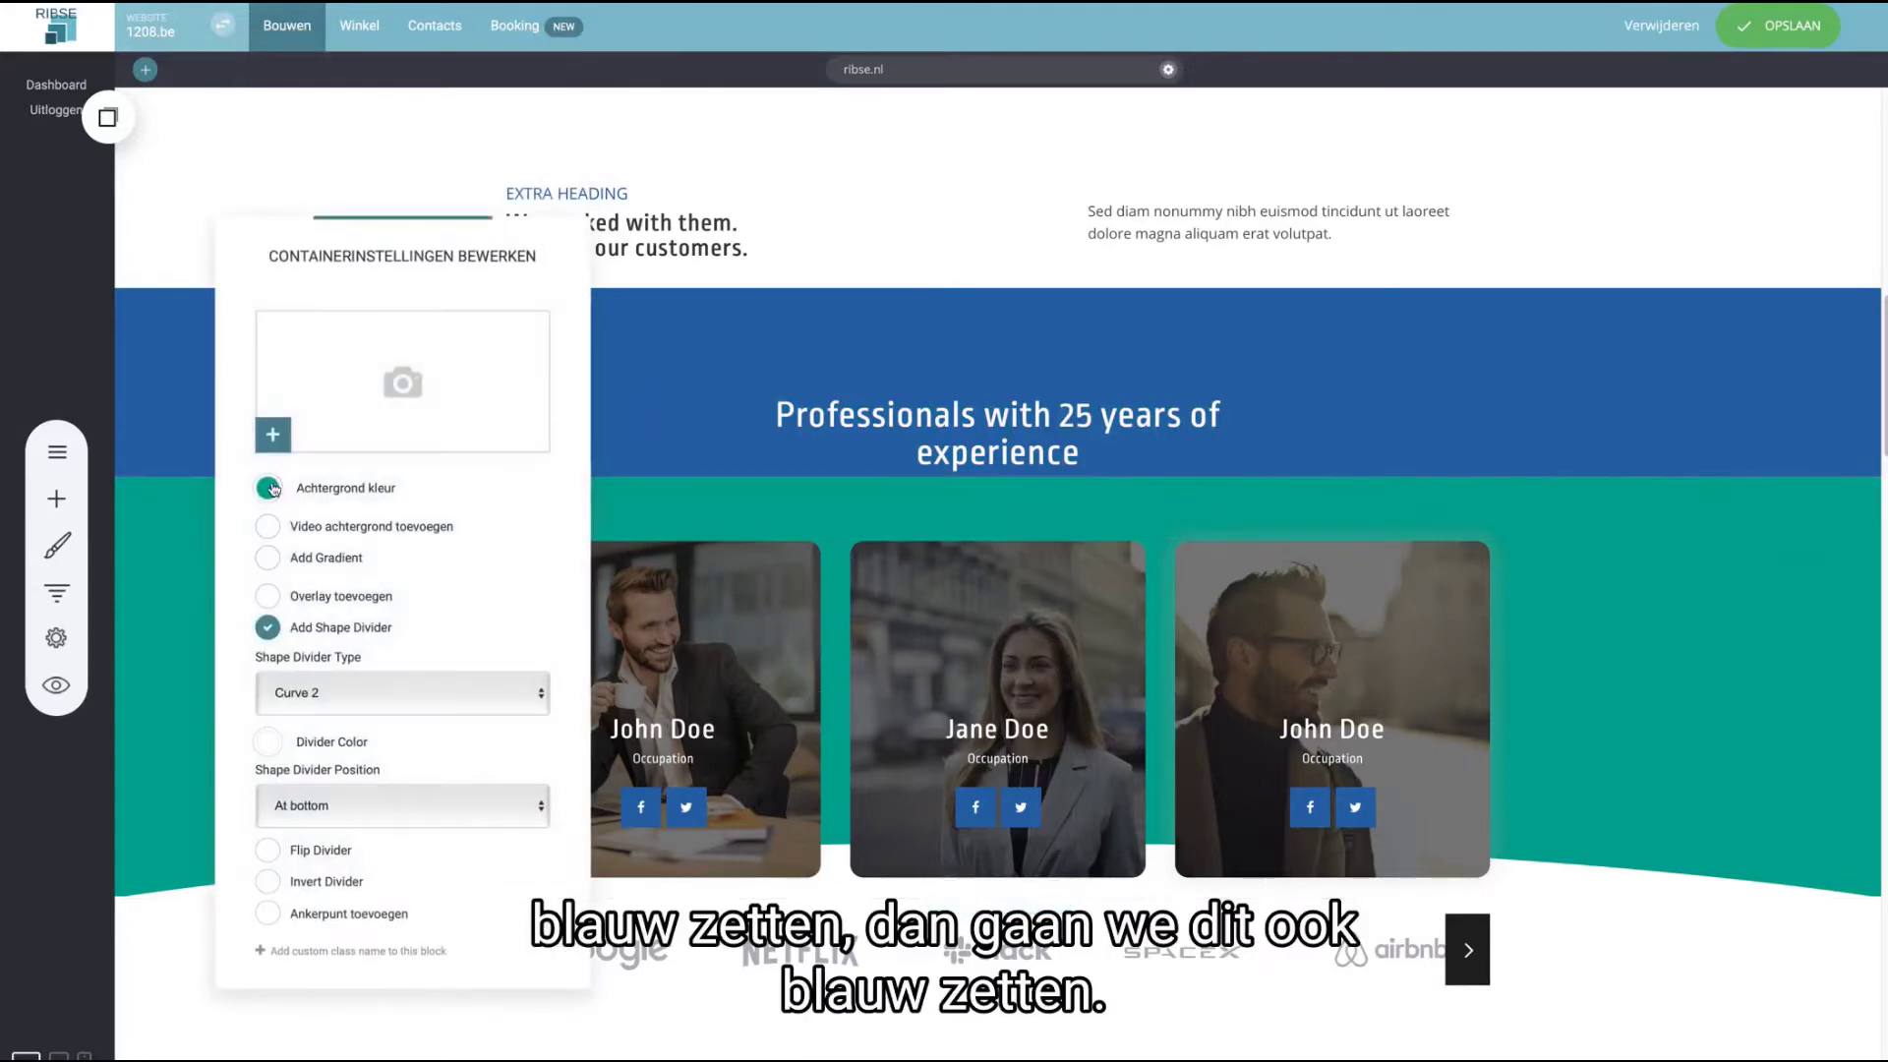
{"action": "left_click", "coordinate": [273, 487]}
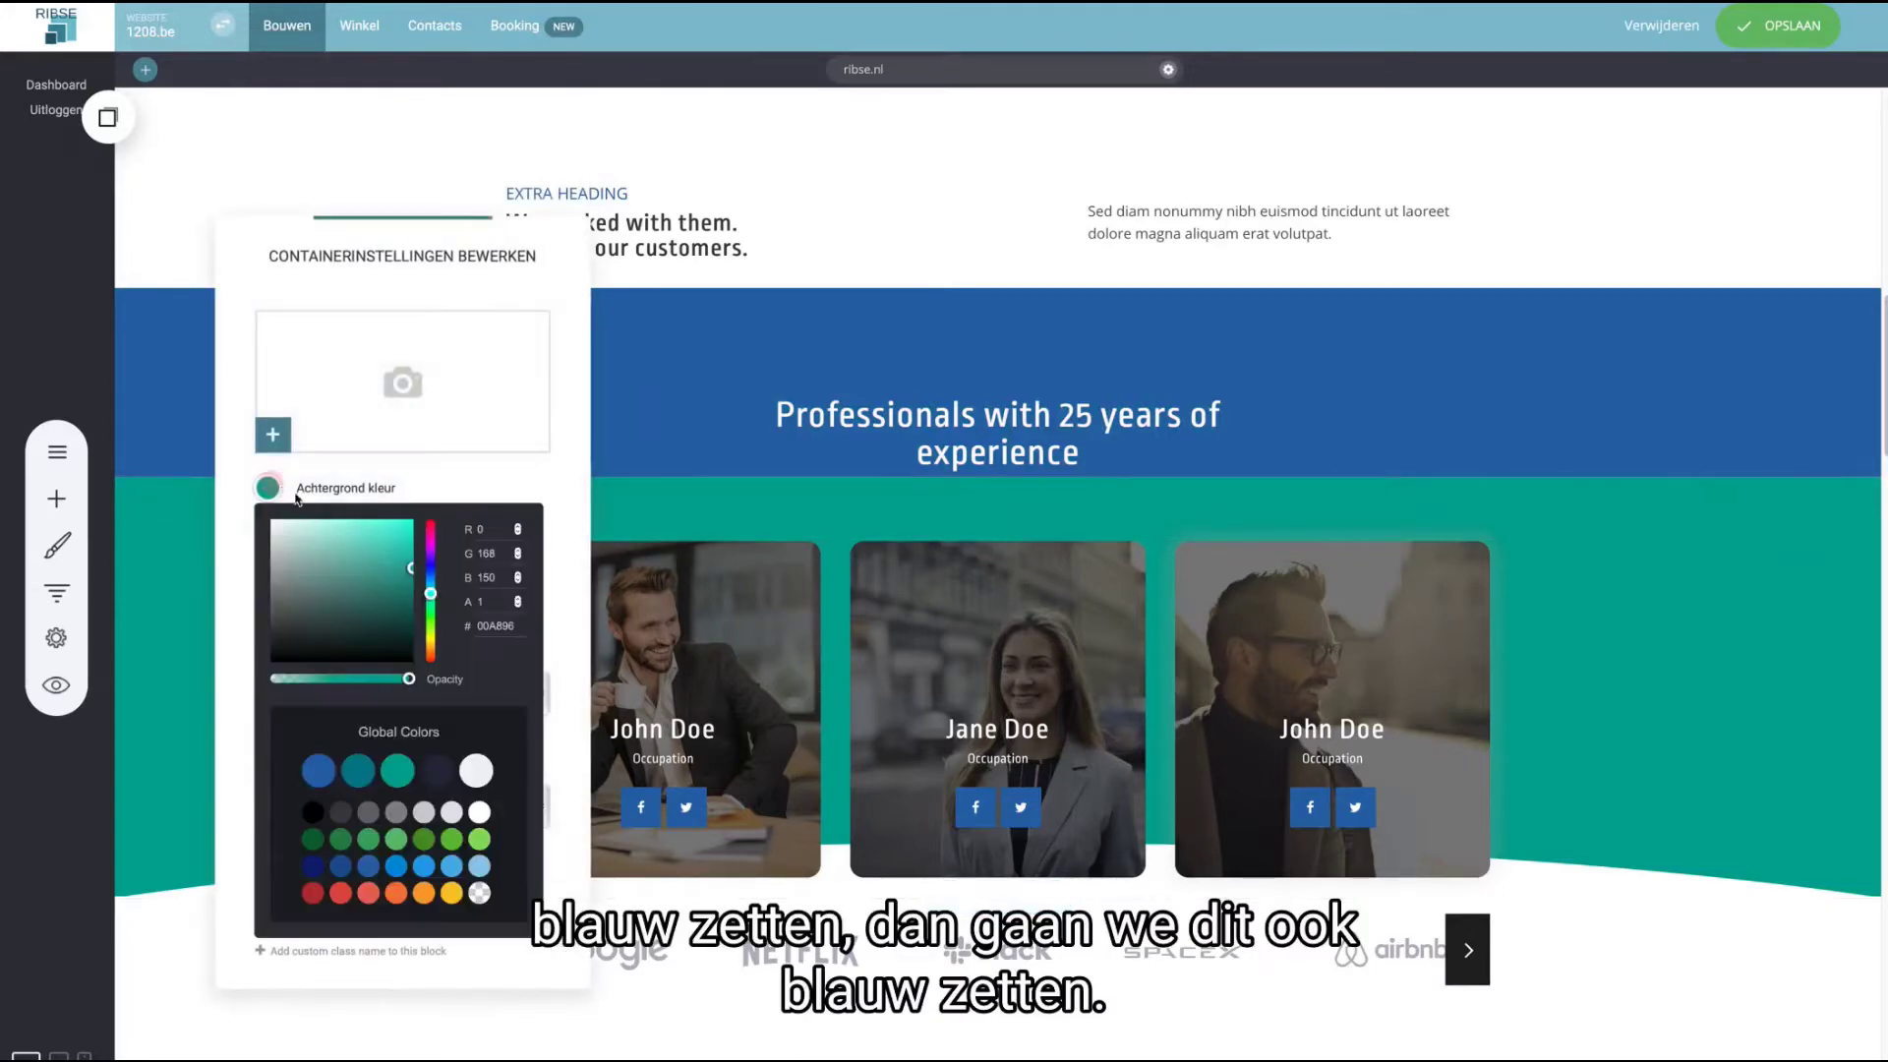
{"action": "left_click", "coordinate": [316, 771]}
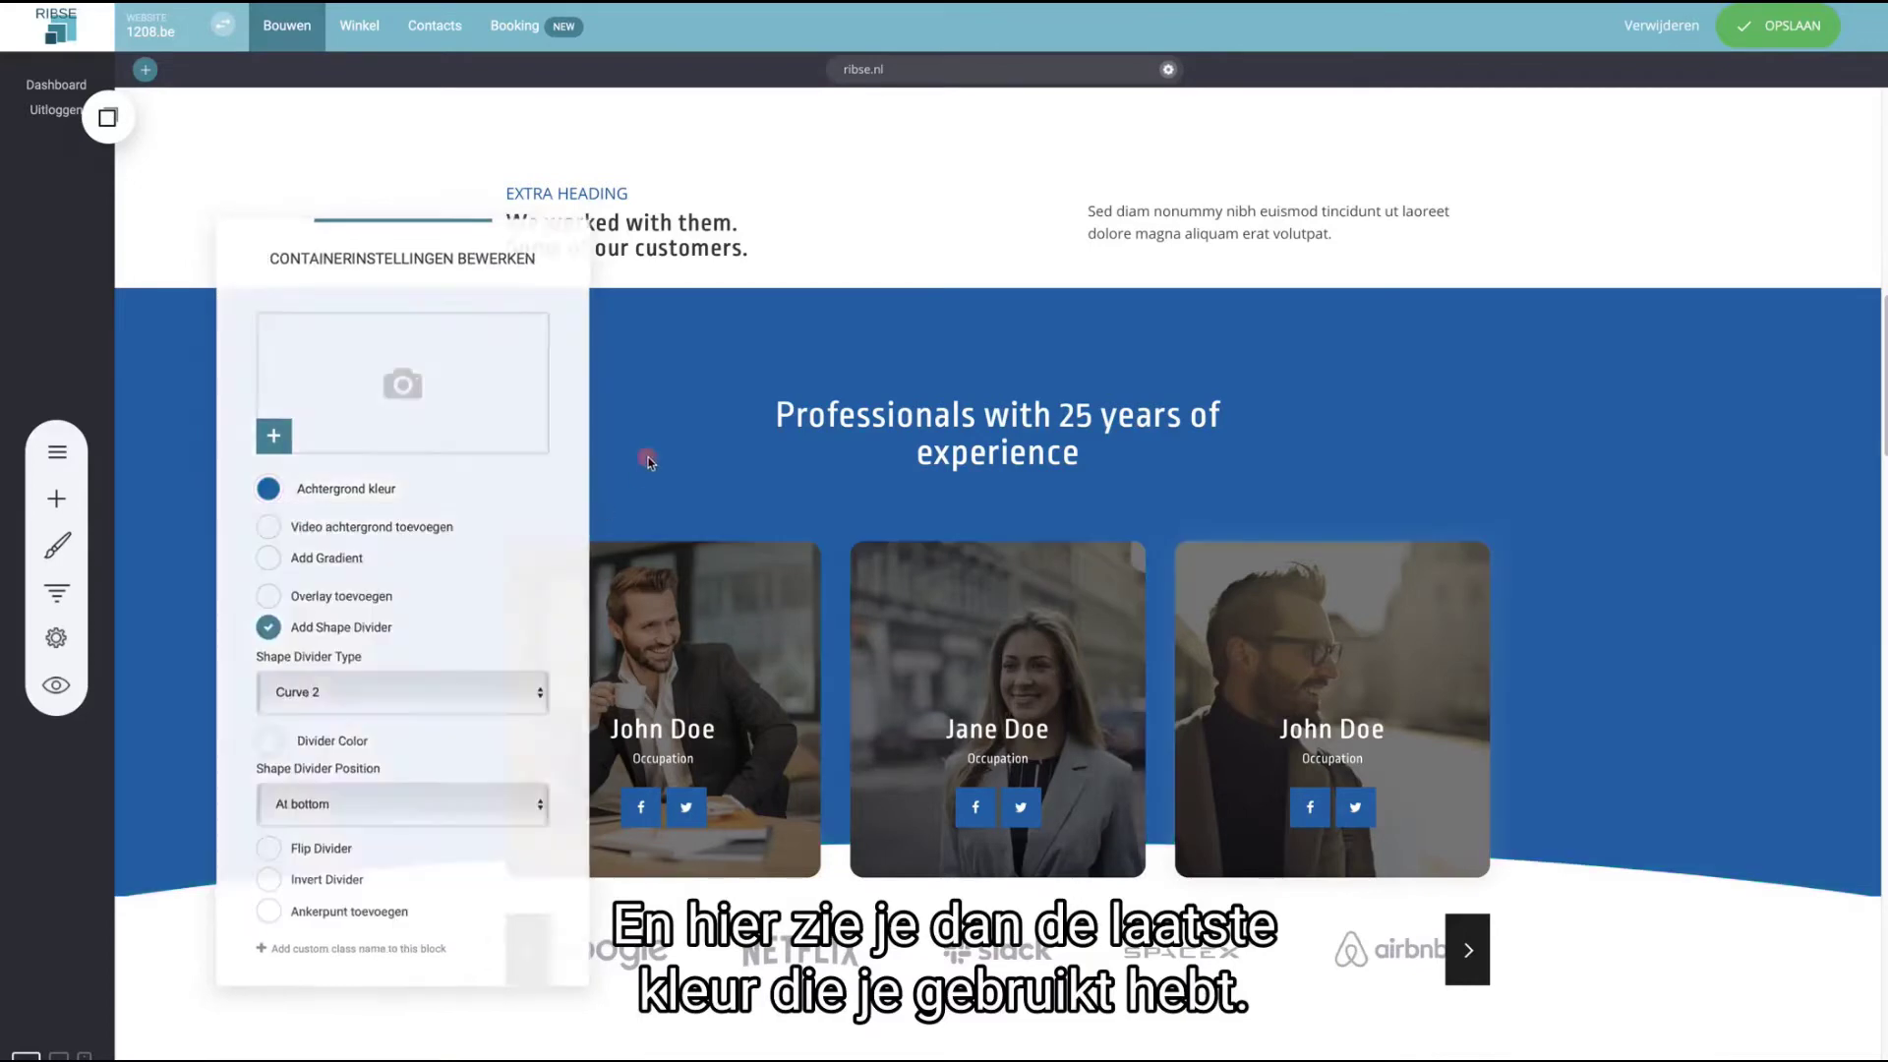
{"action": "left_click", "coordinate": [645, 463]}
- Try the Curve 3 shape divider on the team member cards block and switch it back to Curve 2
{"action": "scroll", "coordinate": [575, 737], "scroll_direction": "down", "scroll_amount": 2}
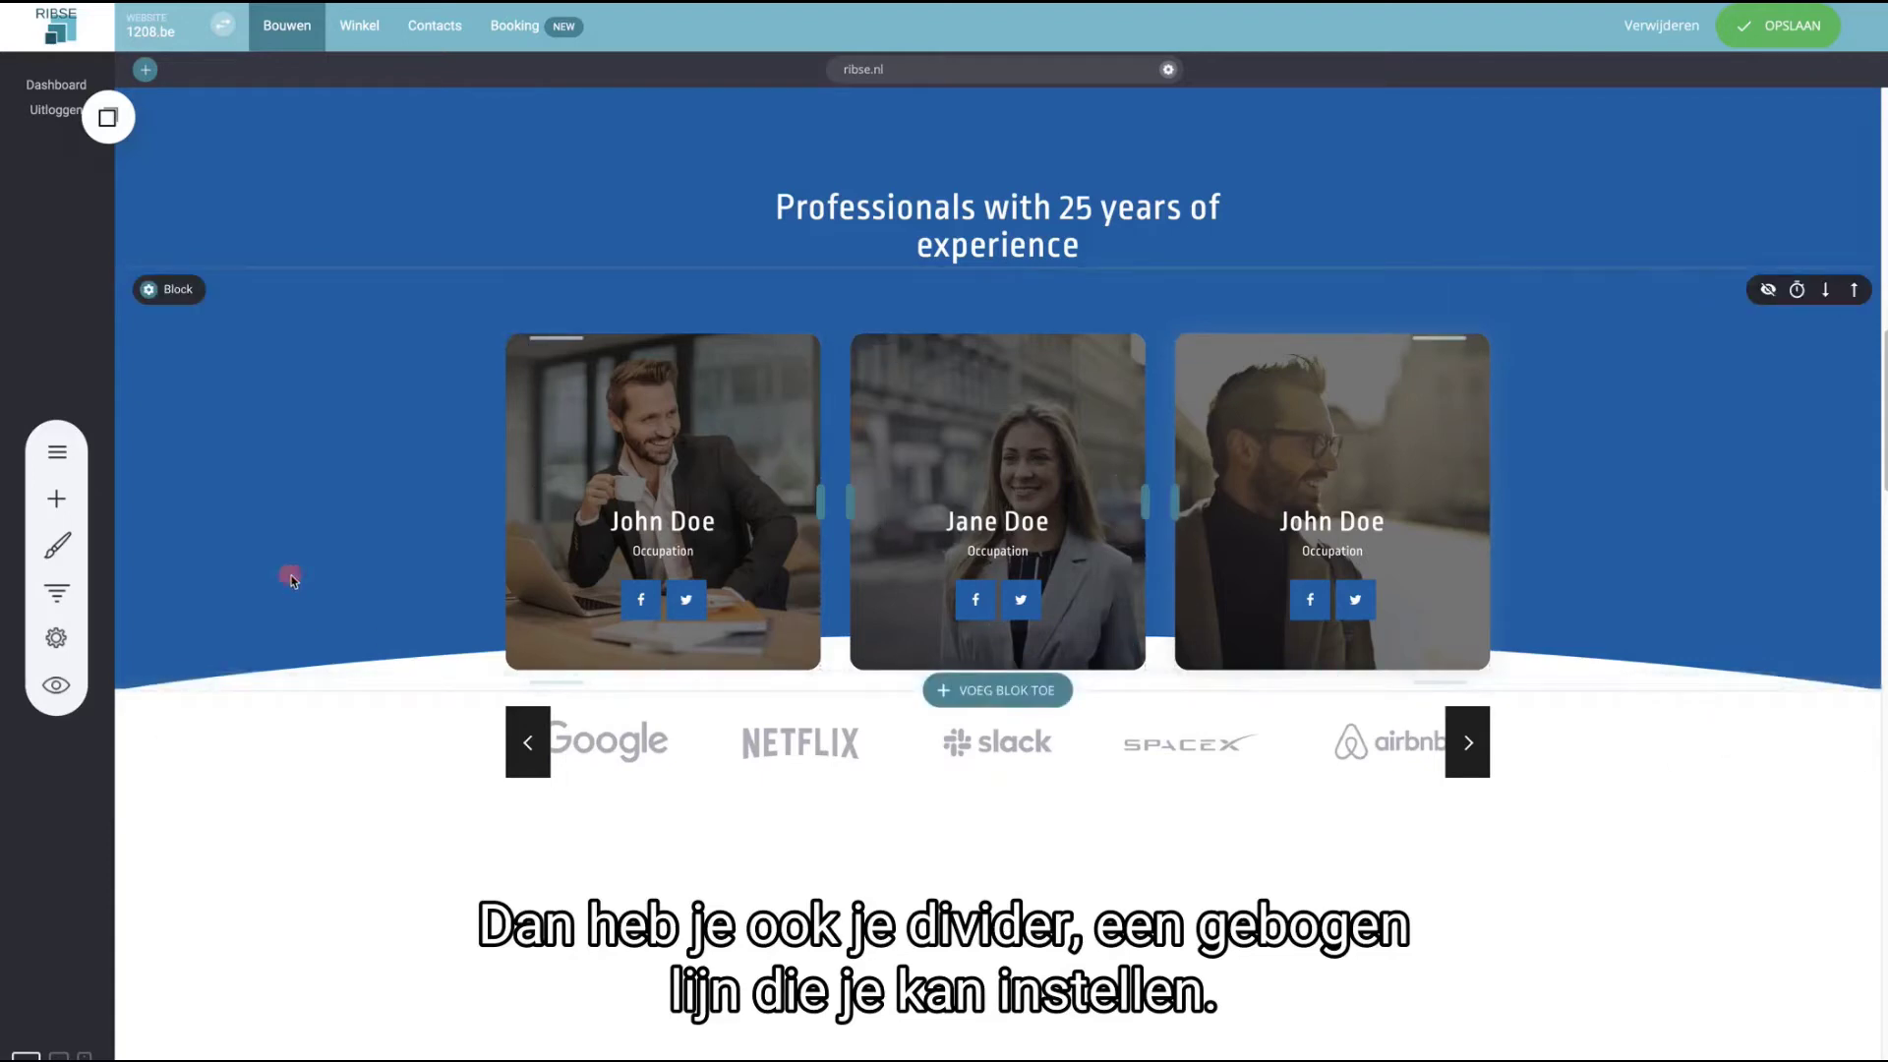
{"action": "left_click", "coordinate": [175, 287]}
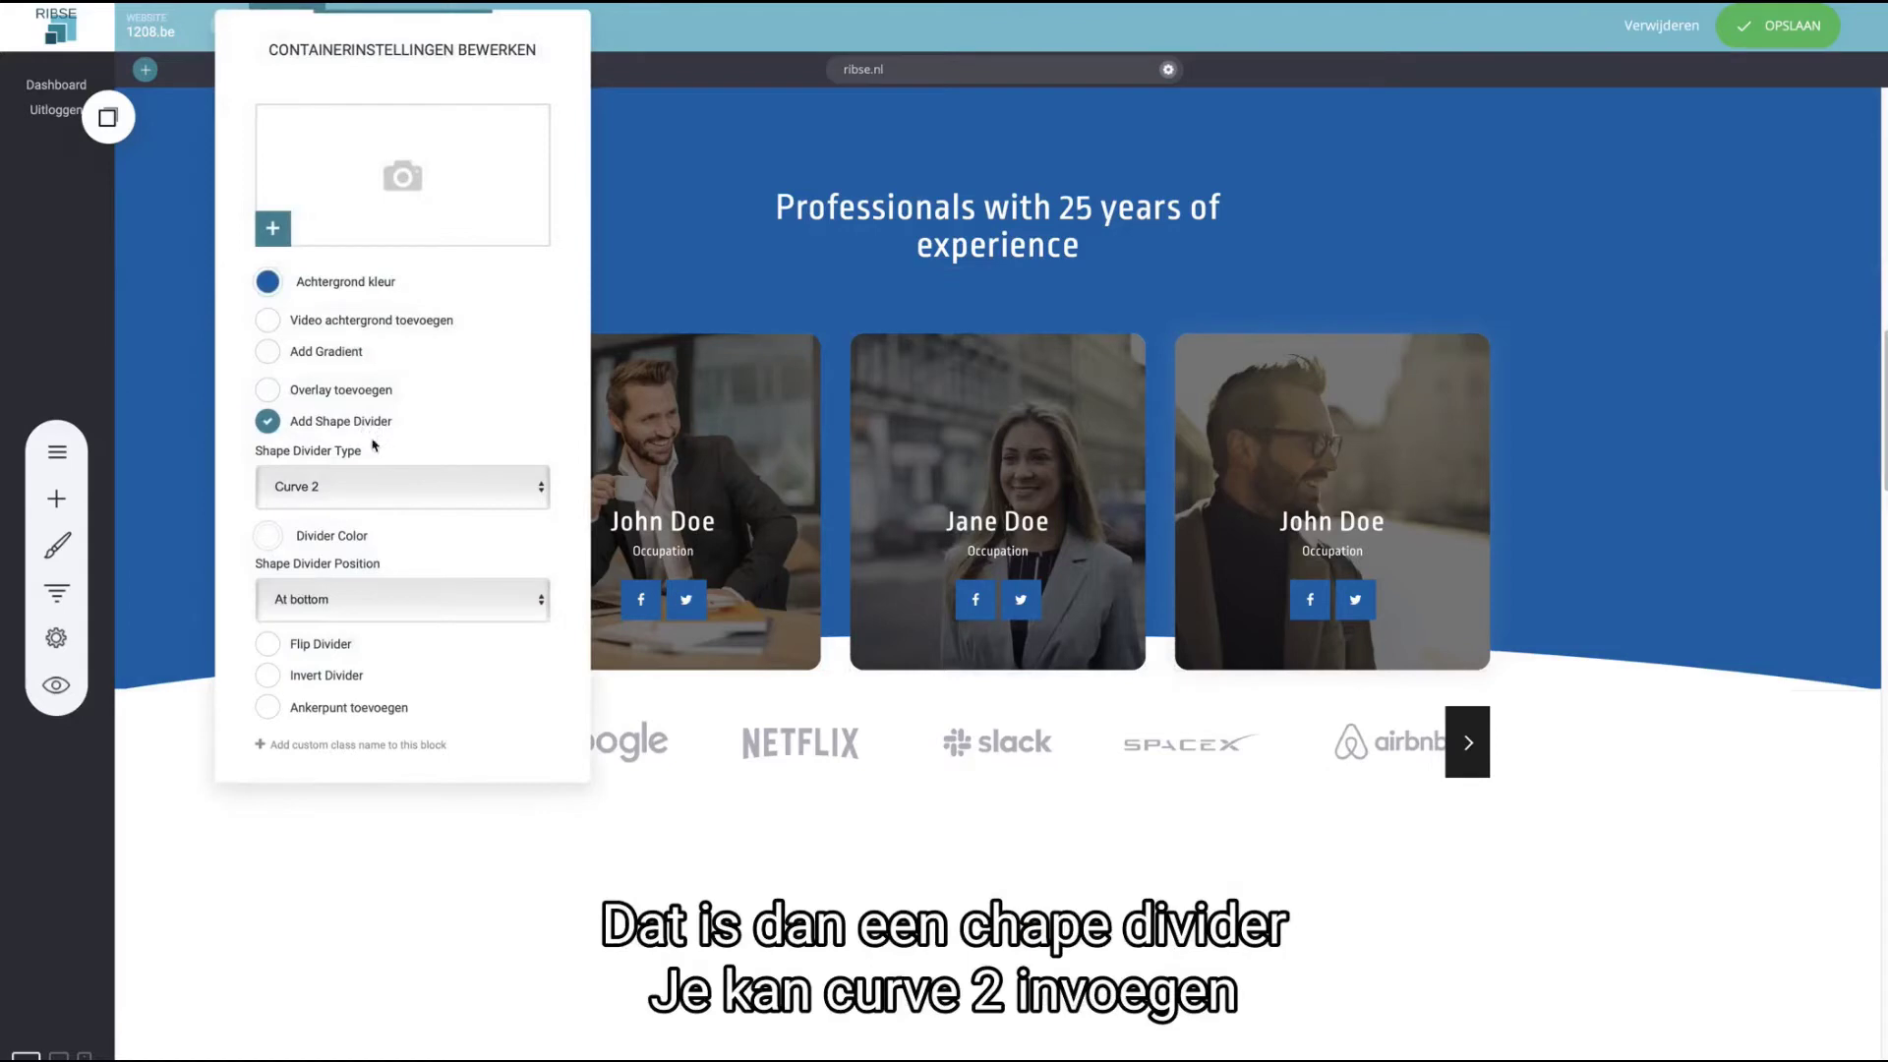
{"action": "left_click", "coordinate": [493, 503]}
{"action": "left_click", "coordinate": [496, 510]}
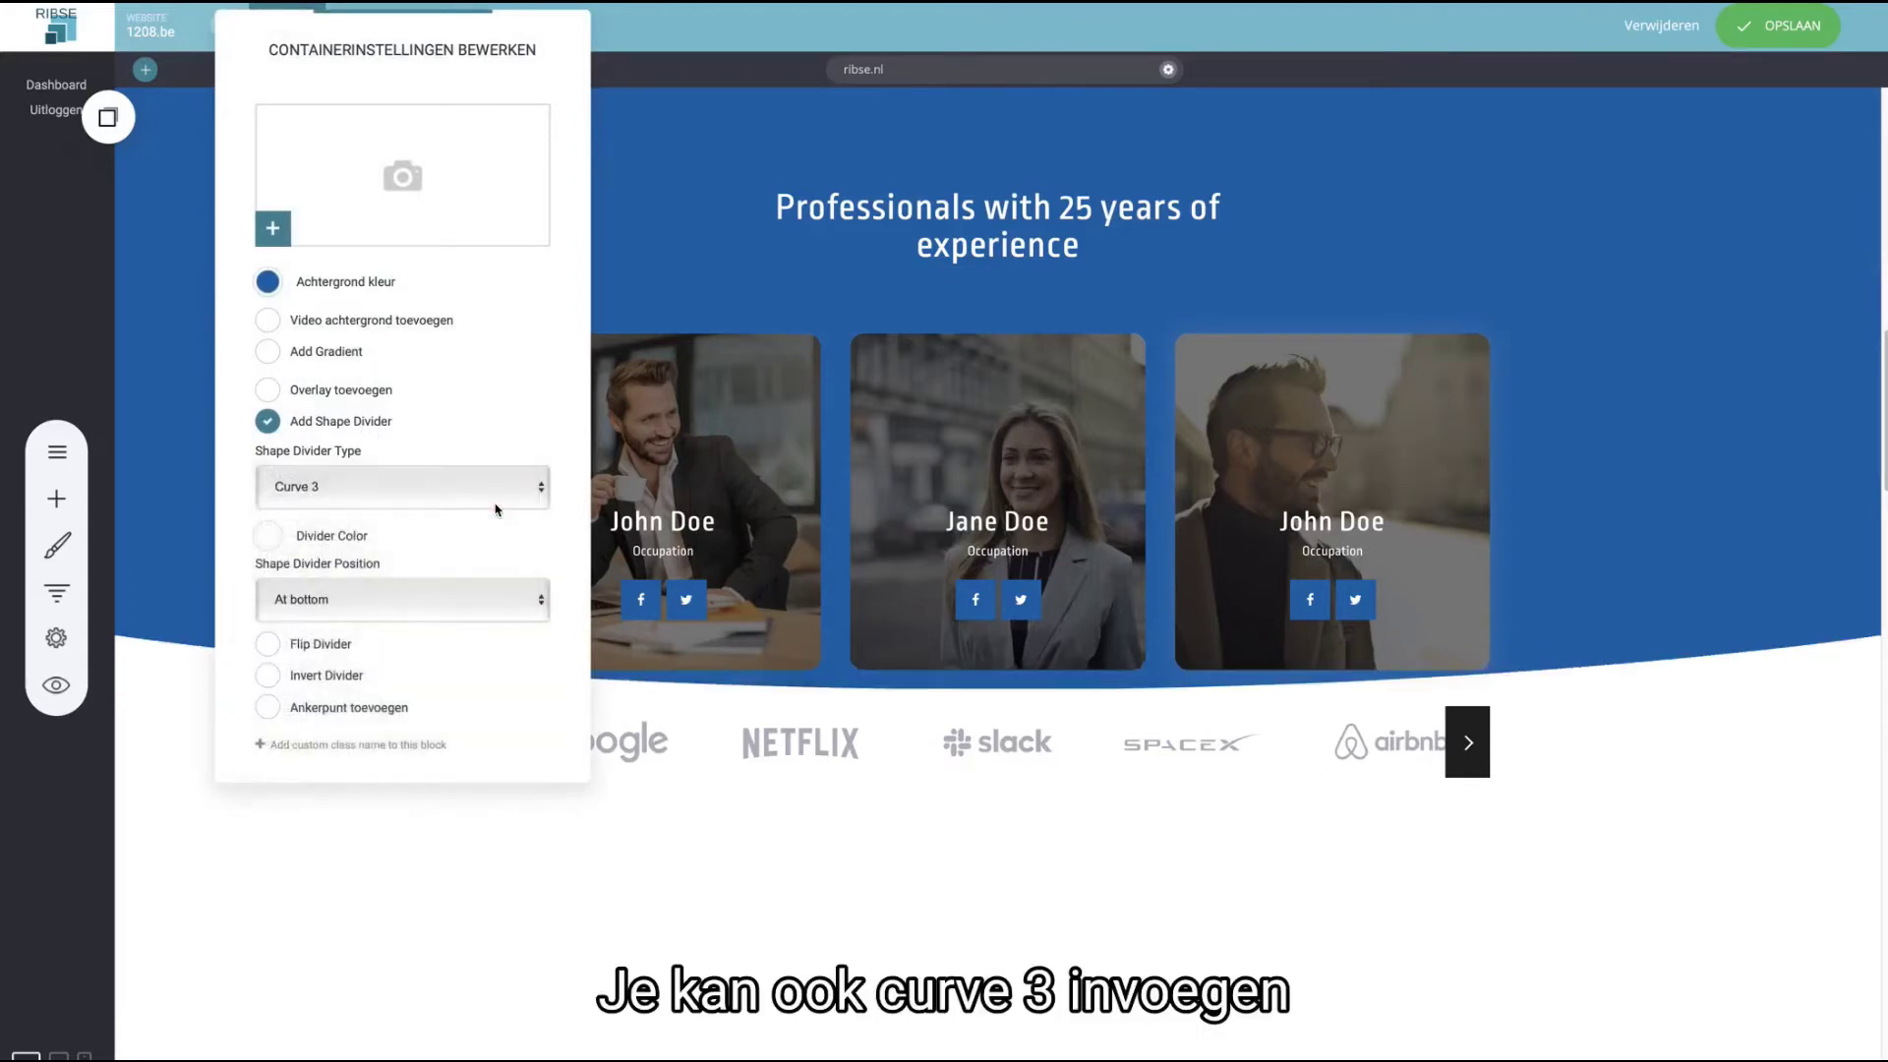
{"action": "left_click", "coordinate": [497, 509]}
{"action": "left_click", "coordinate": [497, 475]}
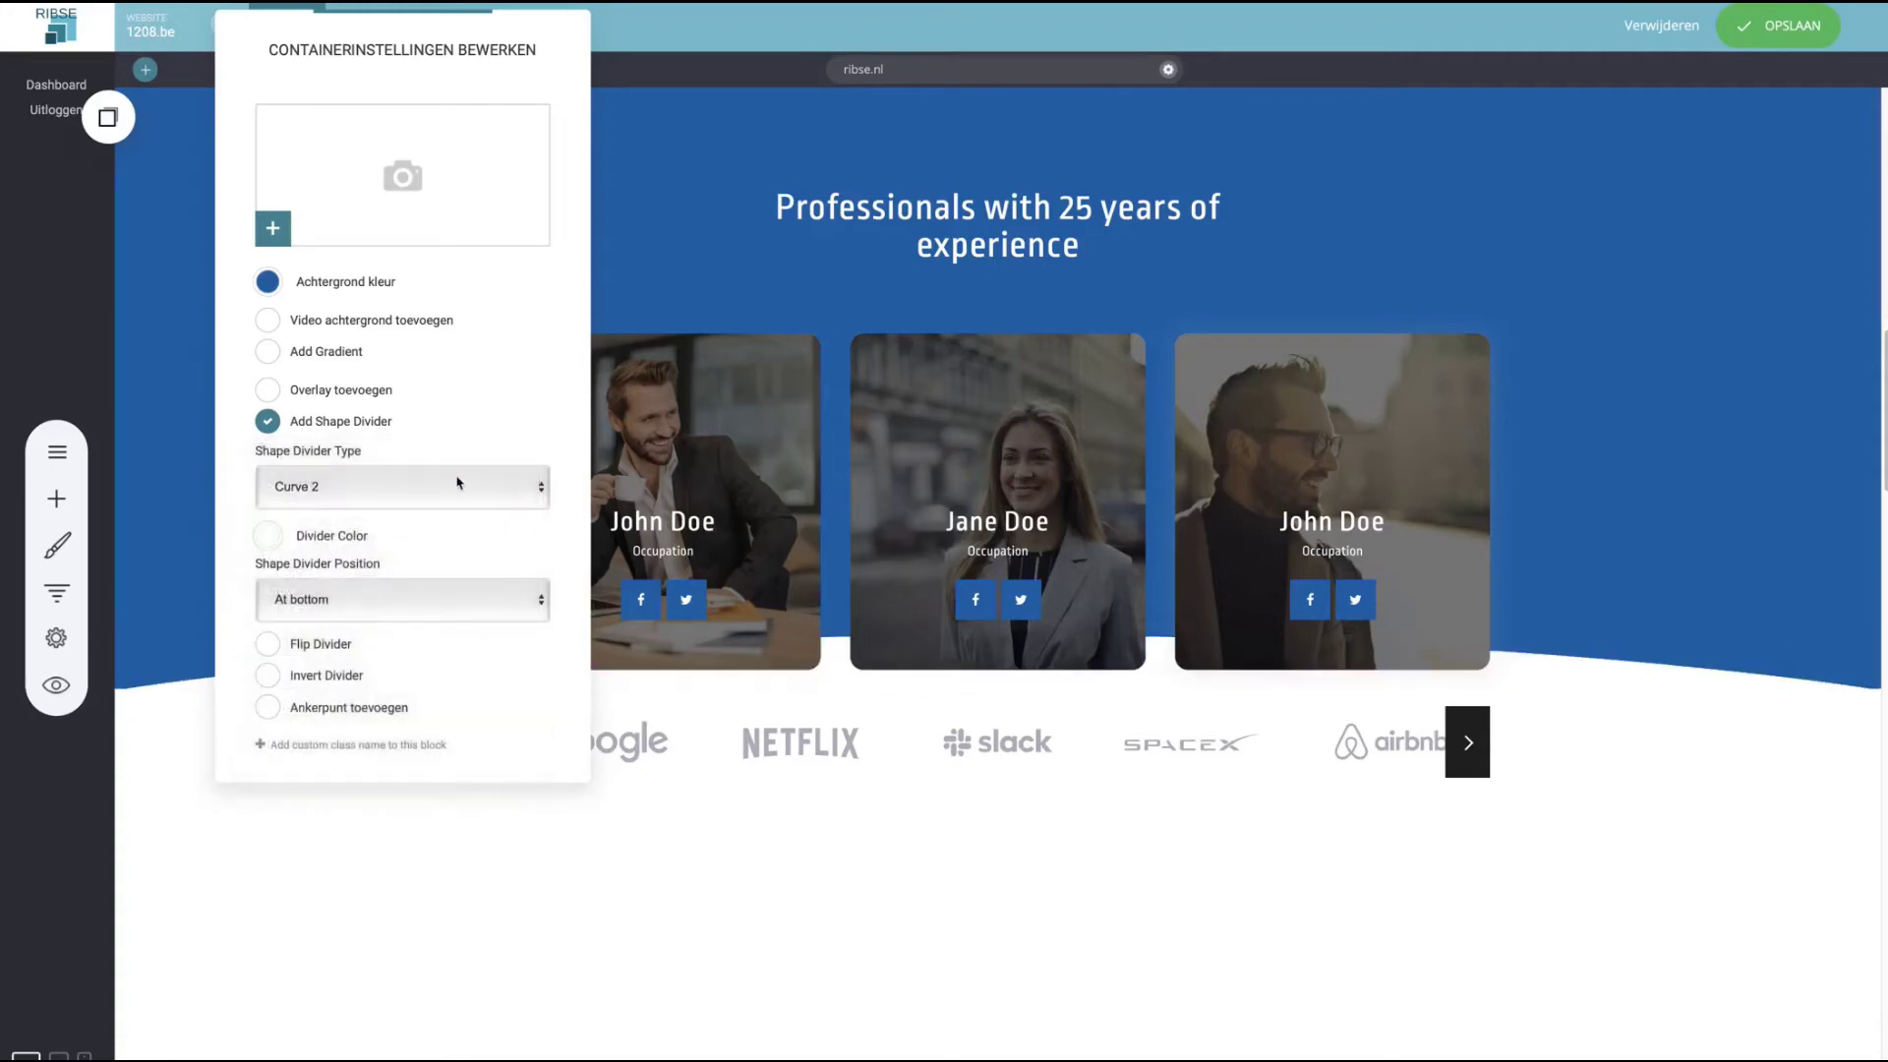
{"action": "left_click", "coordinate": [842, 262]}
{"action": "scroll", "coordinate": [797, 634], "scroll_direction": "down", "scroll_amount": 2}
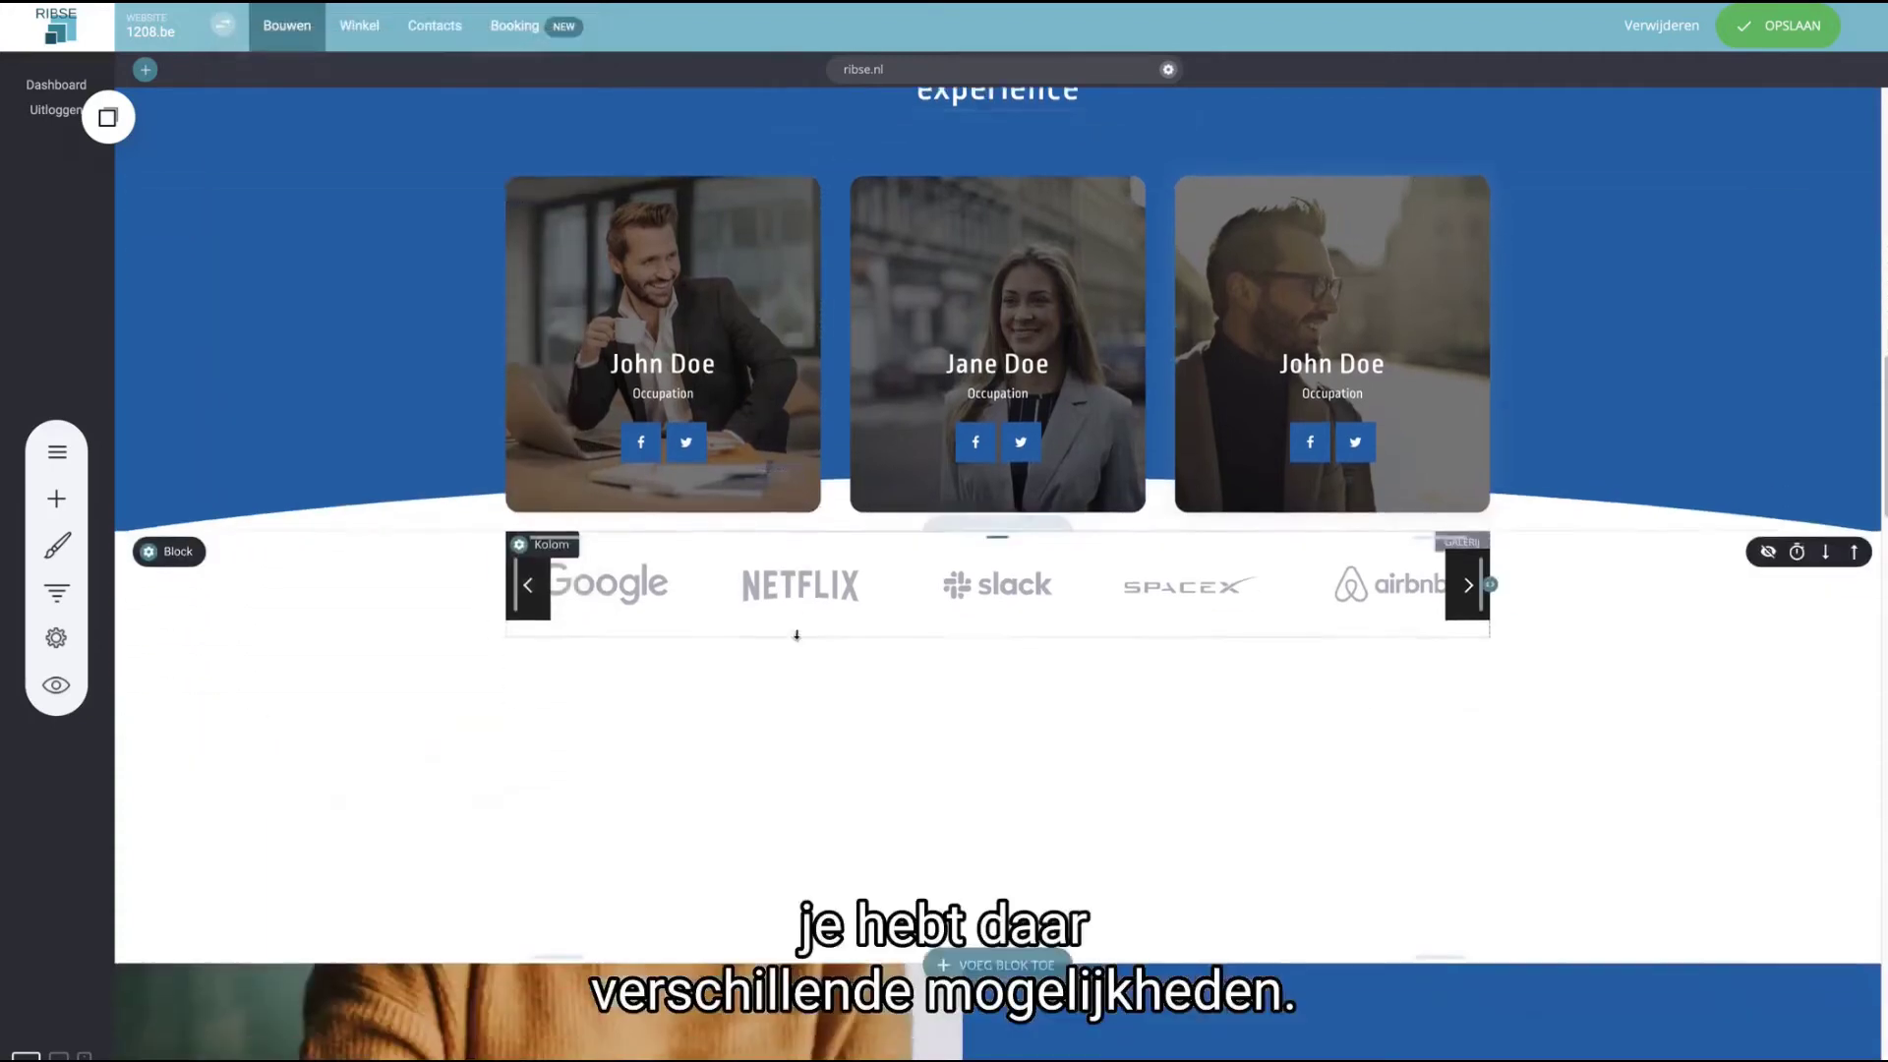
- Save the website, open its preview to check the page, and close the preview again
{"action": "scroll", "coordinate": [797, 634], "scroll_direction": "down", "scroll_amount": 2}
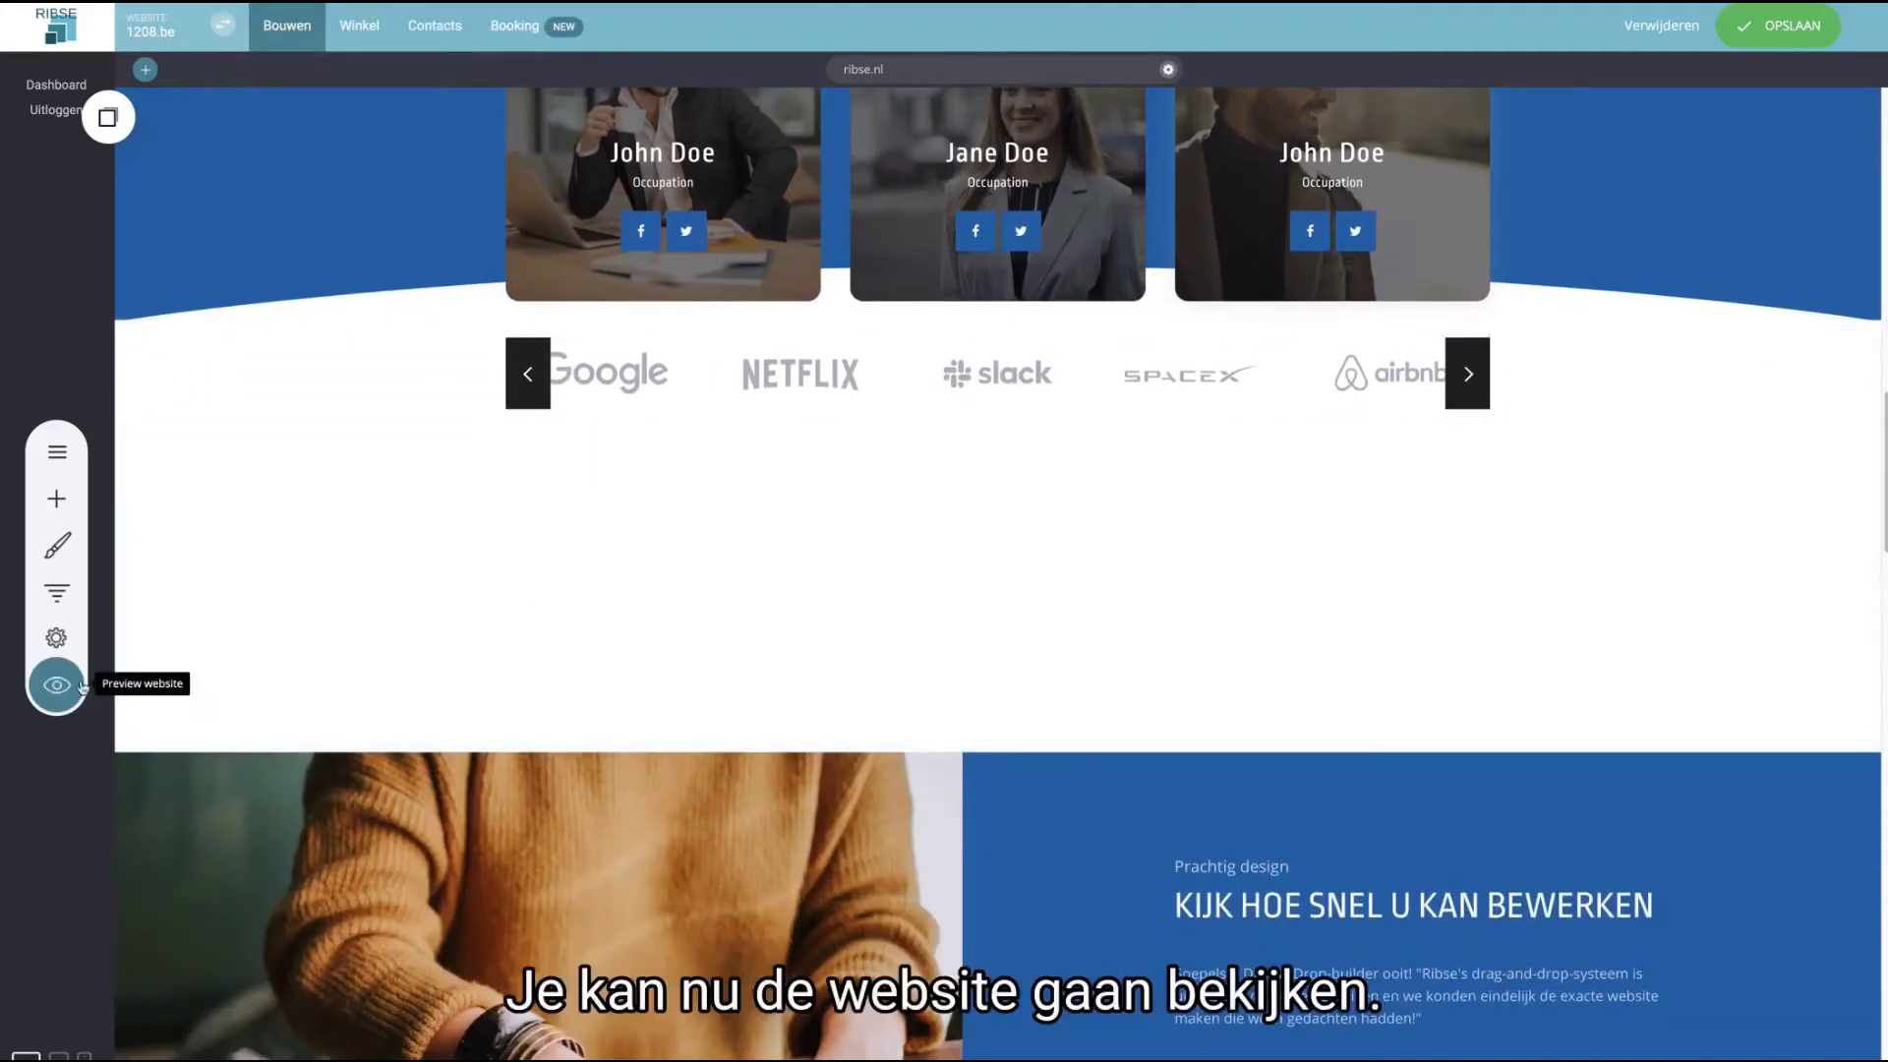
{"action": "left_click", "coordinate": [1784, 33]}
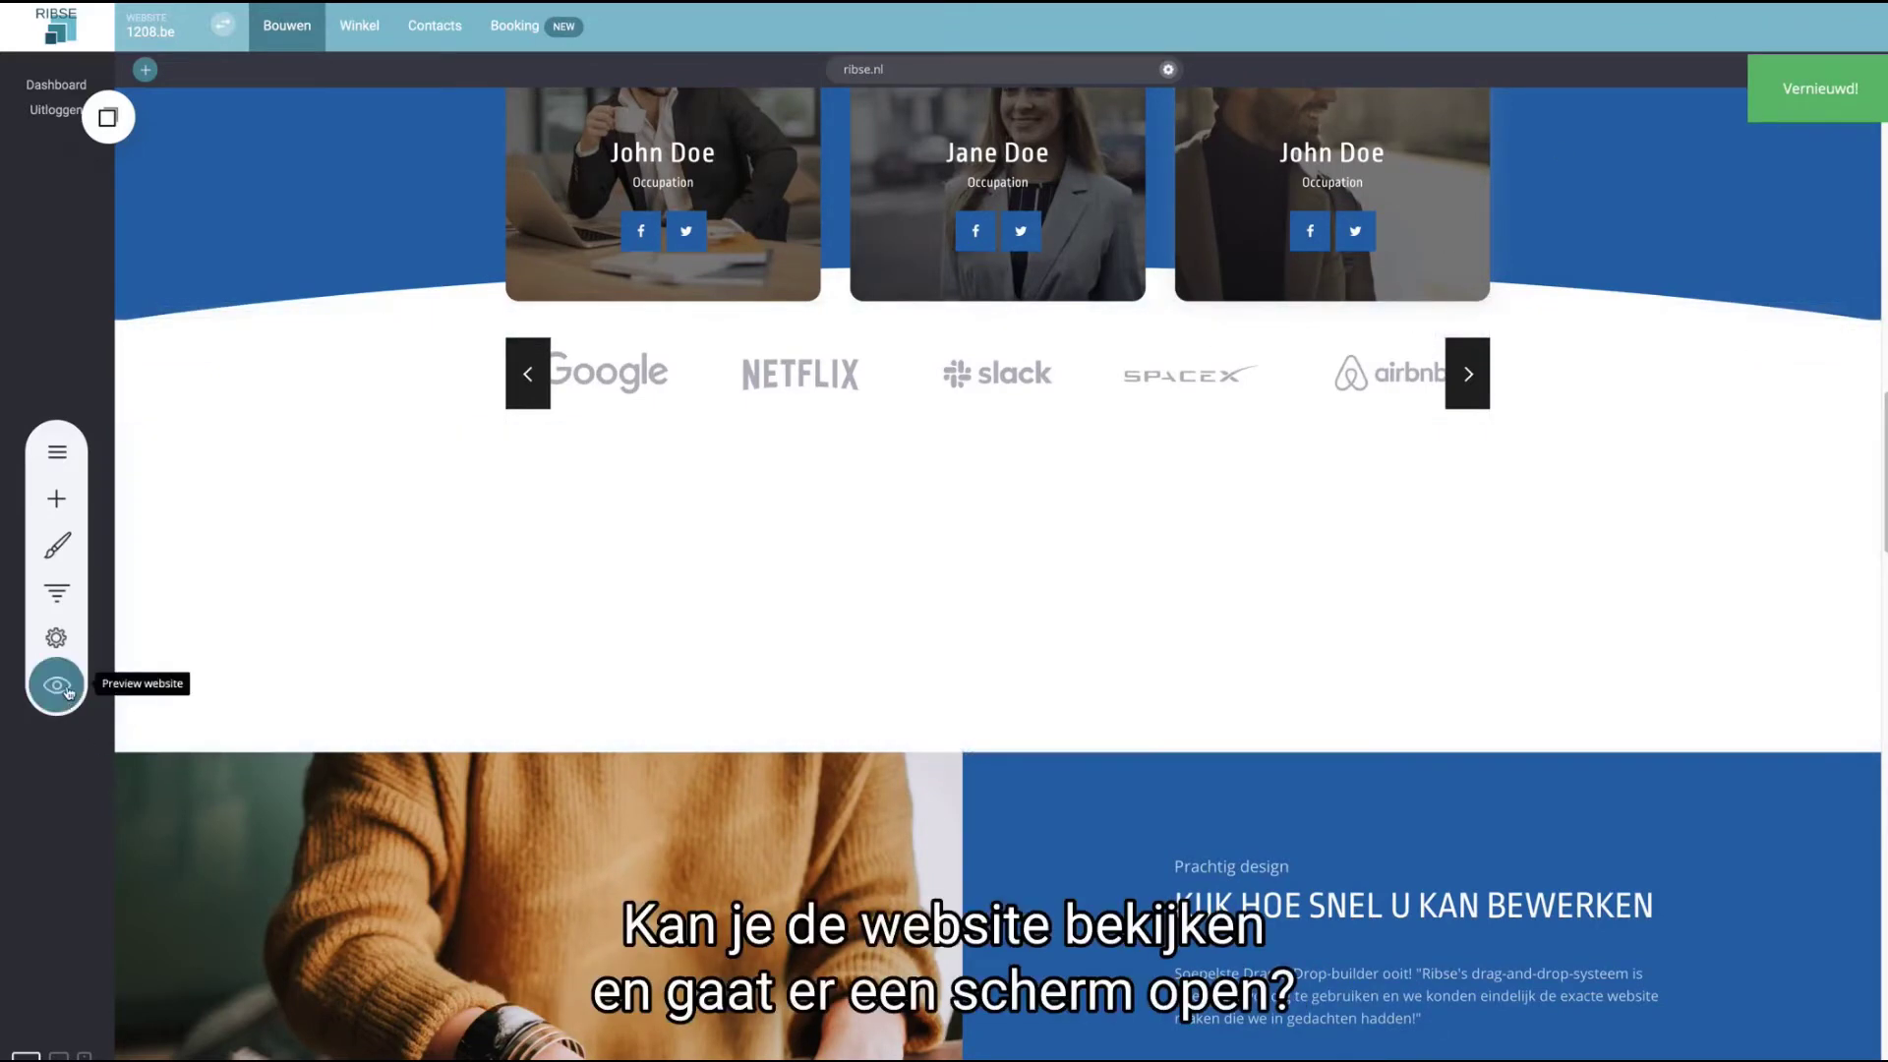
{"action": "left_click", "coordinate": [56, 685]}
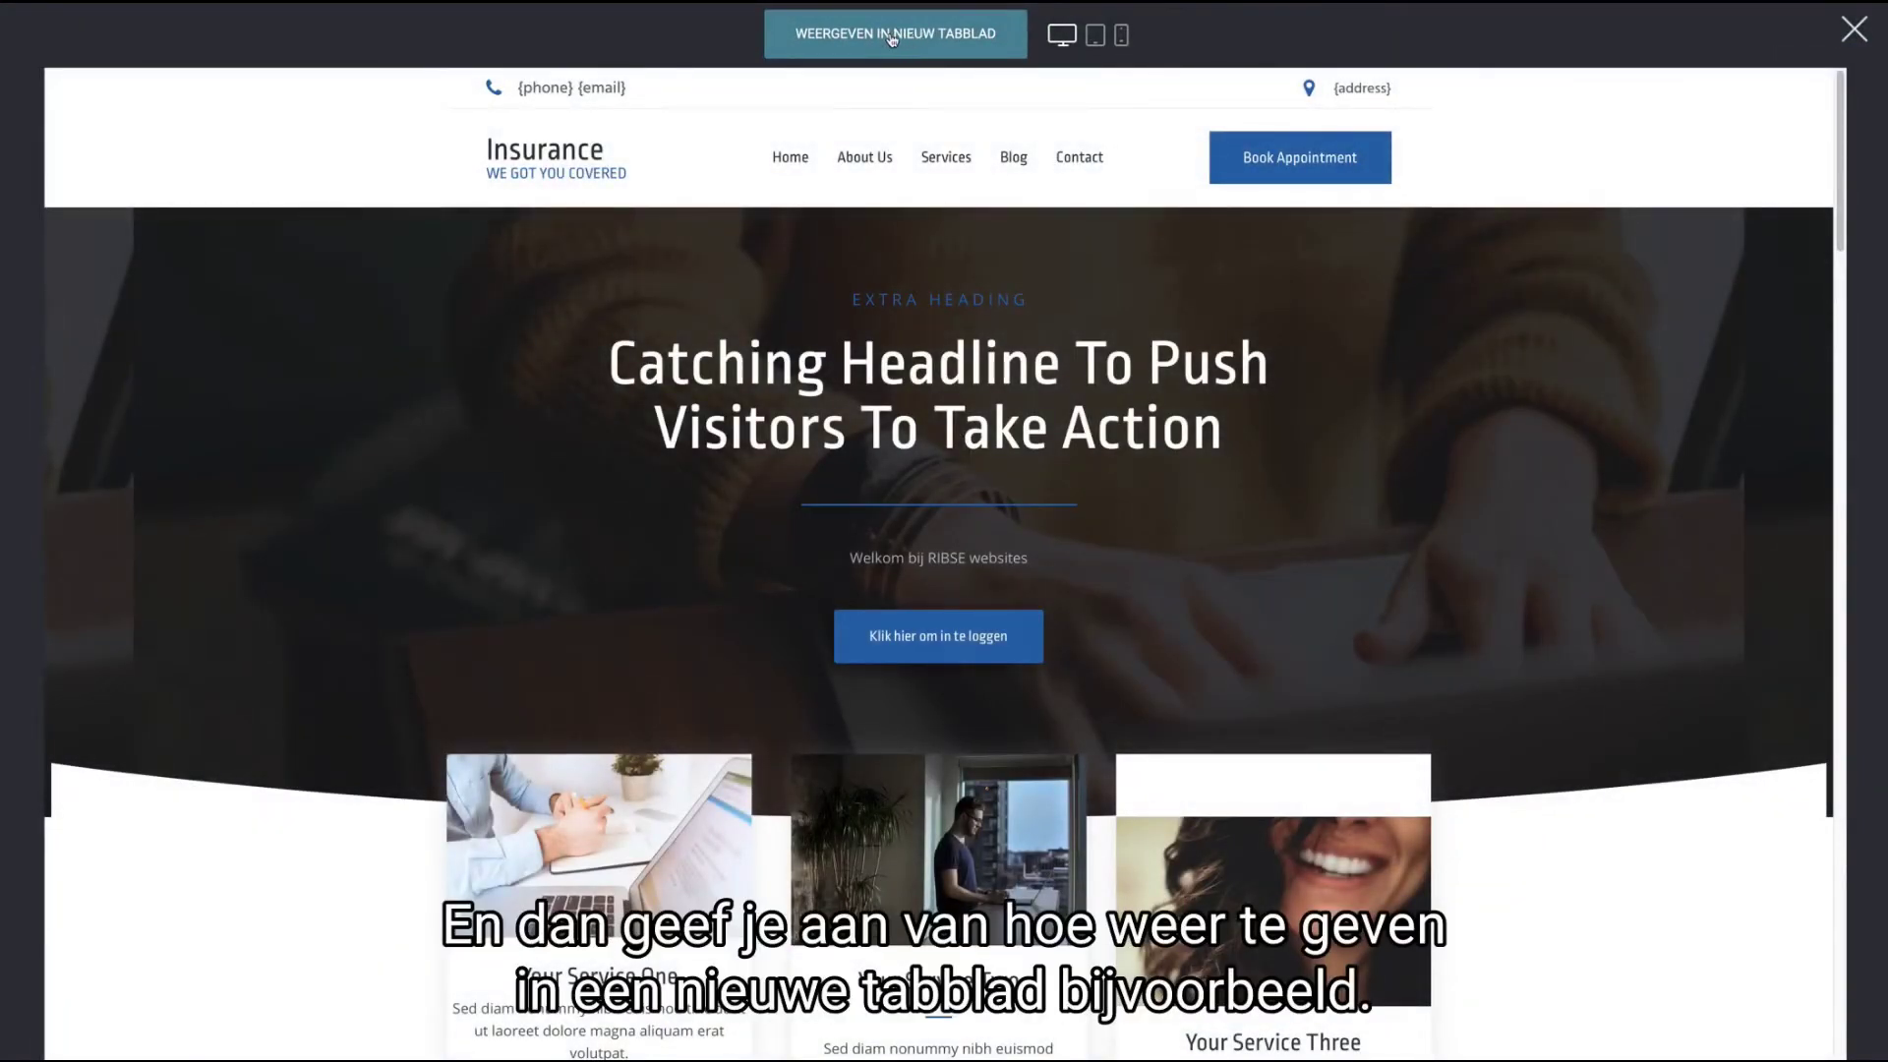
{"action": "left_click", "coordinate": [1846, 30]}
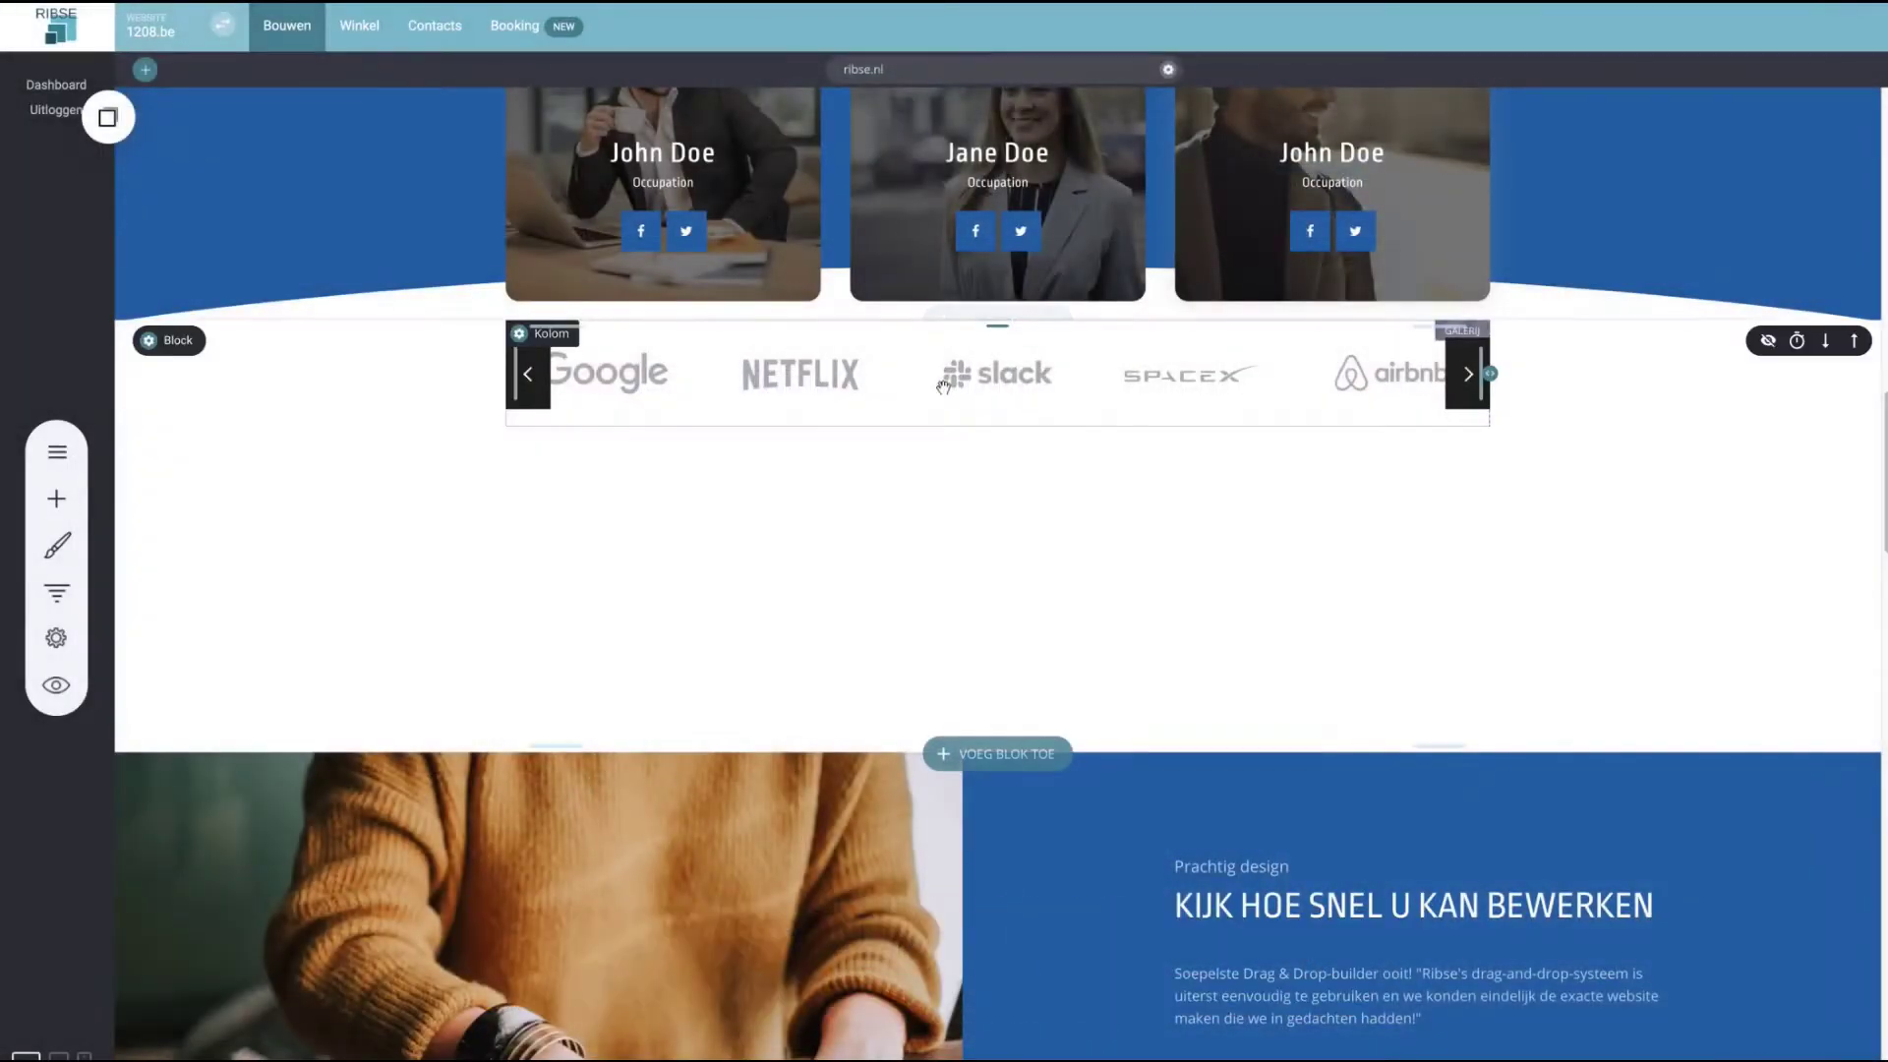
- Slightly reduce the spacing above the three cards in the Our Team block
{"action": "scroll", "coordinate": [747, 486], "scroll_direction": "down", "scroll_amount": 5}
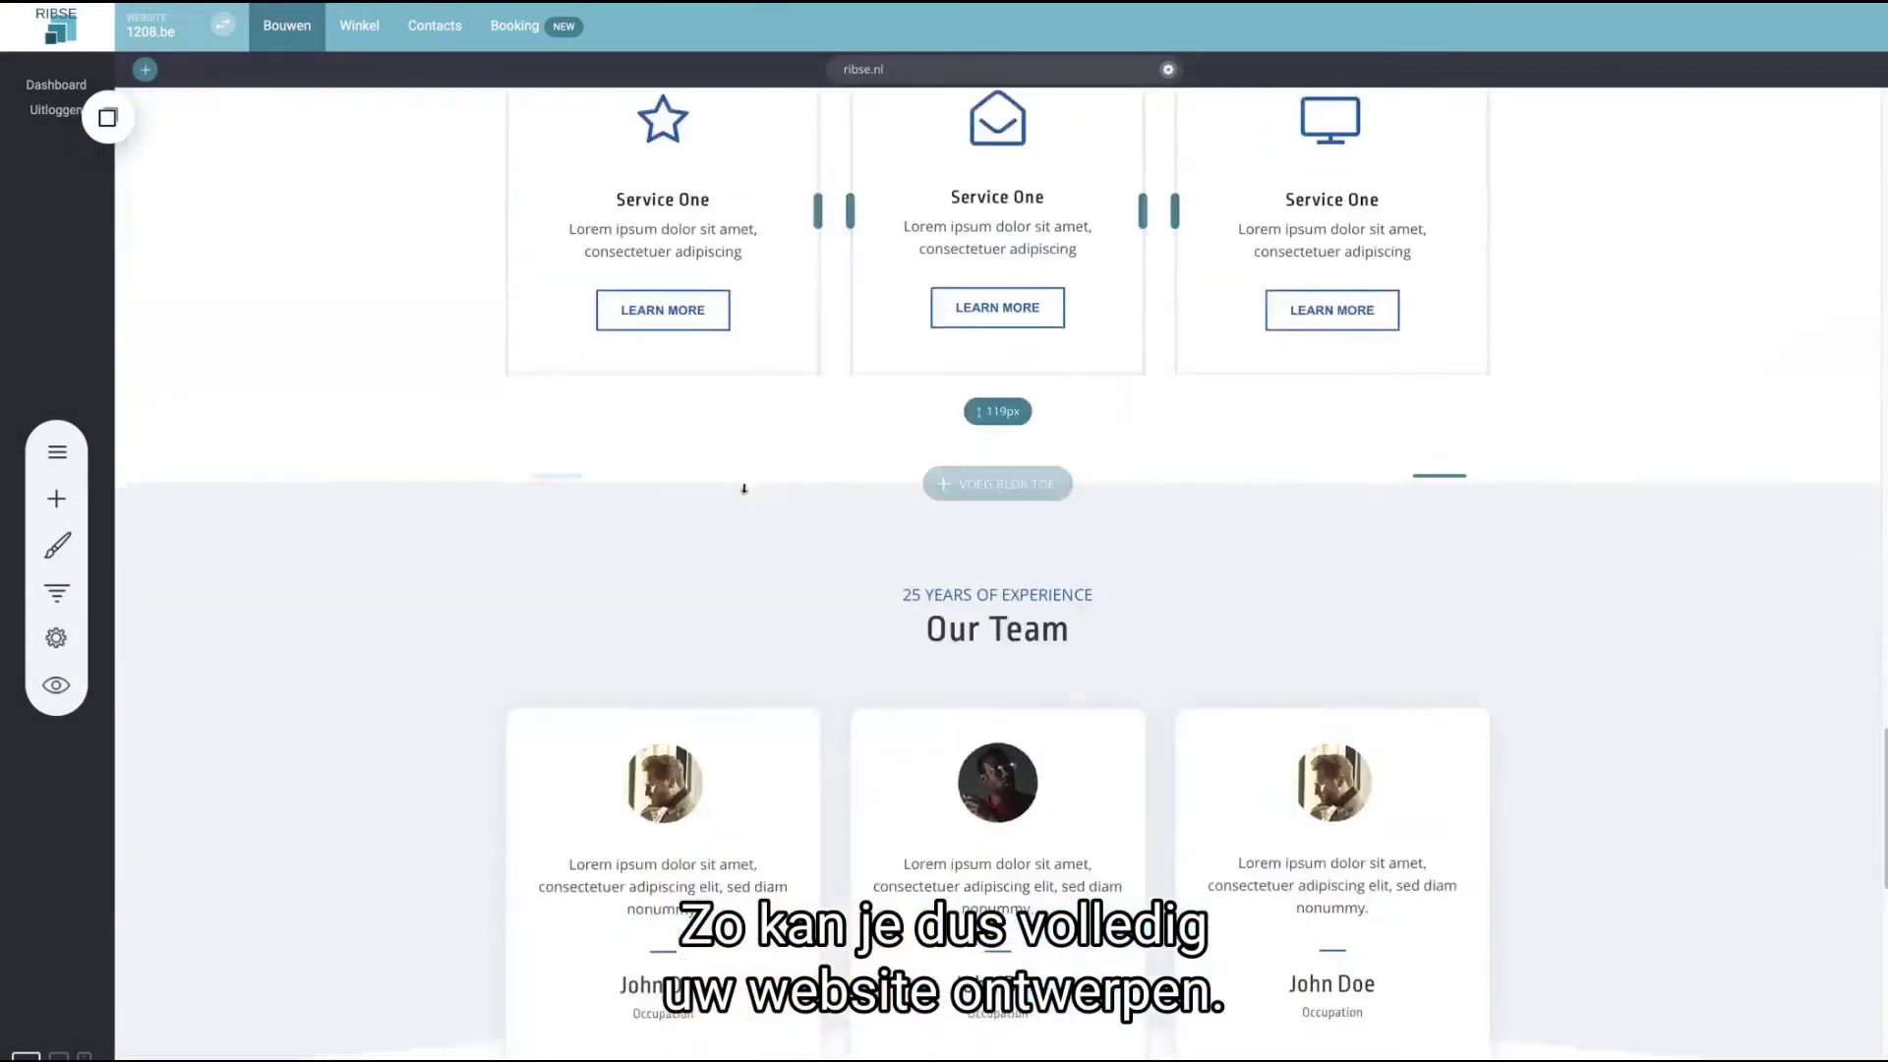
{"action": "scroll", "coordinate": [744, 489], "scroll_direction": "down", "scroll_amount": 6}
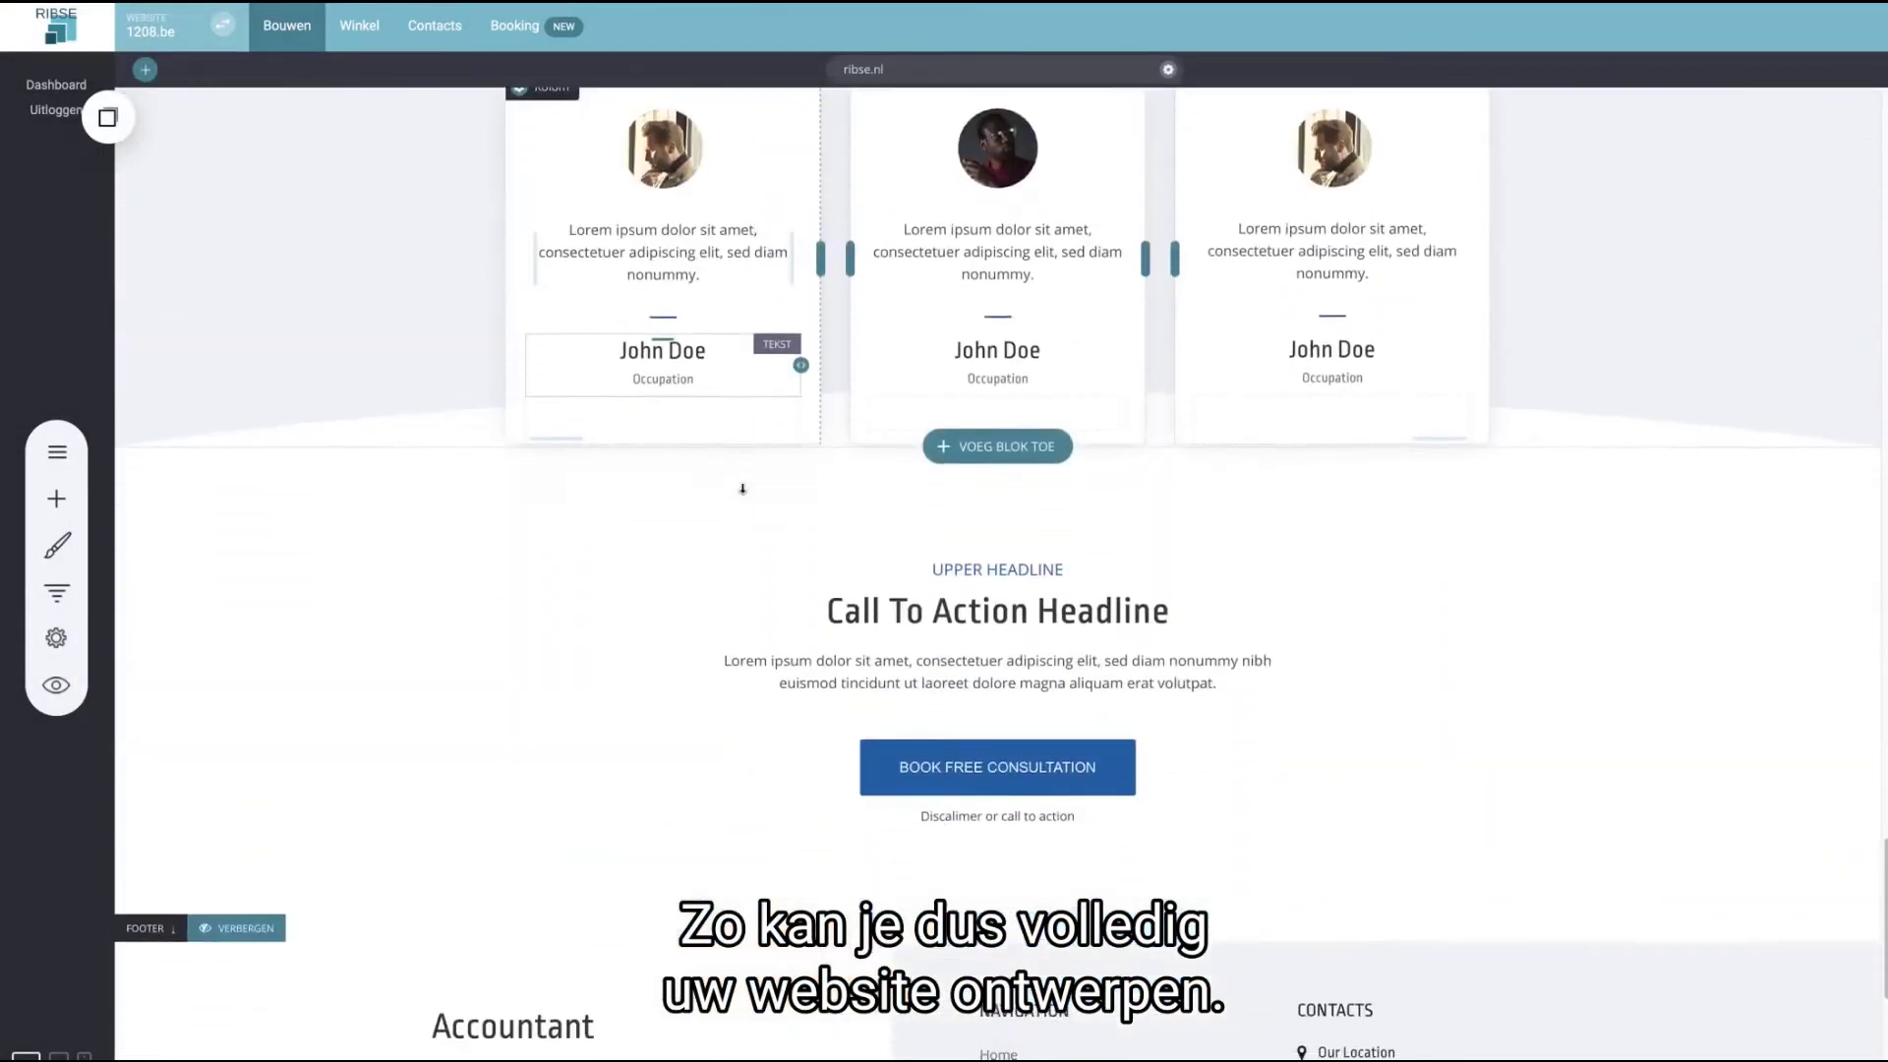
{"action": "scroll", "coordinate": [735, 493], "scroll_direction": "up", "scroll_amount": 5}
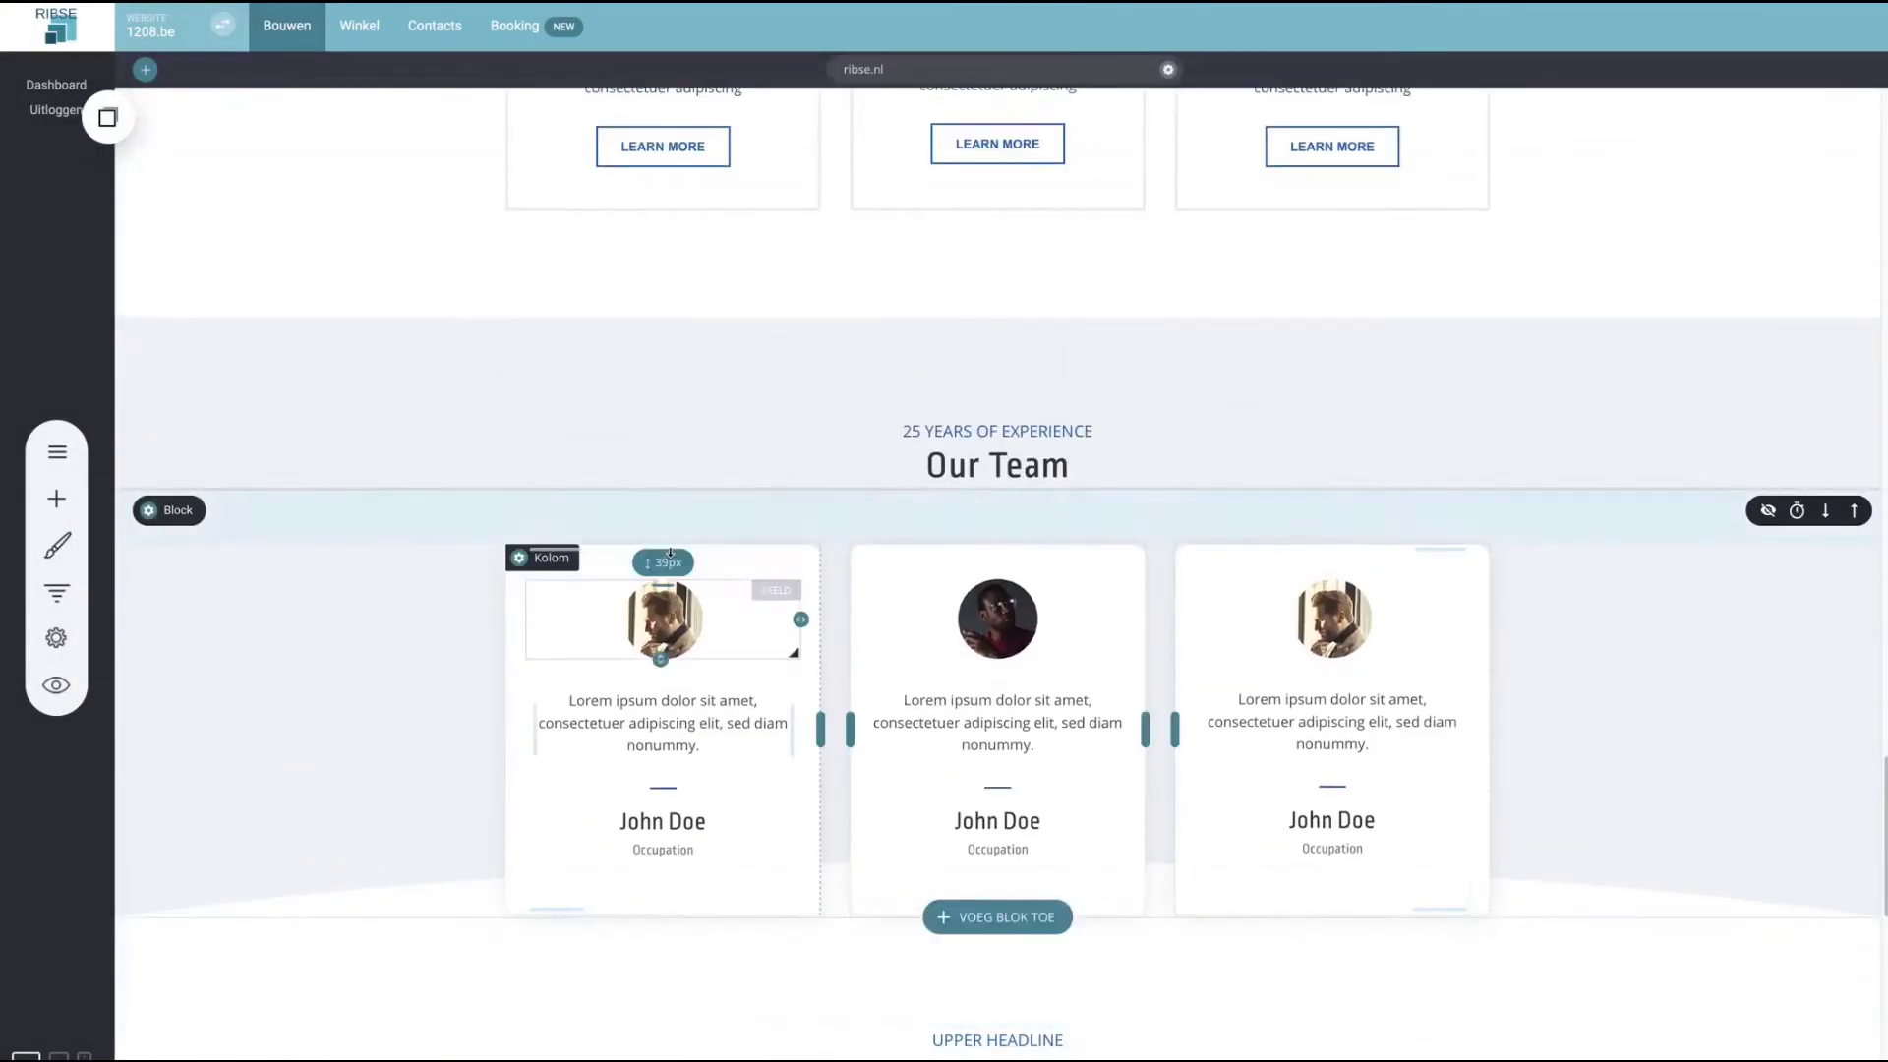
{"action": "mouse_move", "coordinate": [657, 552]}
{"action": "left_mouse_down"}
{"action": "mouse_move", "coordinate": [661, 653]}
{"action": "mouse_move", "coordinate": [665, 523]}
{"action": "left_mouse_up"}
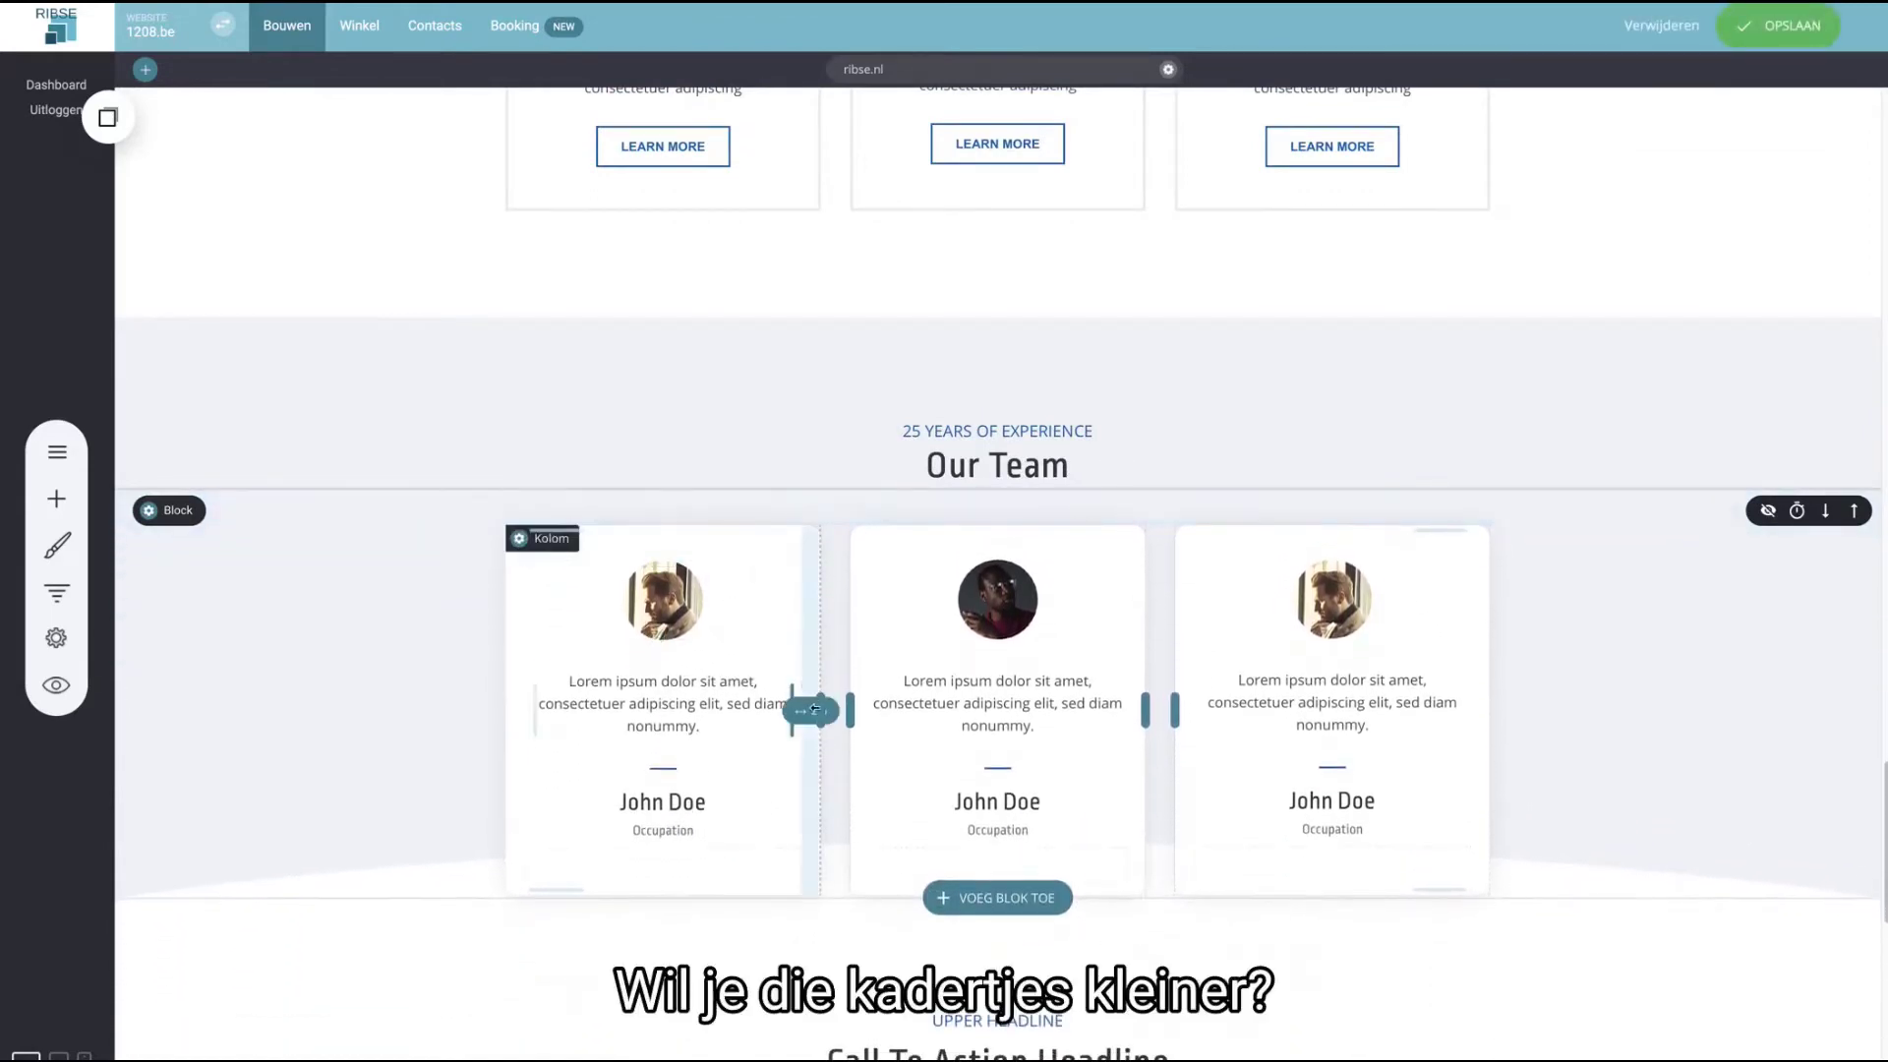
- Narrow the three Our Team cards and shift the middle one so that wider gaps separate them
{"action": "left_click_drag", "start_coordinate": [812, 710], "coordinate": [763, 710]}
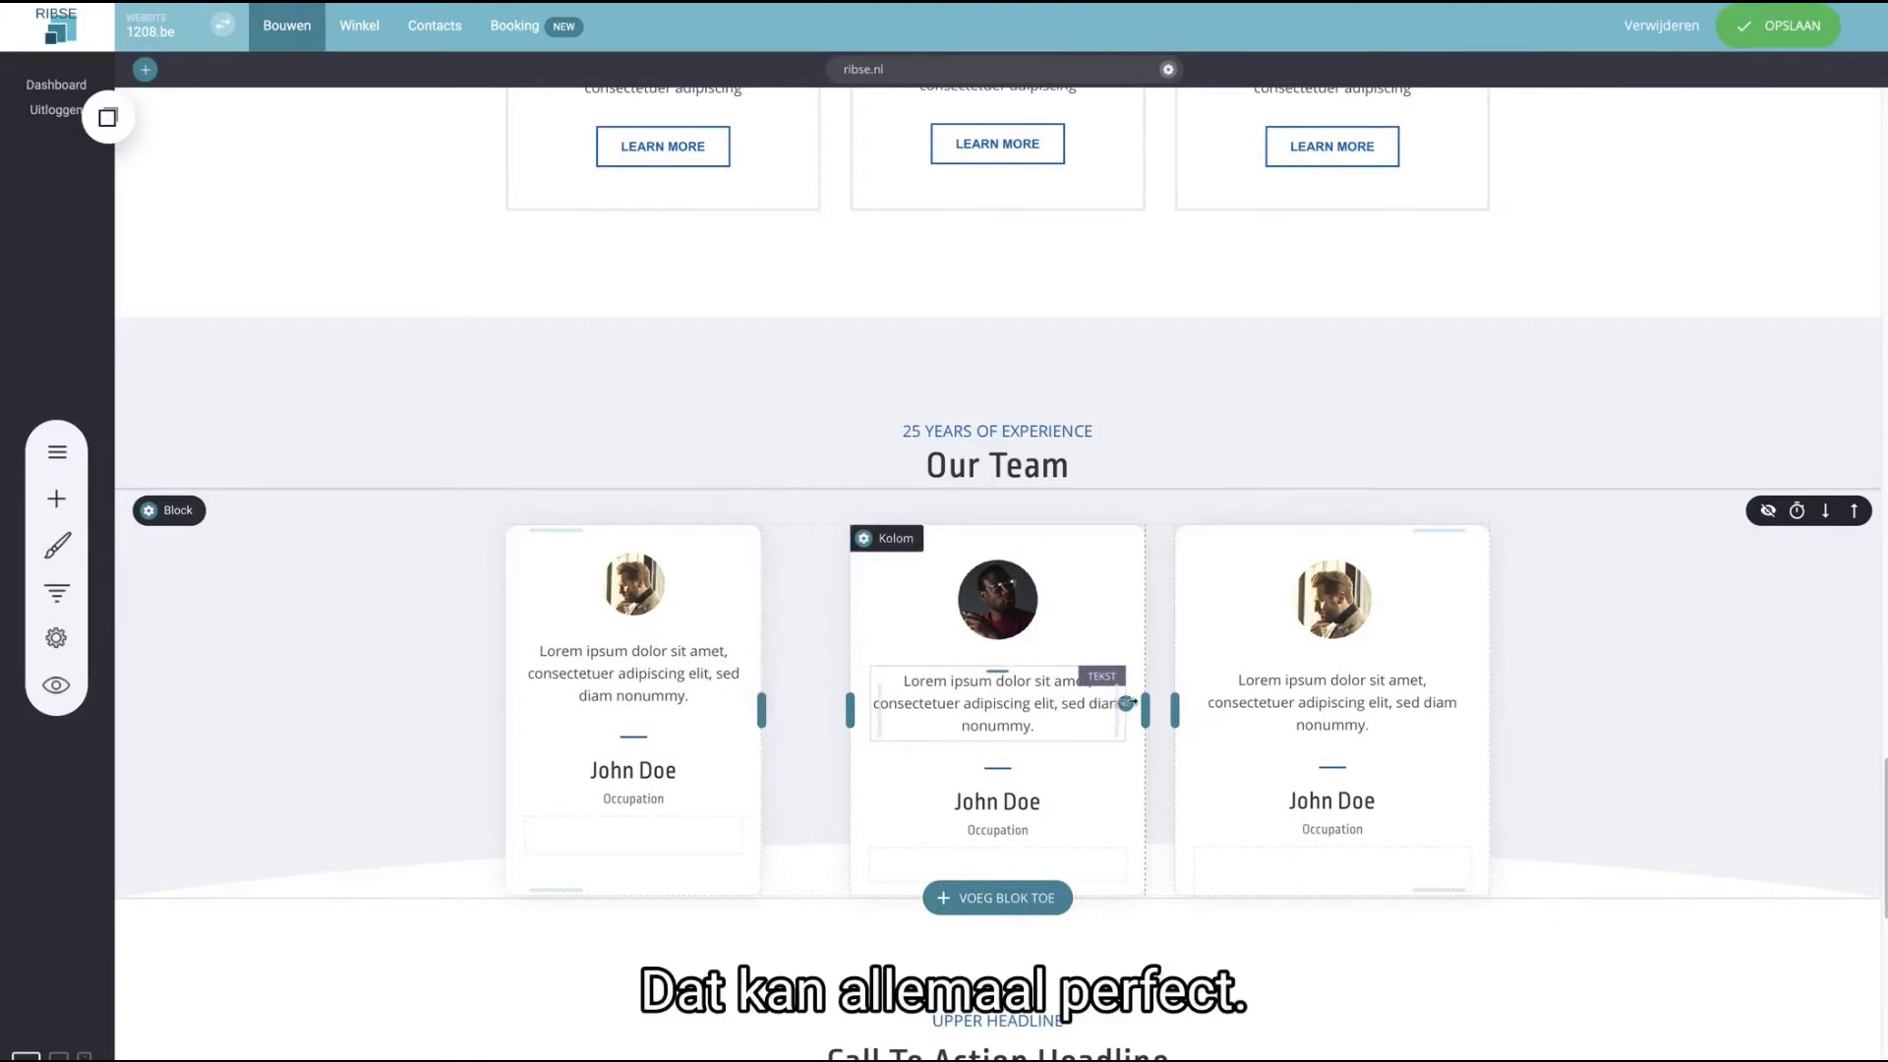
{"action": "left_click_drag", "start_coordinate": [1144, 706], "coordinate": [1085, 706]}
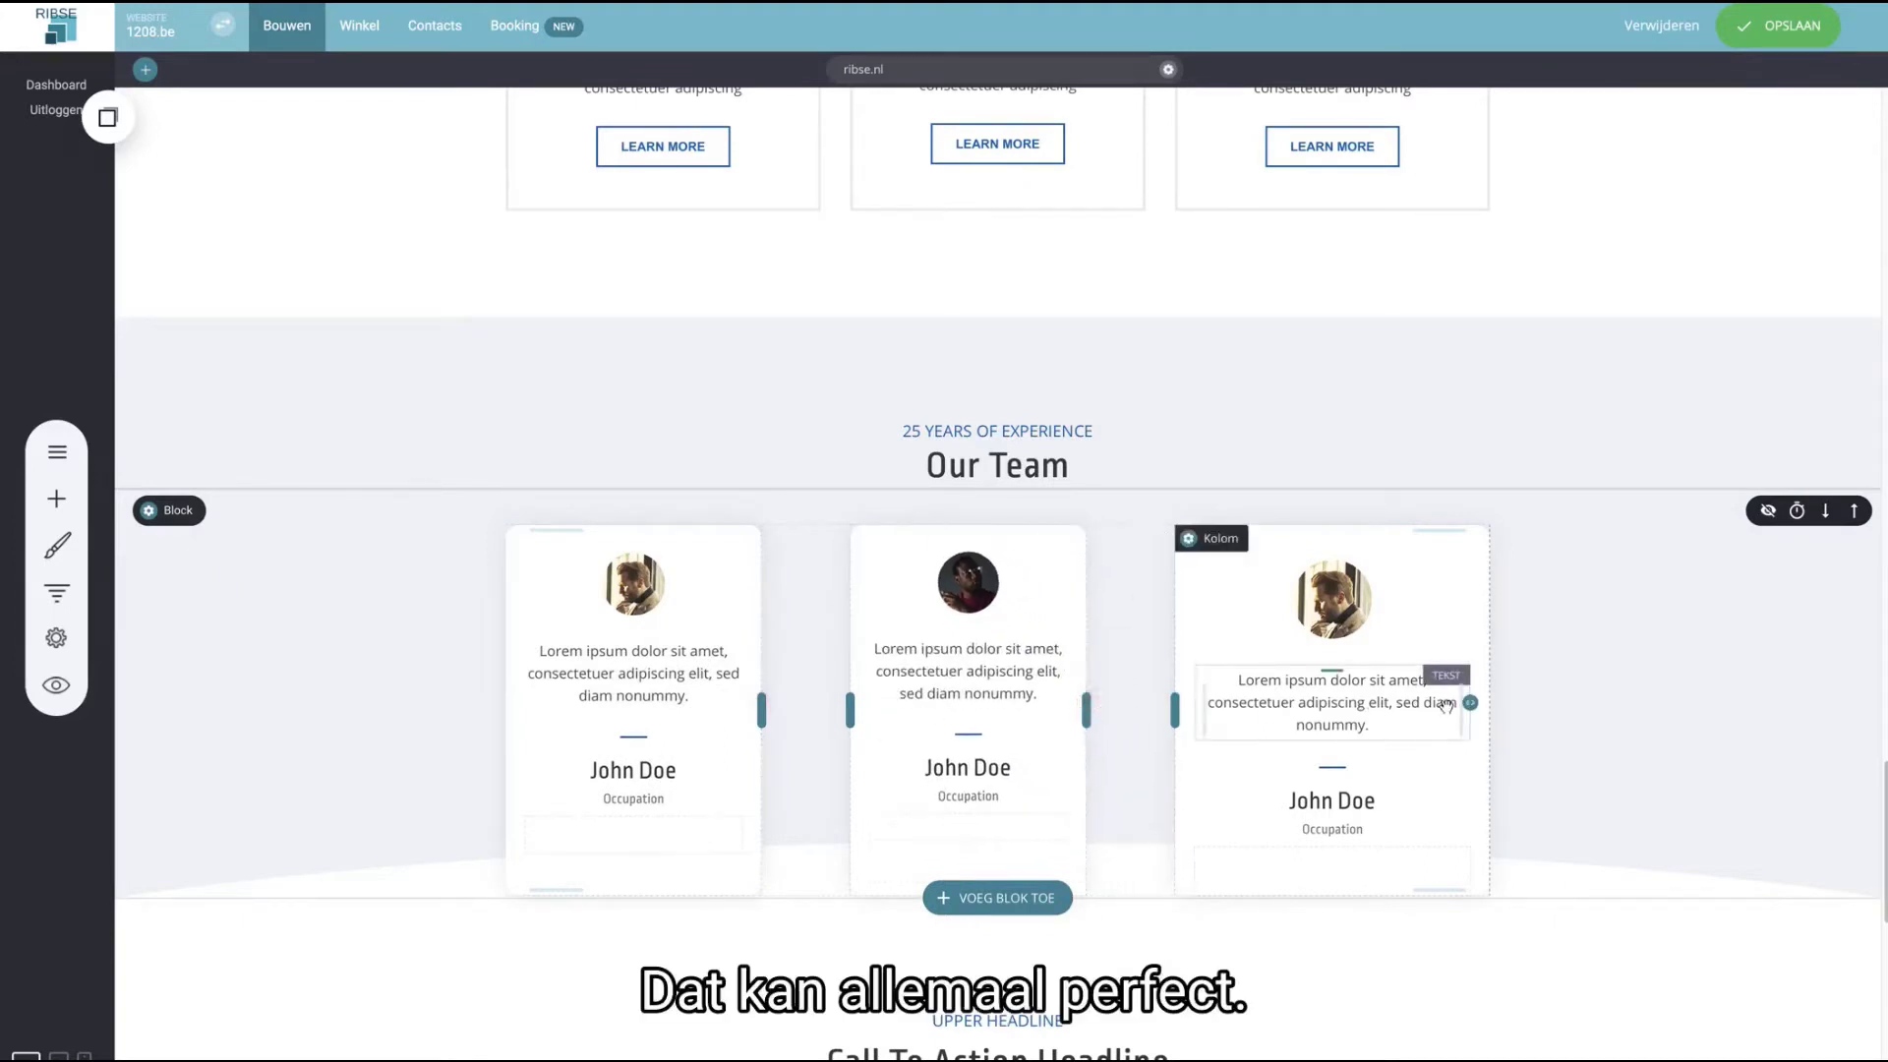
{"action": "left_click_drag", "start_coordinate": [1174, 710], "coordinate": [1246, 708]}
{"action": "left_click_drag", "start_coordinate": [849, 693], "coordinate": [889, 692]}
{"action": "left_click_drag", "start_coordinate": [1087, 683], "coordinate": [1133, 685]}
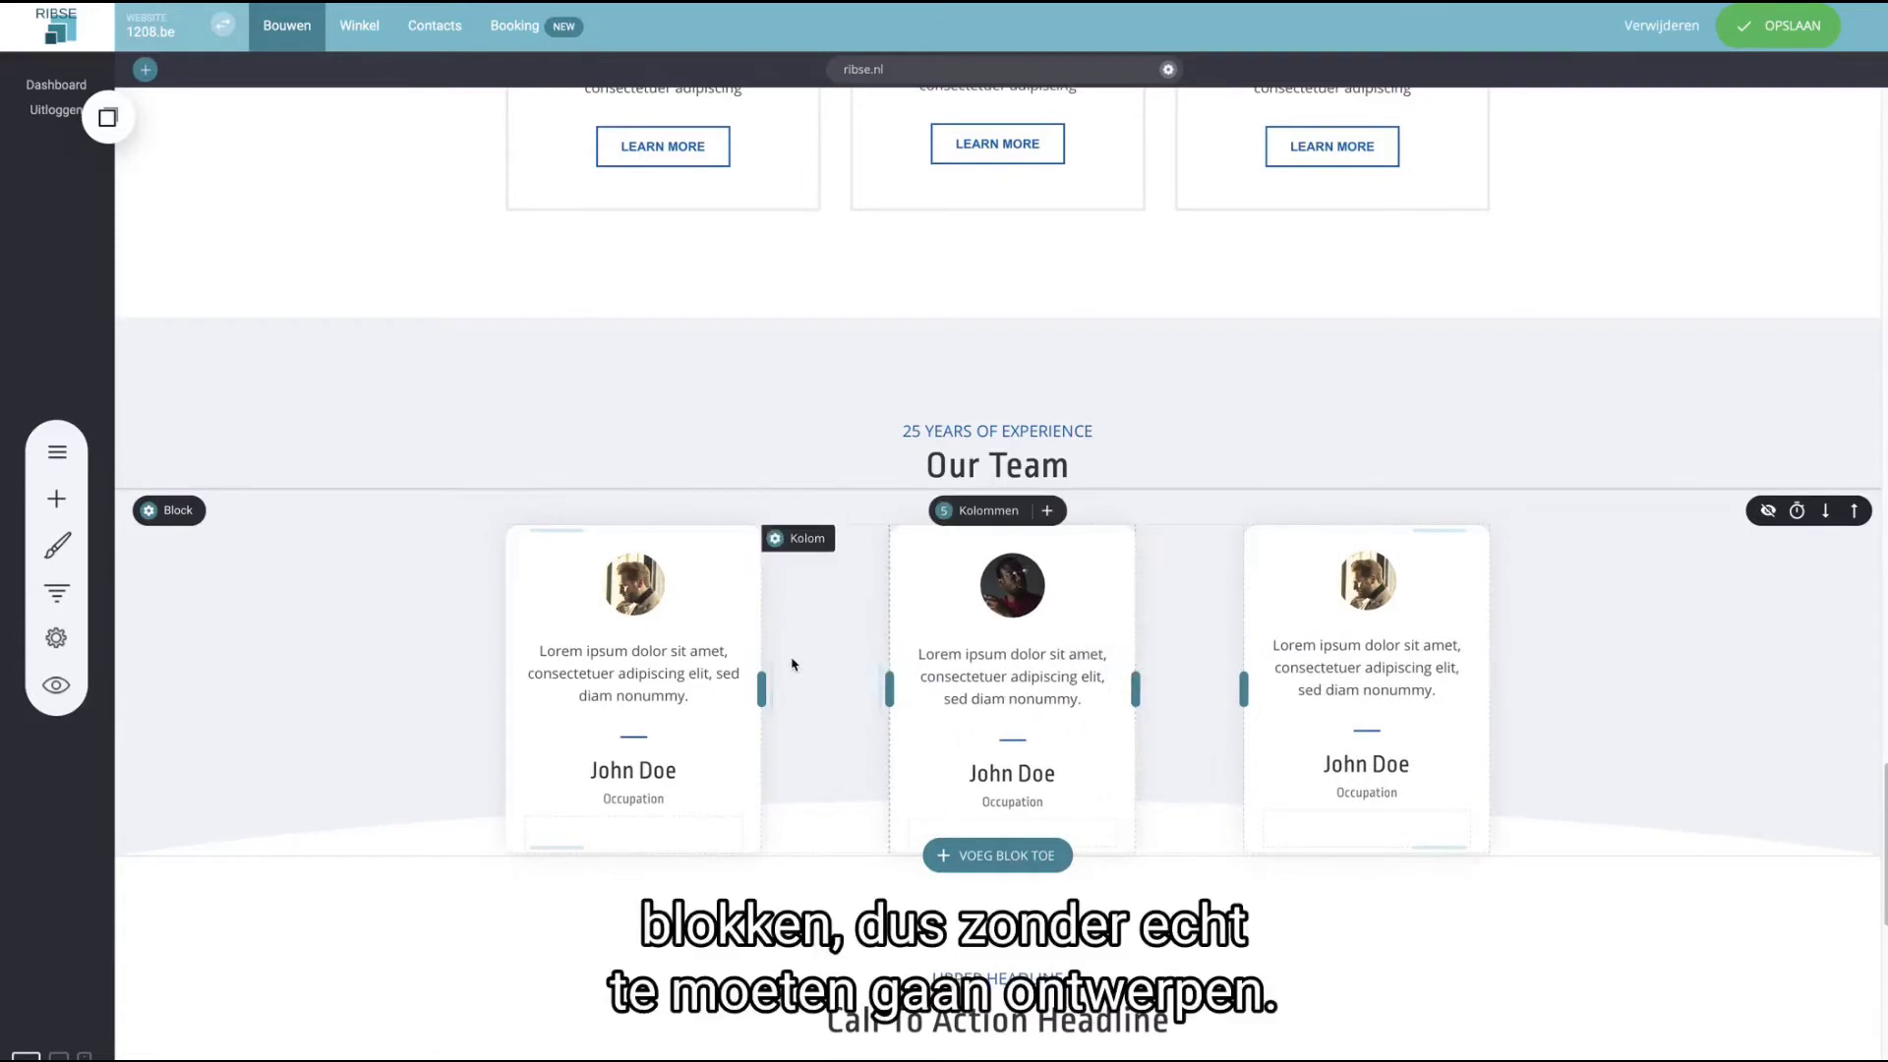
- Change the footer heading "Accountant" to "Boekhouder"
{"action": "scroll", "coordinate": [793, 664], "scroll_direction": "down", "scroll_amount": 4}
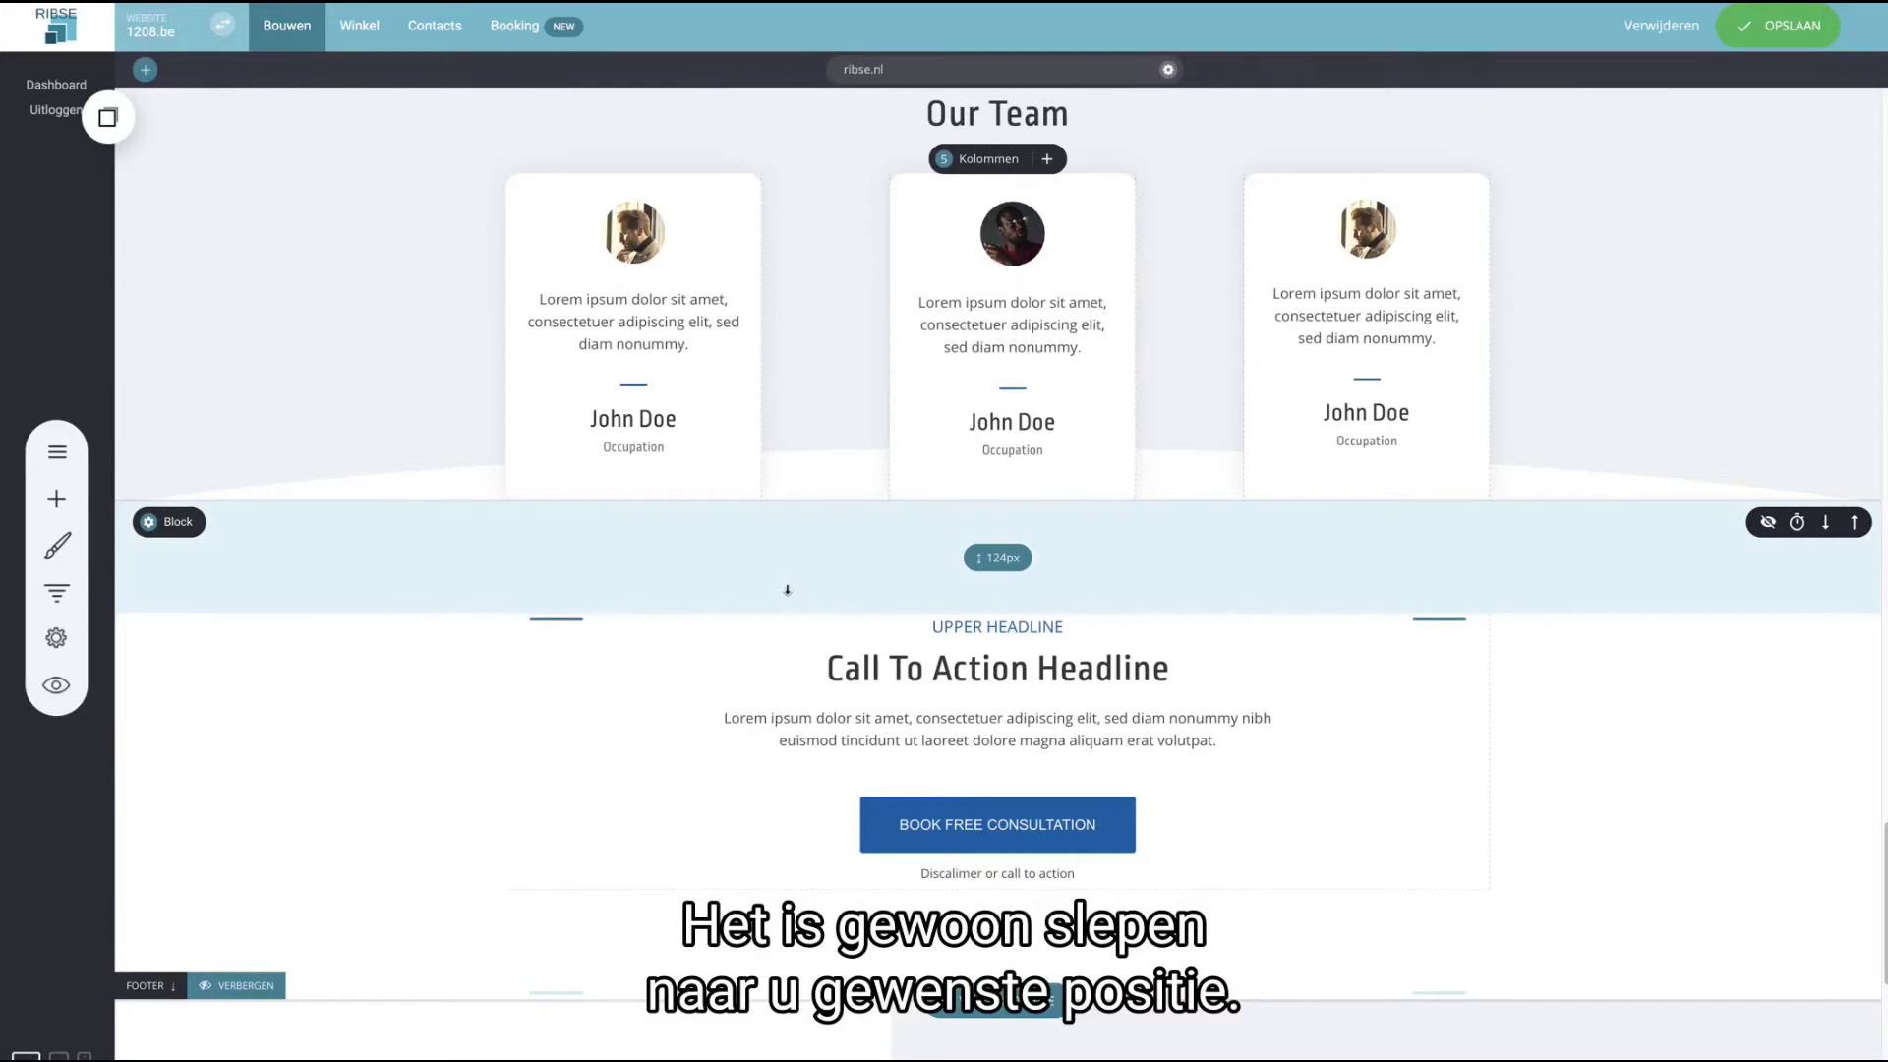
{"action": "scroll", "coordinate": [786, 590], "scroll_direction": "down", "scroll_amount": 5}
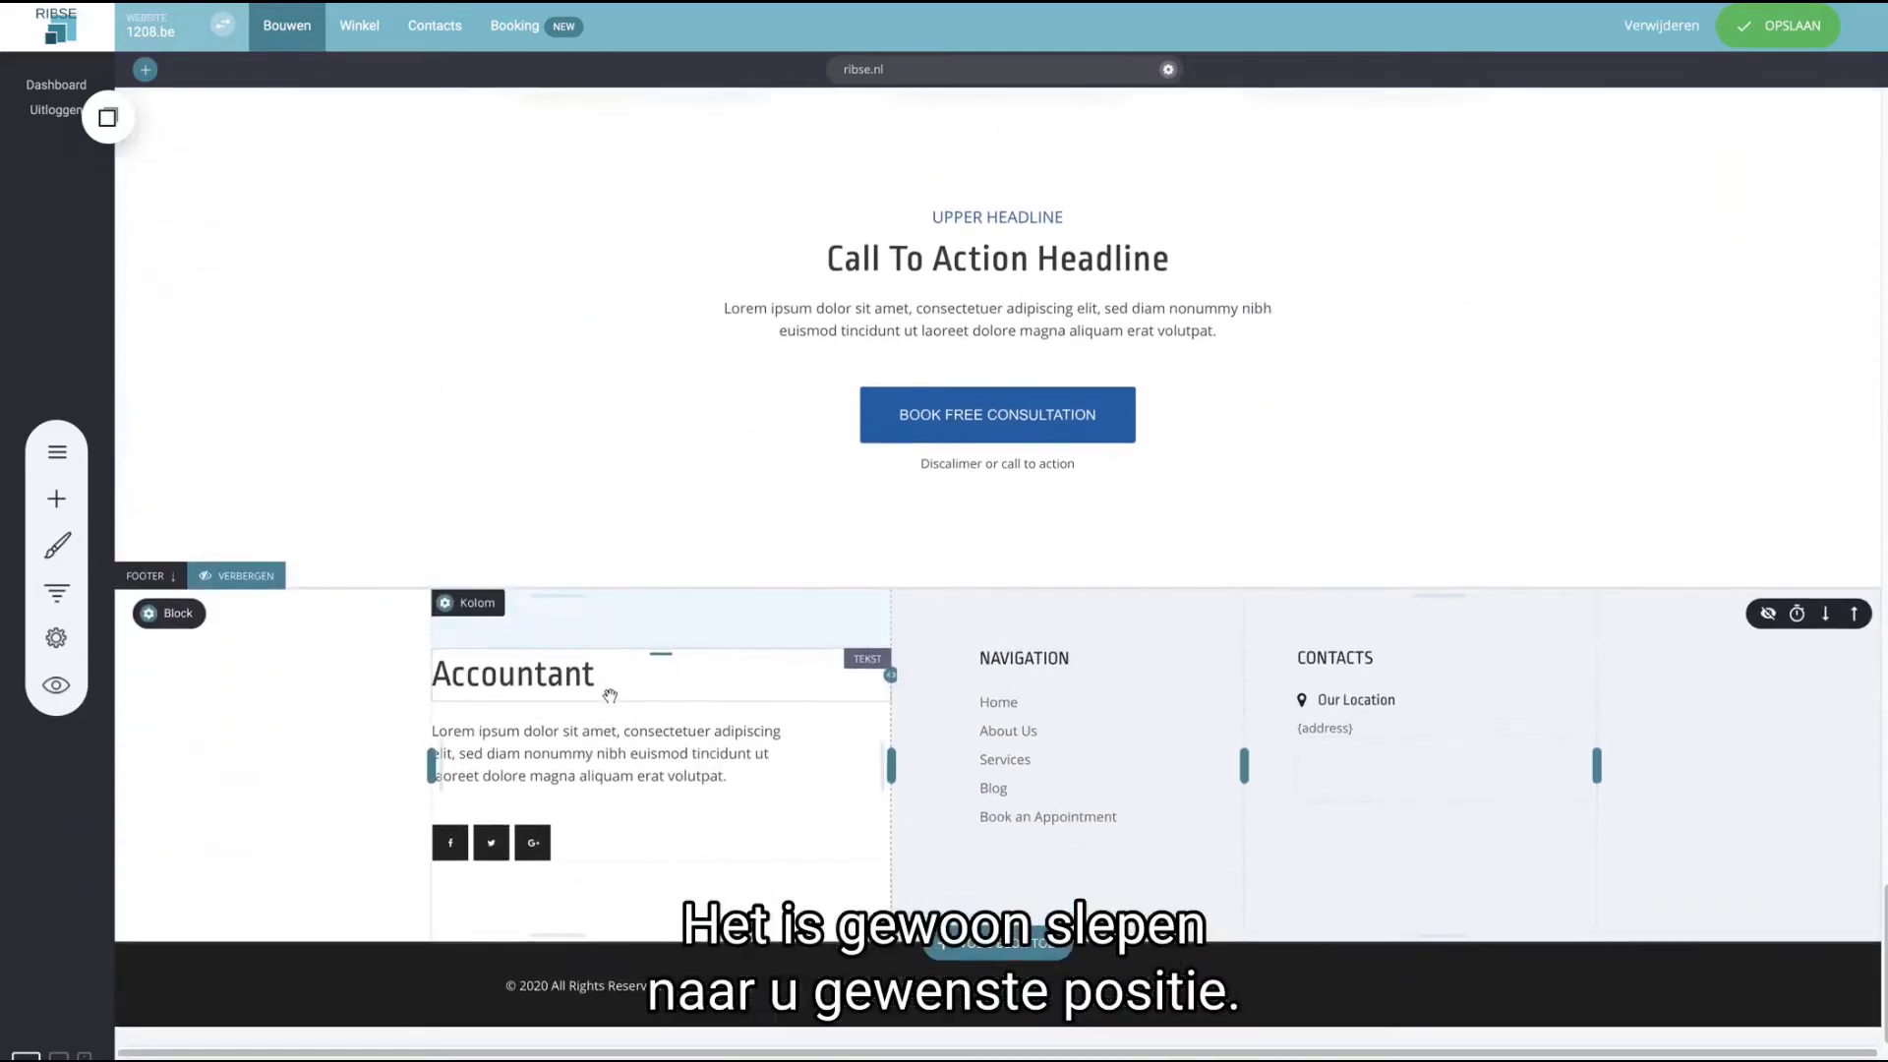
{"action": "left_click", "coordinate": [534, 683]}
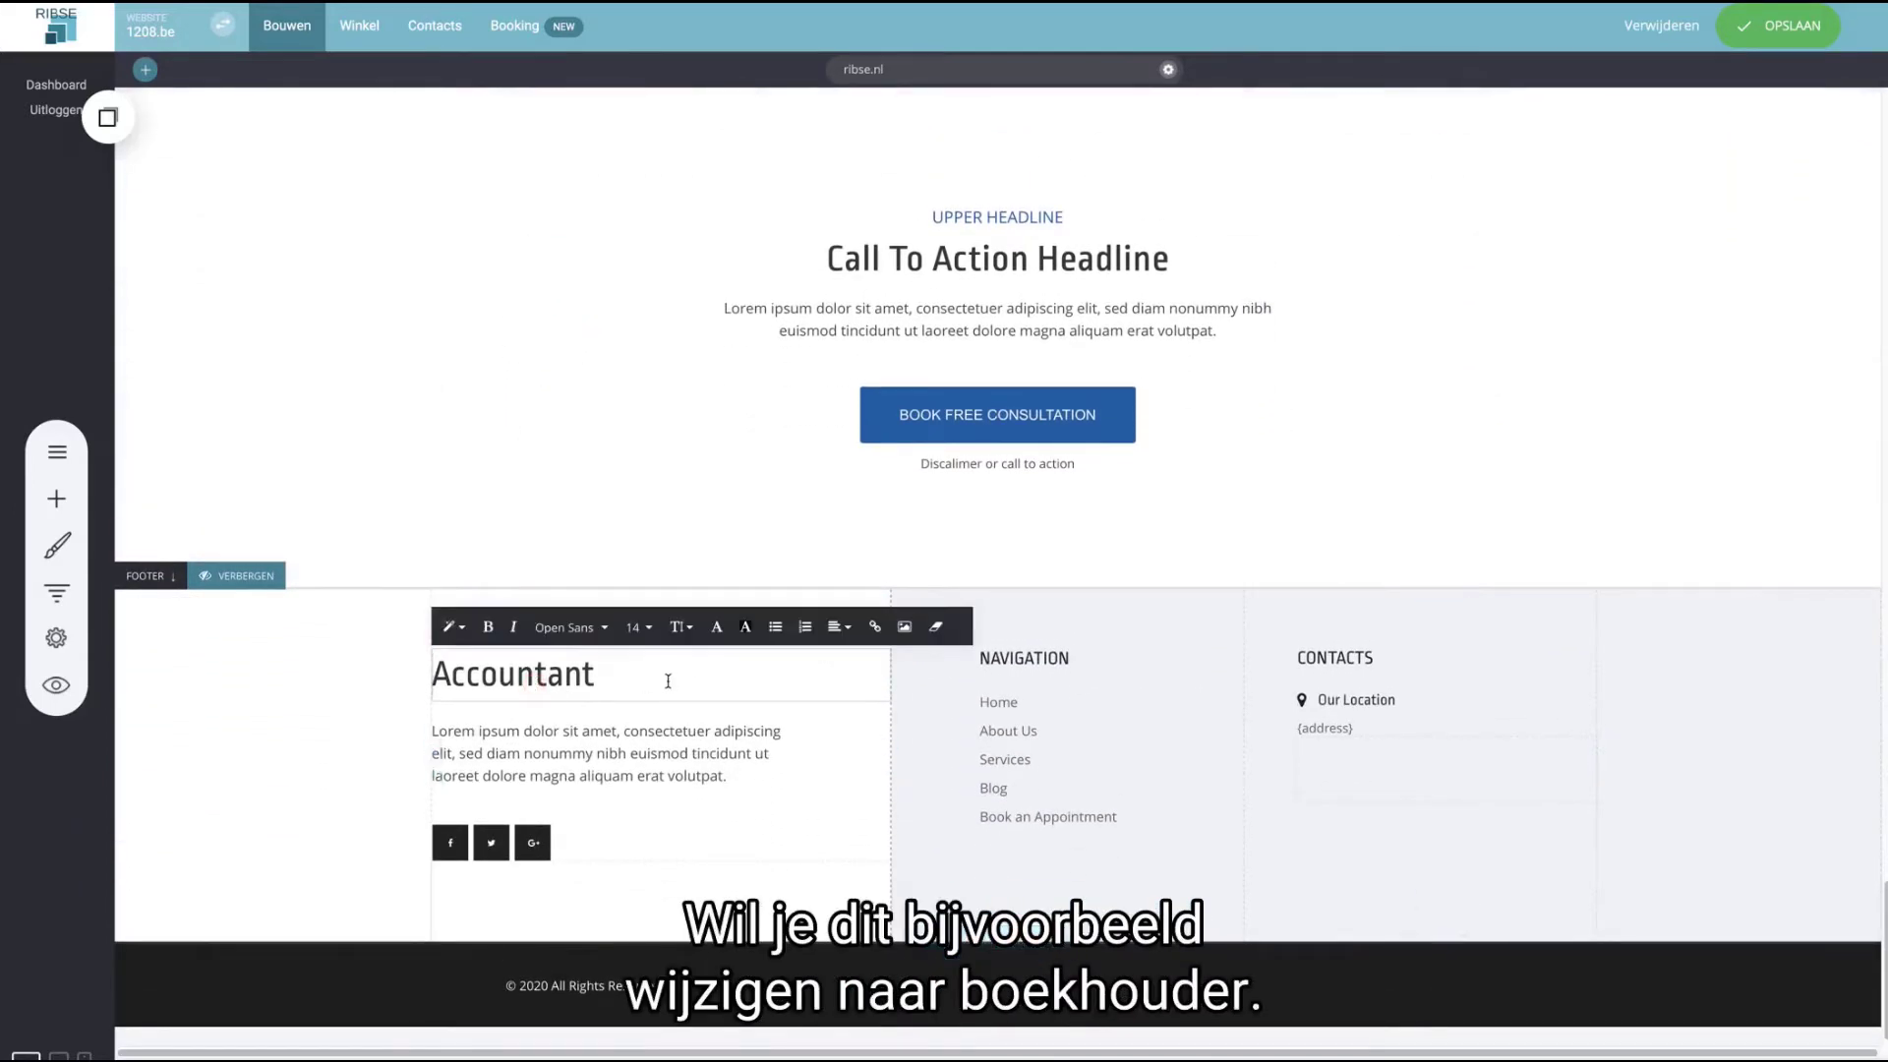
{"action": "left_click_drag", "start_coordinate": [668, 681], "coordinate": [425, 681]}
{"action": "type", "text": "B"}
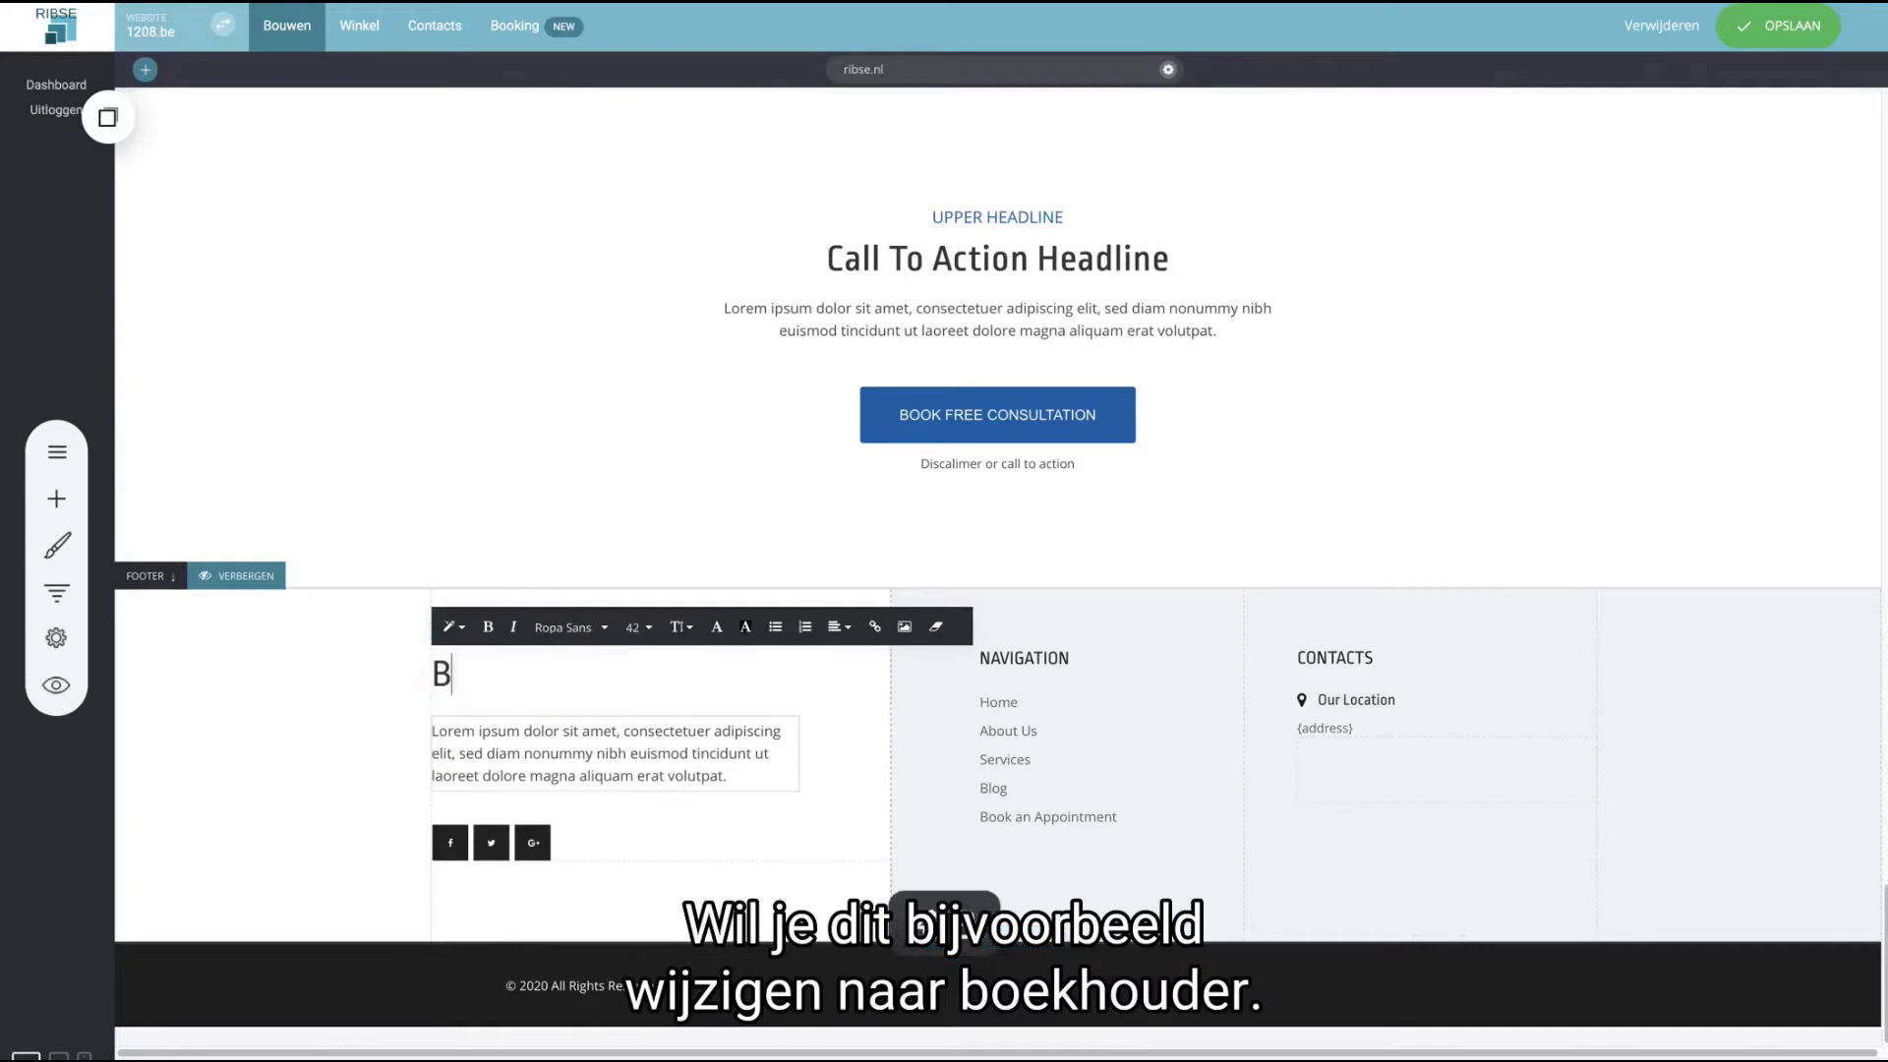
{"action": "type", "text": "oekhouder"}
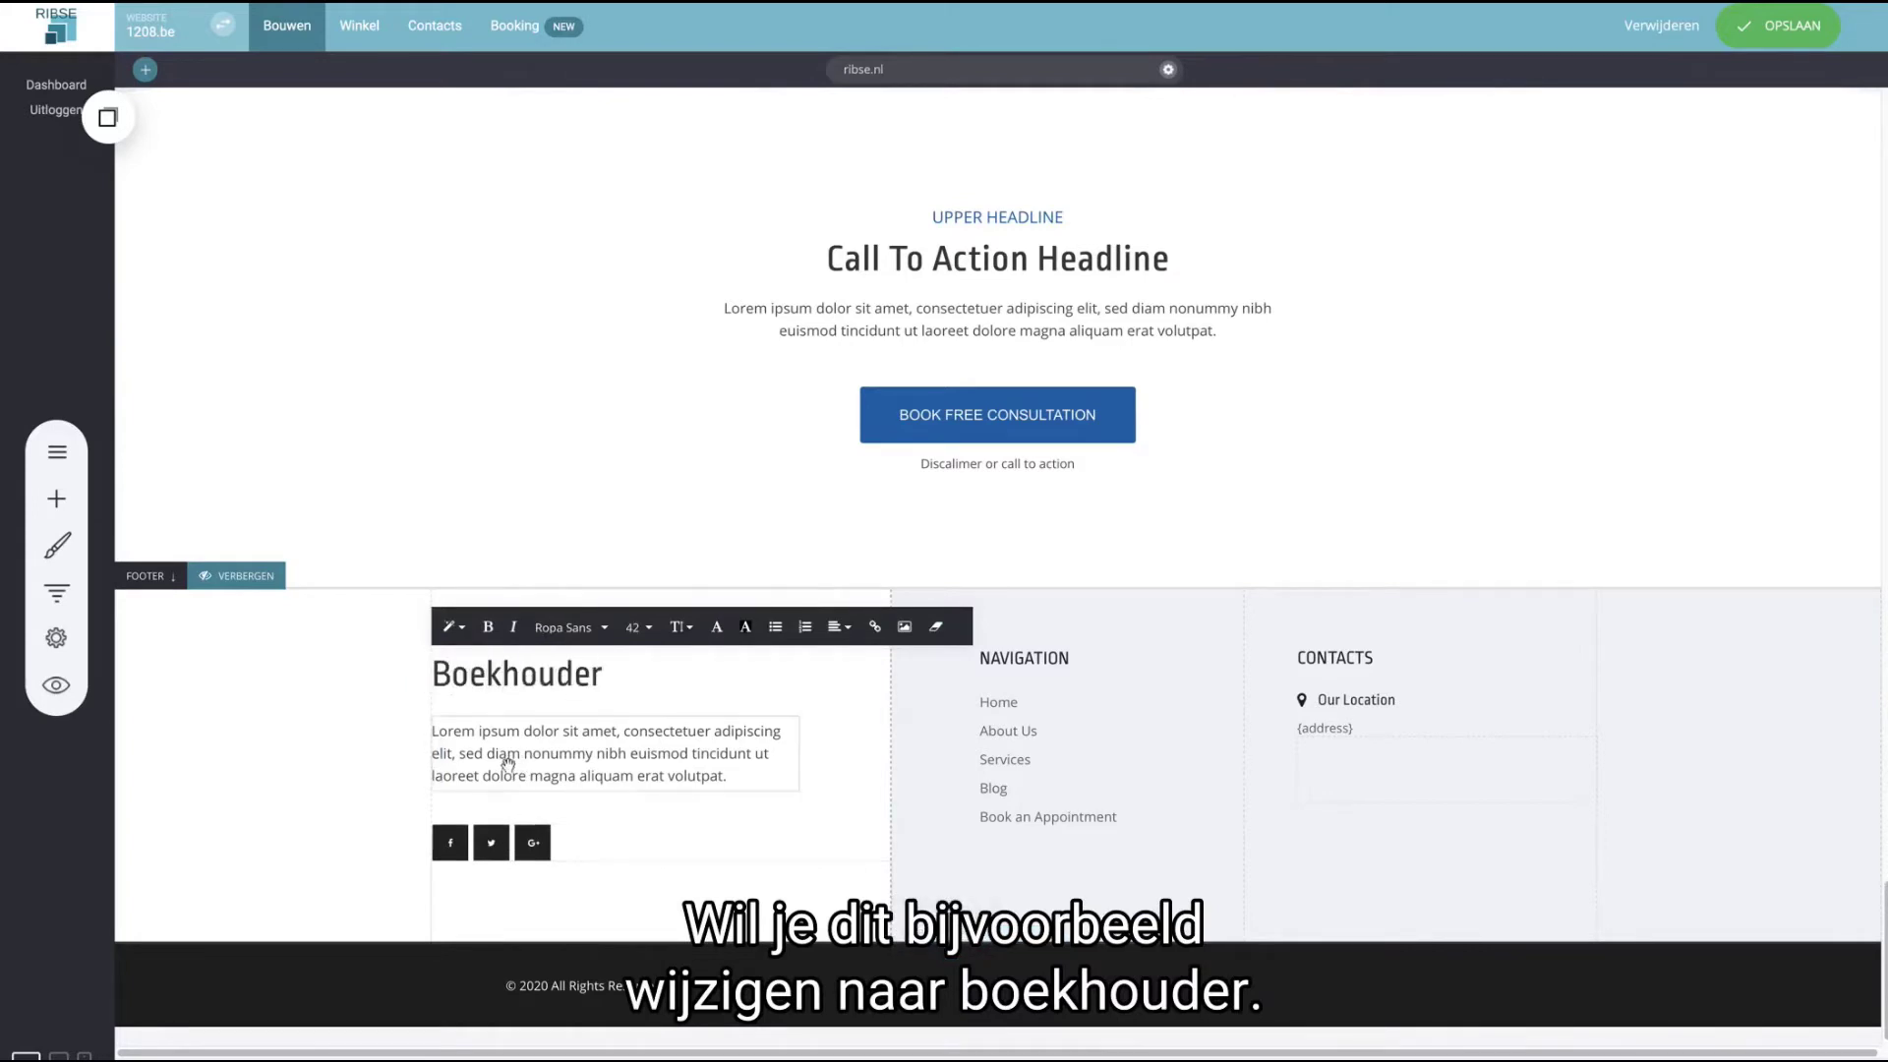
- Make the words "euismod tincidunt" in the footer paragraph bold and colour them green 0B662D
{"action": "left_click", "coordinate": [507, 762]}
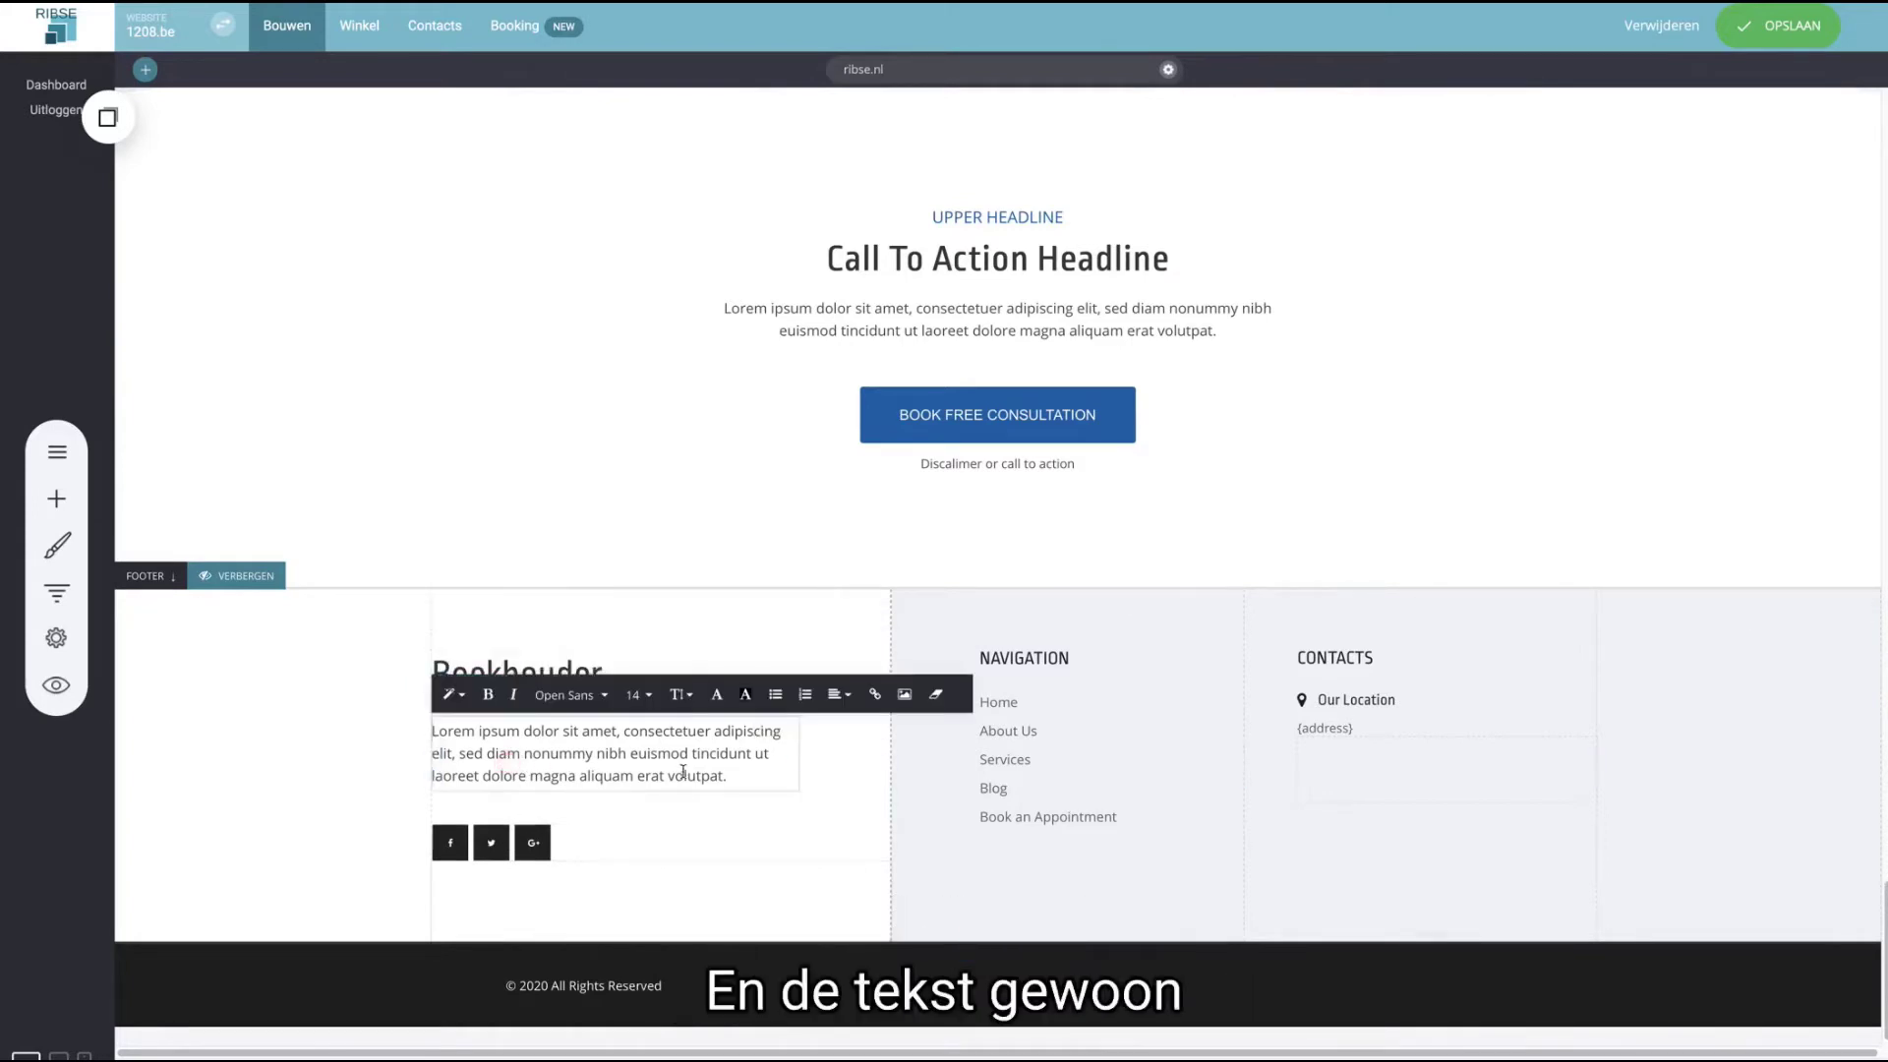
{"action": "left_click_drag", "start_coordinate": [737, 774], "coordinate": [312, 737]}
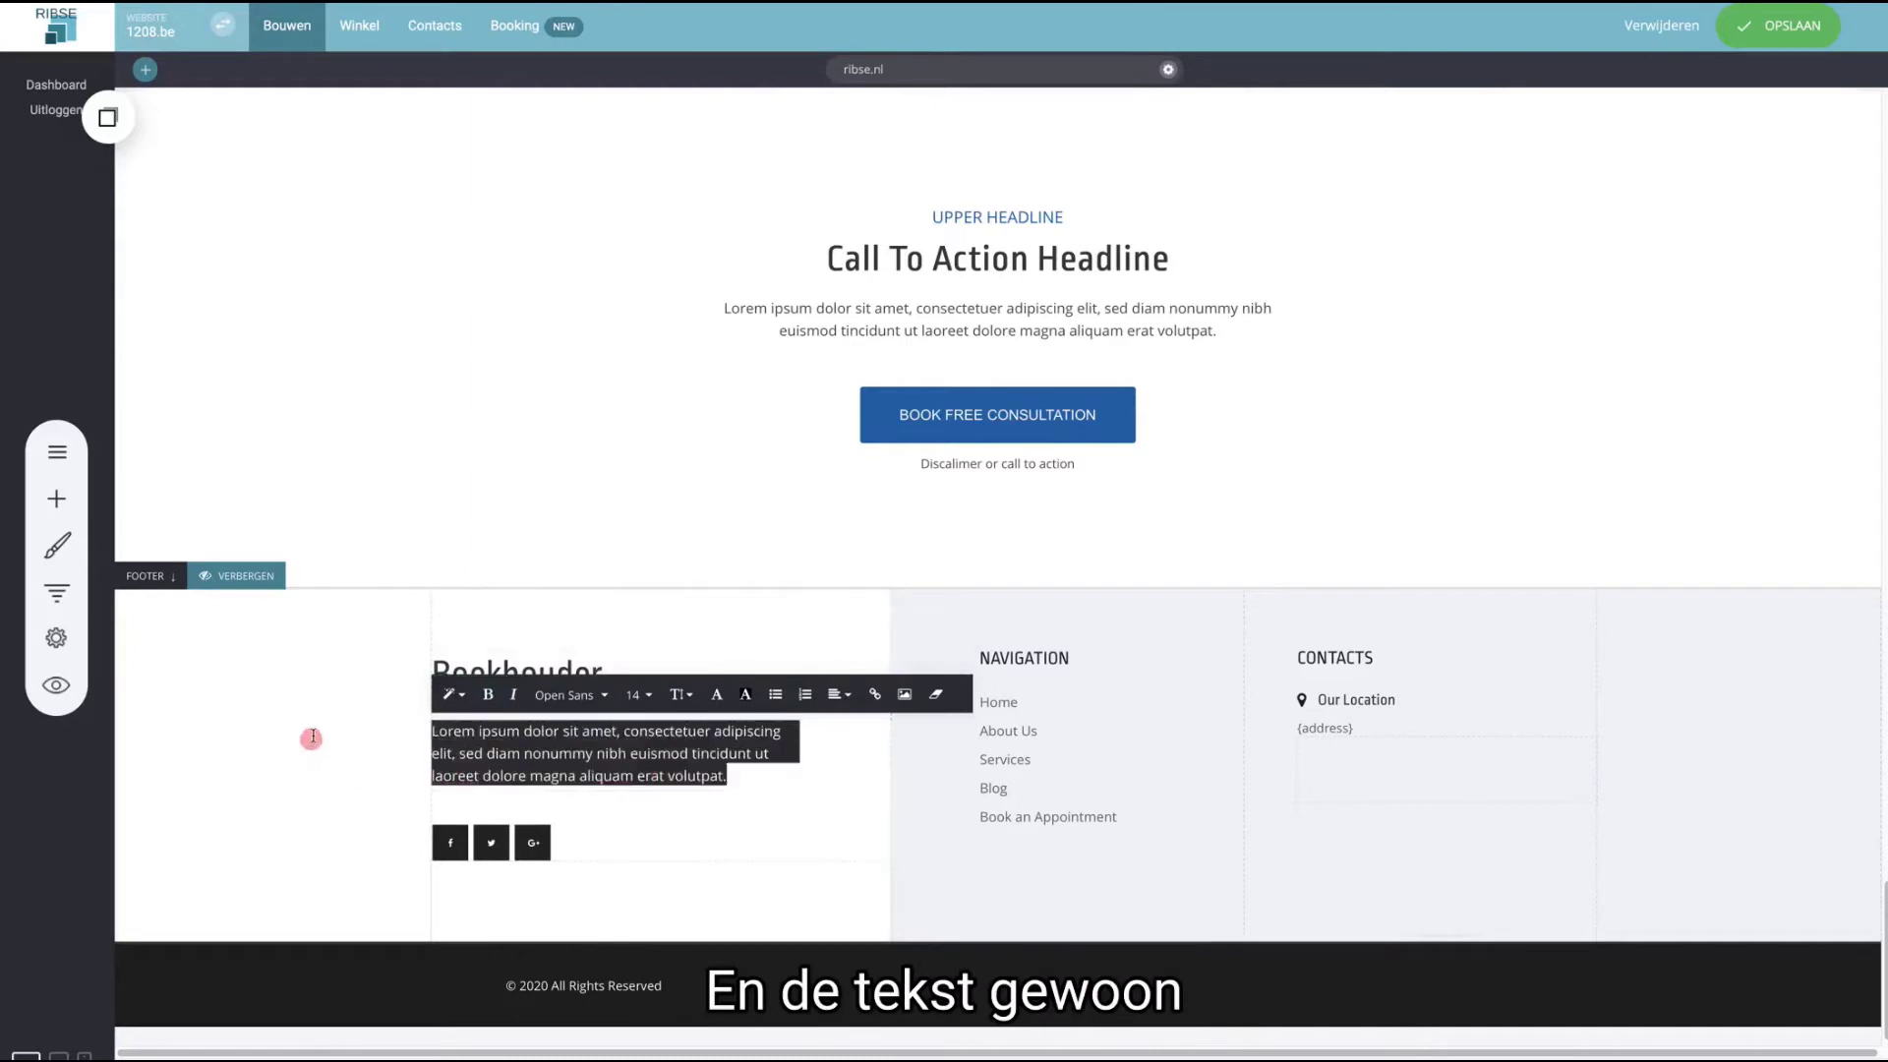
{"action": "left_click", "coordinate": [507, 753]}
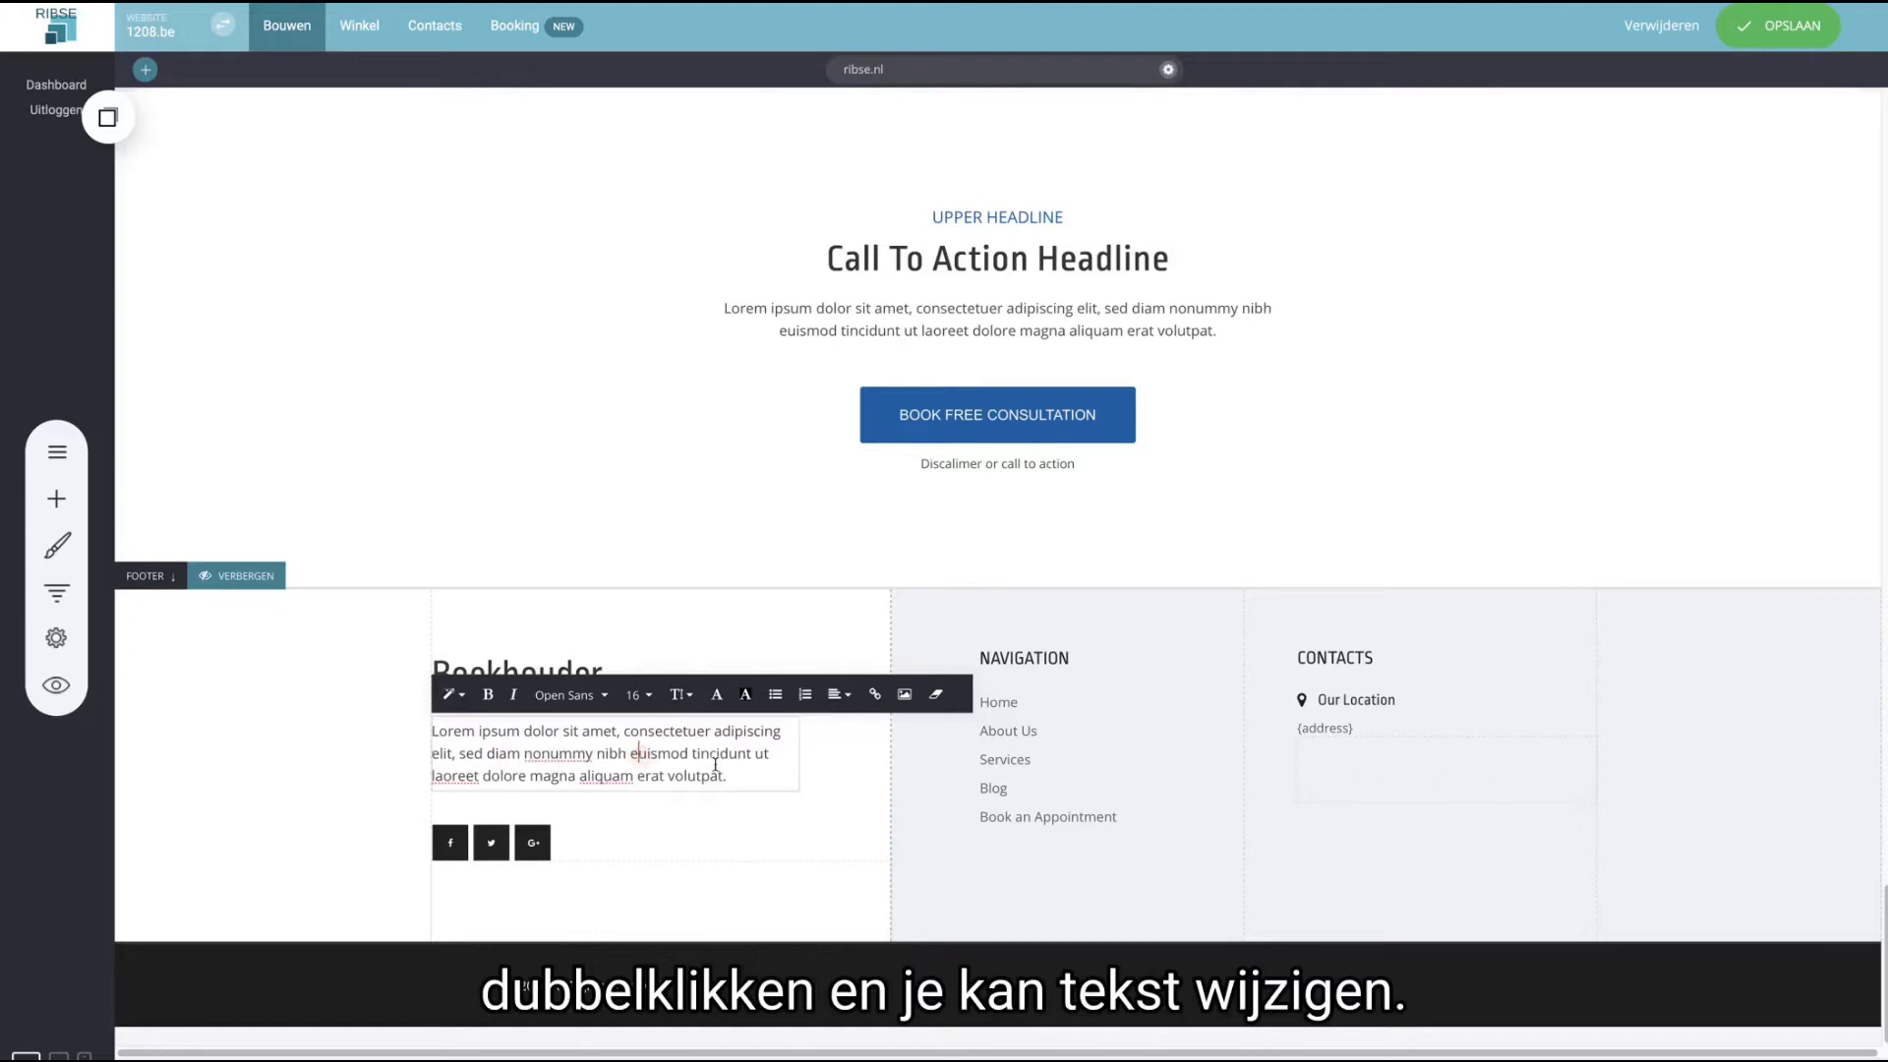
{"action": "double_click", "coordinate": [747, 753]}
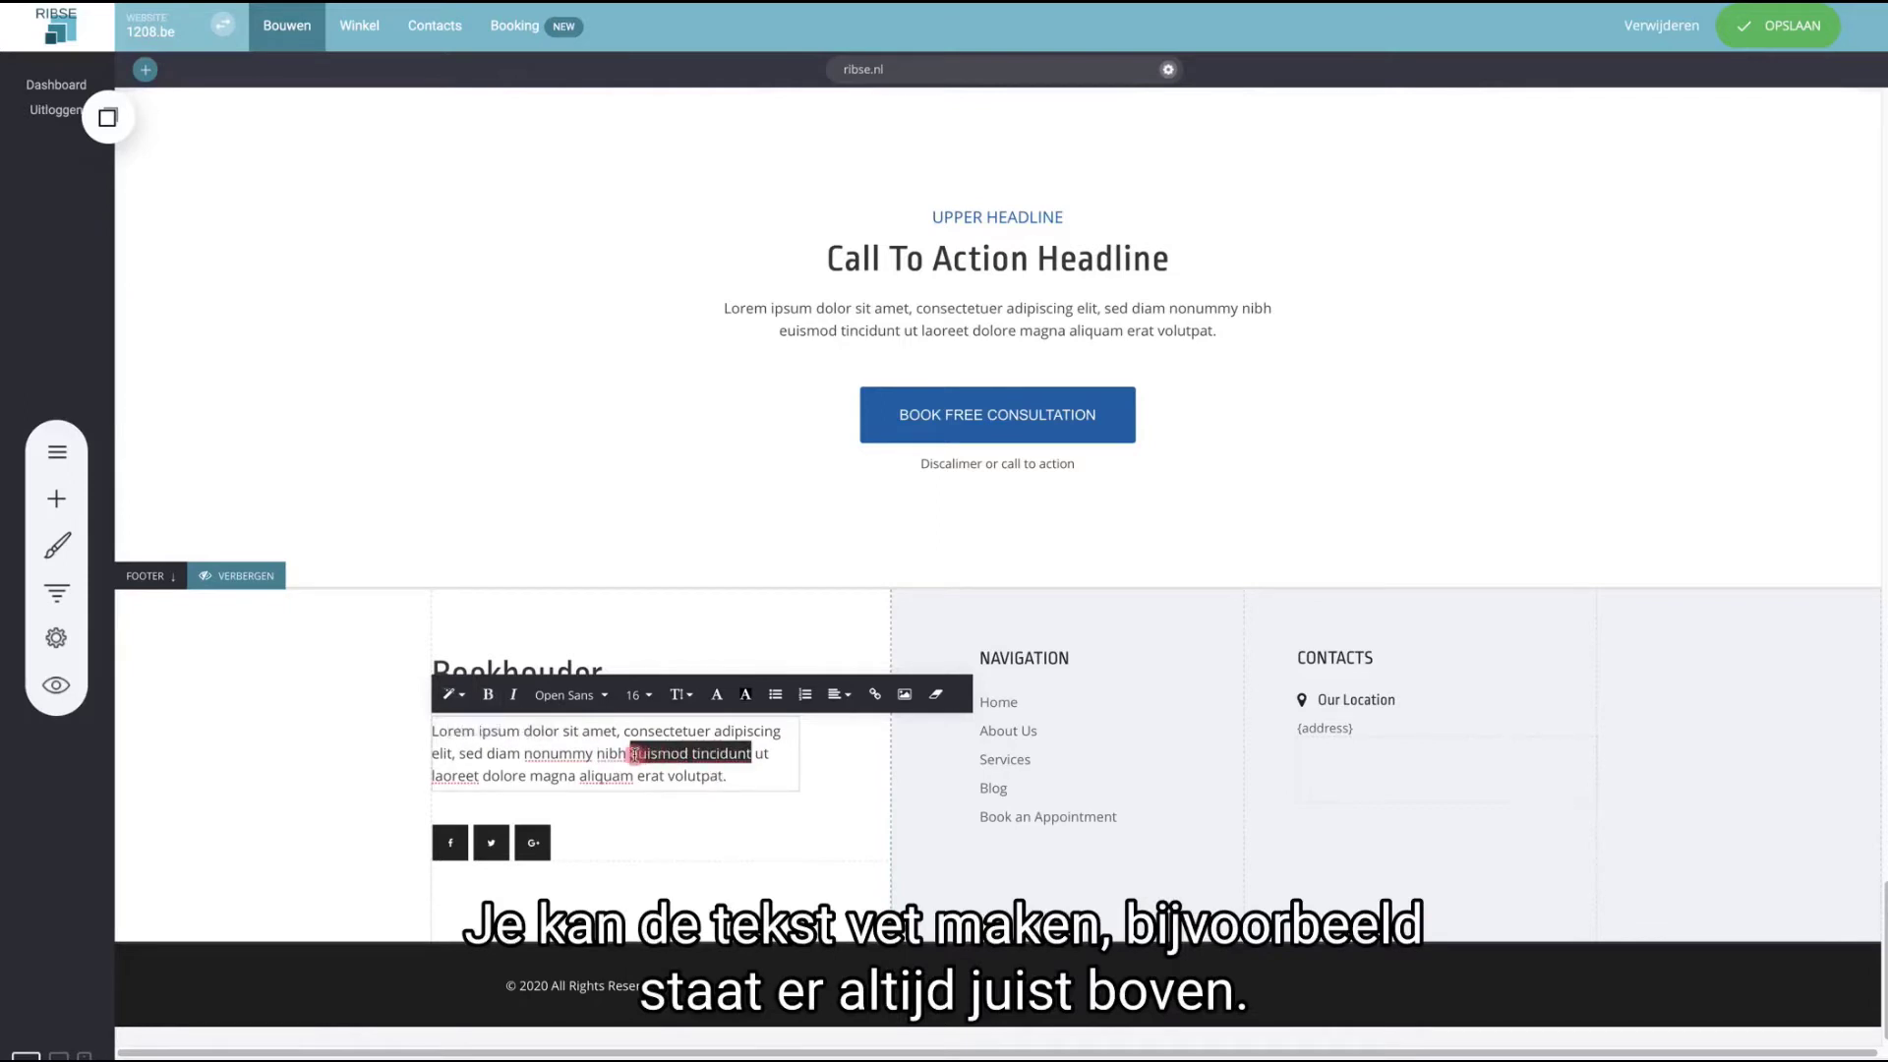
{"action": "left_click", "coordinate": [488, 700]}
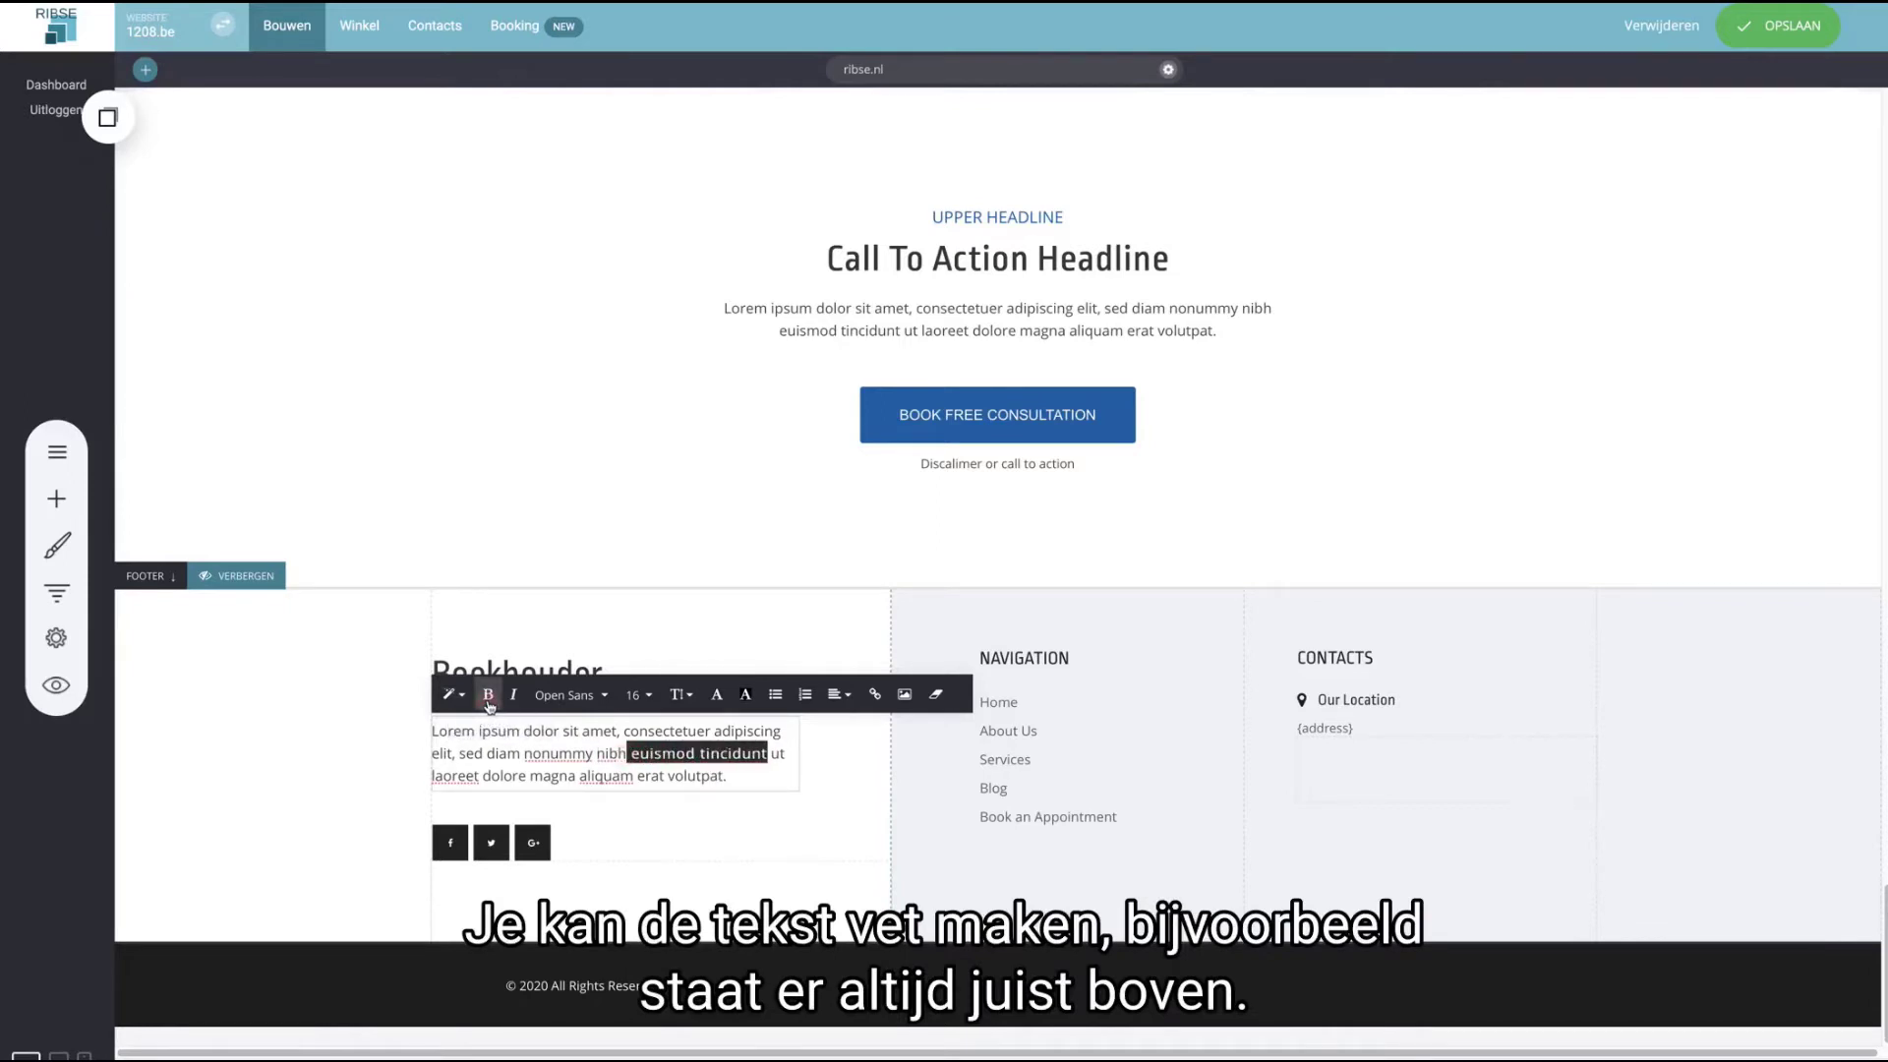
{"action": "left_click", "coordinate": [515, 697]}
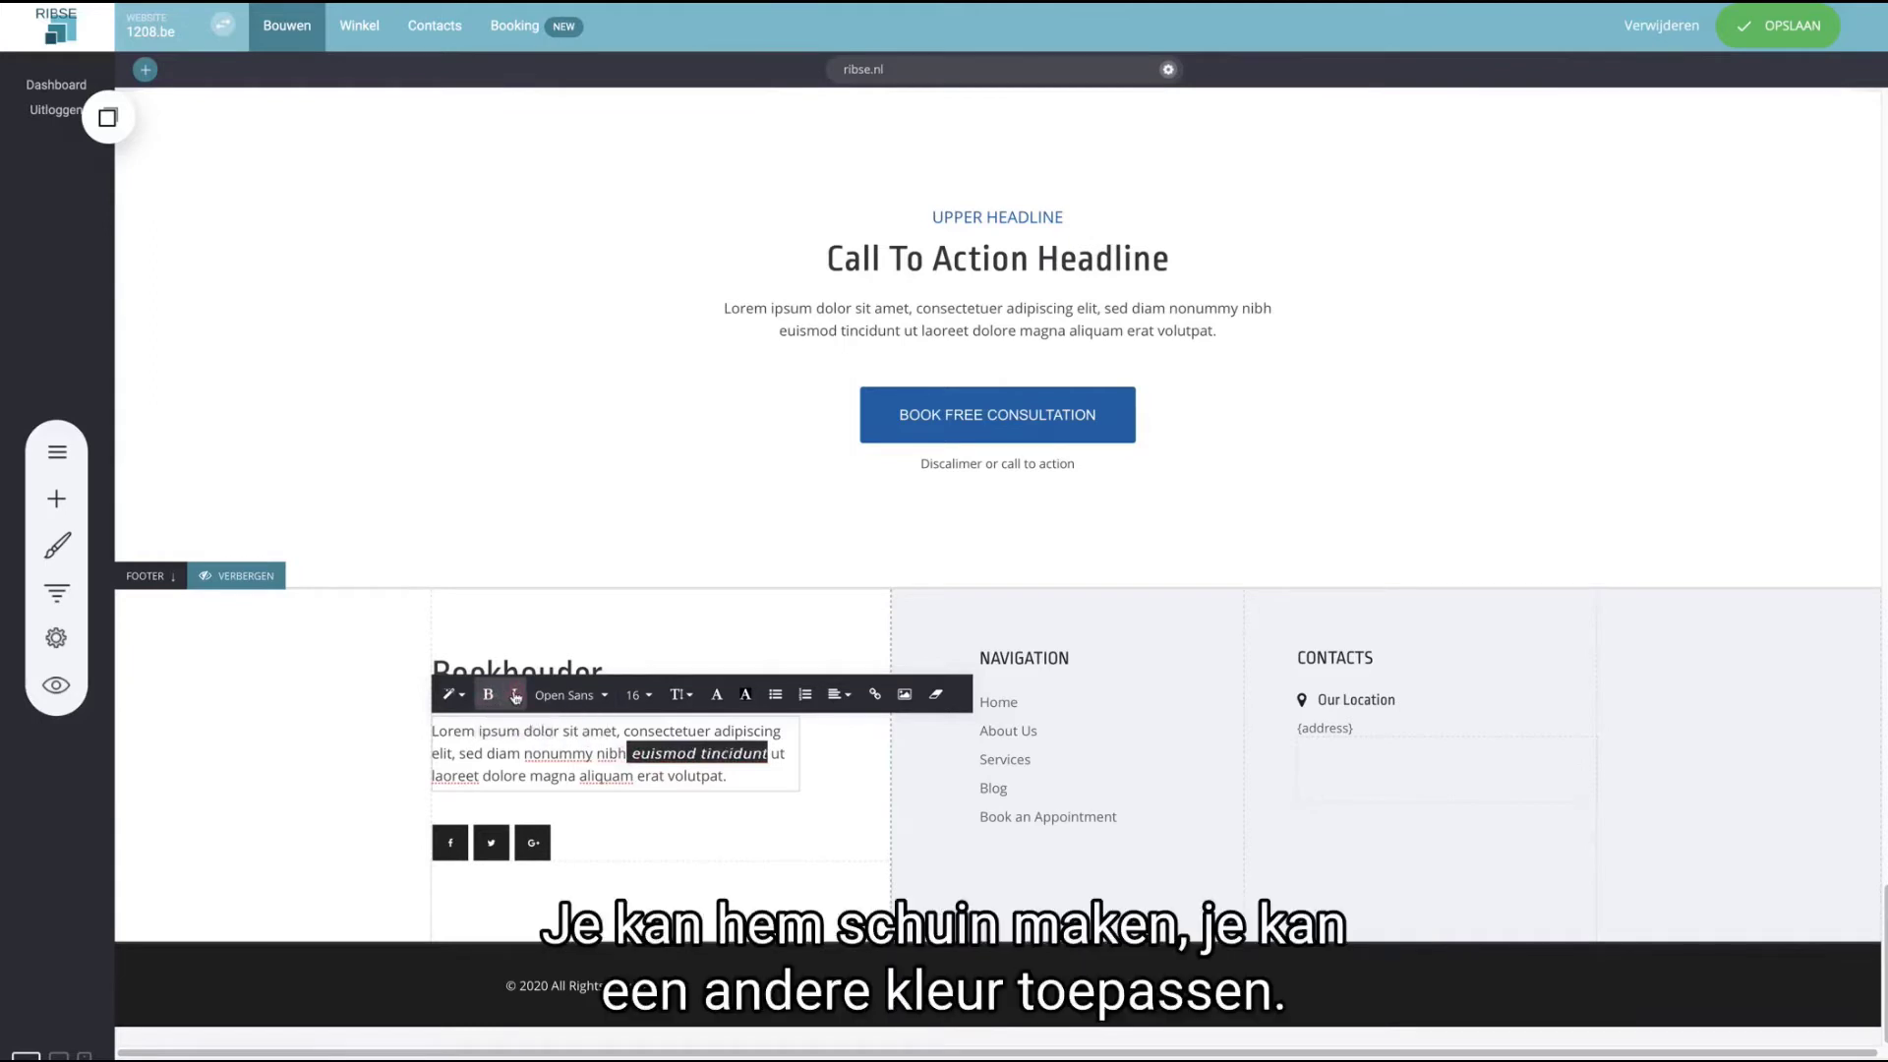
{"action": "left_click", "coordinate": [717, 694]}
{"action": "left_click", "coordinate": [872, 995]}
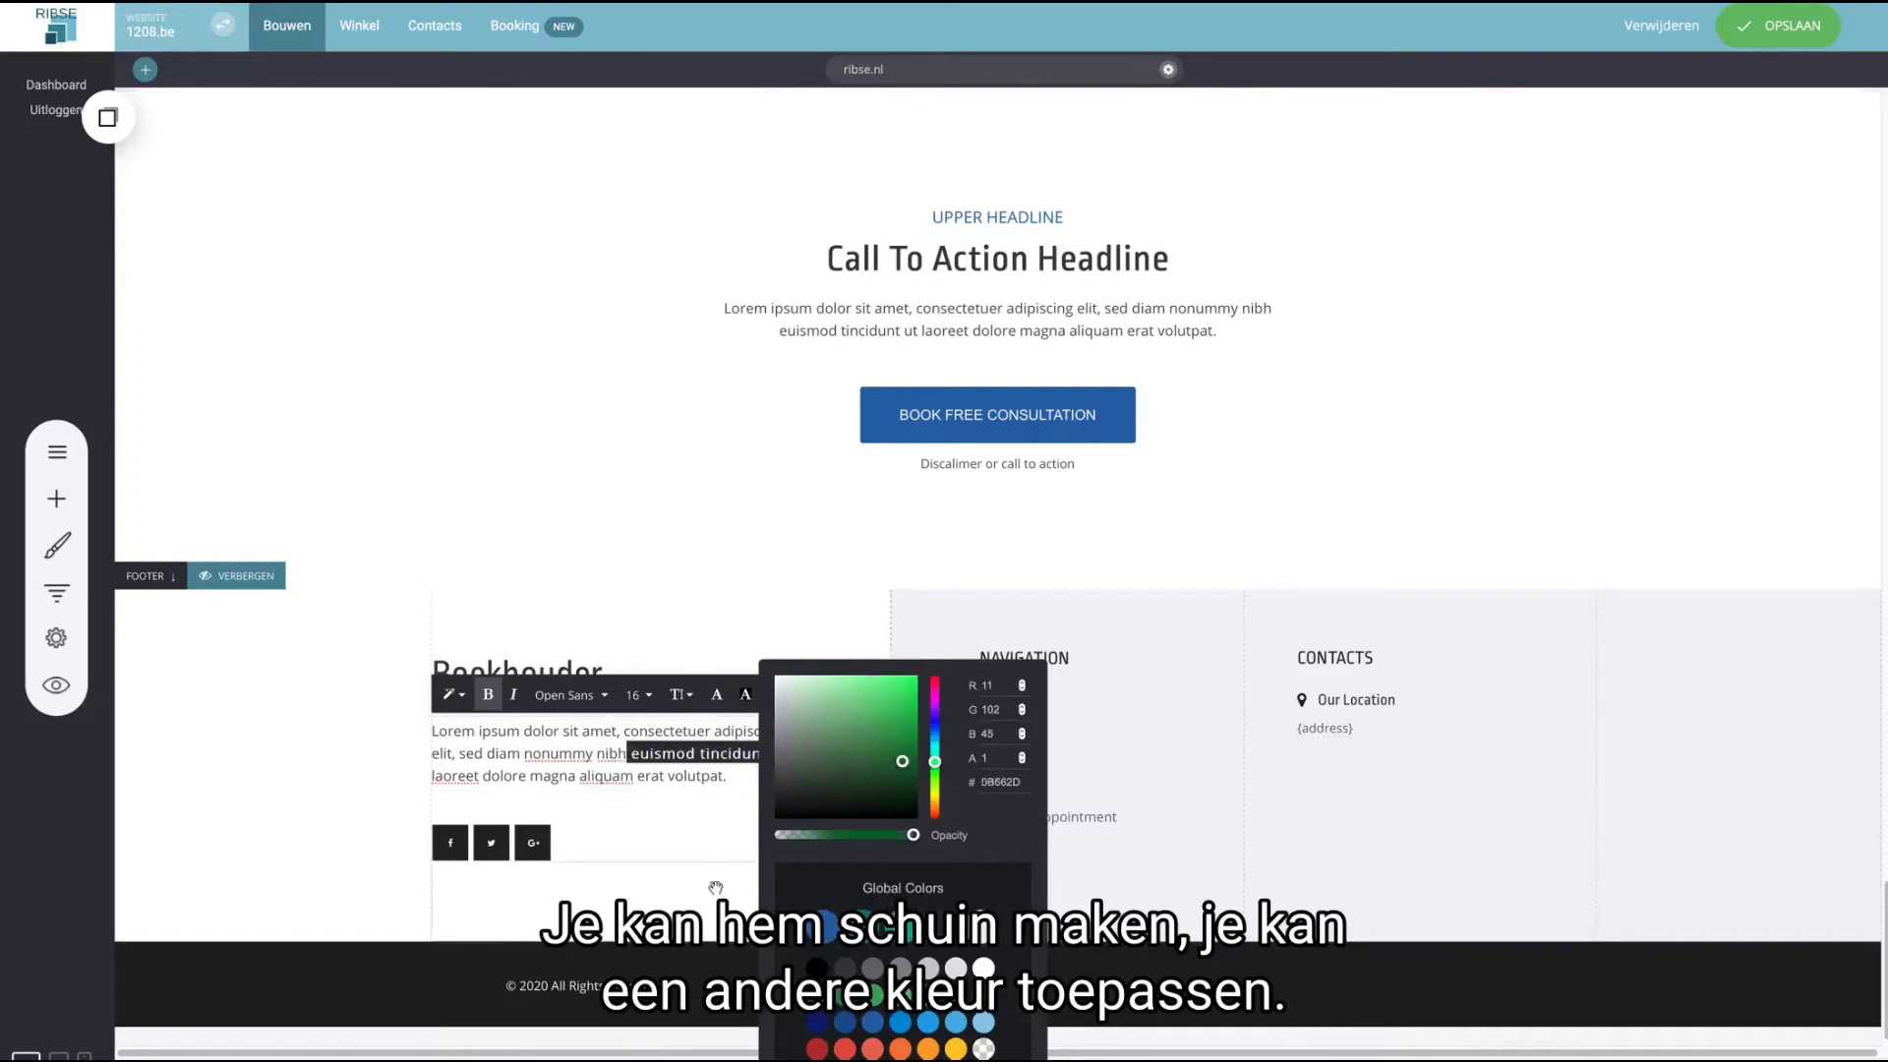
{"action": "left_click", "coordinate": [671, 754]}
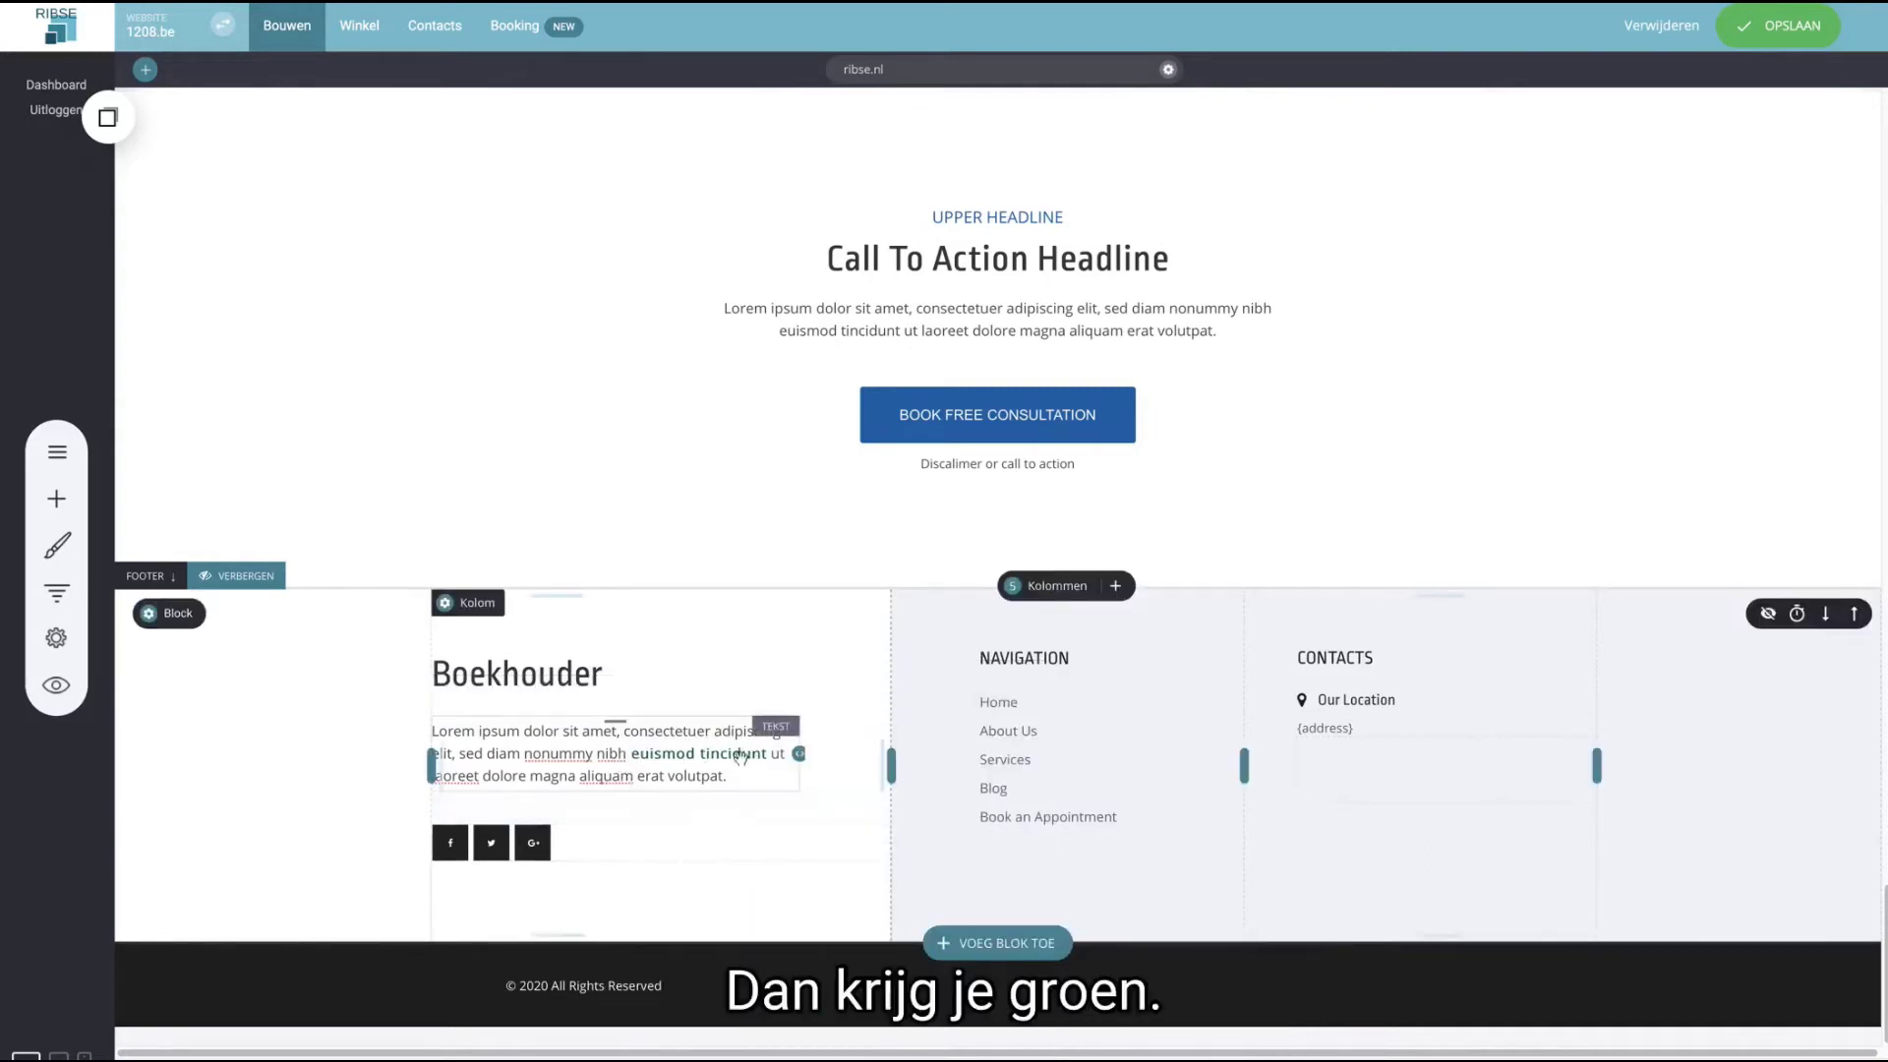
- Copy the footer paragraph and place the copy from the saved elements between the Call To Action paragraph and its button, spanning the column
{"action": "left_click", "coordinate": [656, 757]}
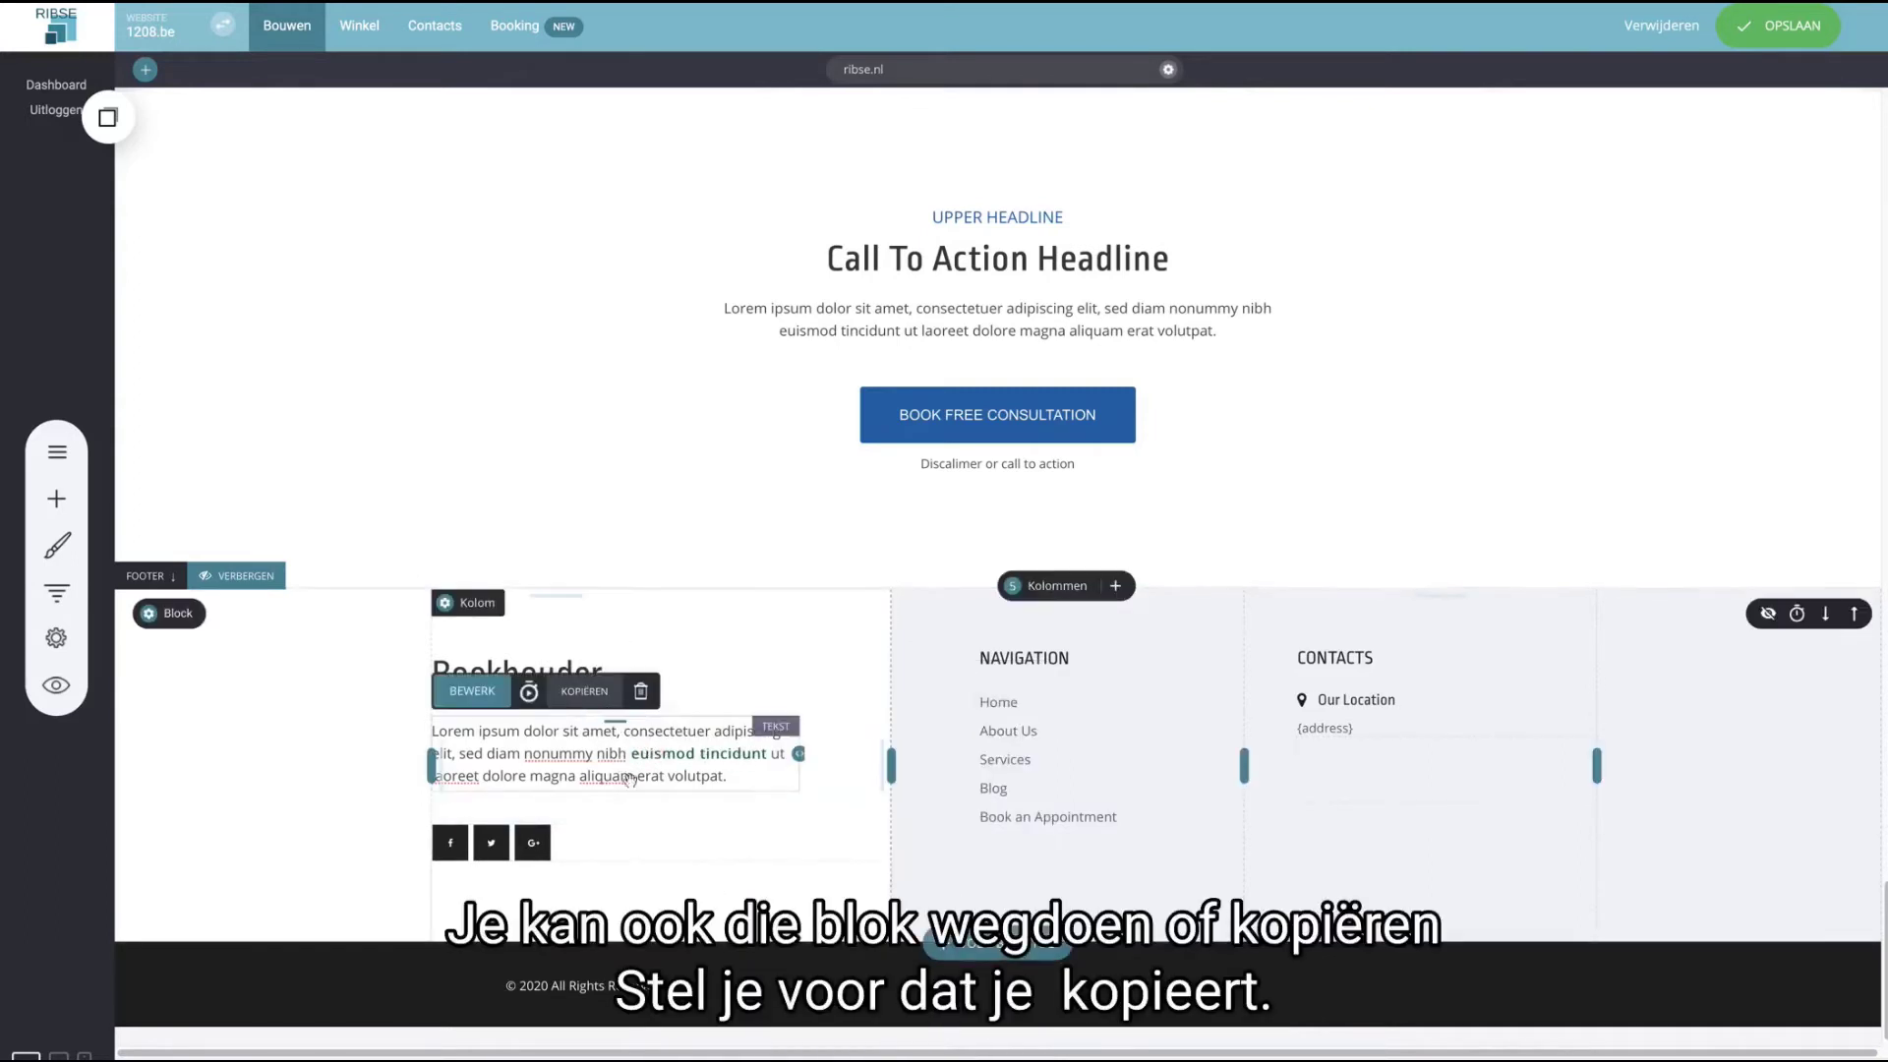
{"action": "left_click", "coordinate": [584, 691]}
{"action": "left_click", "coordinate": [103, 119]}
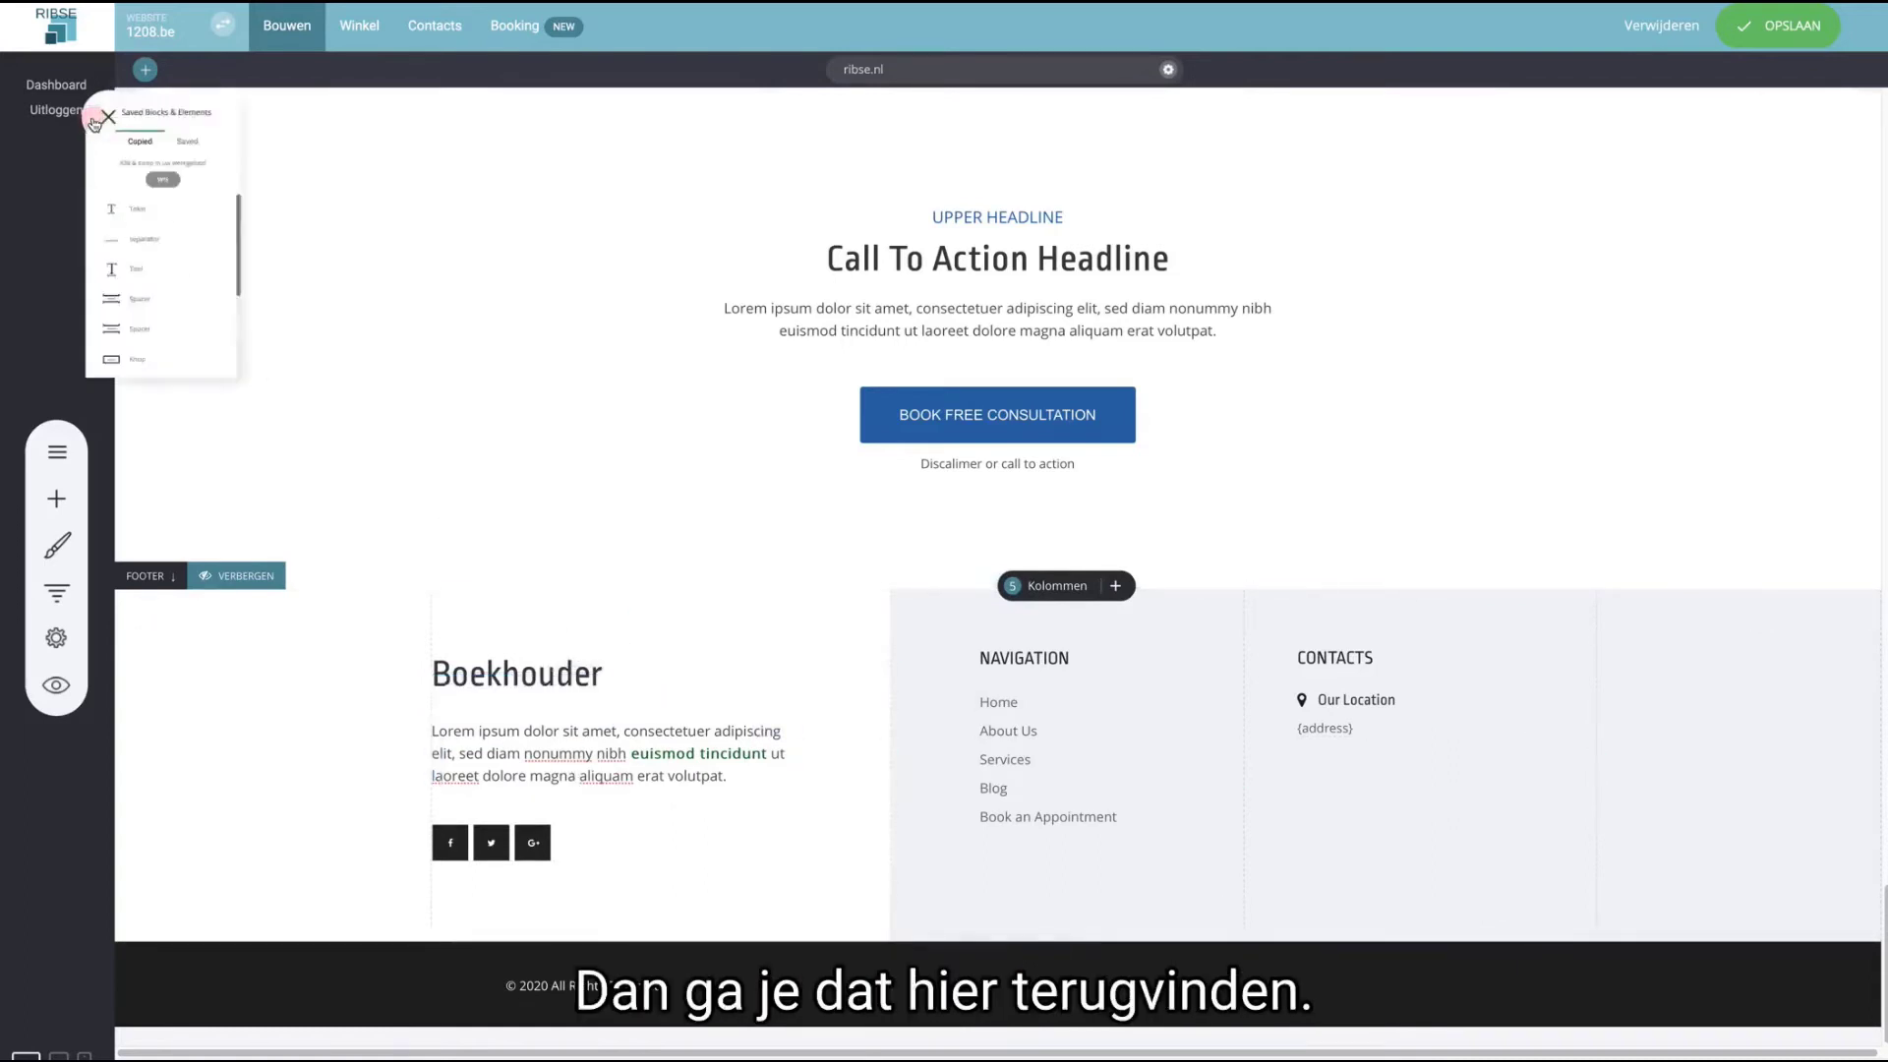
{"action": "left_click_drag", "start_coordinate": [163, 287], "coordinate": [981, 374]}
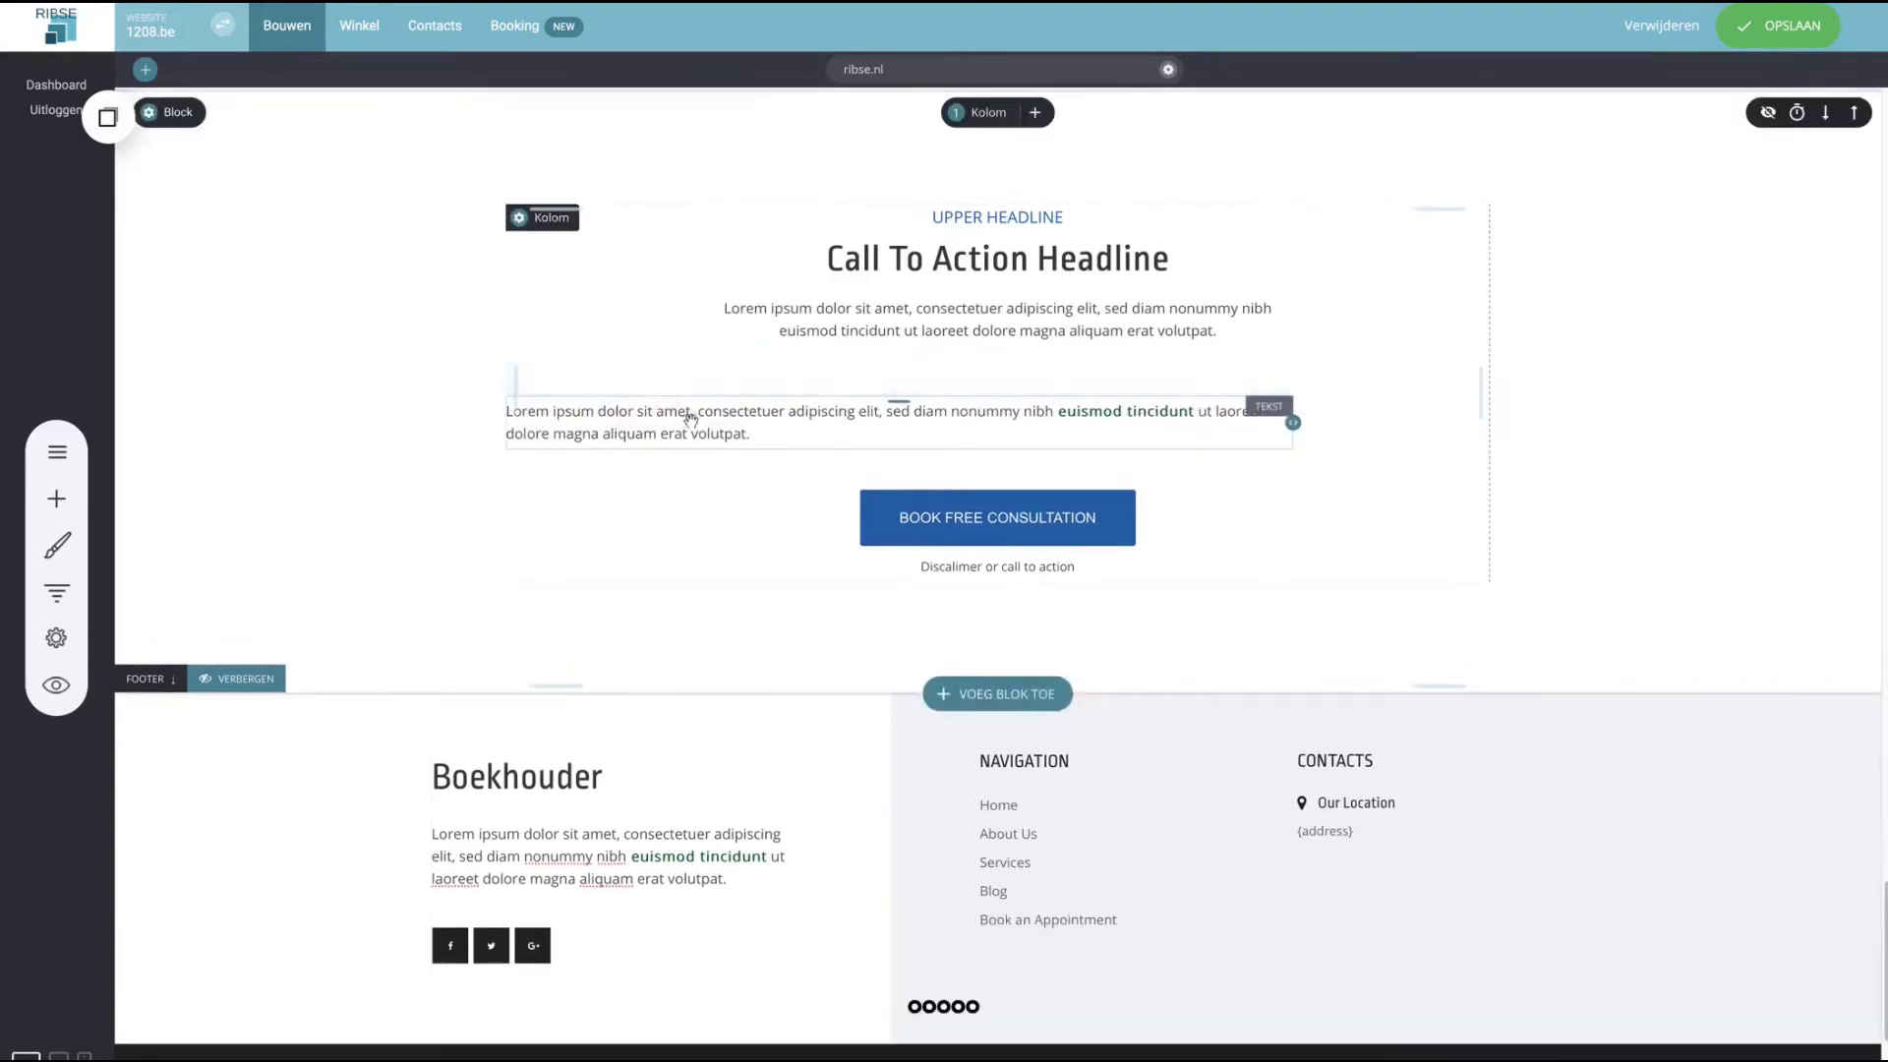
{"action": "left_click_drag", "start_coordinate": [691, 418], "coordinate": [822, 409]}
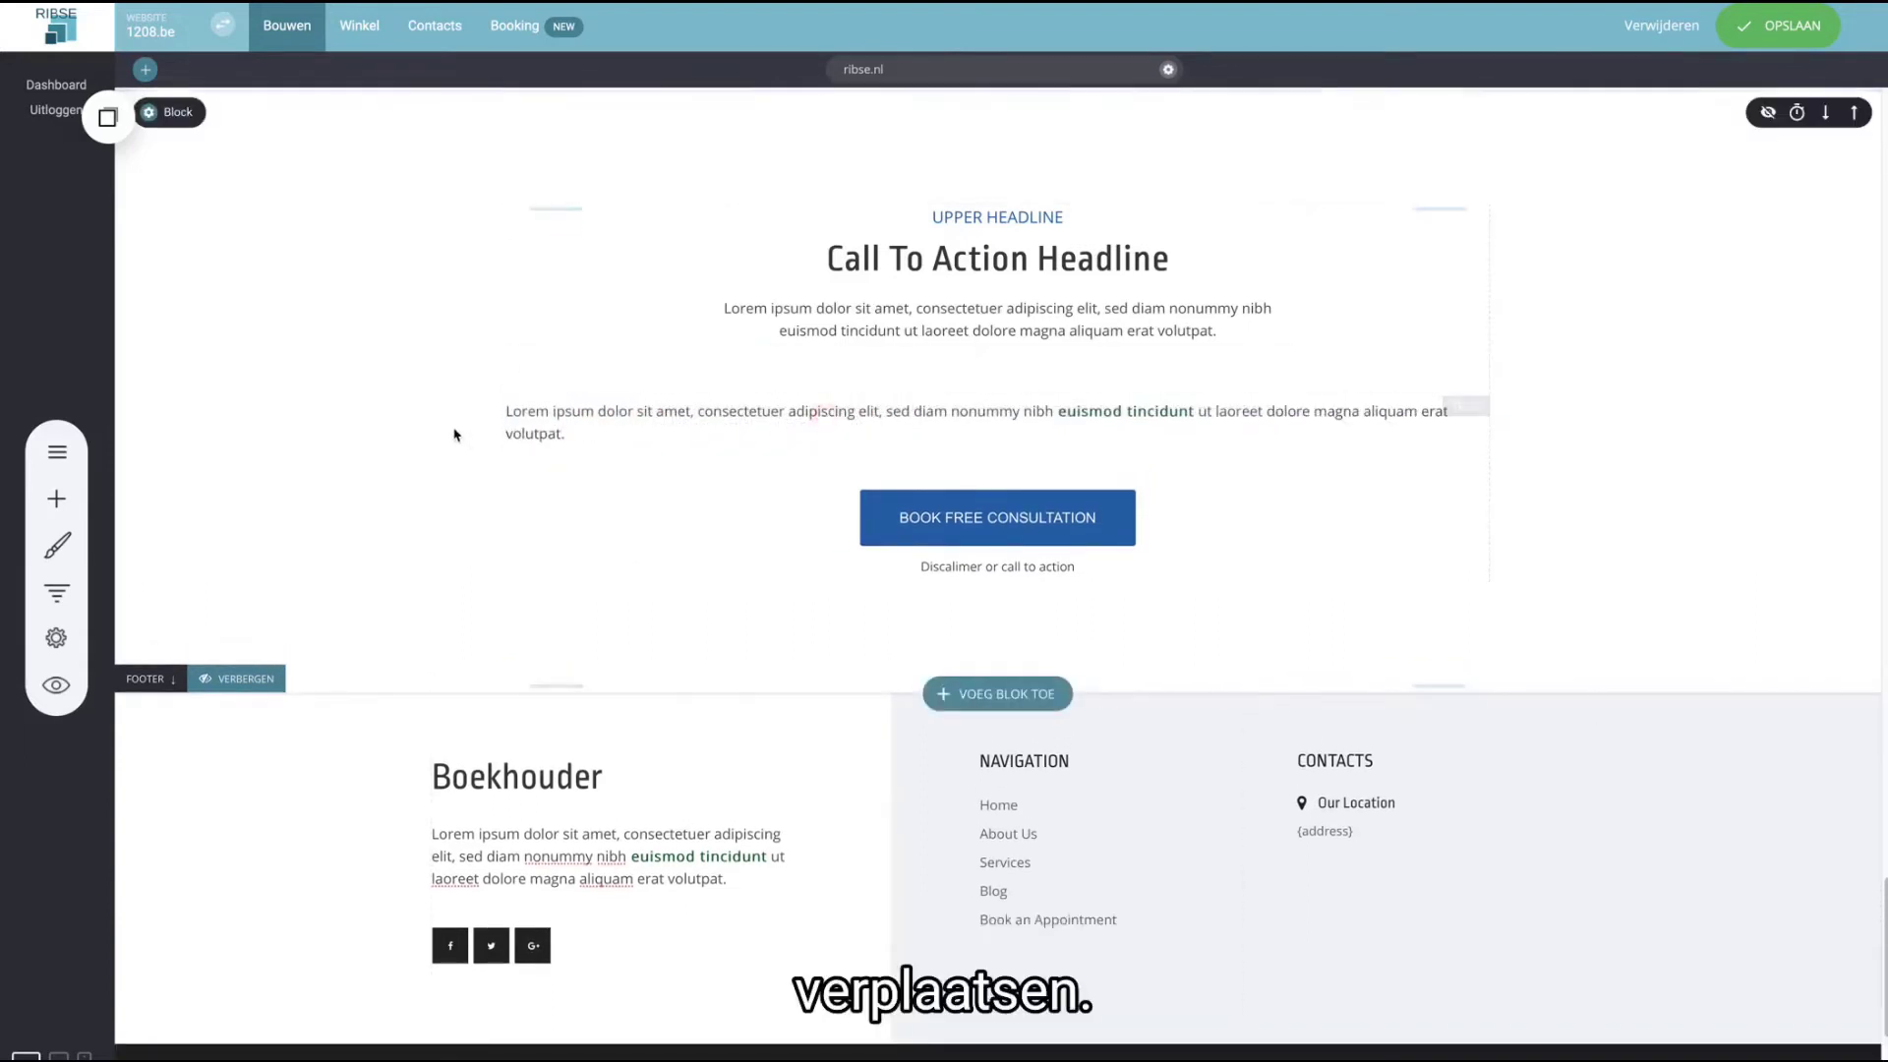
- Reduce the spacing above the copied paragraph in the Call To Action block and try to narrow it
{"action": "mouse_move", "coordinate": [511, 420]}
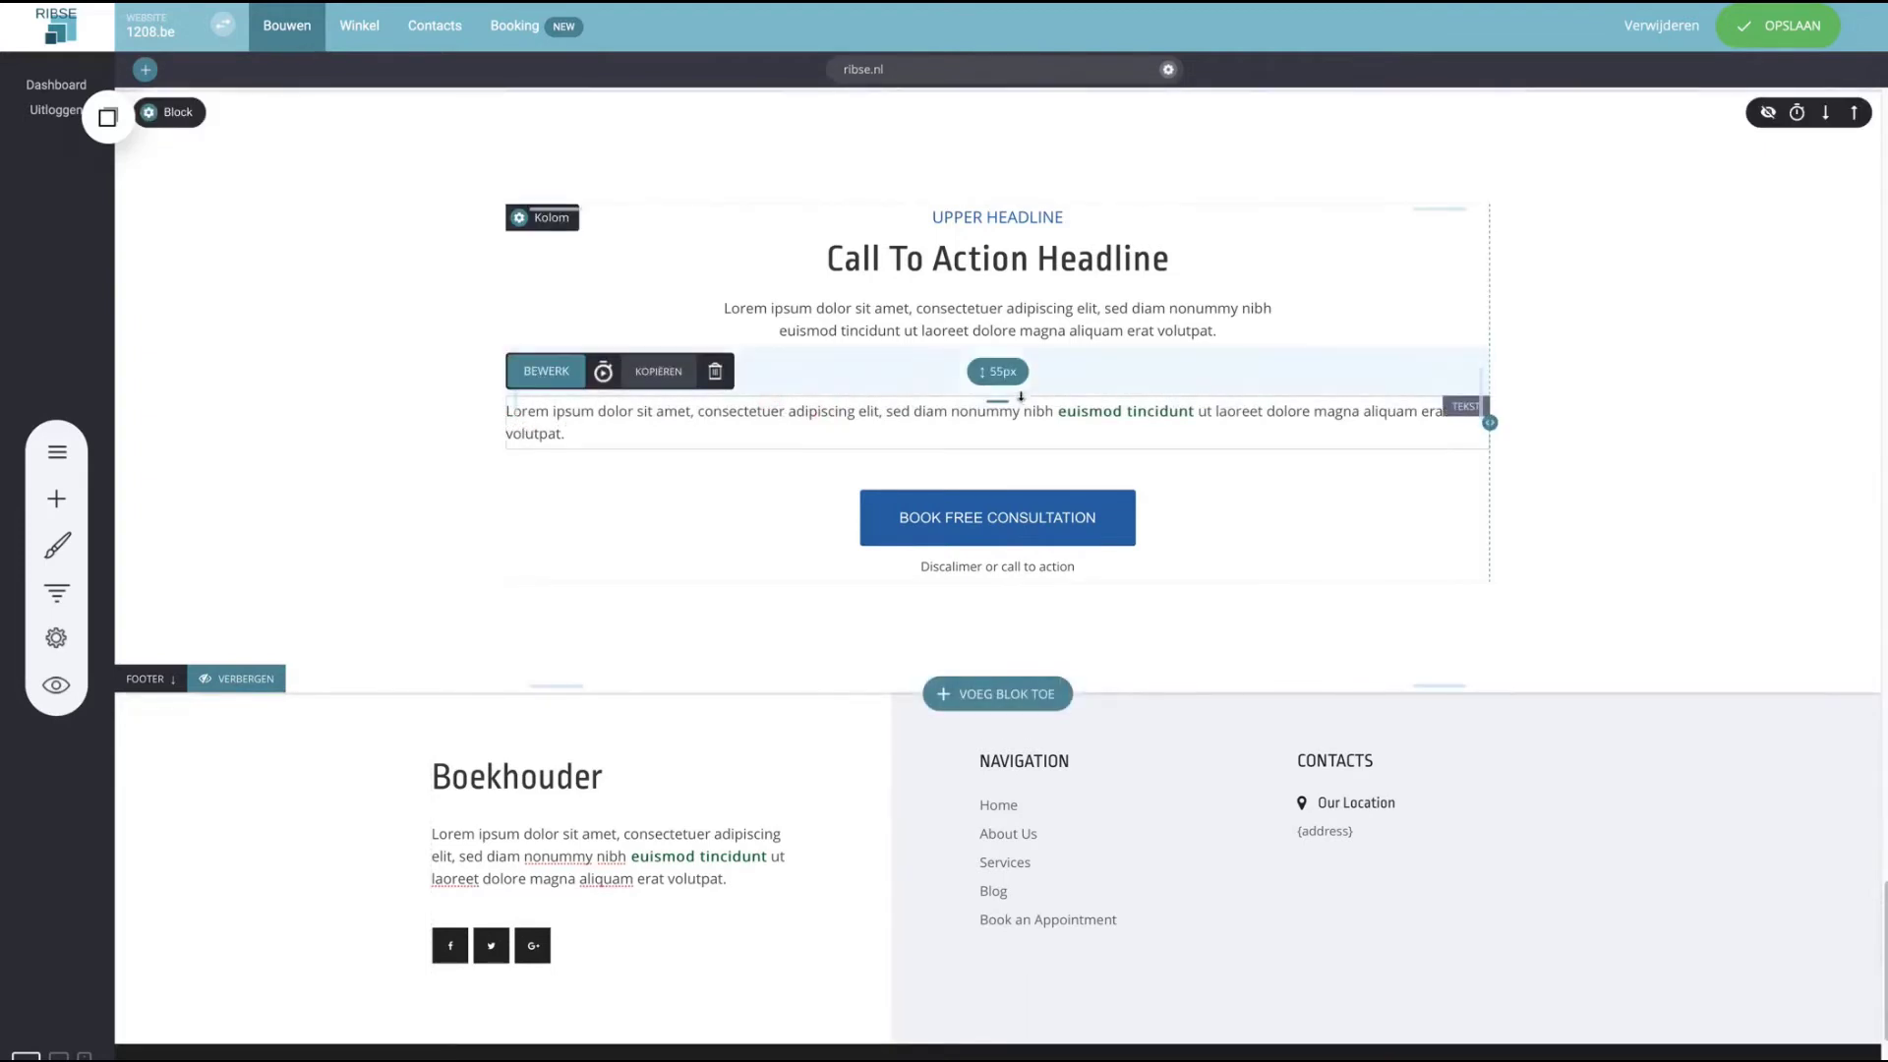
{"action": "left_click_drag", "start_coordinate": [993, 400], "coordinate": [995, 370]}
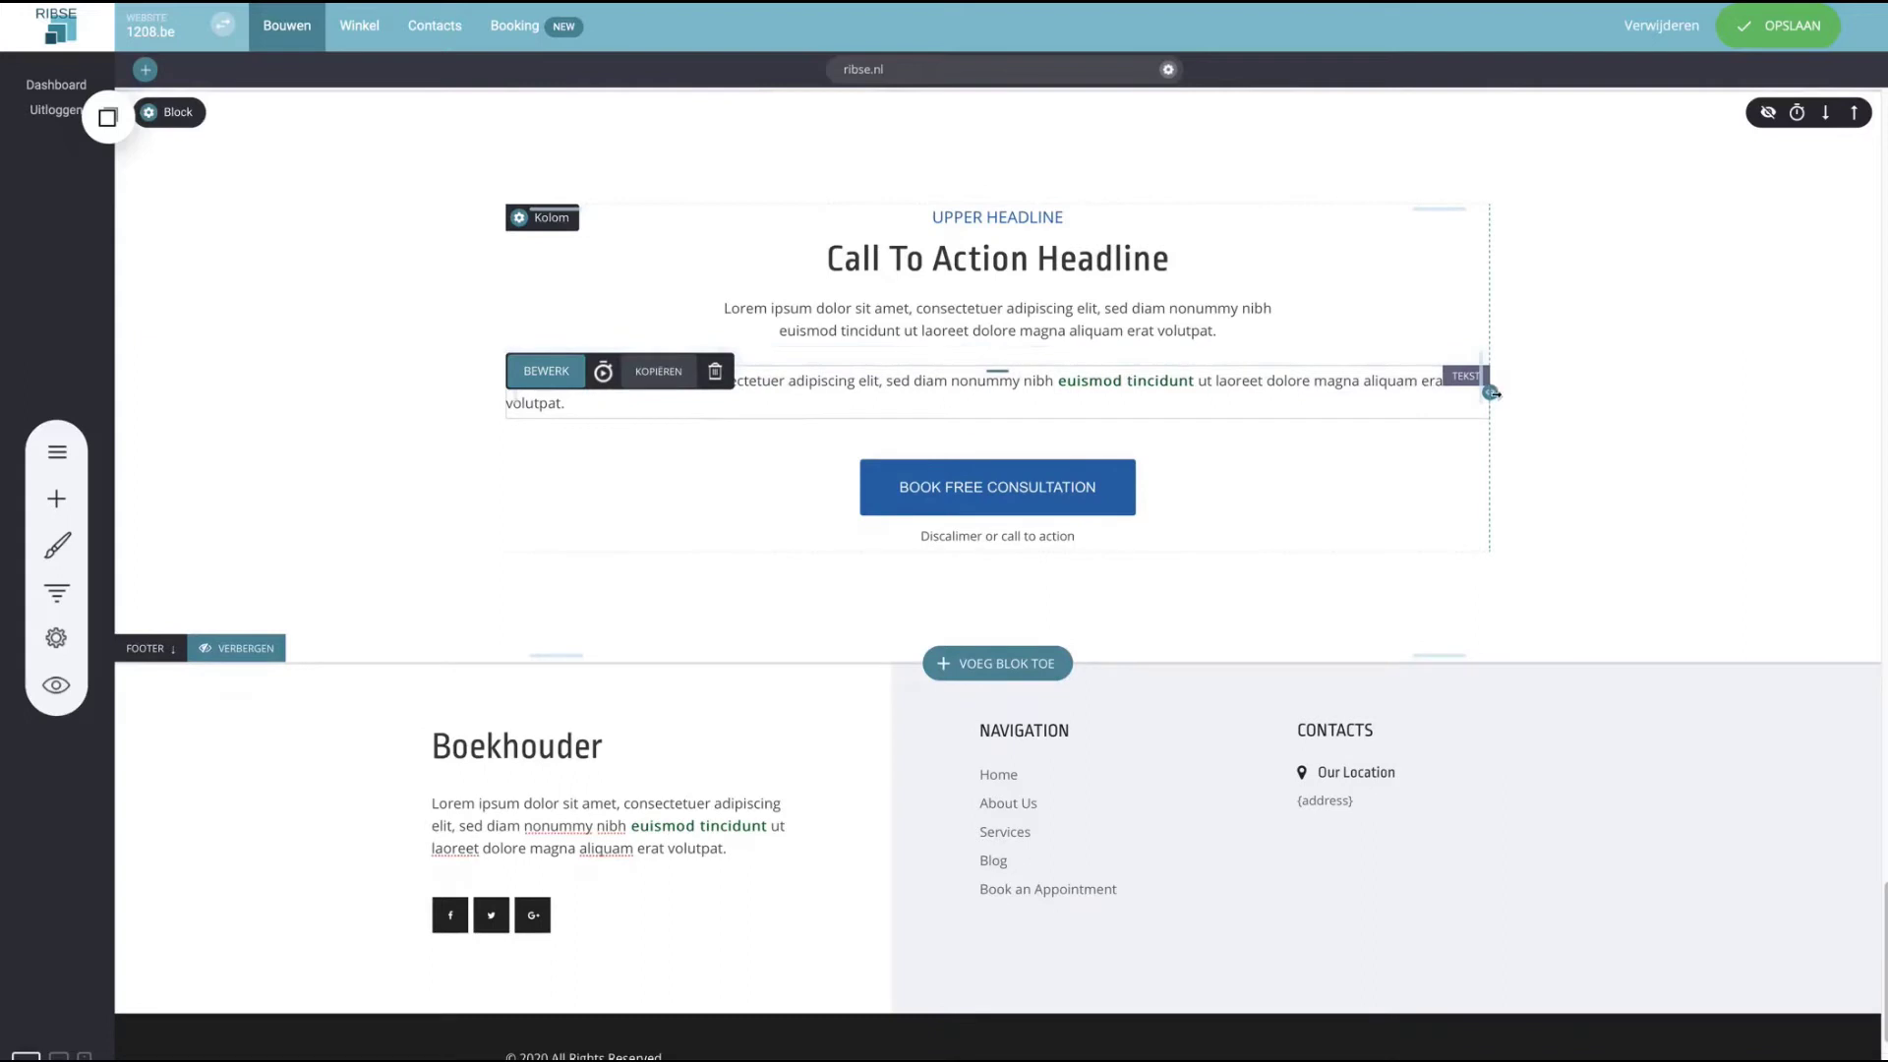
{"action": "left_click_drag", "start_coordinate": [1449, 395], "coordinate": [843, 377]}
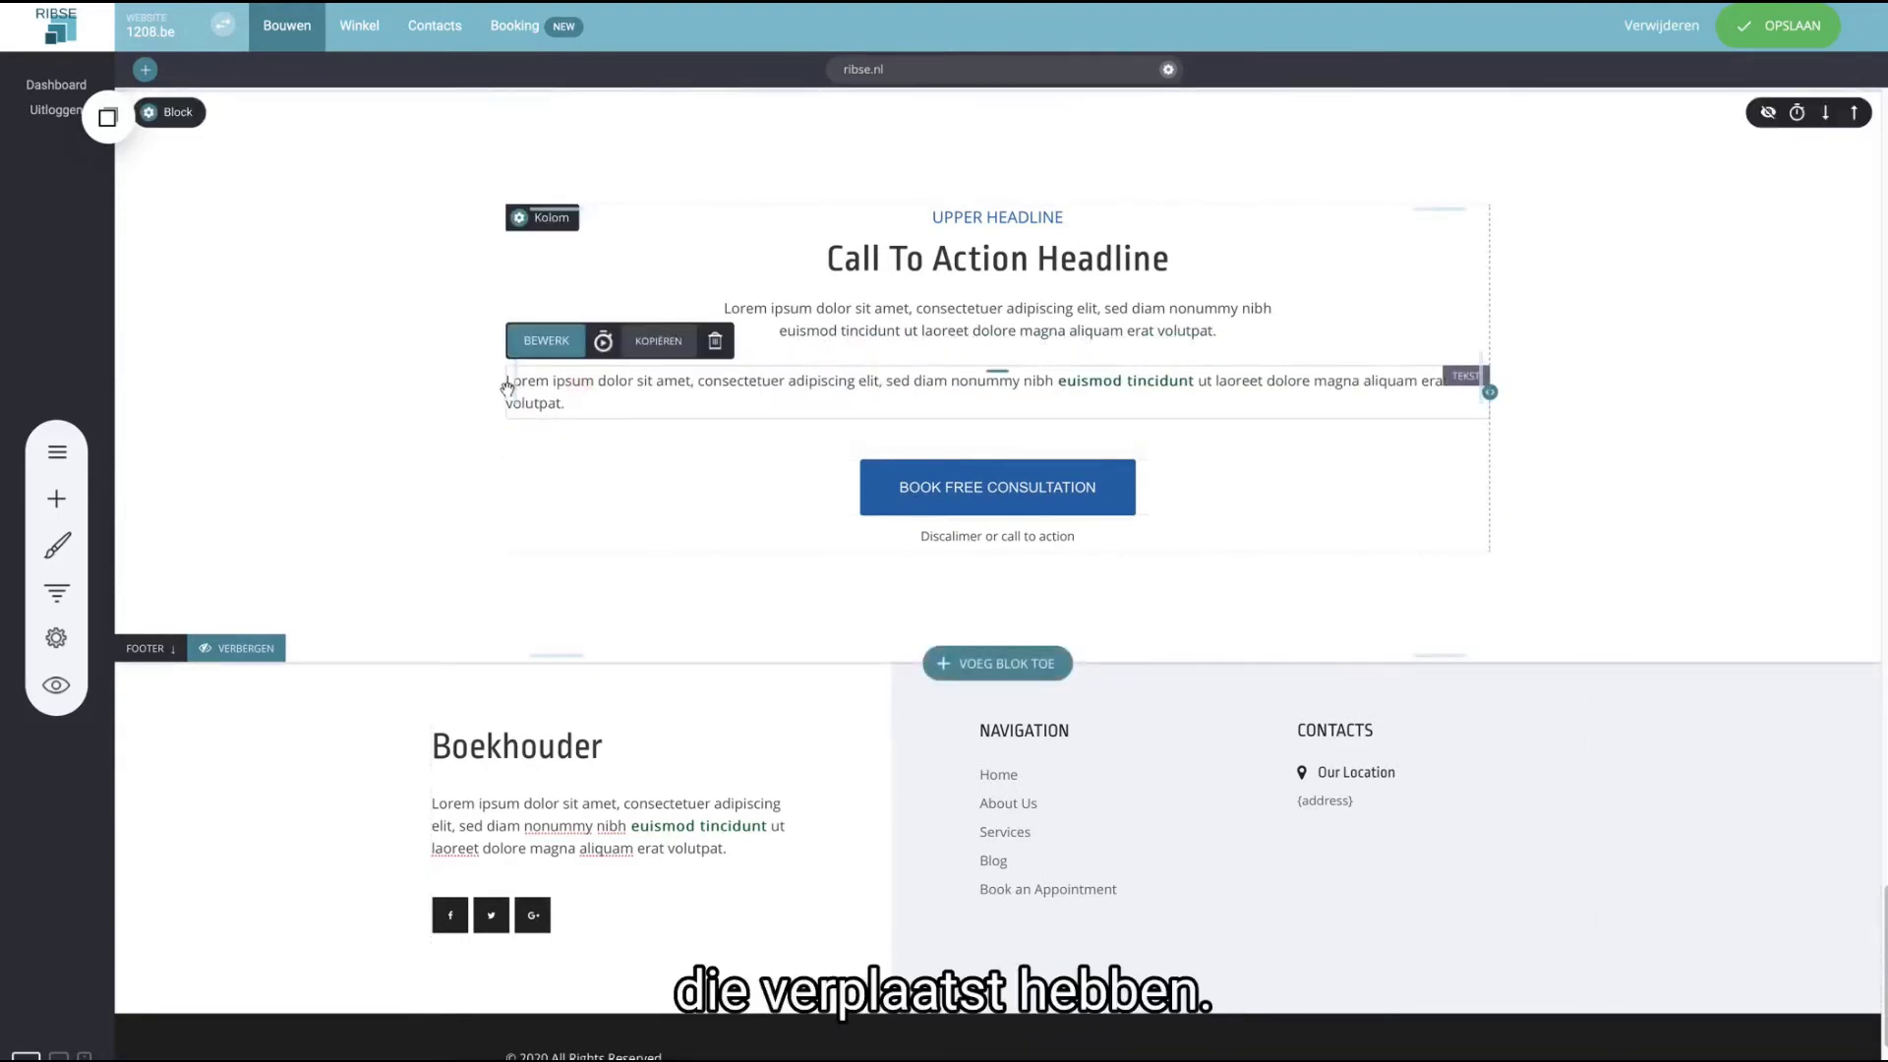
- Centre the text of the copied paragraph in the Call To Action block
{"action": "left_click", "coordinate": [773, 381]}
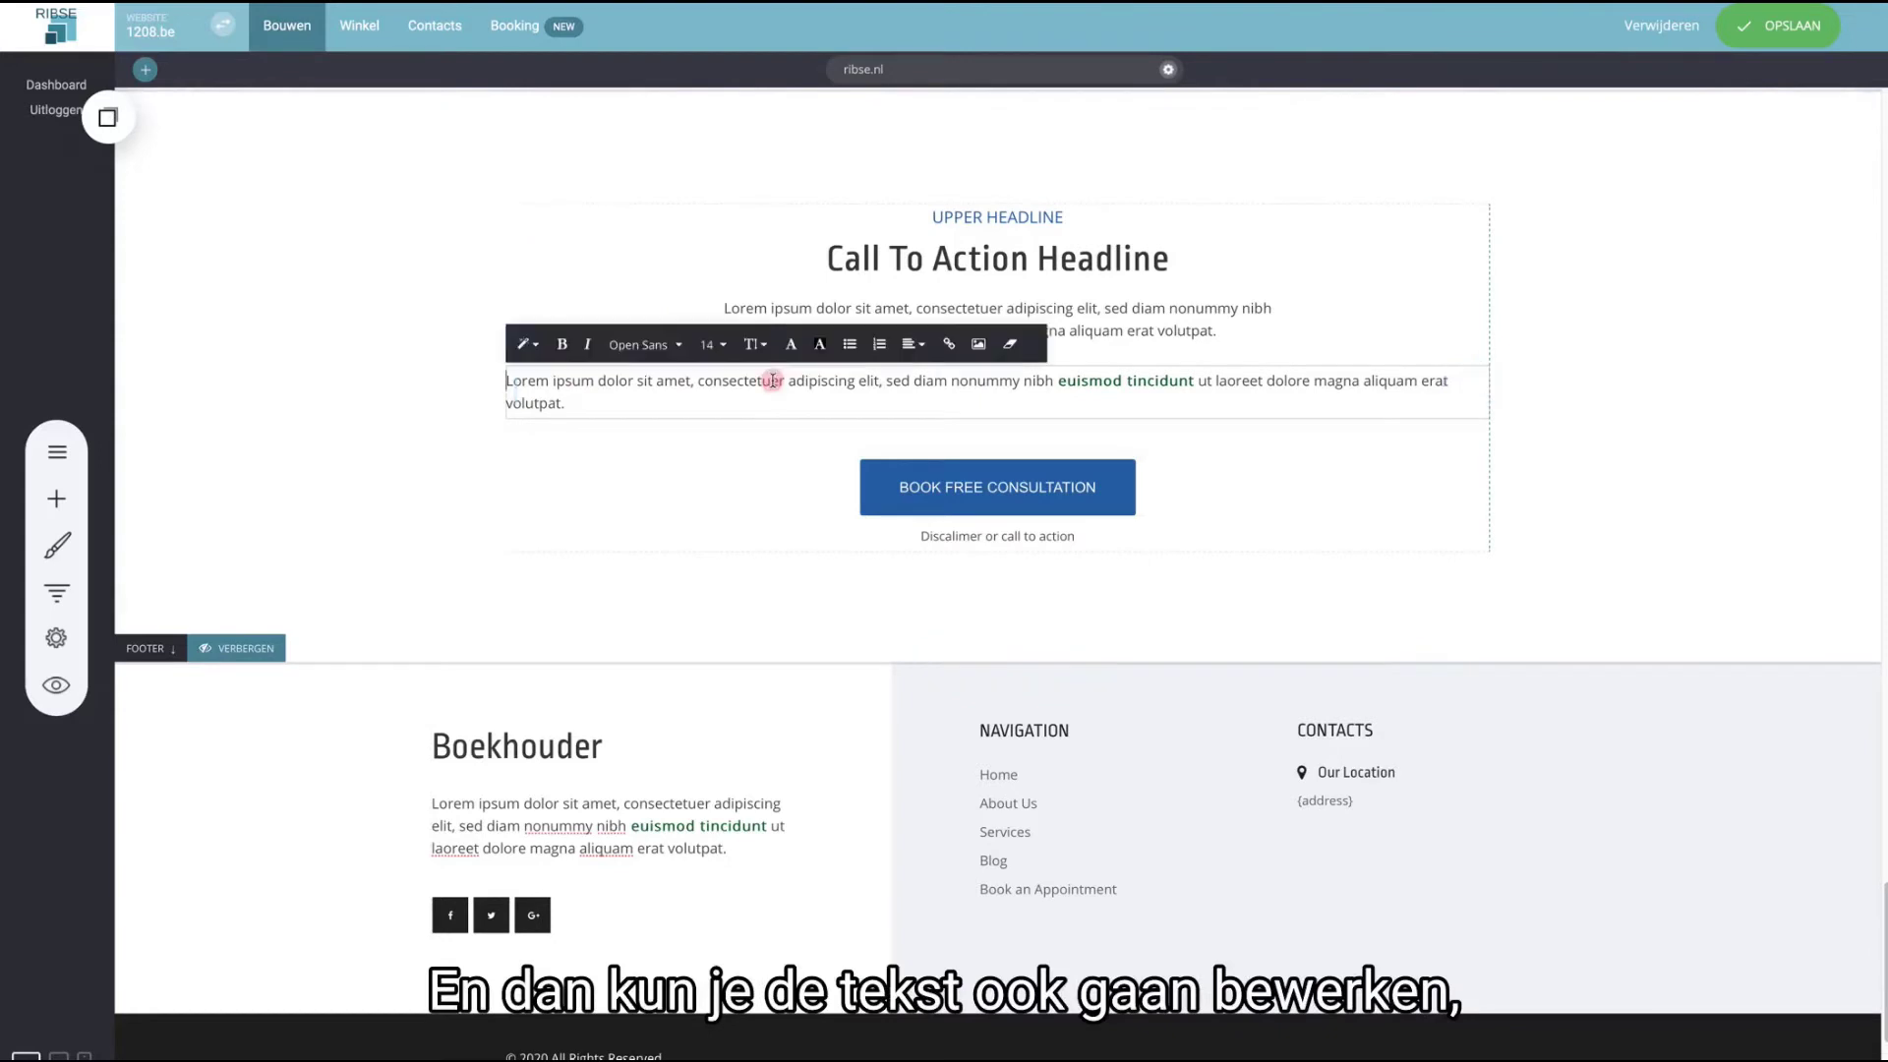
{"action": "left_click", "coordinate": [913, 344]}
{"action": "left_click", "coordinate": [940, 385]}
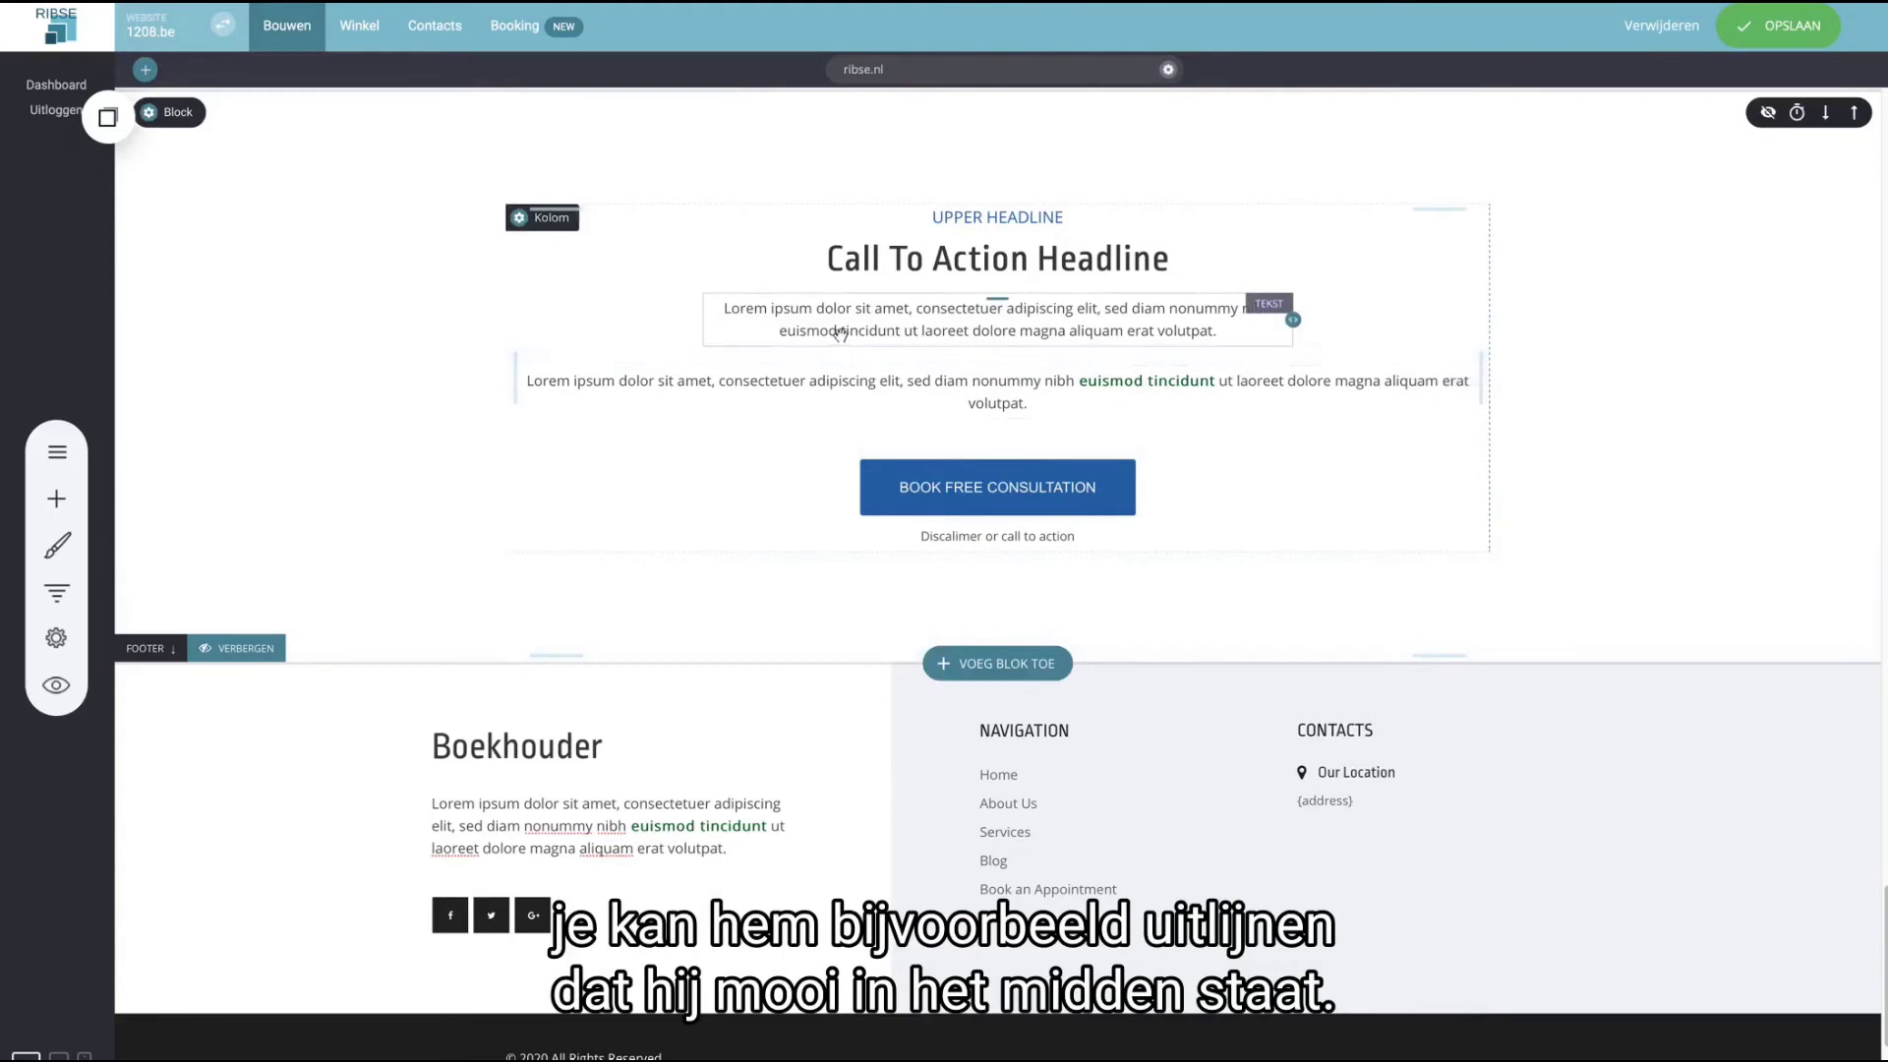
{"action": "left_click", "coordinate": [831, 331]}
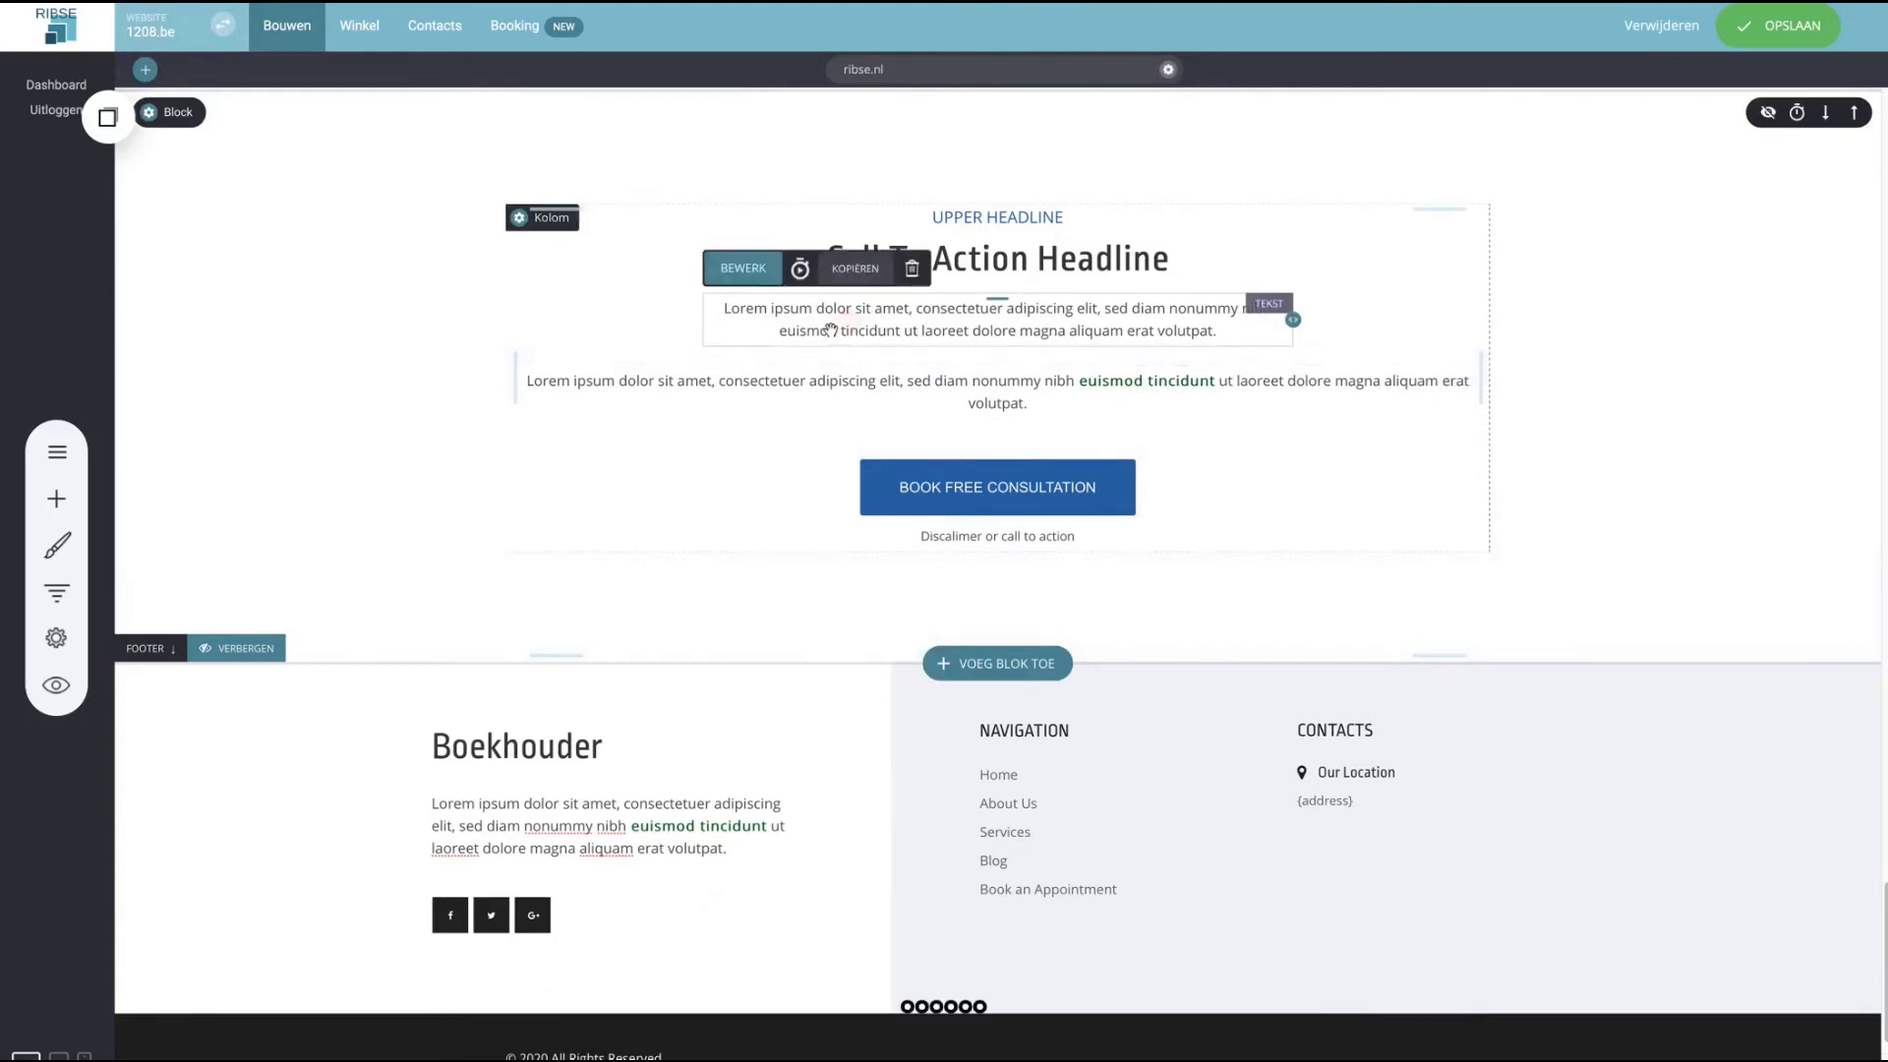
{"action": "mouse_move", "coordinate": [851, 383]}
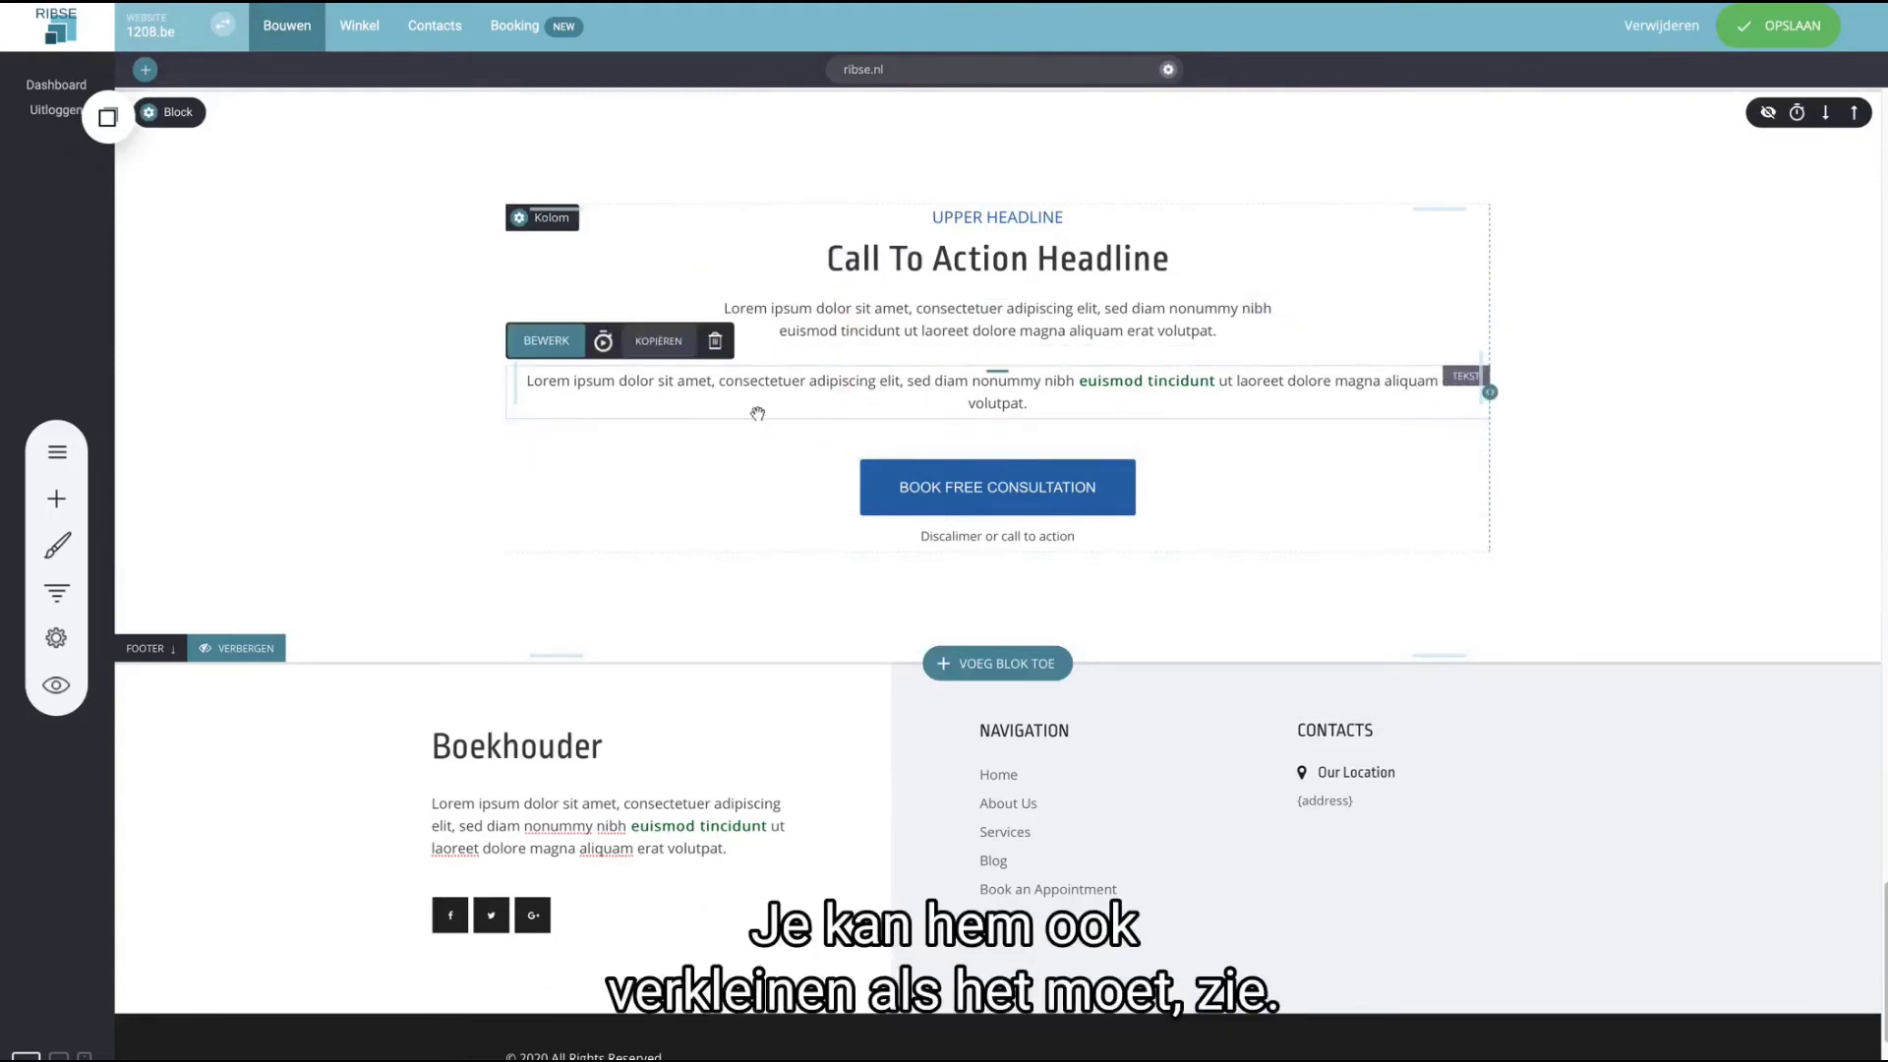
- Narrow the copied paragraph in the Call To Action block to the width of the paragraph above it
{"action": "left_click_drag", "start_coordinate": [1490, 392], "coordinate": [1093, 402]}
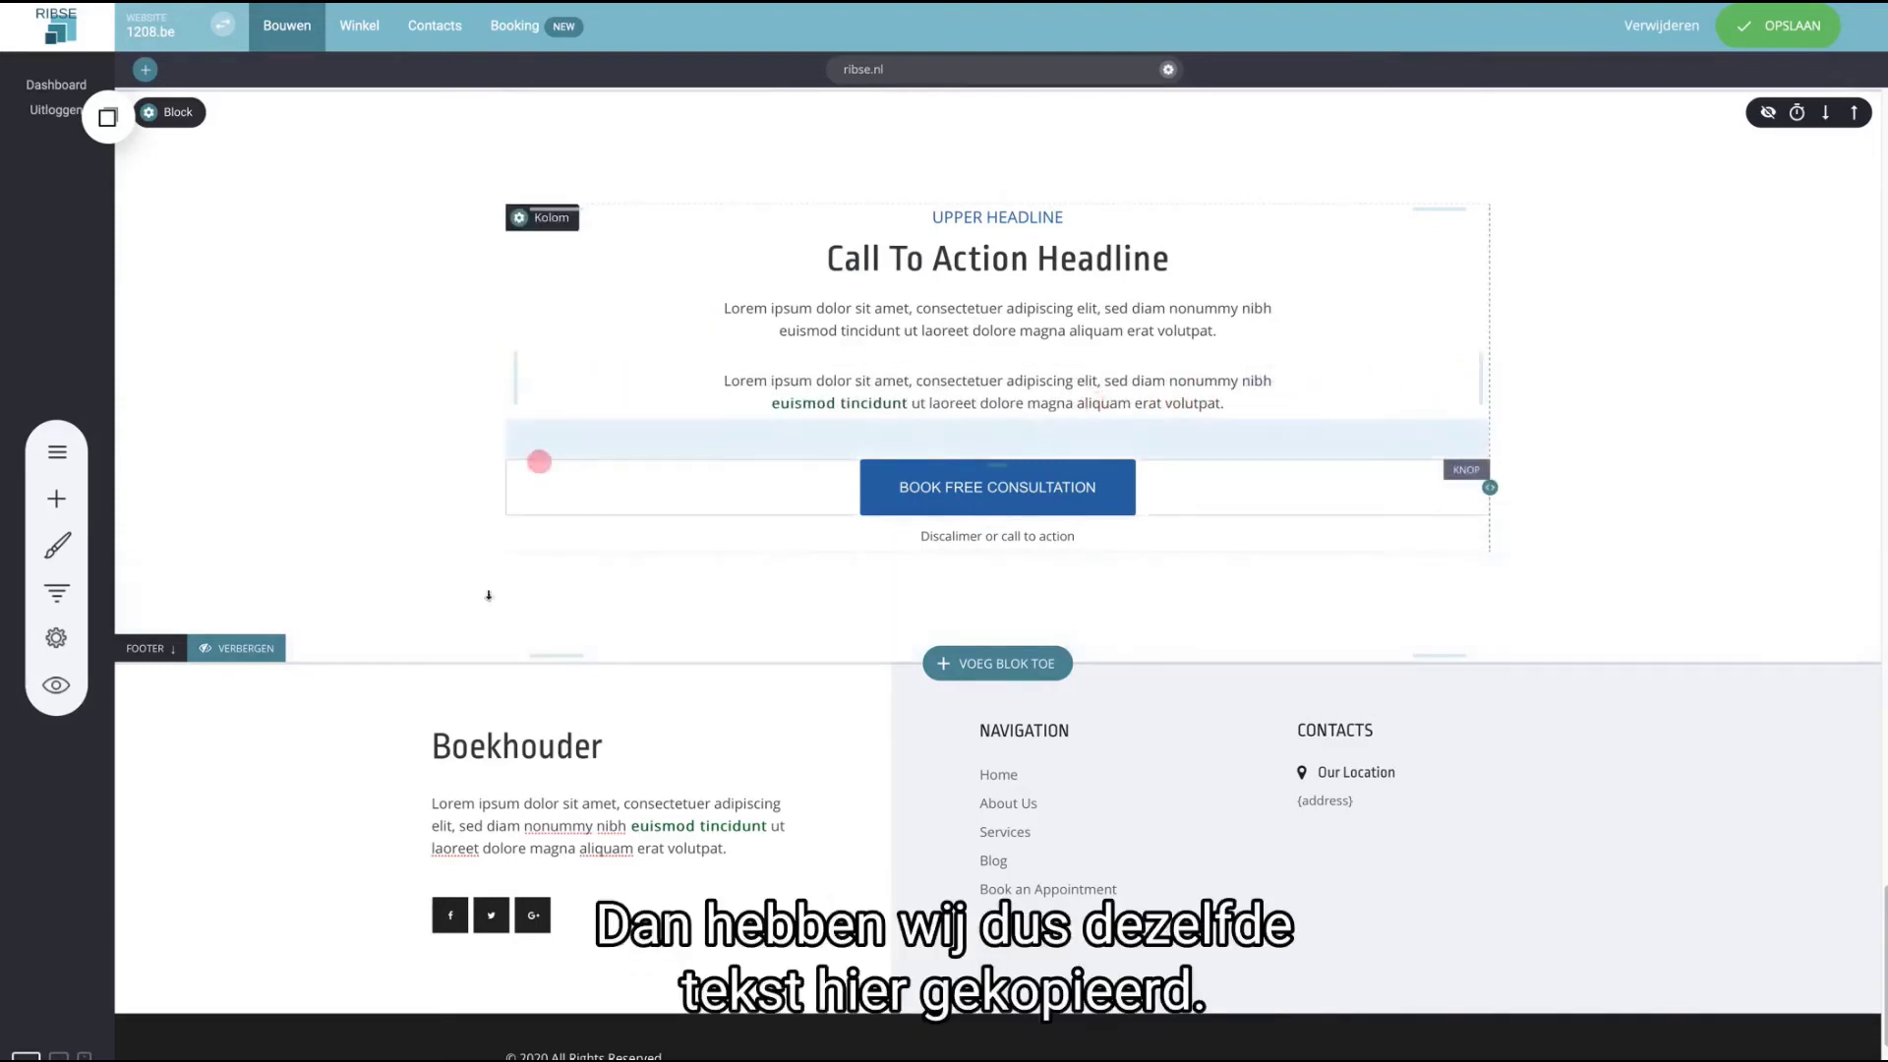
- Change the text of the Call To Action block's button to "Boek nu gratis"
{"action": "scroll", "coordinate": [882, 403], "scroll_direction": "up", "scroll_amount": 3}
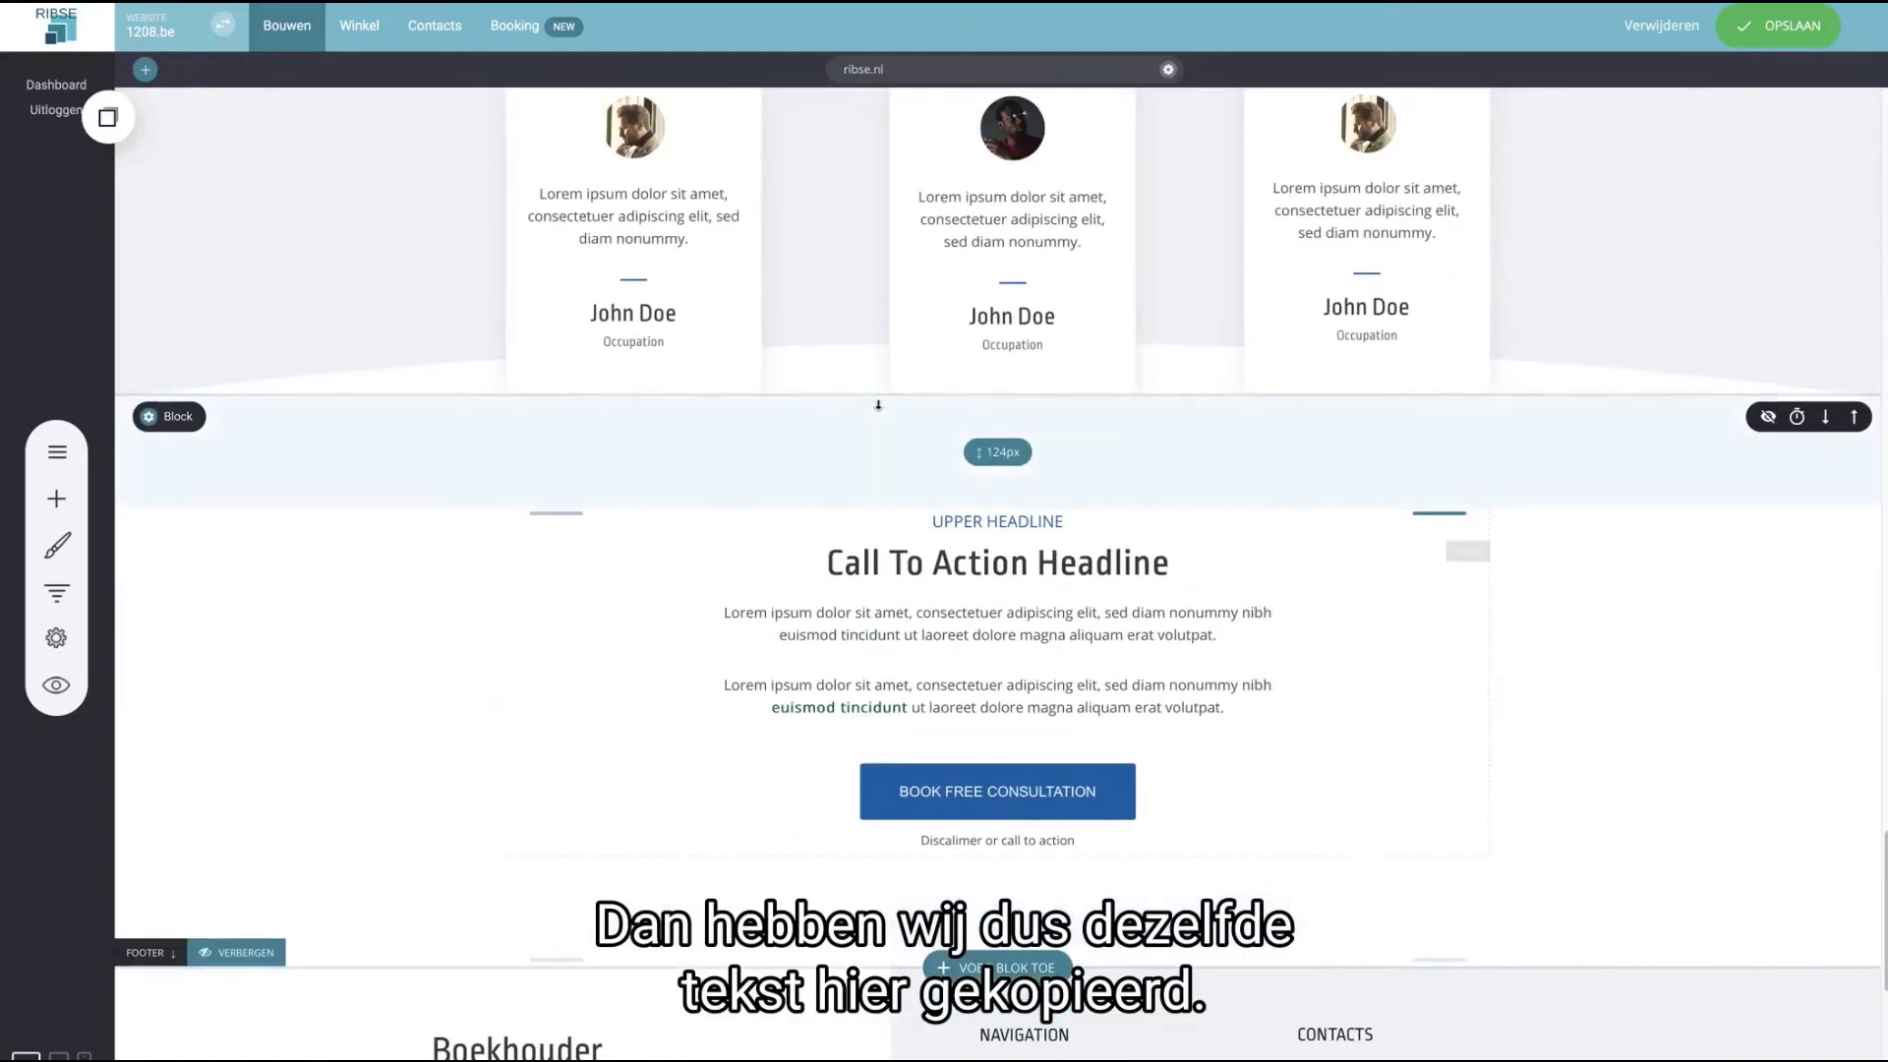
{"action": "left_click", "coordinate": [956, 792]}
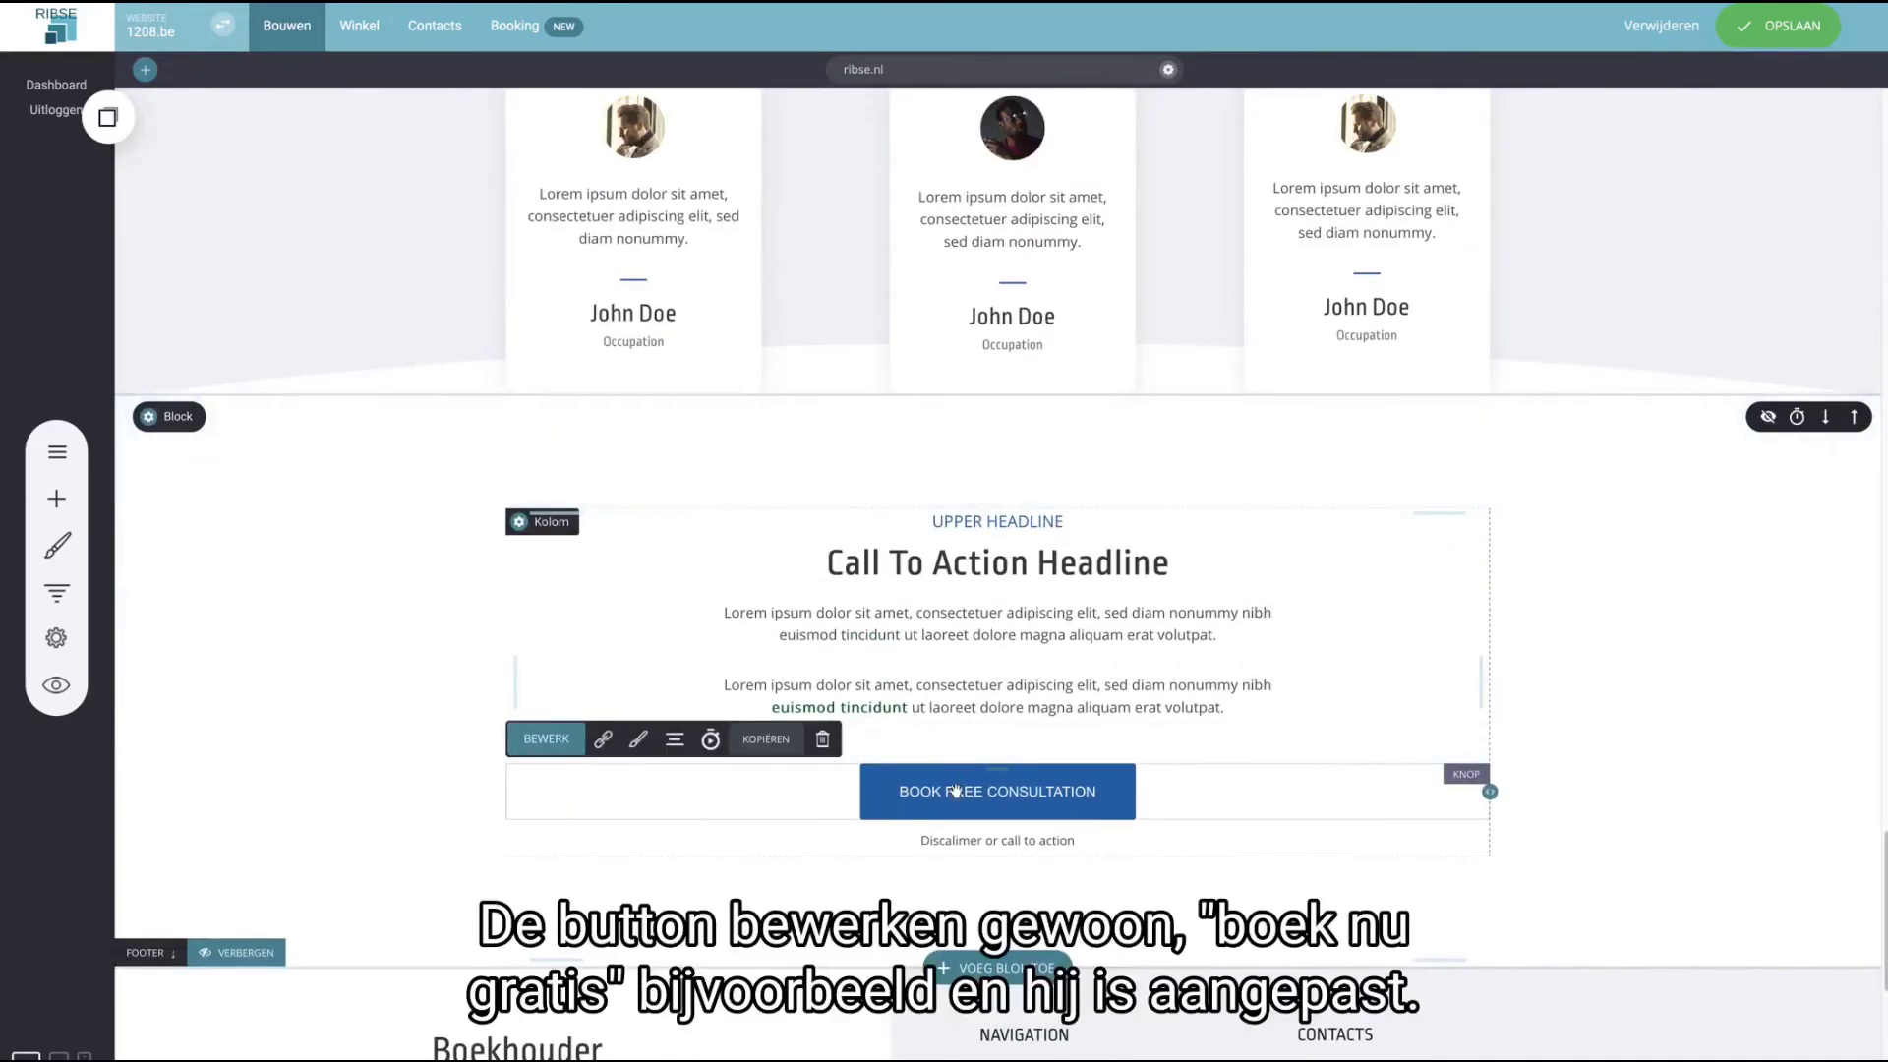
{"action": "left_click", "coordinate": [540, 742]}
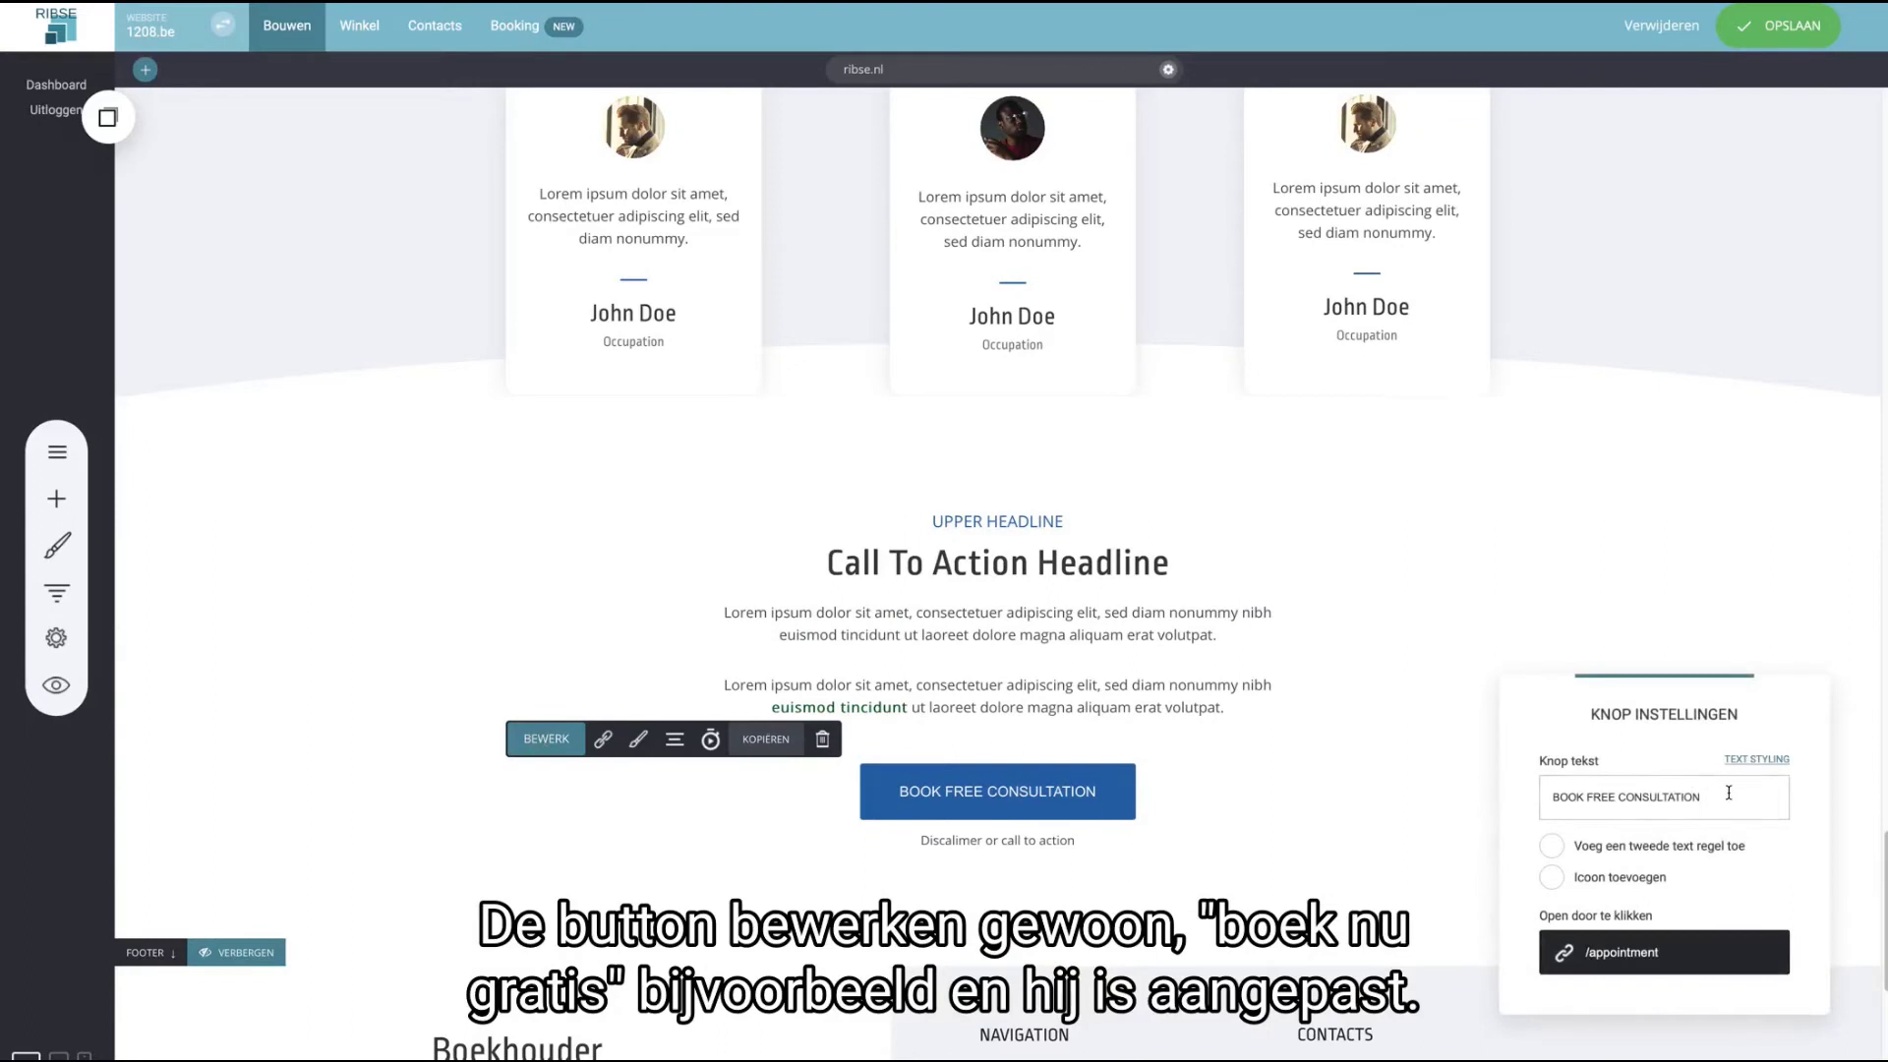
{"action": "left_click_drag", "start_coordinate": [1729, 792], "coordinate": [1460, 790]}
{"action": "type", "text": "B"}
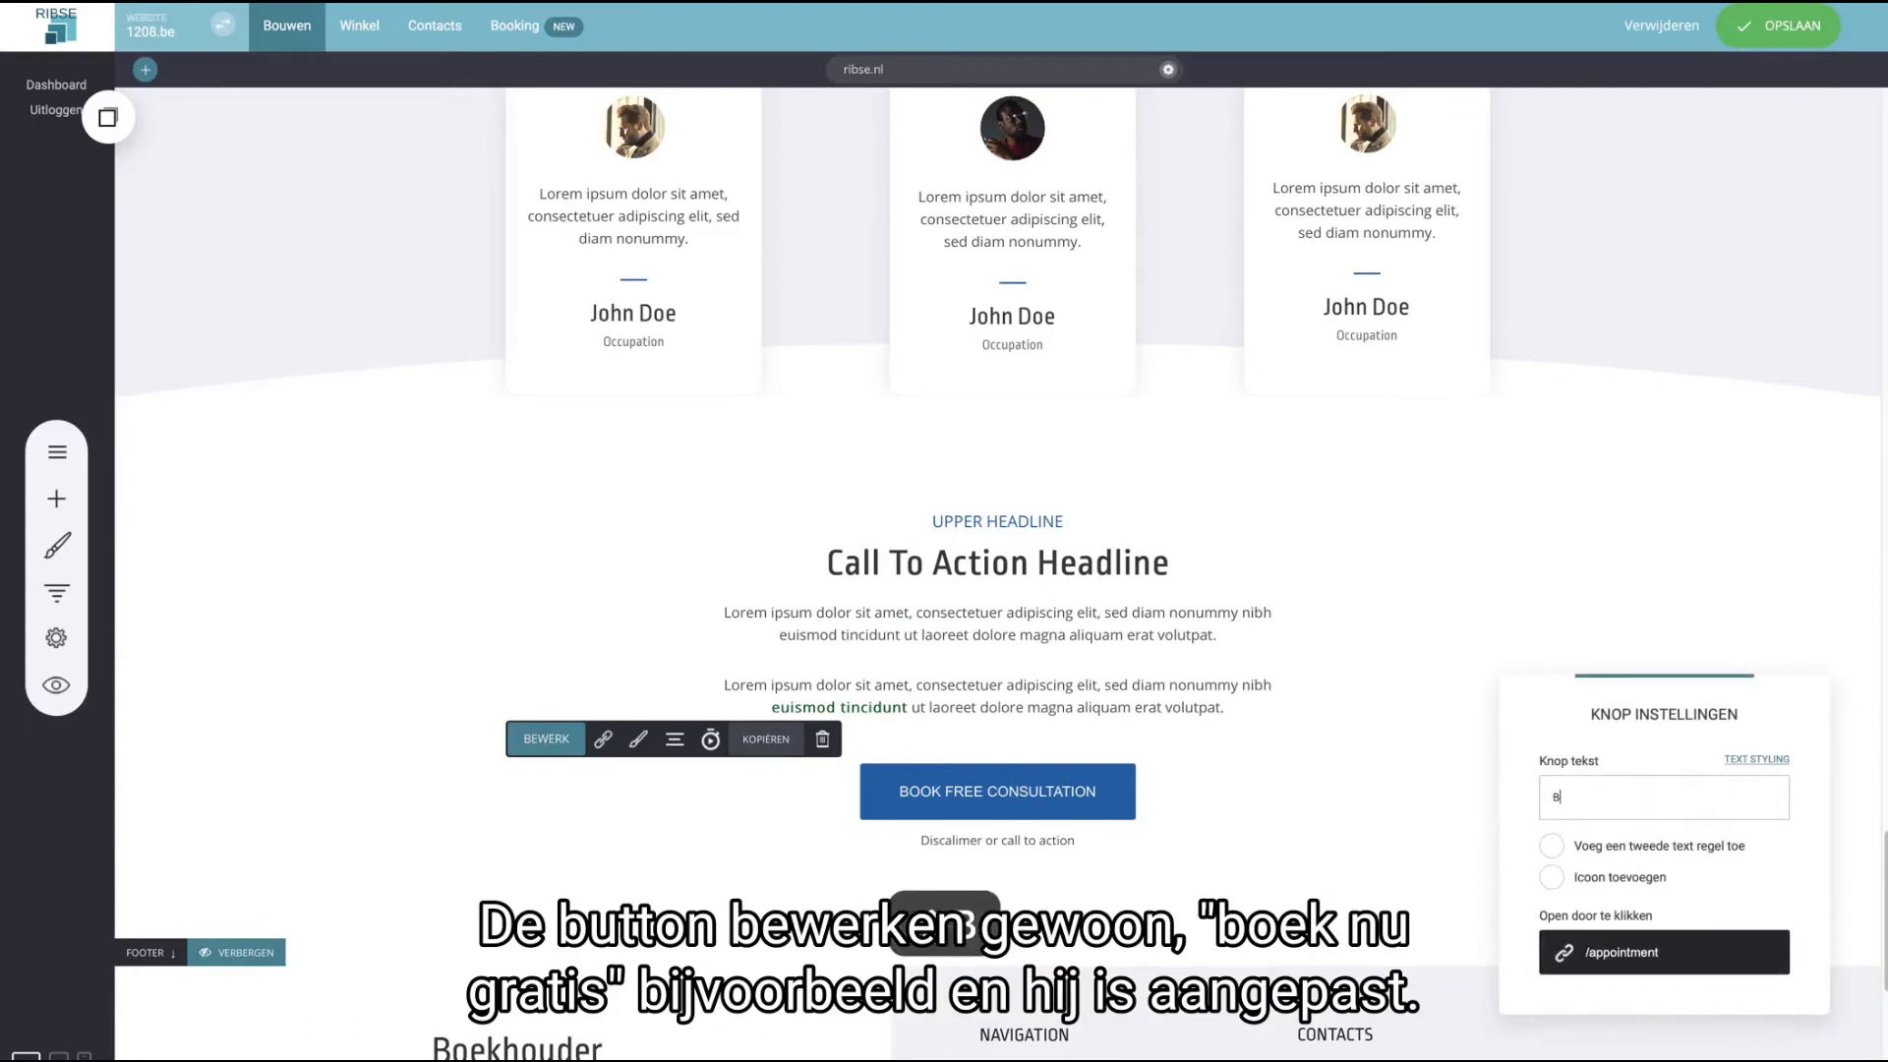
{"action": "type", "text": "oek nu grat"}
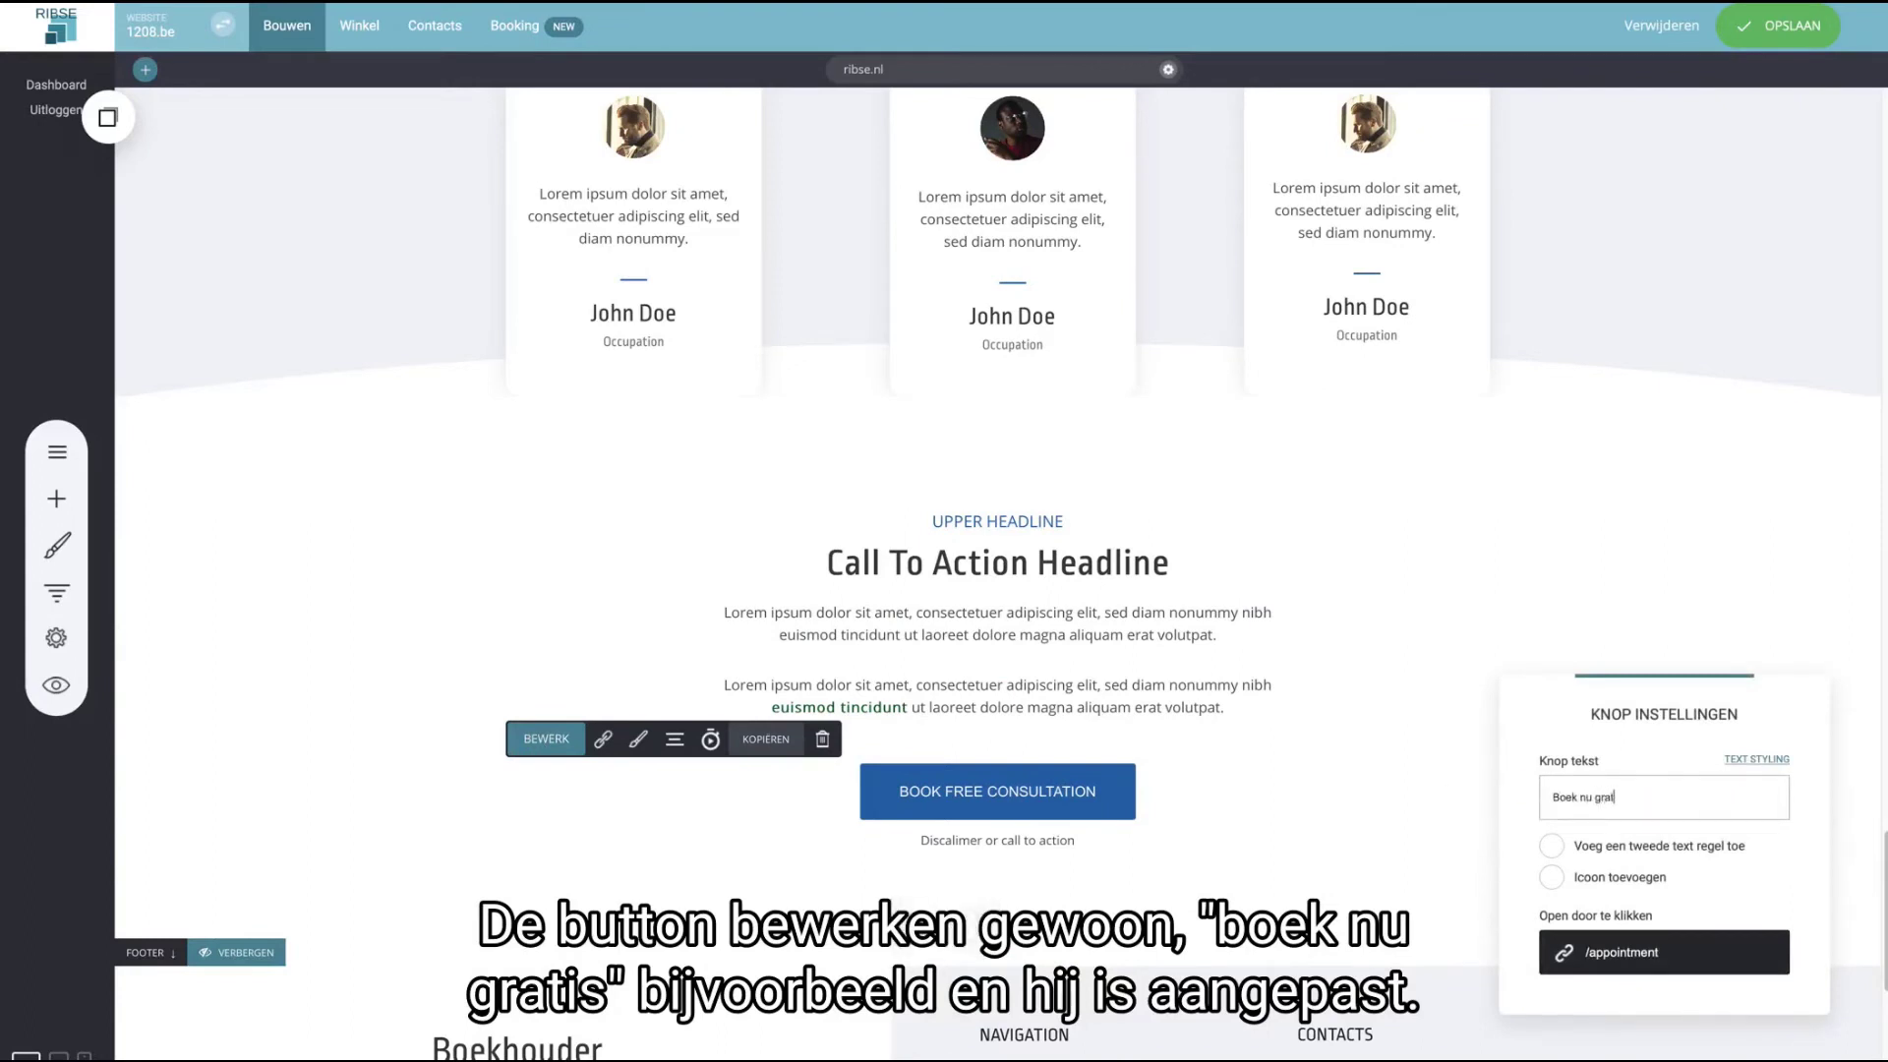
{"action": "type", "text": "is"}
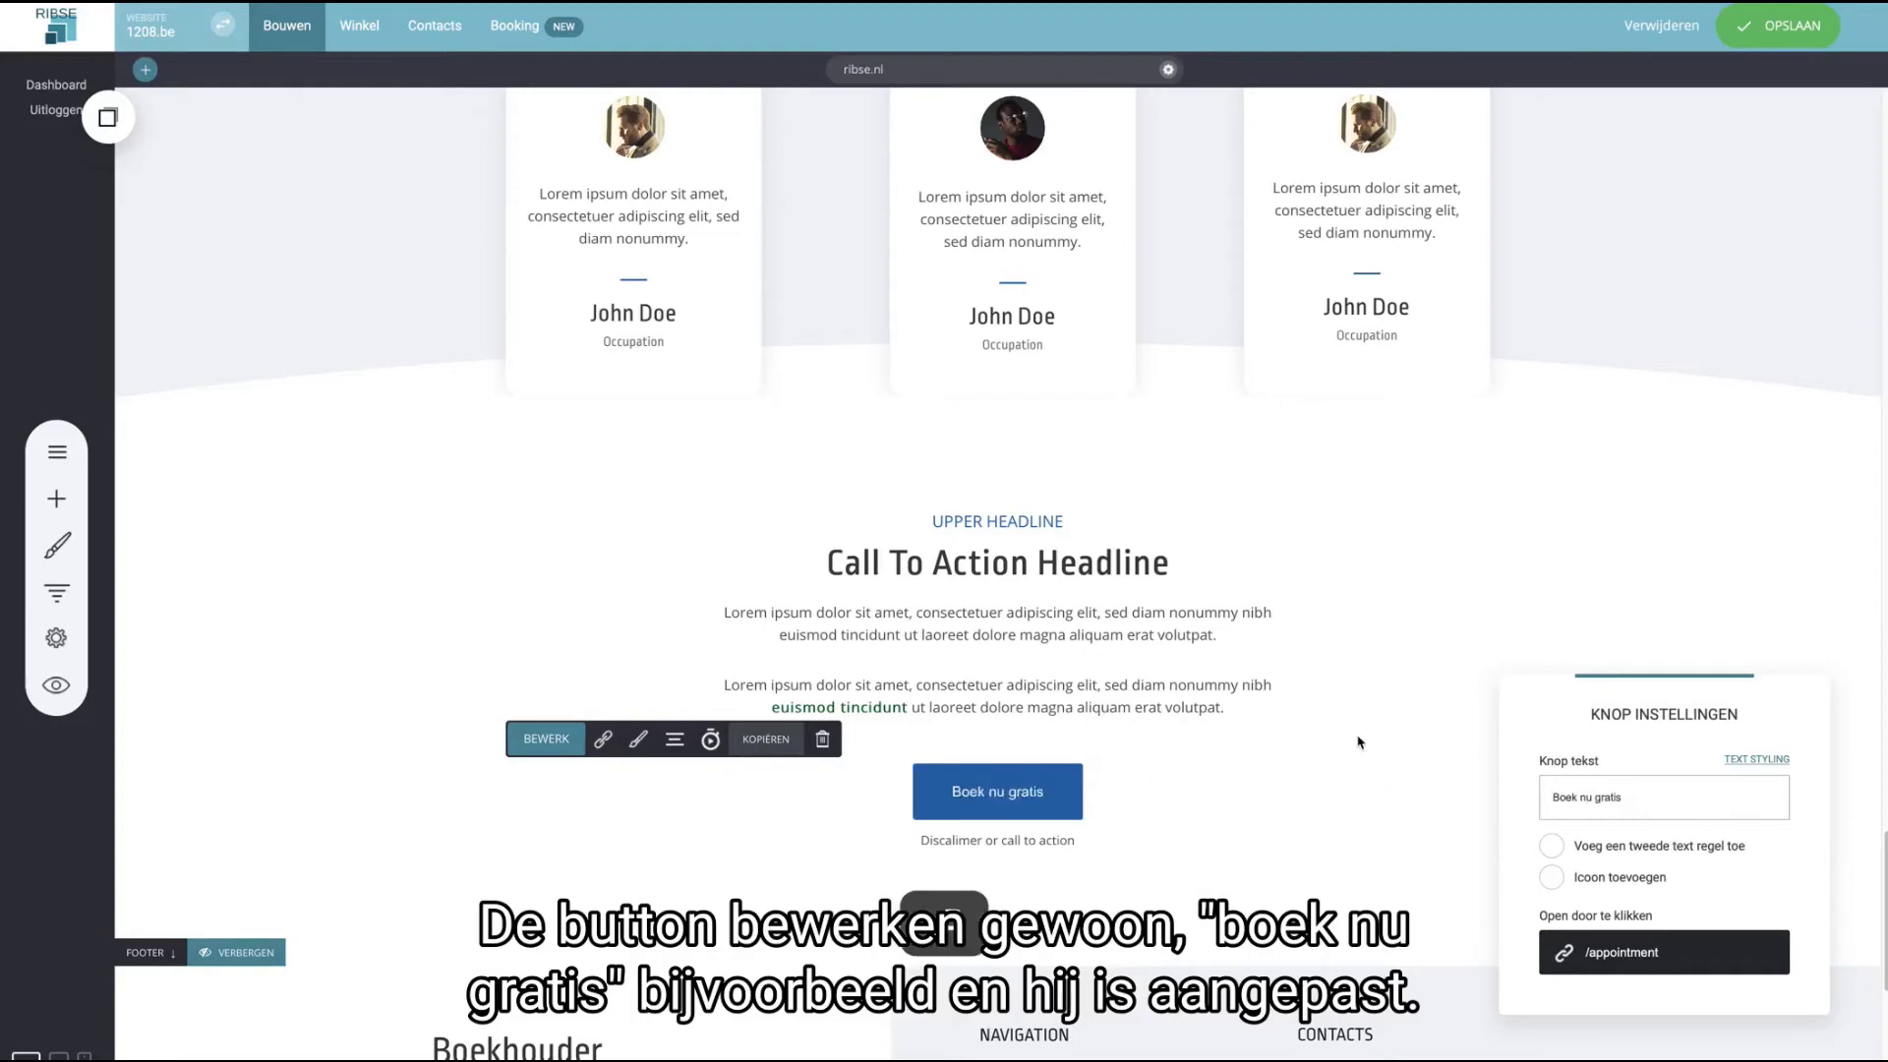
{"action": "left_click", "coordinate": [1173, 755]}
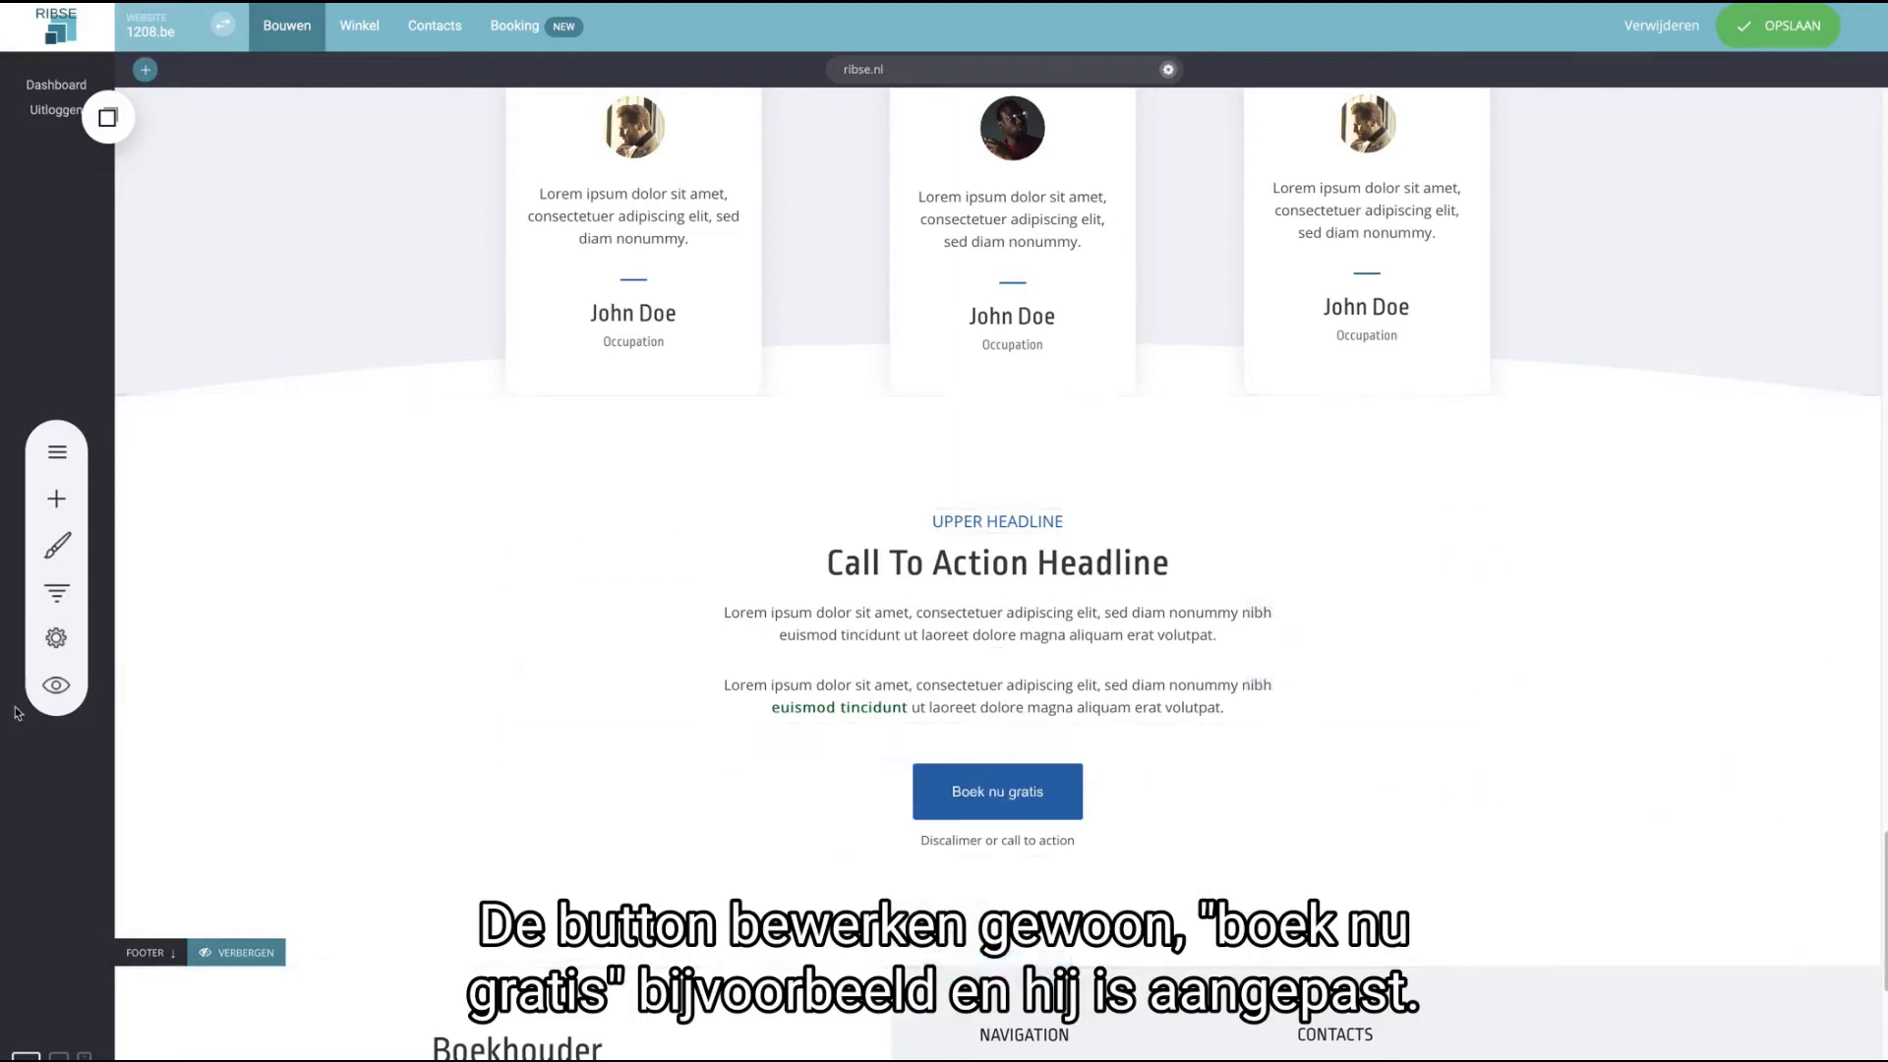
- Preview the website, close the preview and save the changes
{"action": "left_click", "coordinate": [56, 685]}
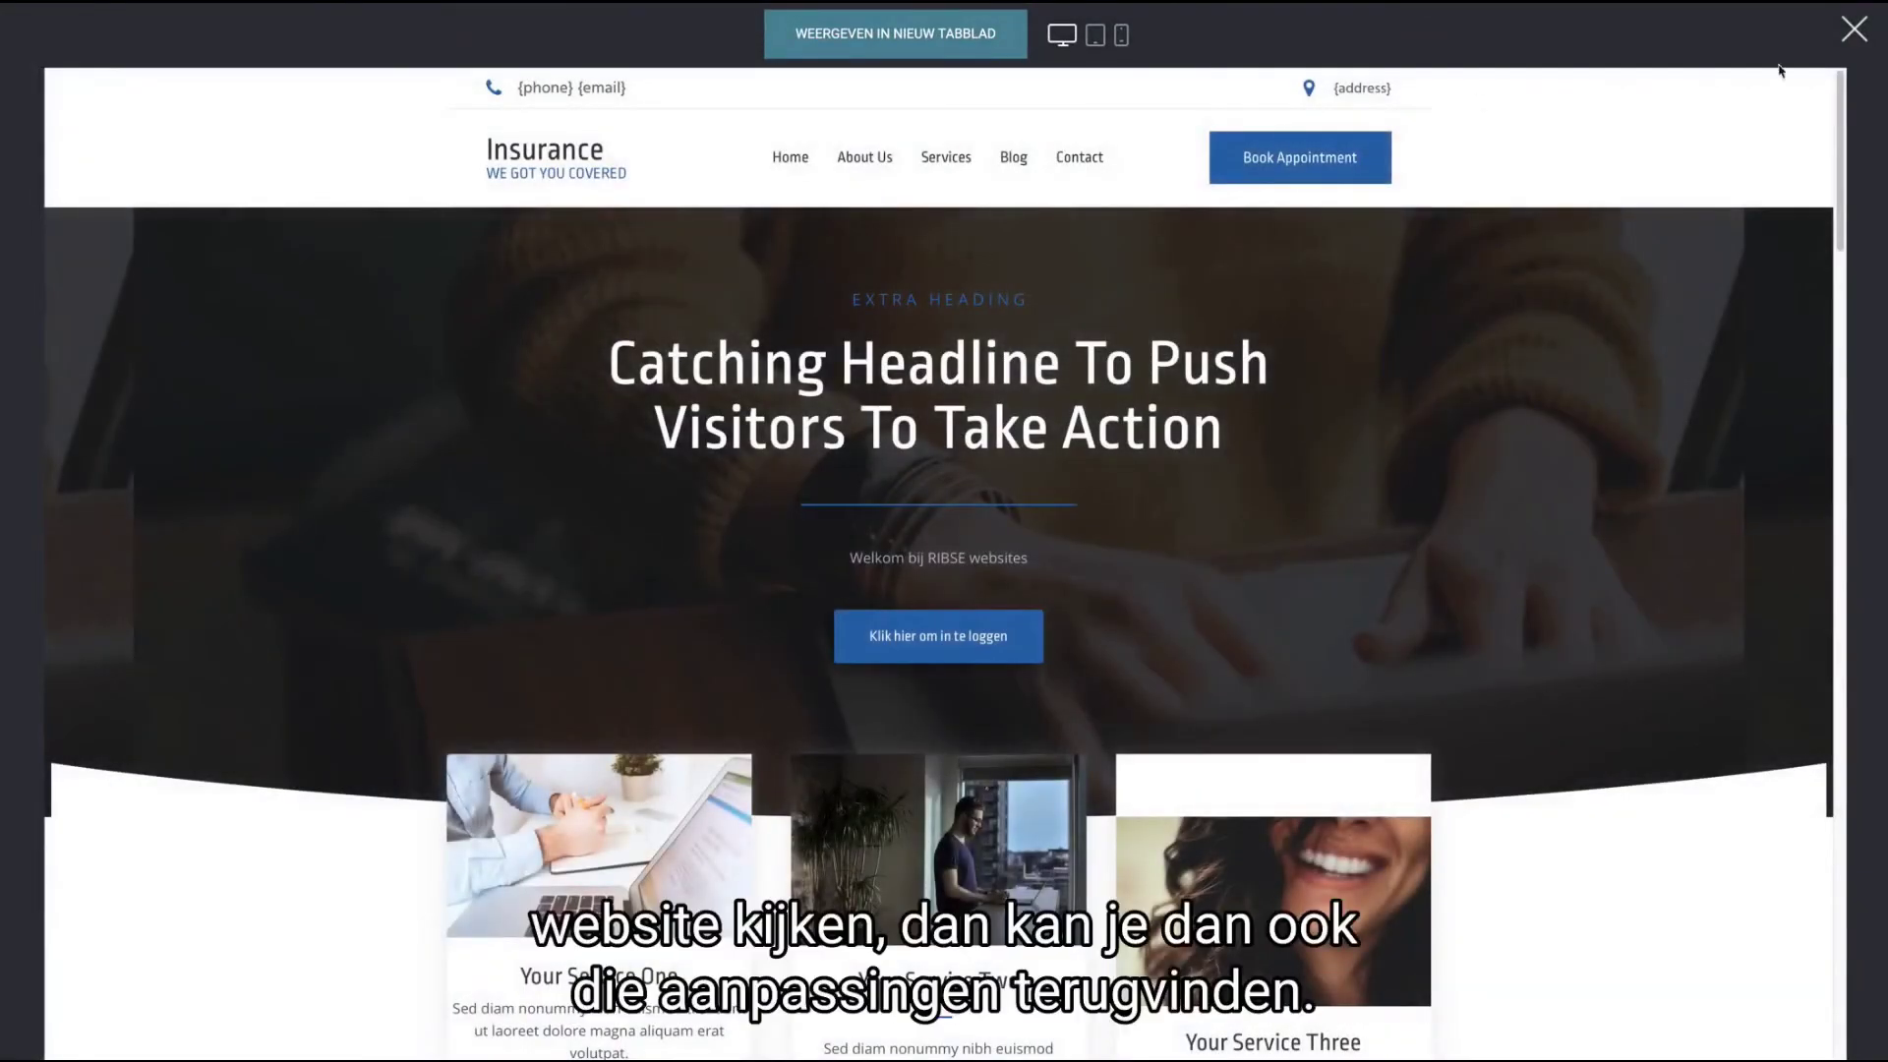
{"action": "scroll", "coordinate": [1152, 458], "scroll_direction": "down", "scroll_amount": 20}
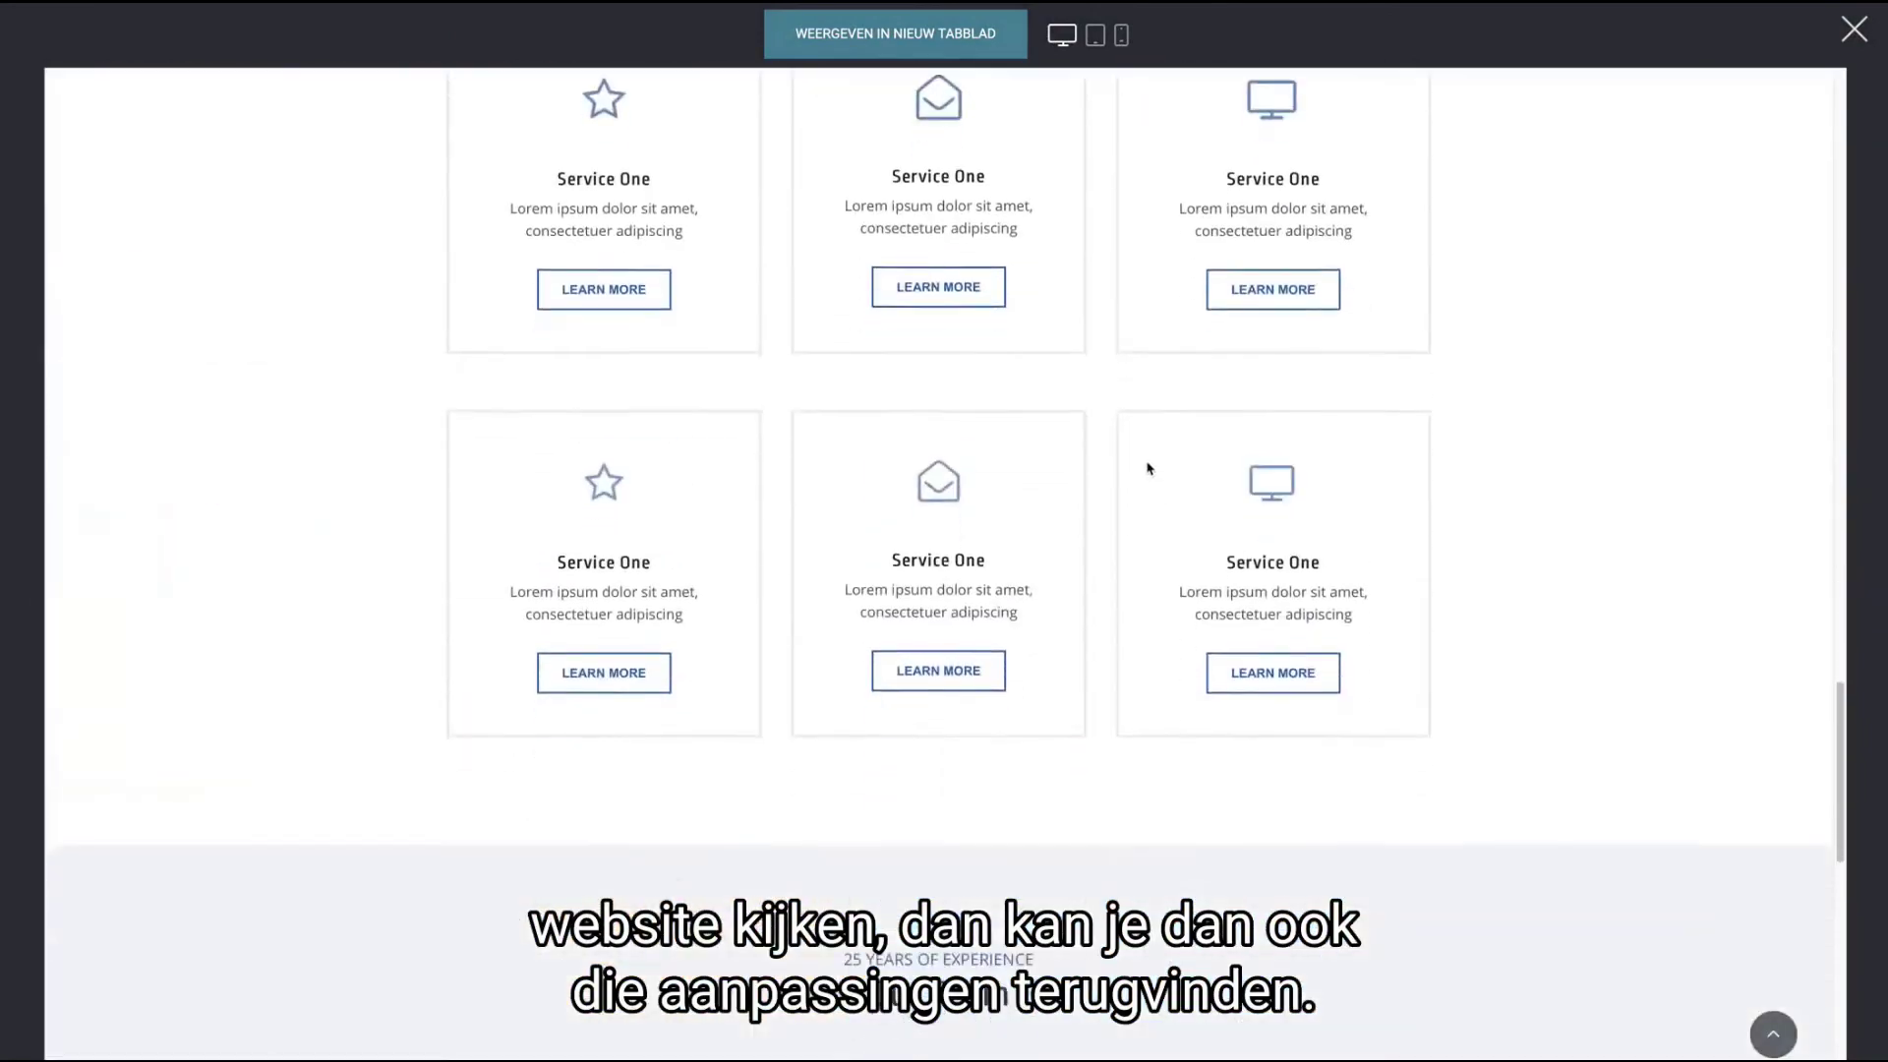
{"action": "left_click", "coordinate": [1855, 28]}
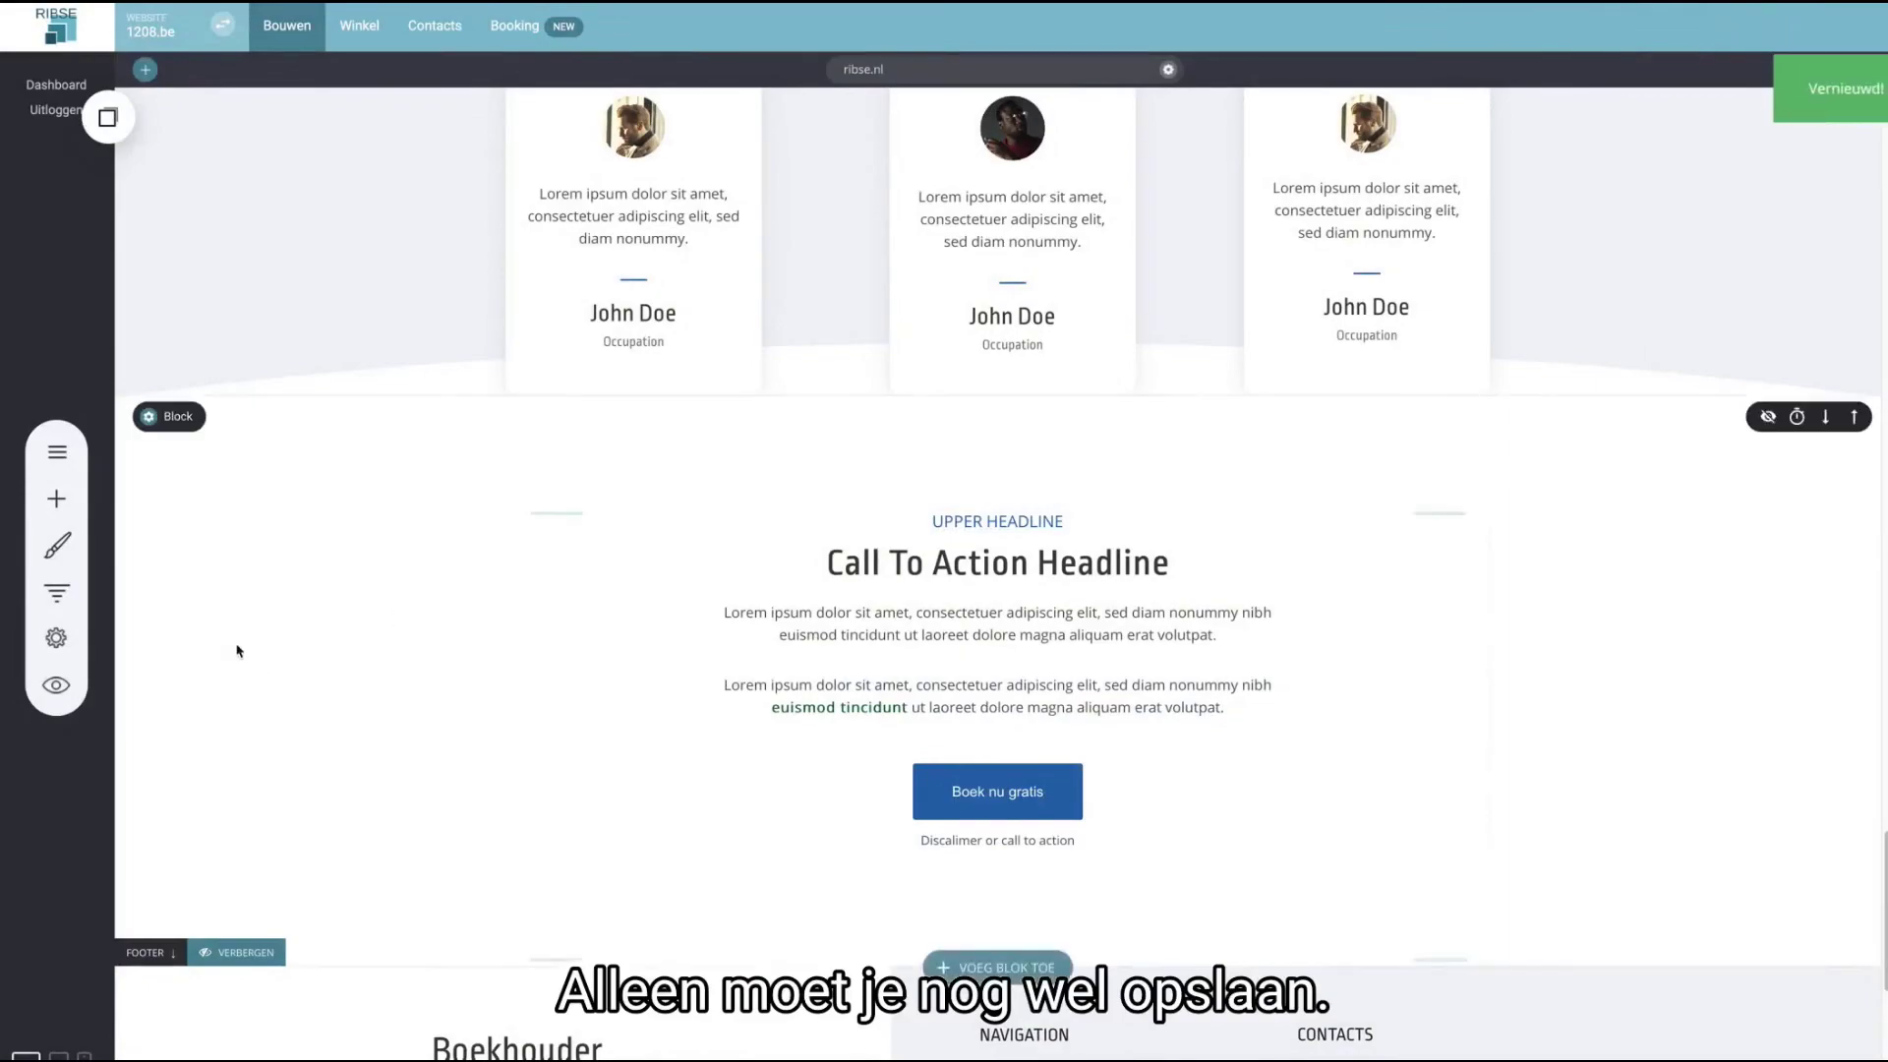
- Preview the saved page again and check the Call To Action block and the footer
{"action": "left_click", "coordinate": [56, 685]}
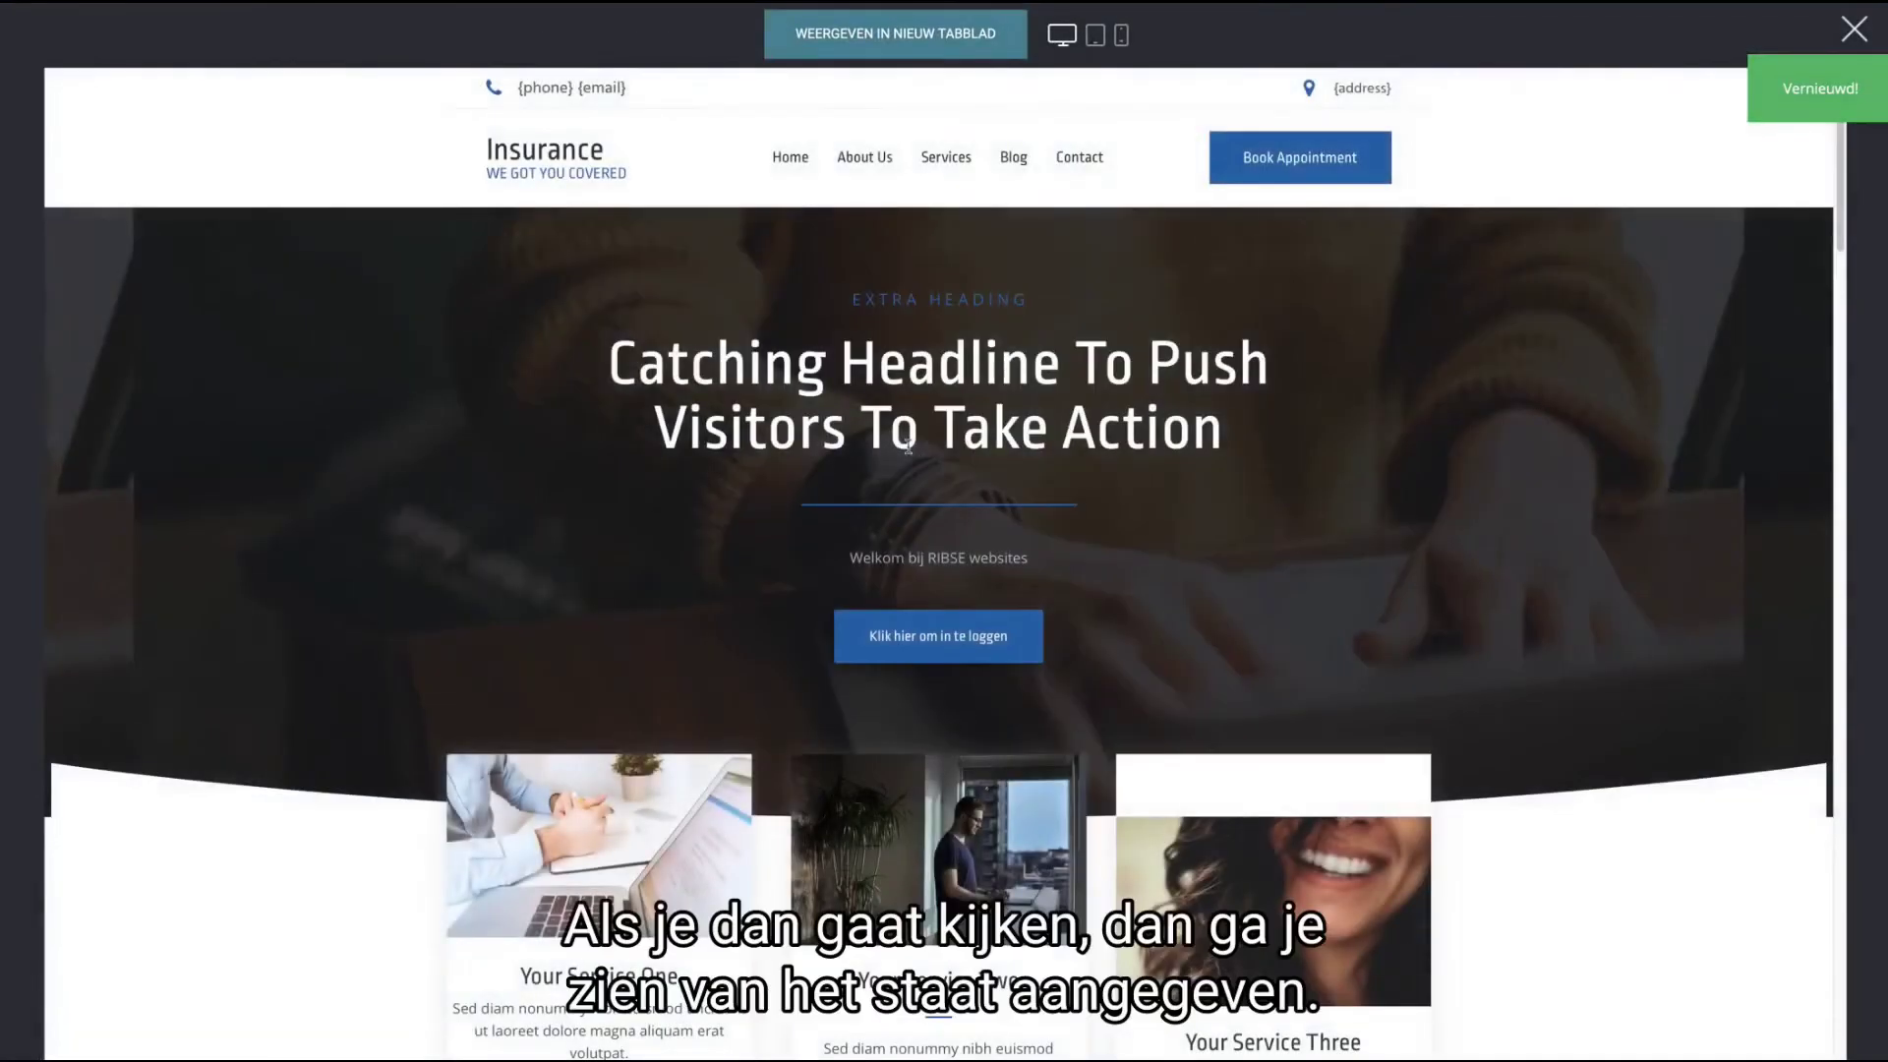
{"action": "scroll", "coordinate": [908, 452], "scroll_direction": "down", "scroll_amount": 20}
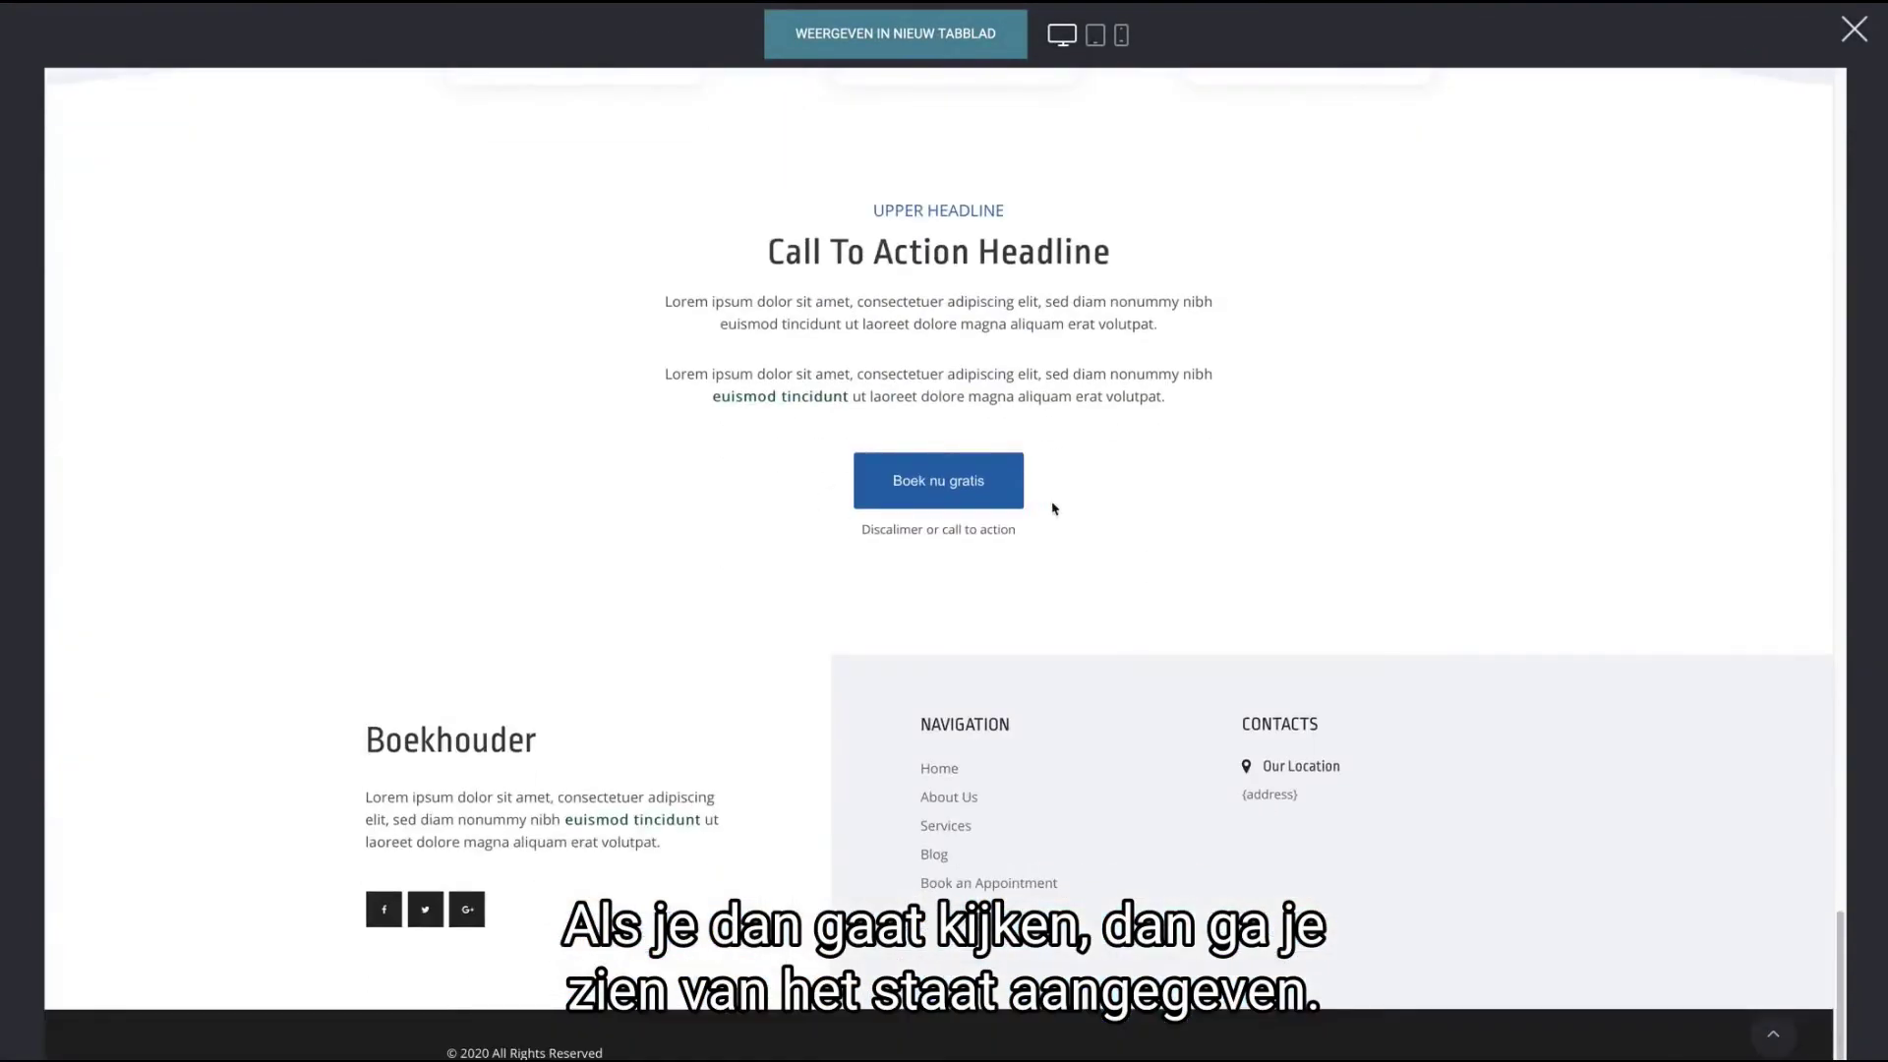
{"action": "left_click", "coordinate": [1851, 29]}
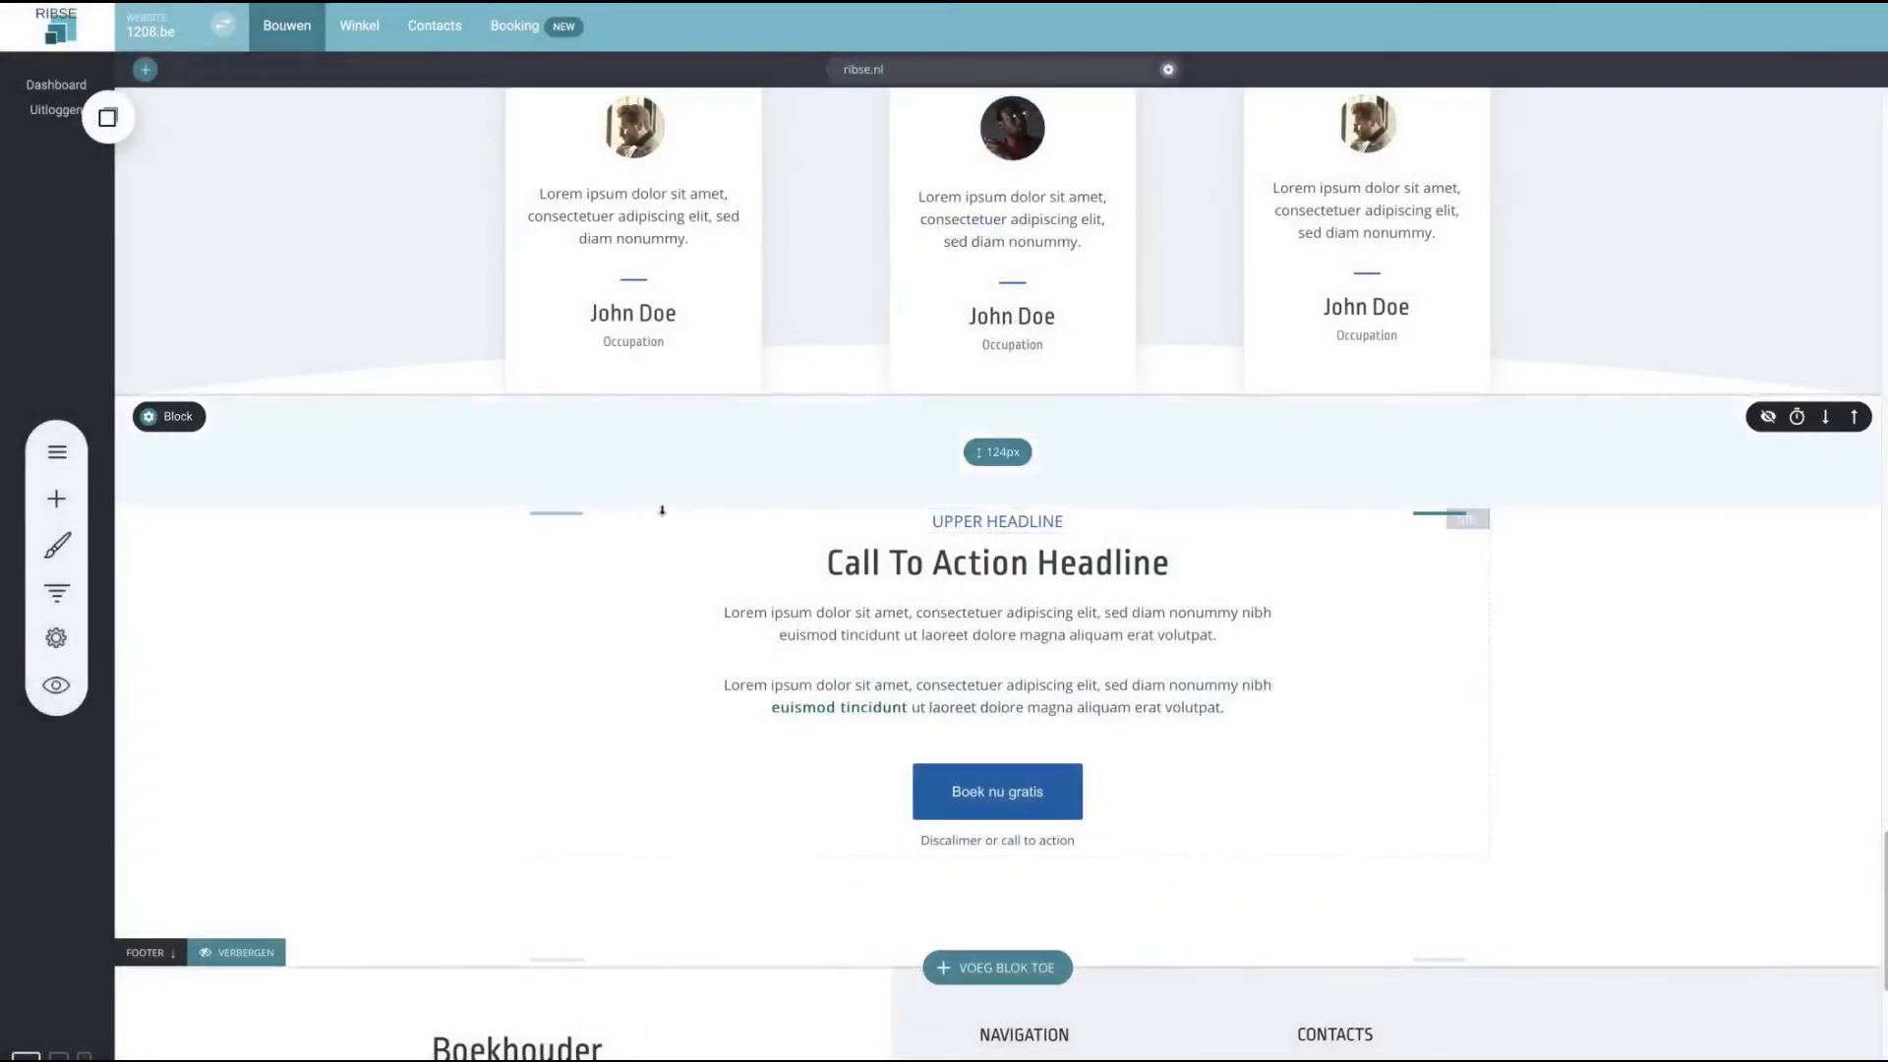
- Close the space beneath the "We worked with them" block's text and extend the block's lower edge well below the text
{"action": "scroll", "coordinate": [640, 407], "scroll_direction": "up", "scroll_amount": 6}
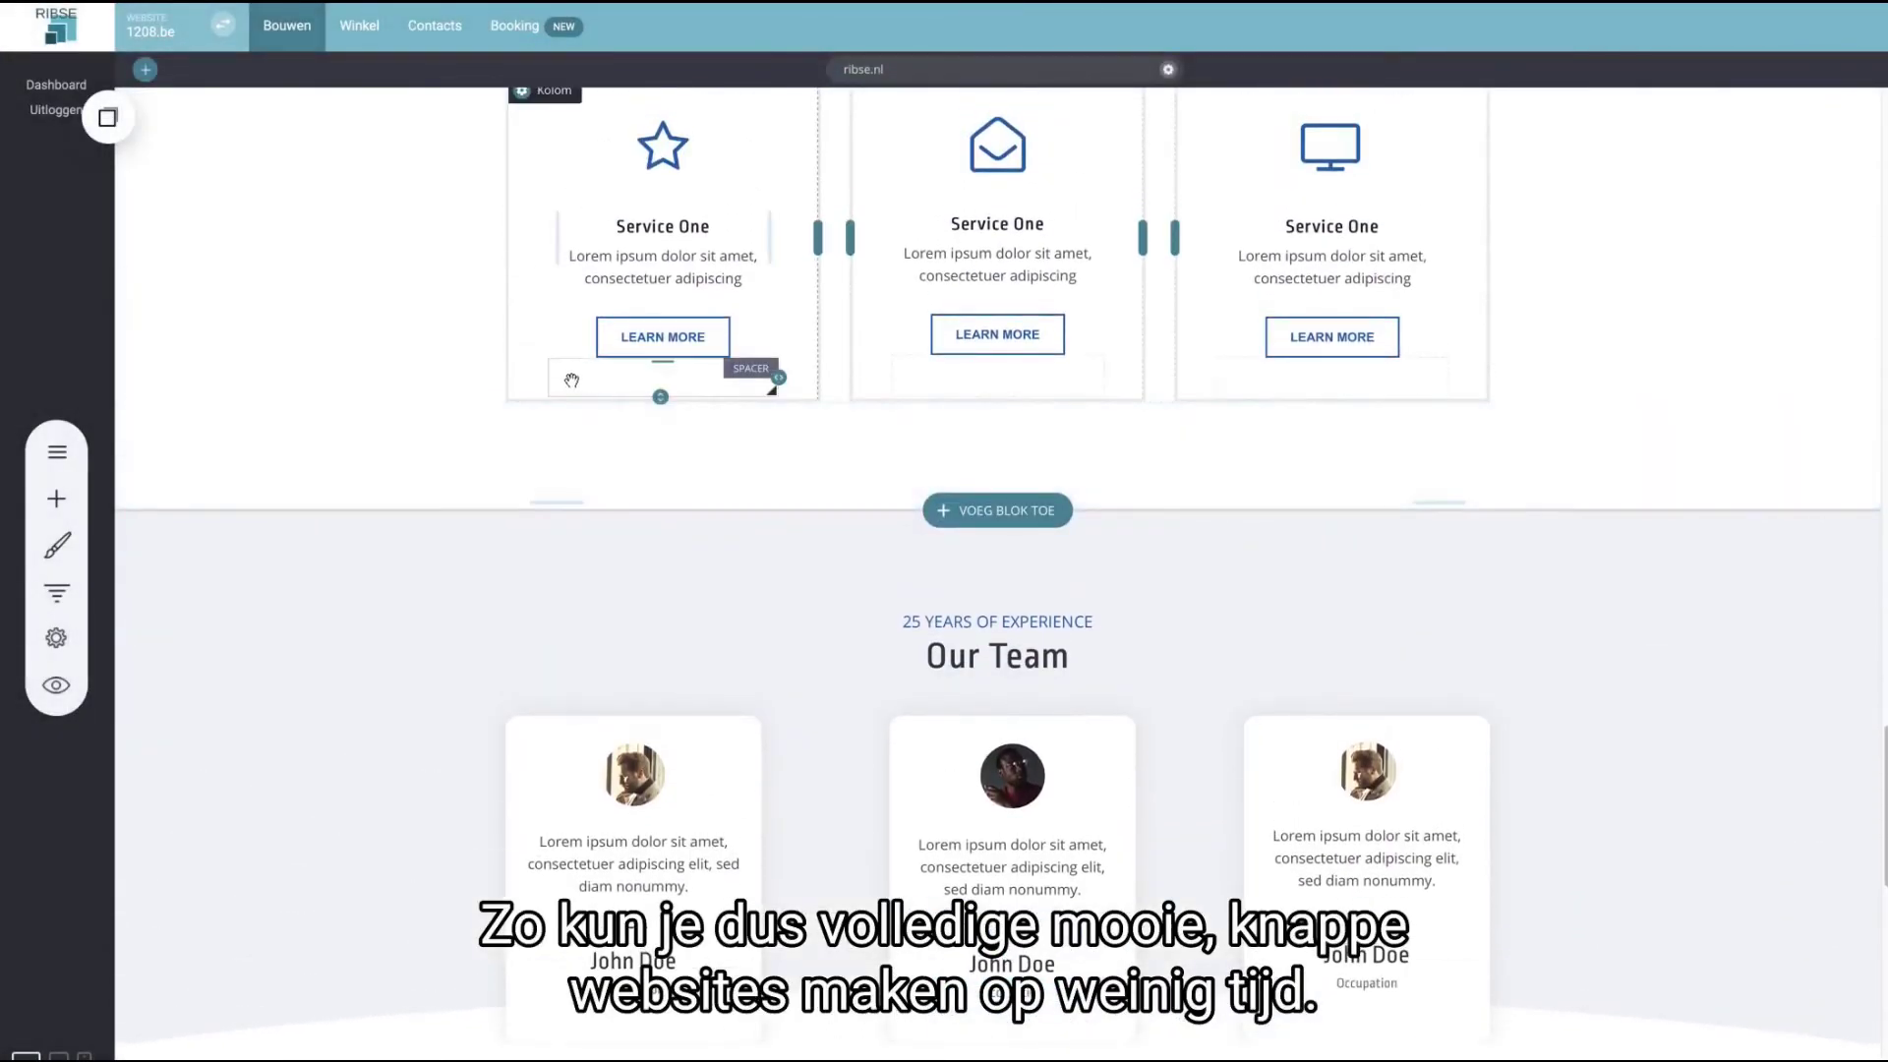
{"action": "scroll", "coordinate": [570, 385], "scroll_direction": "up", "scroll_amount": 20}
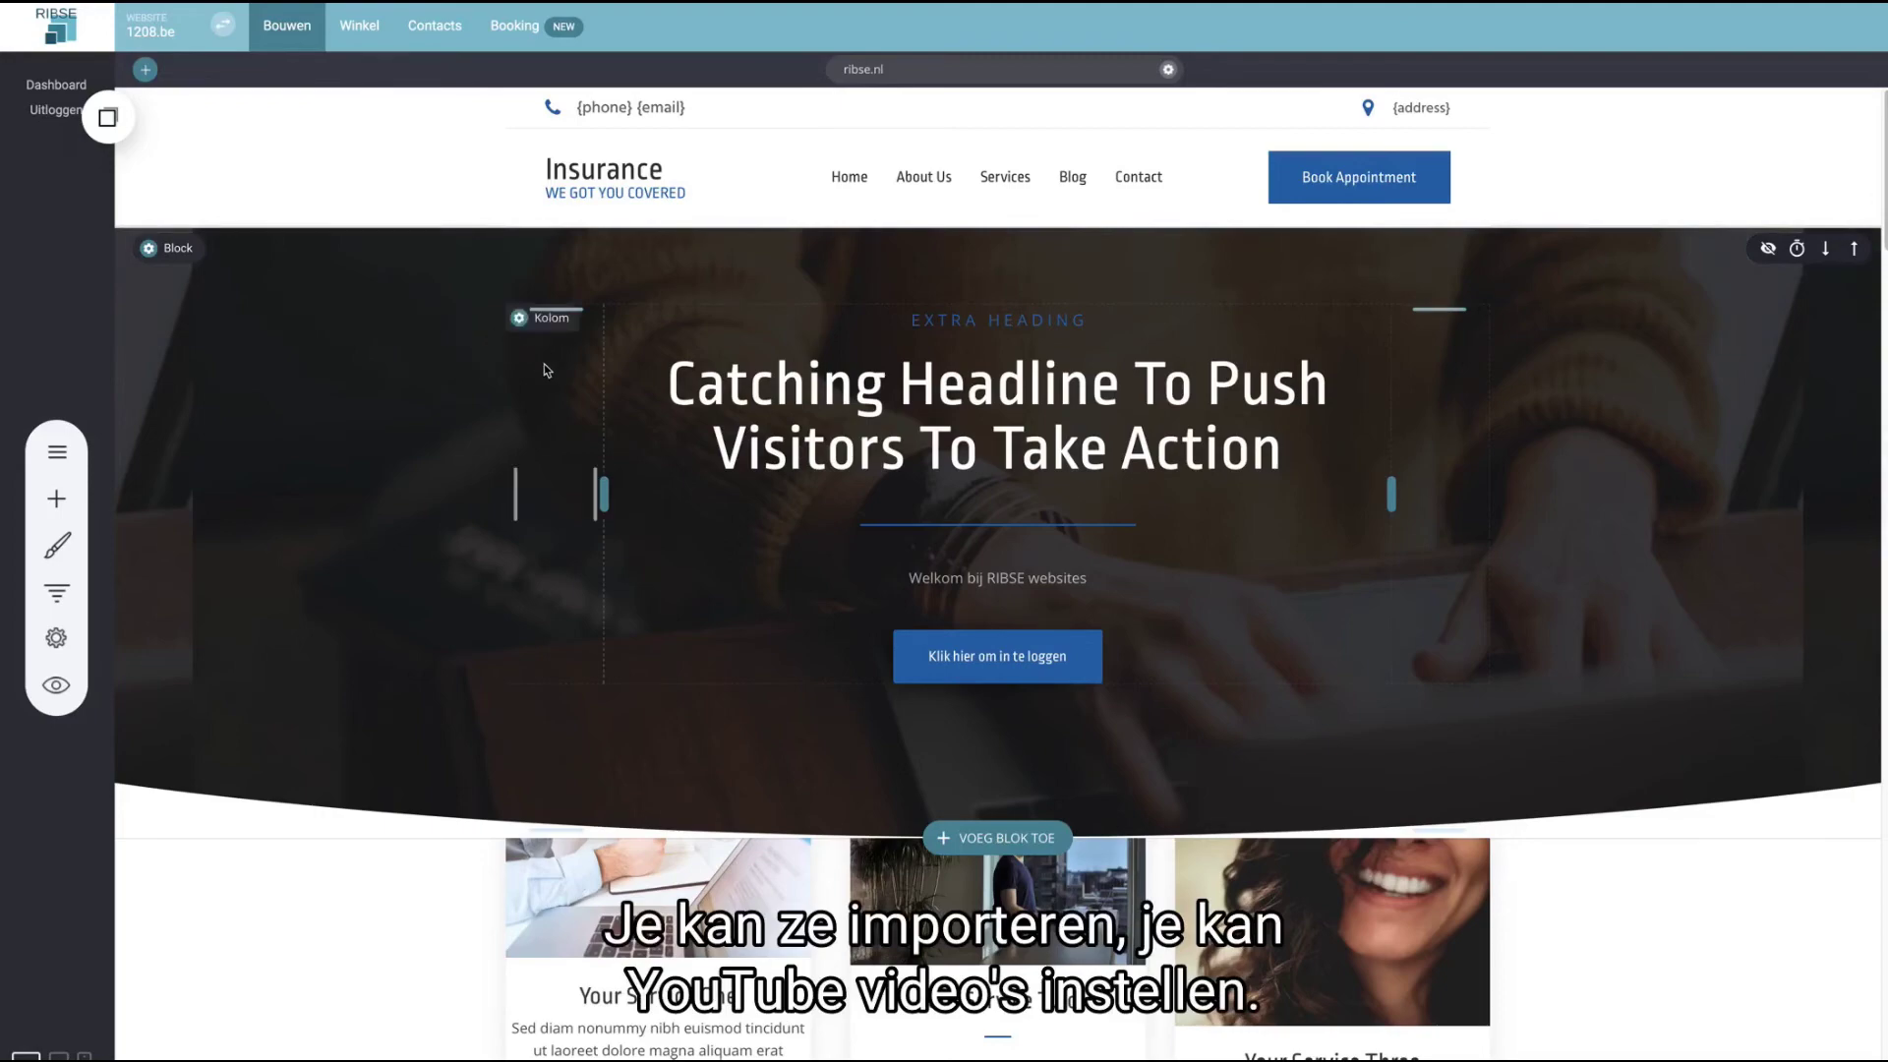
{"action": "scroll", "coordinate": [545, 365], "scroll_direction": "down", "scroll_amount": 10}
{"action": "scroll", "coordinate": [544, 366], "scroll_direction": "down", "scroll_amount": 2}
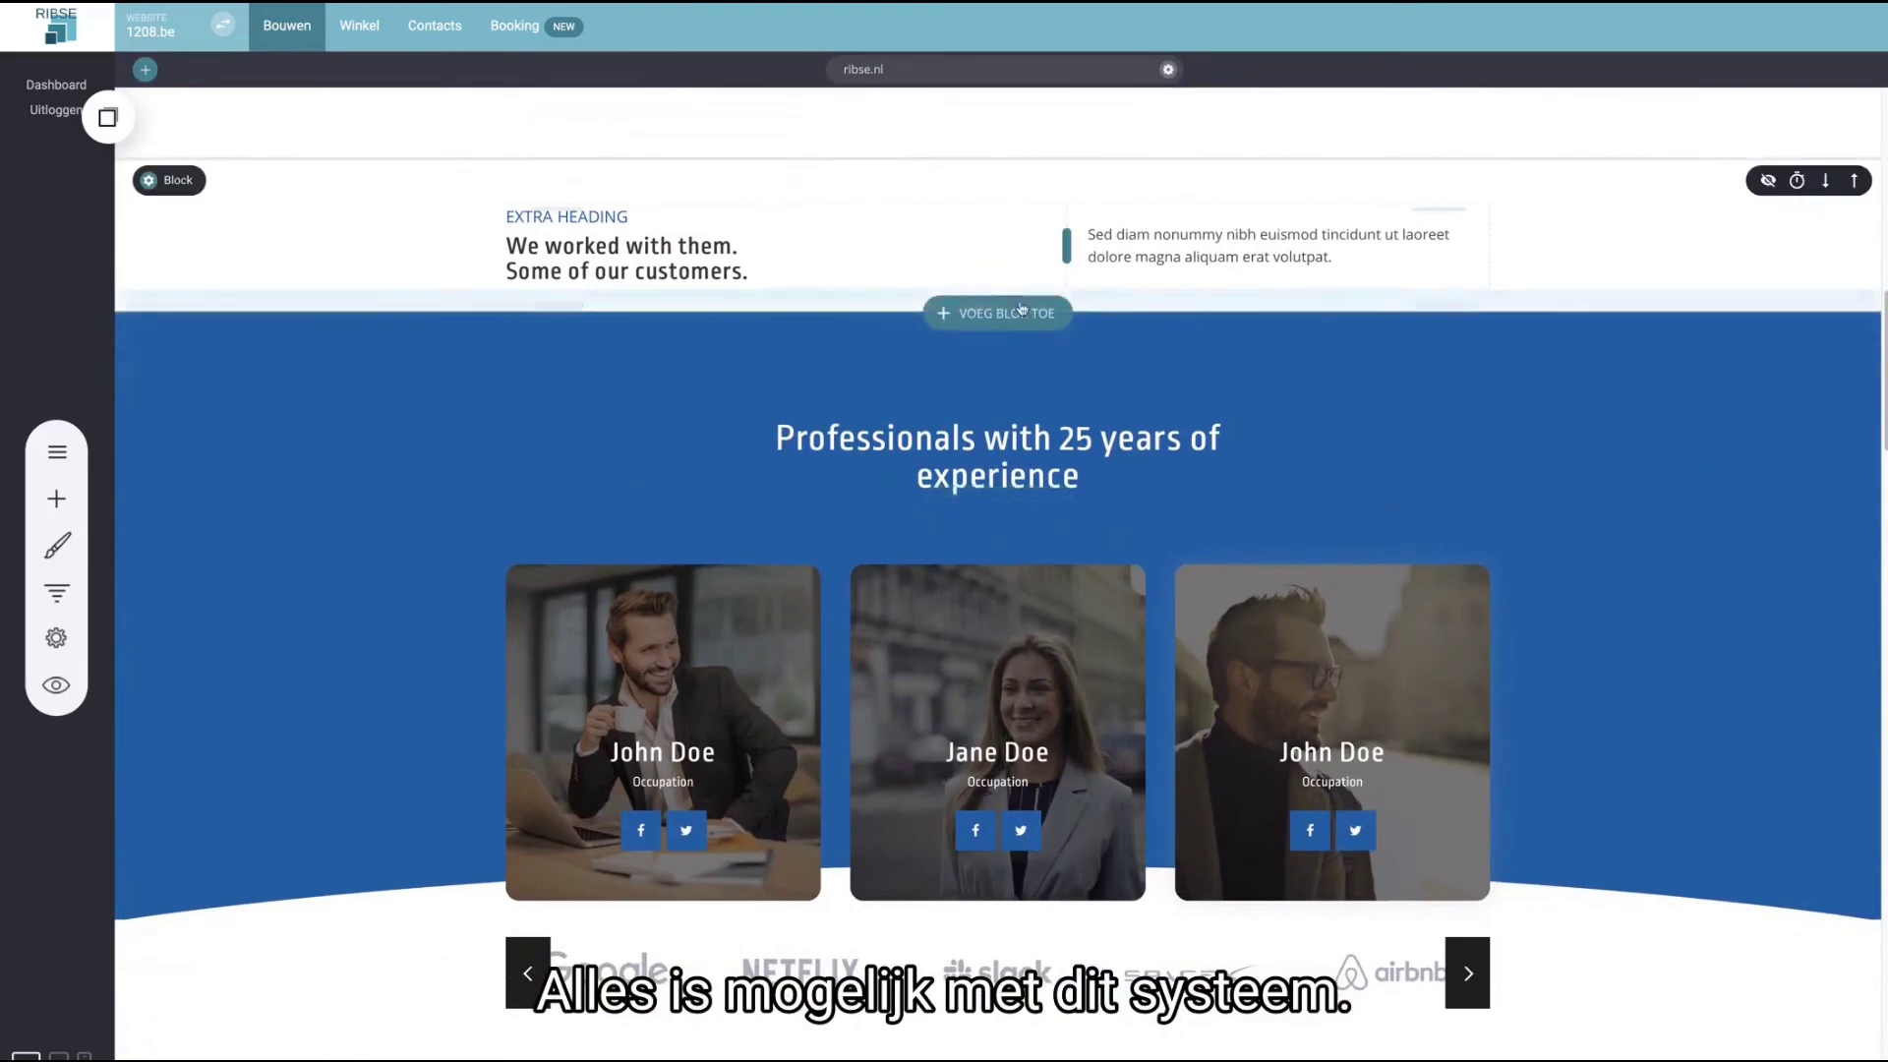
{"action": "left_click_drag", "start_coordinate": [870, 308], "coordinate": [935, 286]}
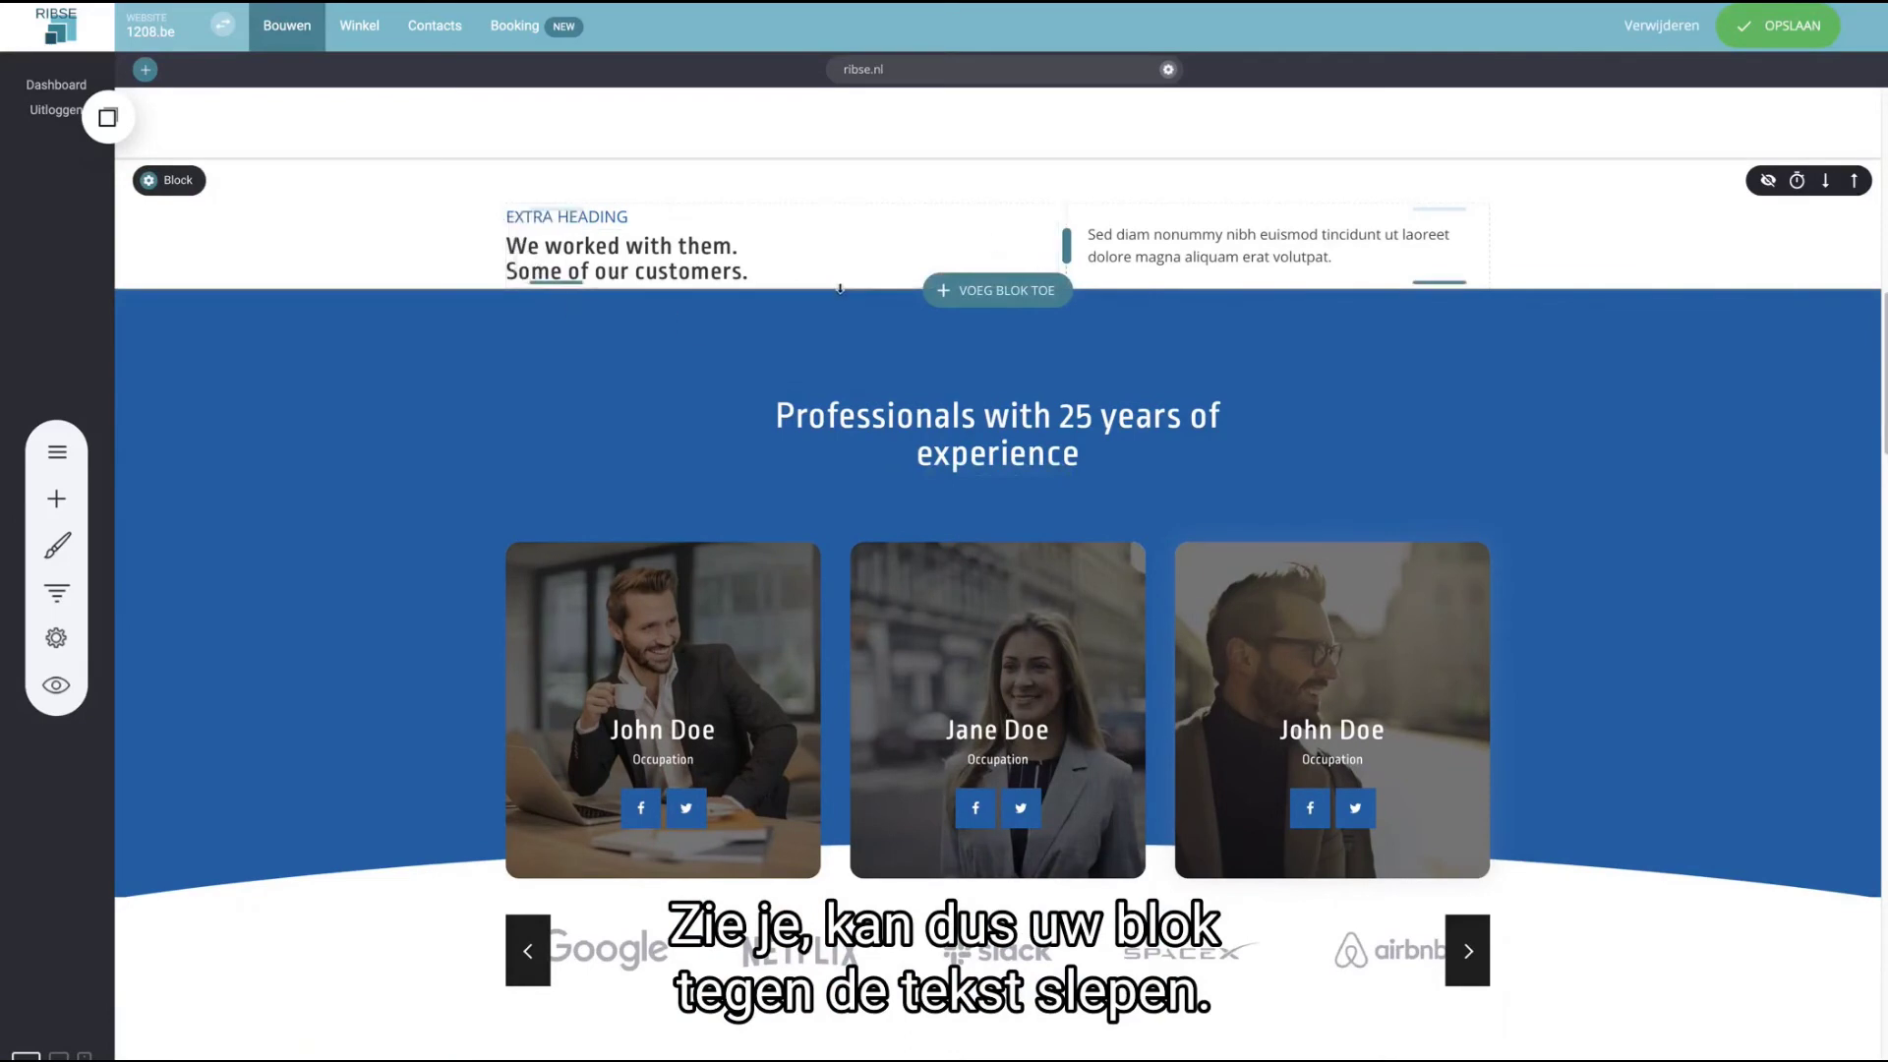
{"action": "left_click_drag", "start_coordinate": [838, 287], "coordinate": [832, 480]}
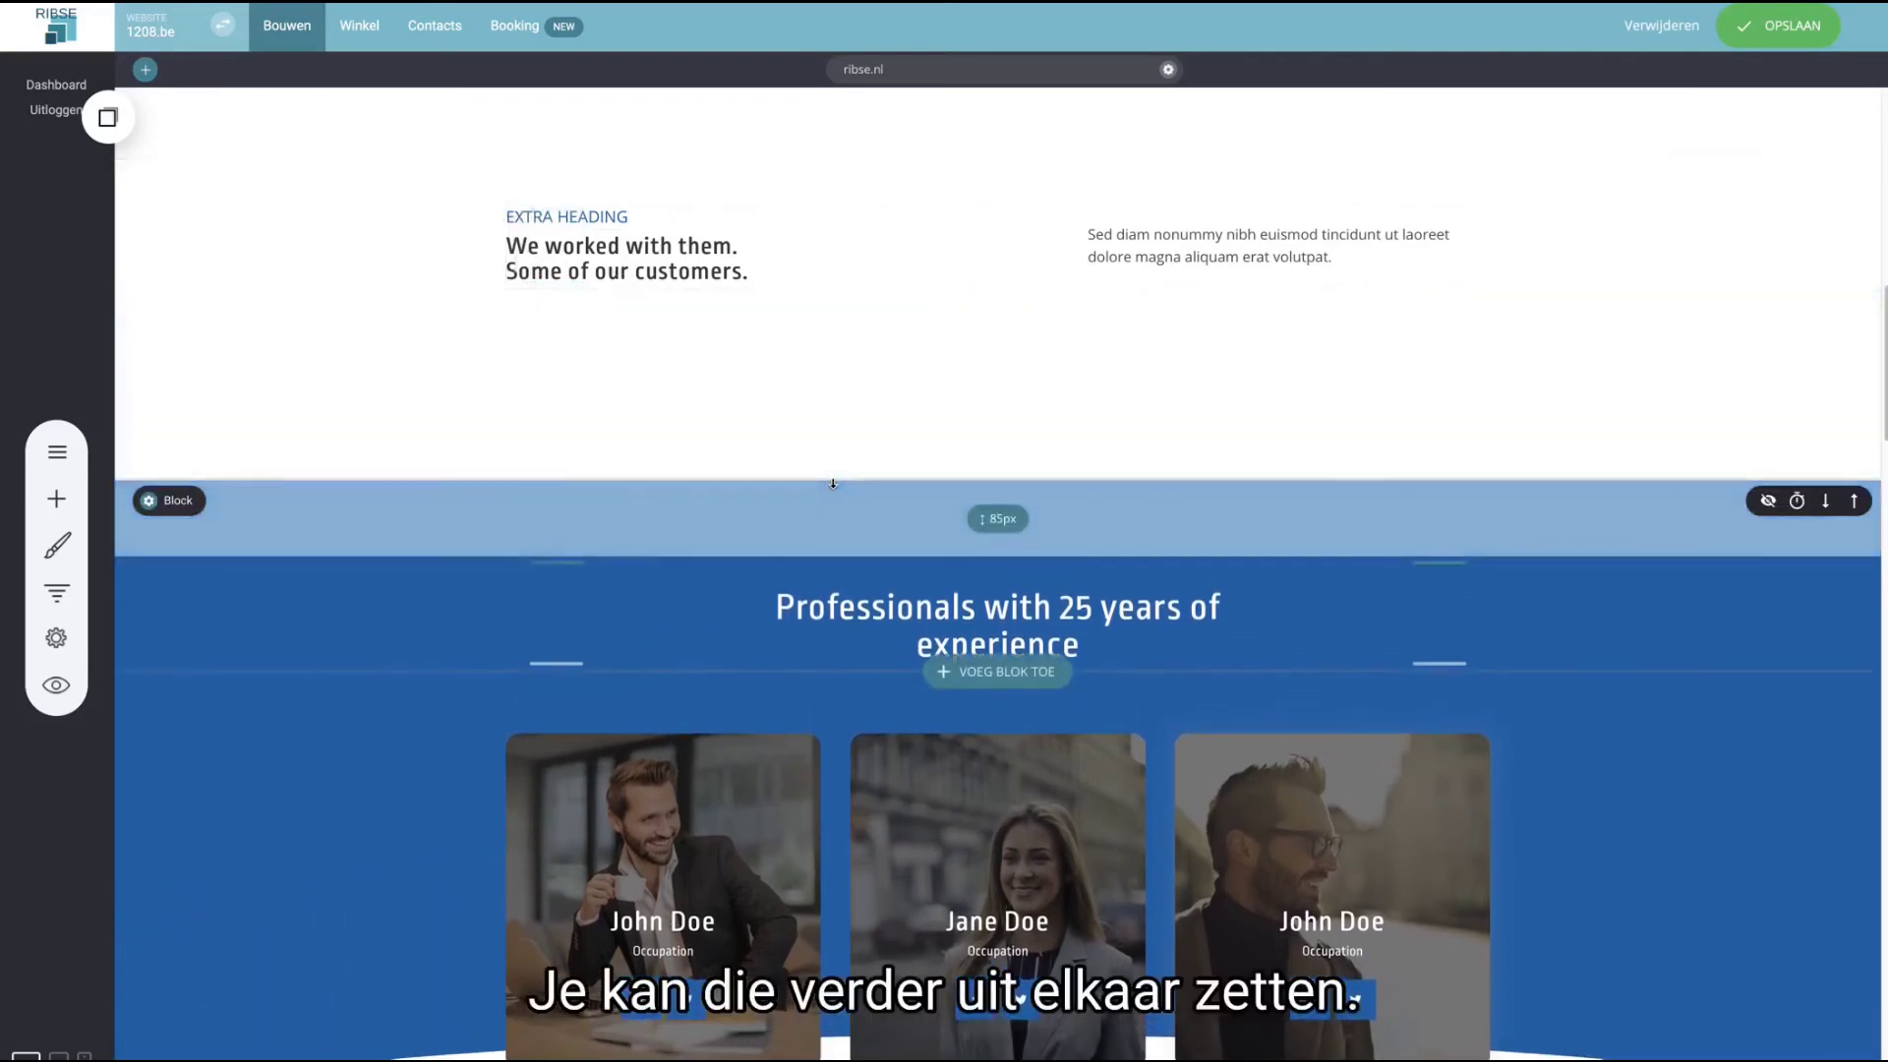
- Increase the spacing beneath the team cards in the blue "Professionals with 25 years of experience" block
{"action": "scroll", "coordinate": [833, 484], "scroll_direction": "down", "scroll_amount": 5}
{"action": "scroll", "coordinate": [833, 484], "scroll_direction": "down", "scroll_amount": 3}
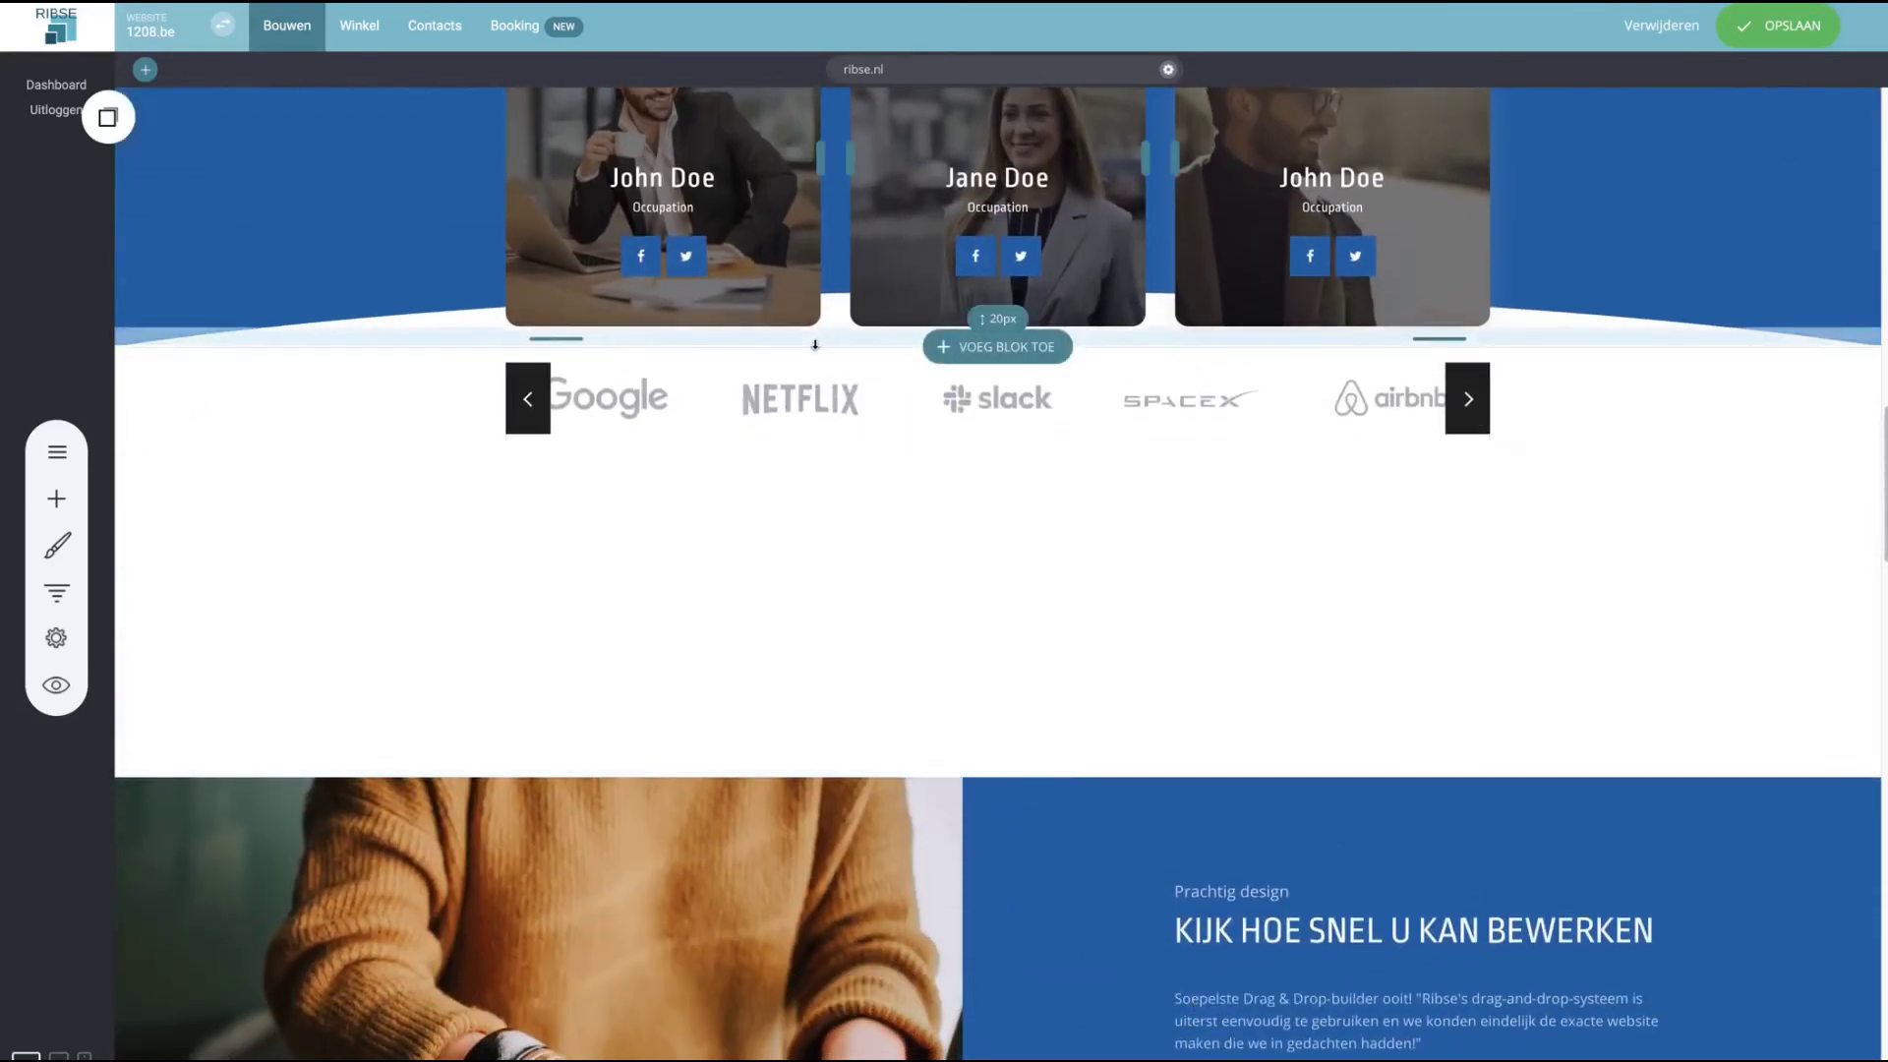
{"action": "left_click_drag", "start_coordinate": [811, 346], "coordinate": [809, 505]}
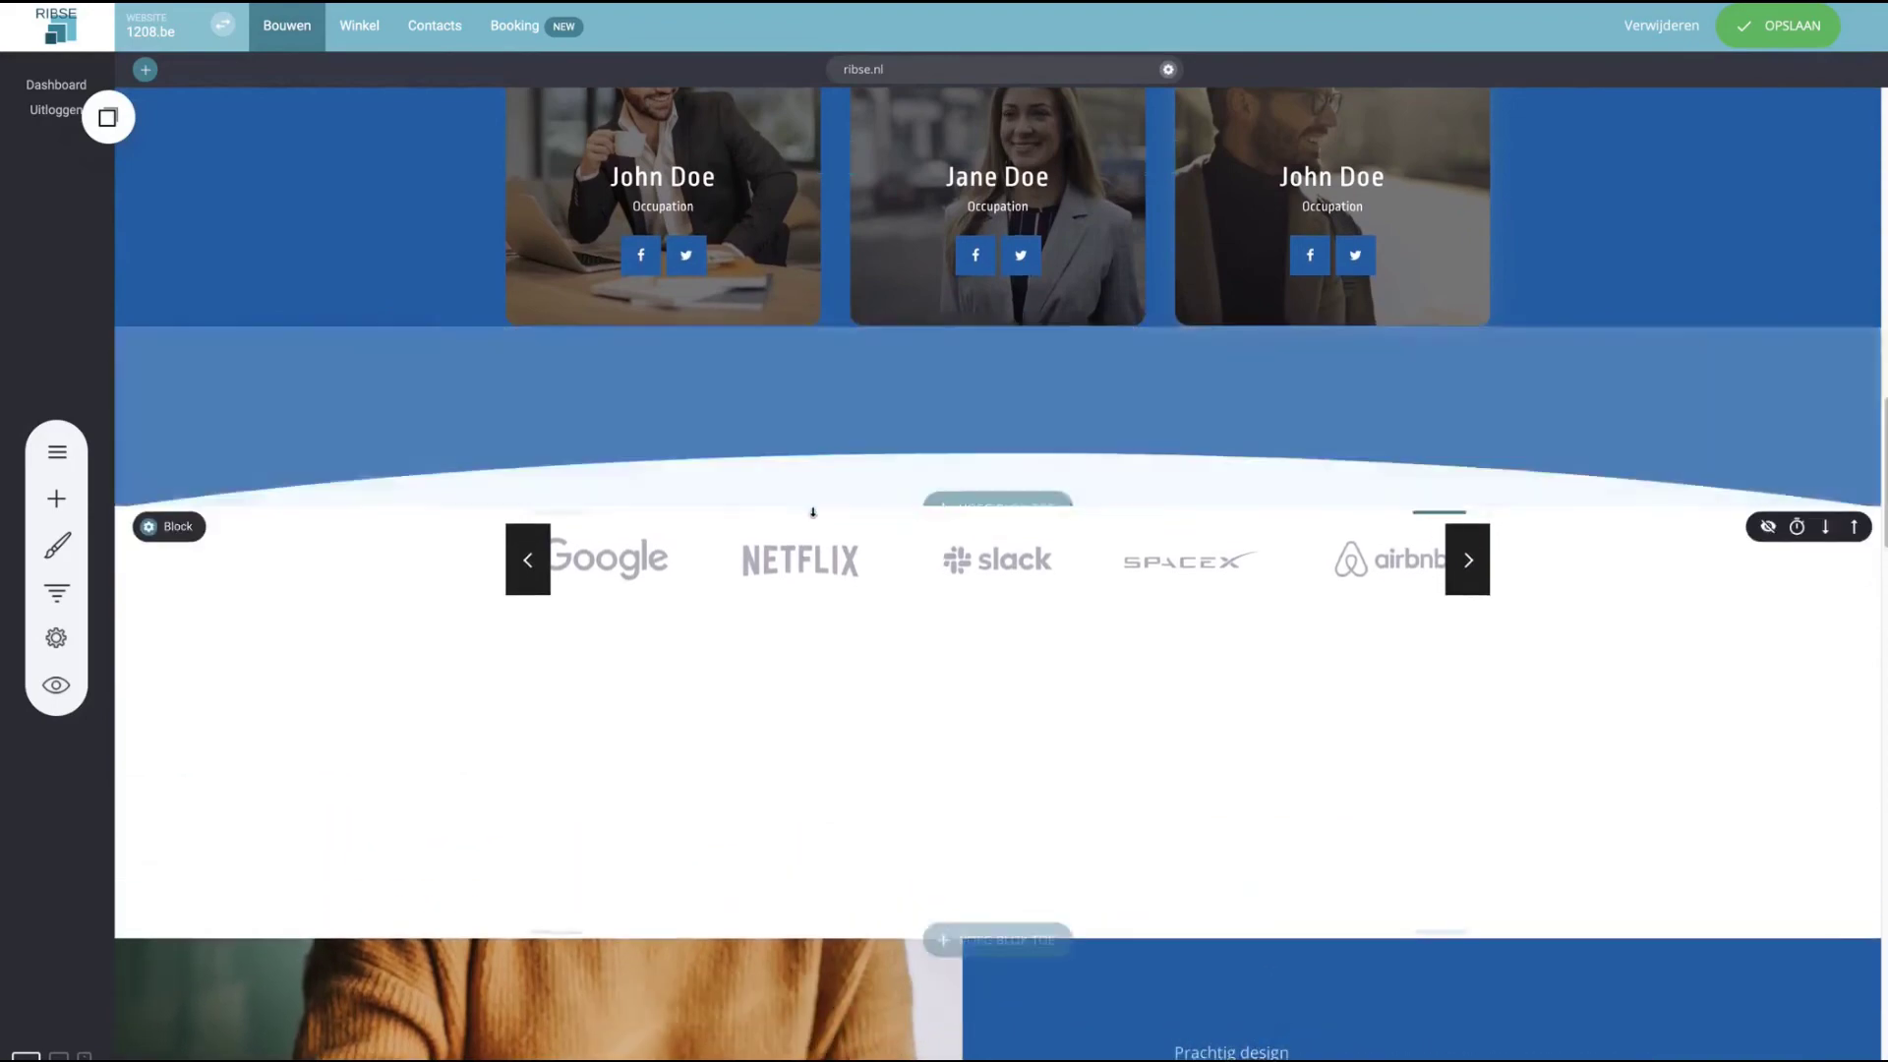
- Narrow the image column in the "KIJK HOE SNEL U KAN BEWERKEN" block to give the blue area more room
{"action": "scroll", "coordinate": [811, 603], "scroll_direction": "down", "scroll_amount": 2}
{"action": "scroll", "coordinate": [811, 603], "scroll_direction": "down", "scroll_amount": 8}
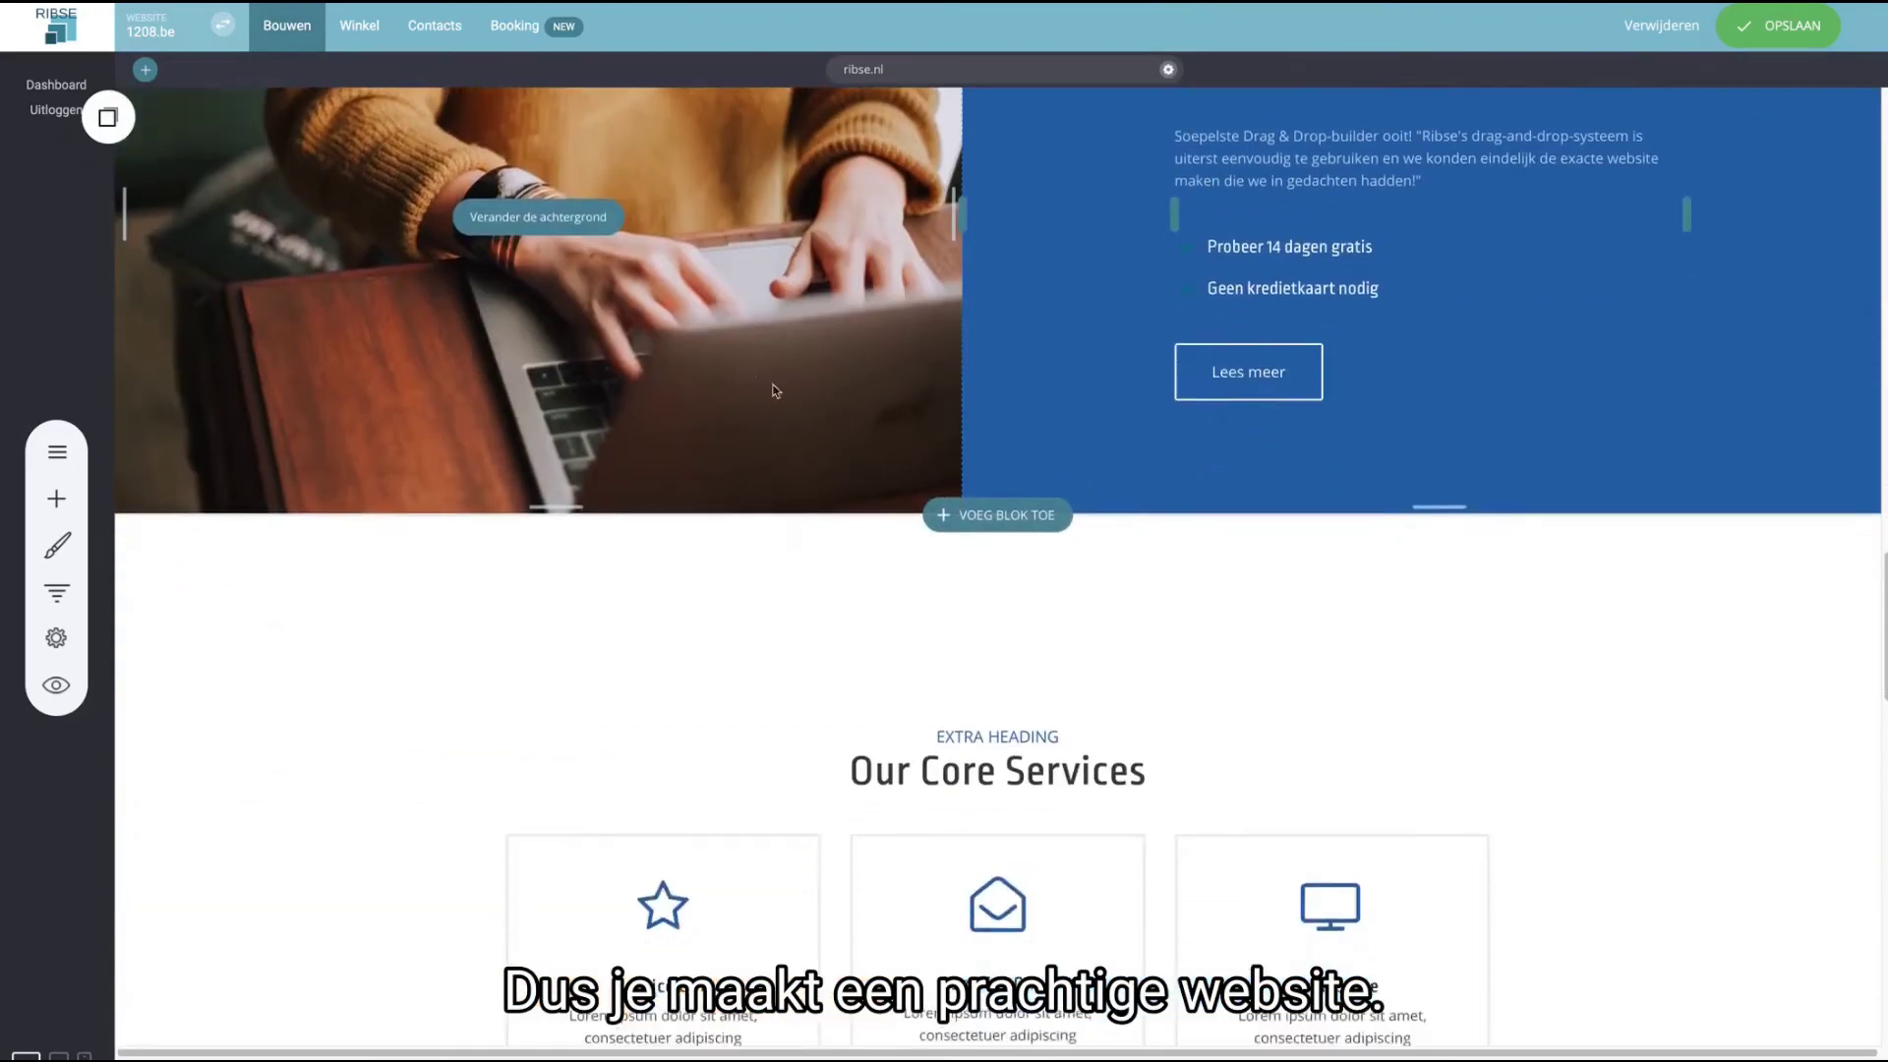
{"action": "scroll", "coordinate": [875, 370], "scroll_direction": "up", "scroll_amount": 3}
{"action": "scroll", "coordinate": [876, 369], "scroll_direction": "up", "scroll_amount": 3}
{"action": "scroll", "coordinate": [880, 413], "scroll_direction": "down", "scroll_amount": 2}
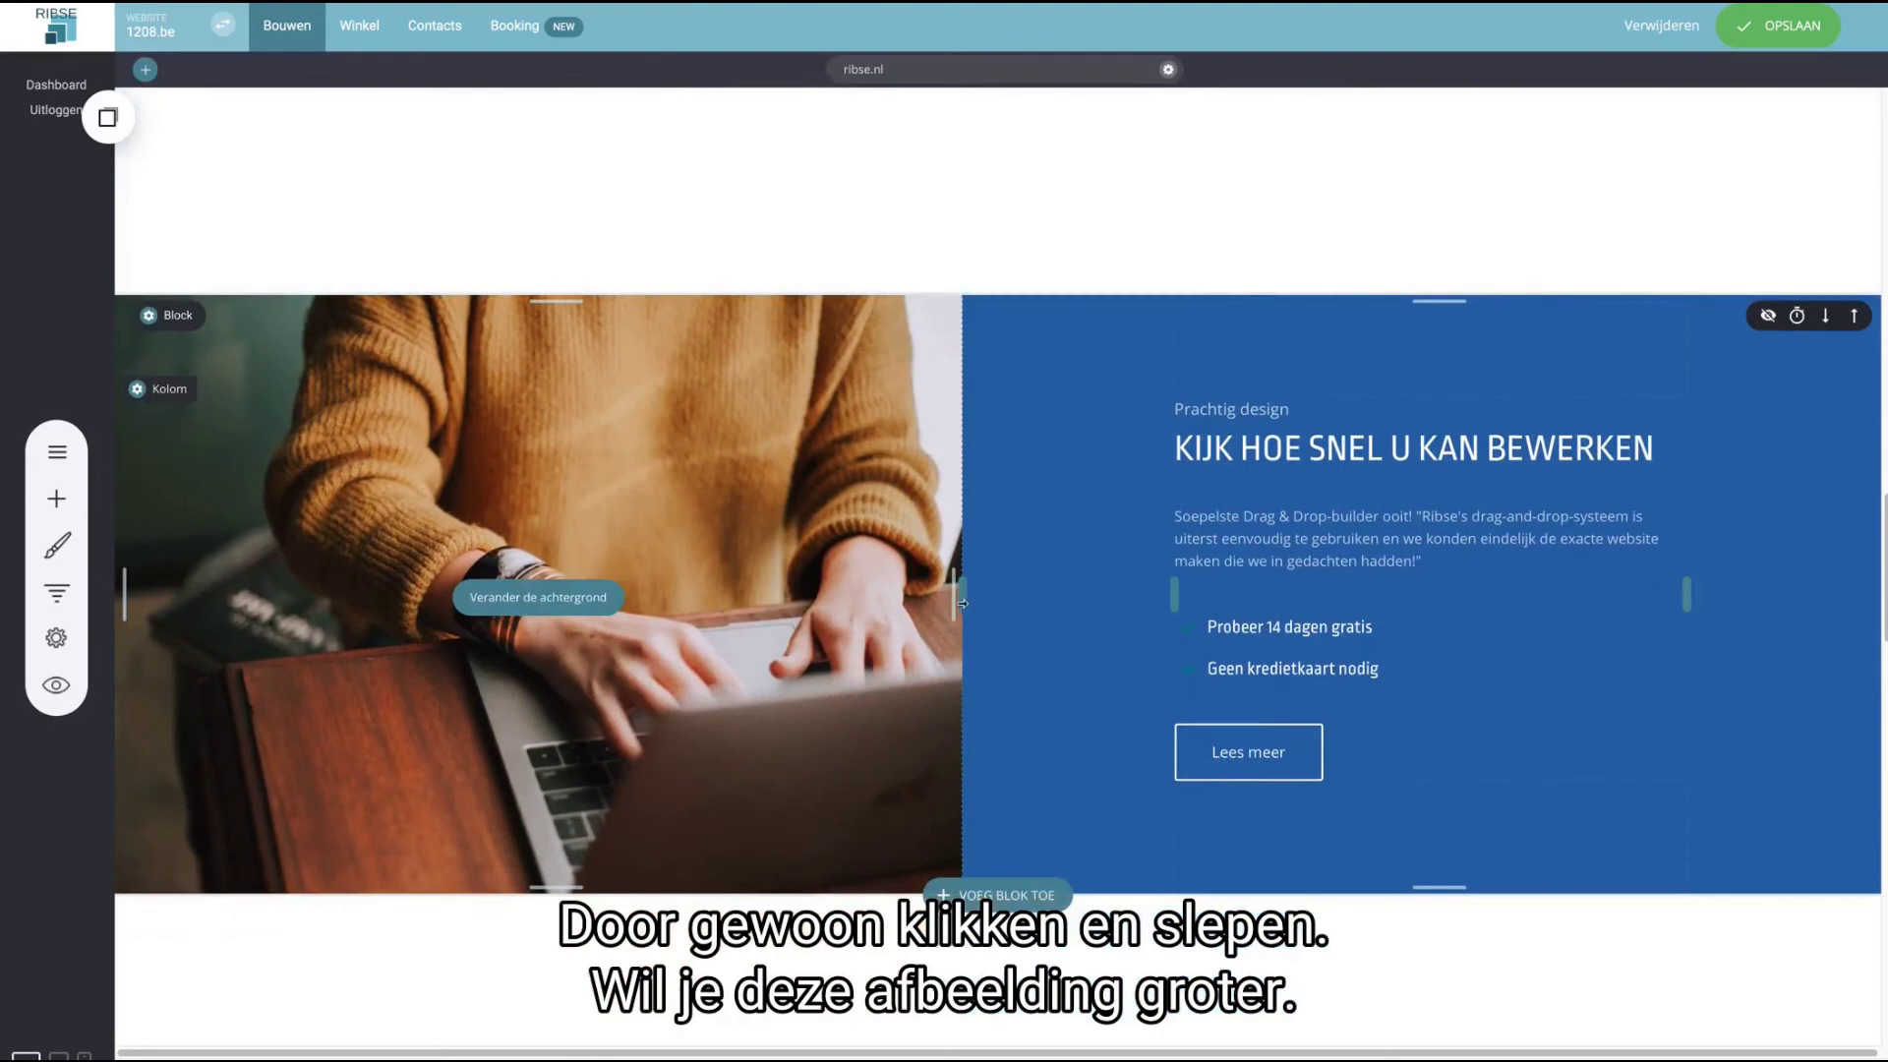
{"action": "left_click_drag", "start_coordinate": [962, 603], "coordinate": [874, 597]}
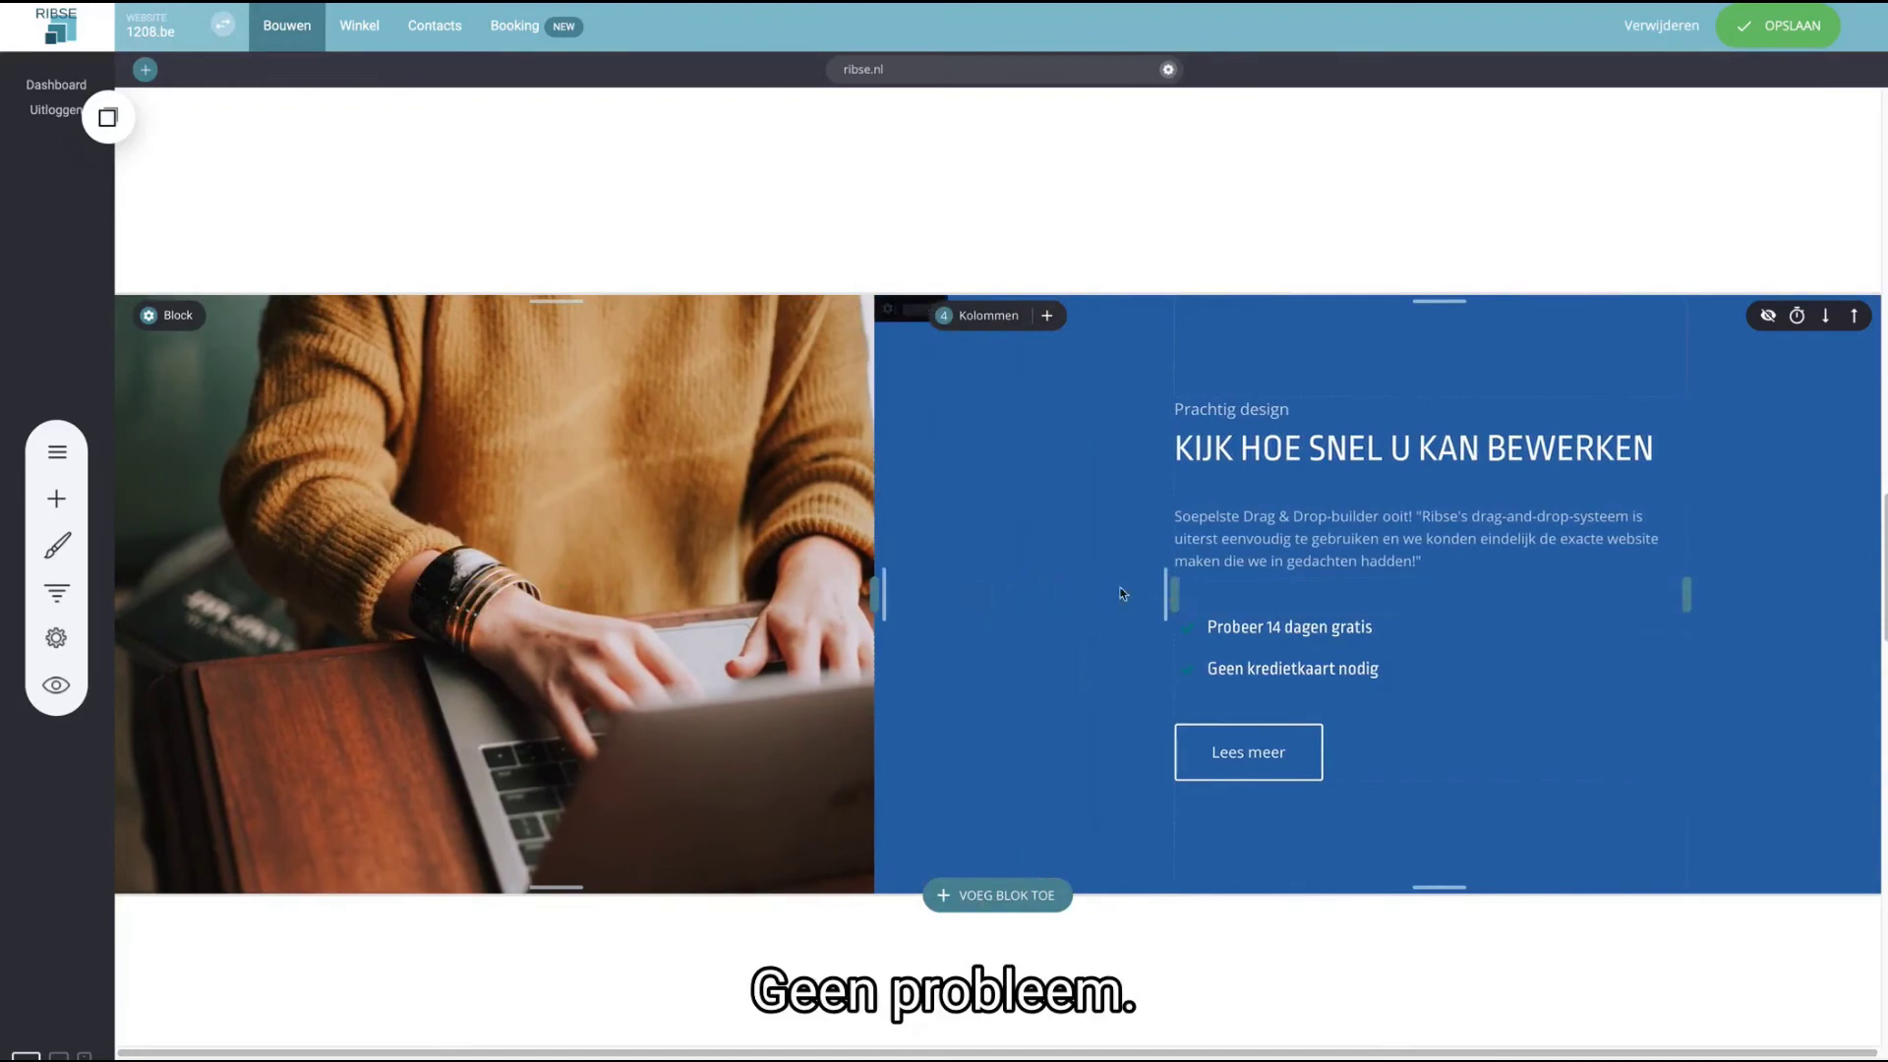
- Widen the text column into the empty column beside the image and move the "KIJK HOE SNEL U KAN BEWERKEN" title above "Prachtig design"
{"action": "left_click_drag", "start_coordinate": [1166, 585], "coordinate": [974, 609]}
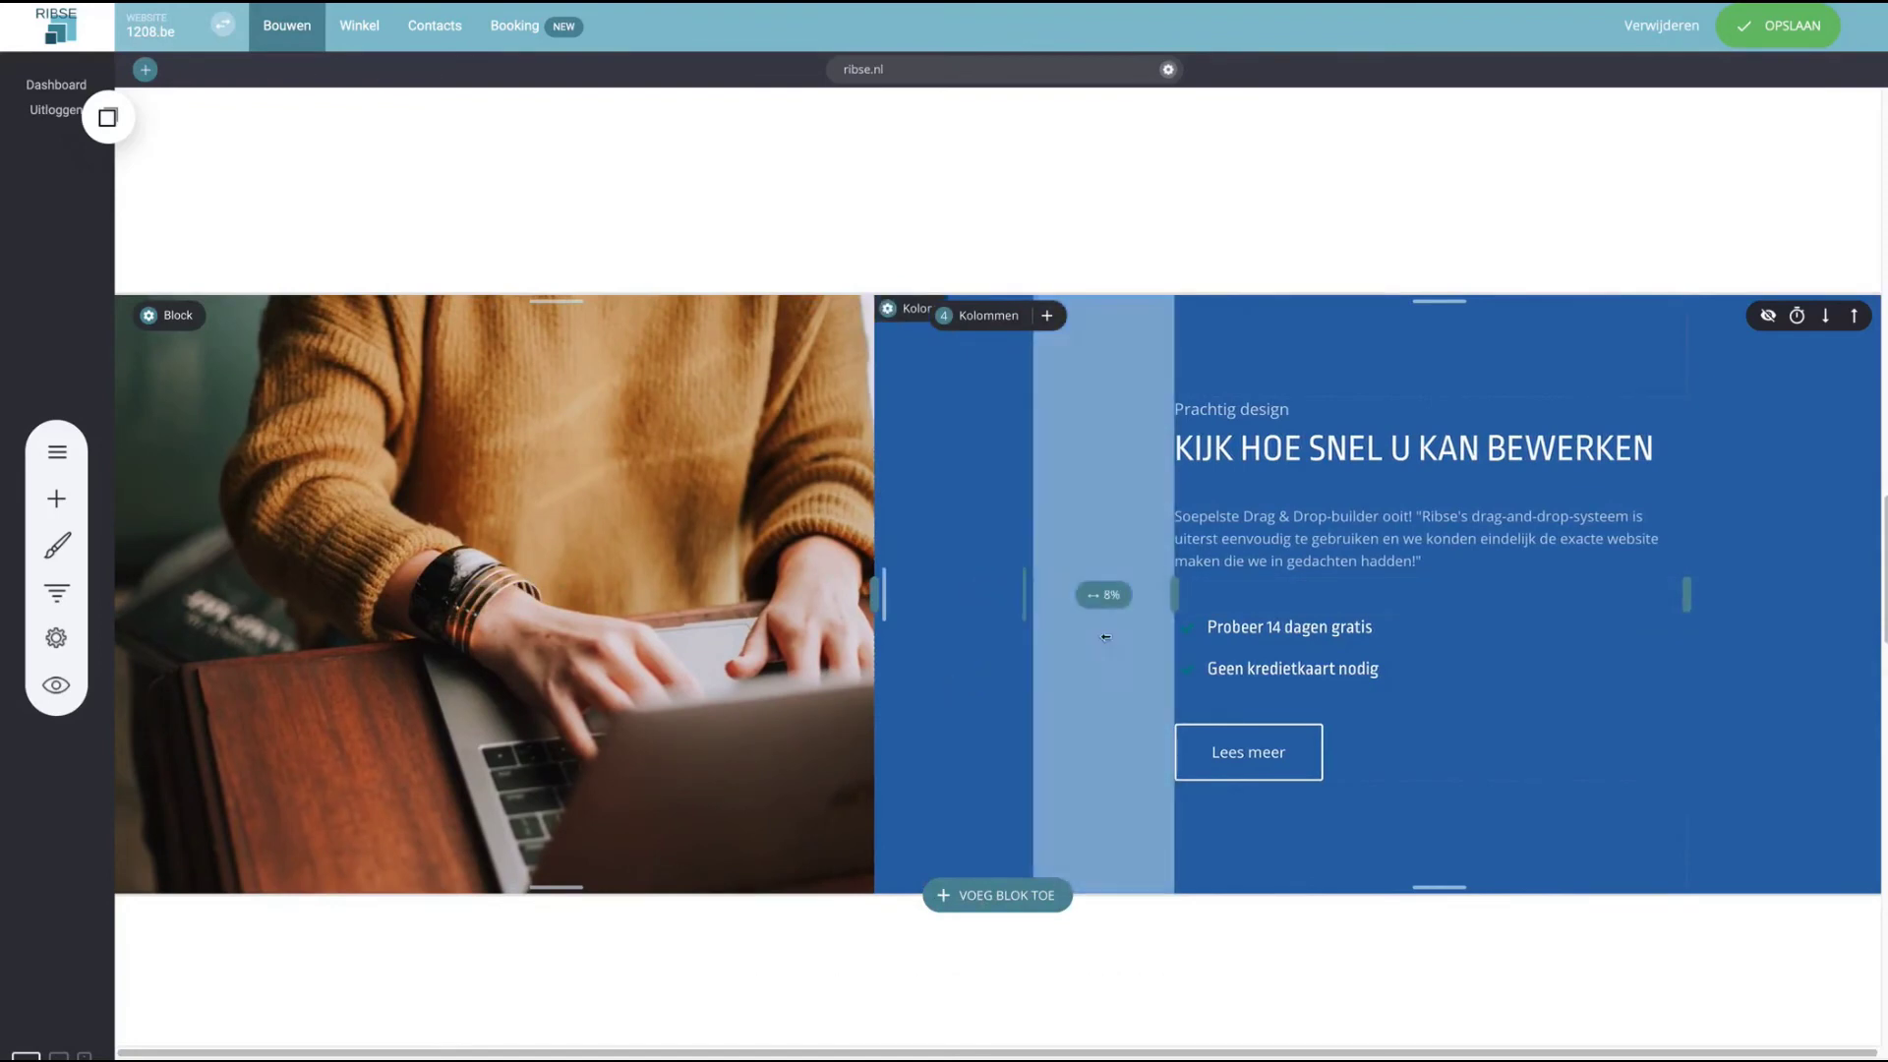
{"action": "left_click_drag", "start_coordinate": [1180, 594], "coordinate": [1189, 538]}
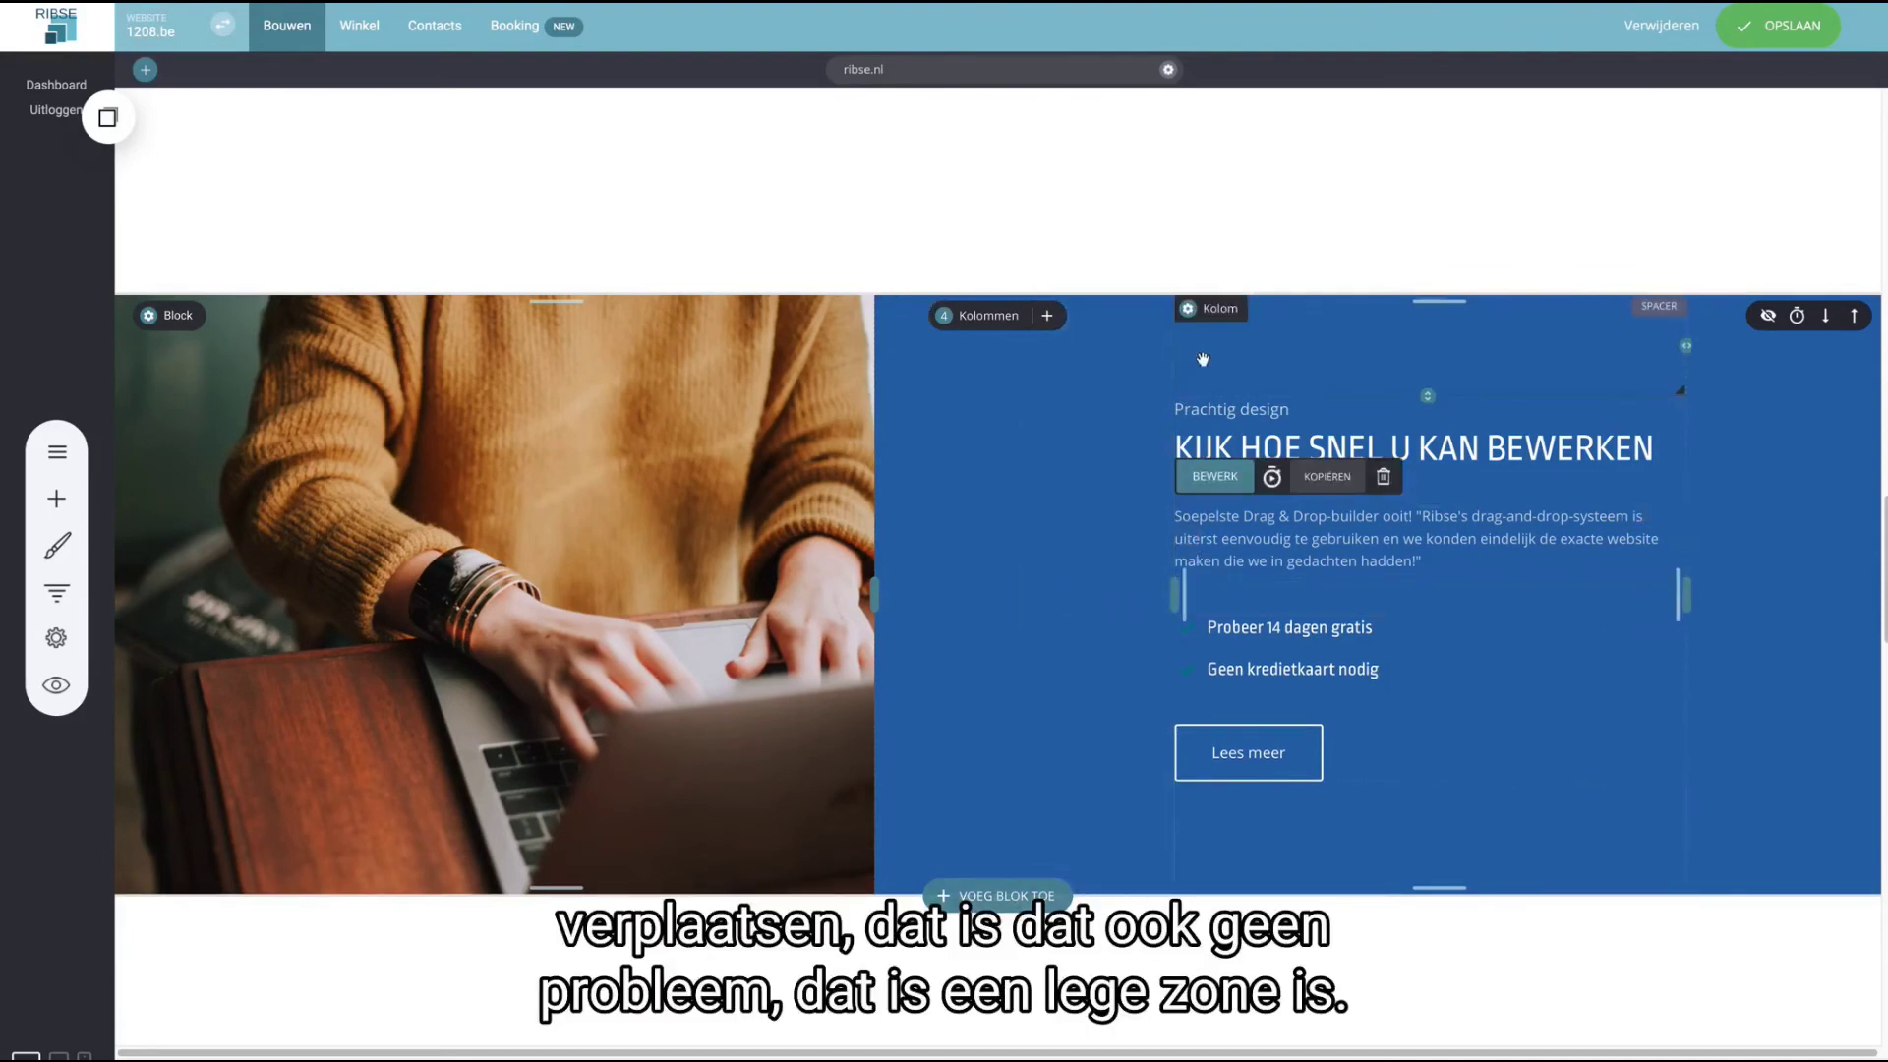
{"action": "left_click_drag", "start_coordinate": [1174, 351], "coordinate": [1037, 388]}
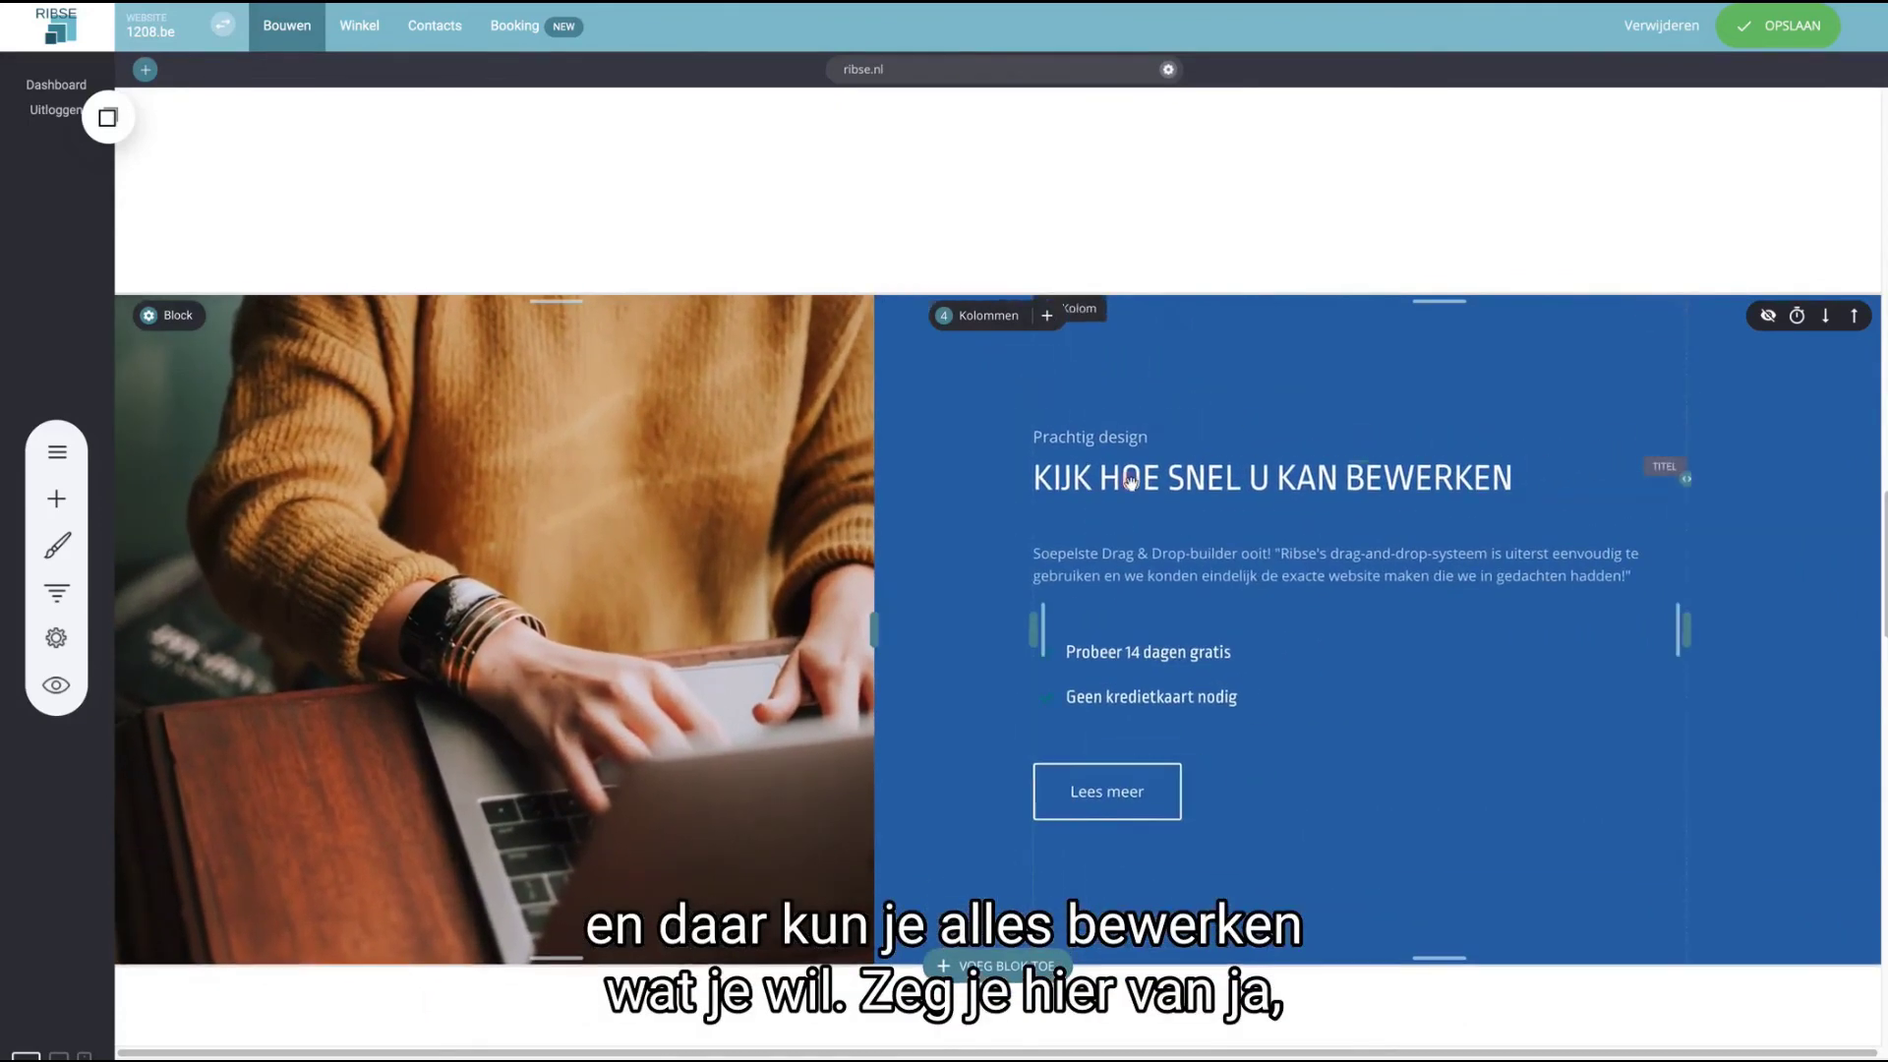
{"action": "mouse_move", "coordinate": [1131, 482]}
{"action": "left_mouse_down"}
{"action": "mouse_move", "coordinate": [1138, 713]}
{"action": "mouse_move", "coordinate": [1188, 718]}
{"action": "mouse_move", "coordinate": [1081, 715]}
{"action": "mouse_move", "coordinate": [1188, 721]}
{"action": "mouse_move", "coordinate": [1189, 430]}
{"action": "left_mouse_up"}
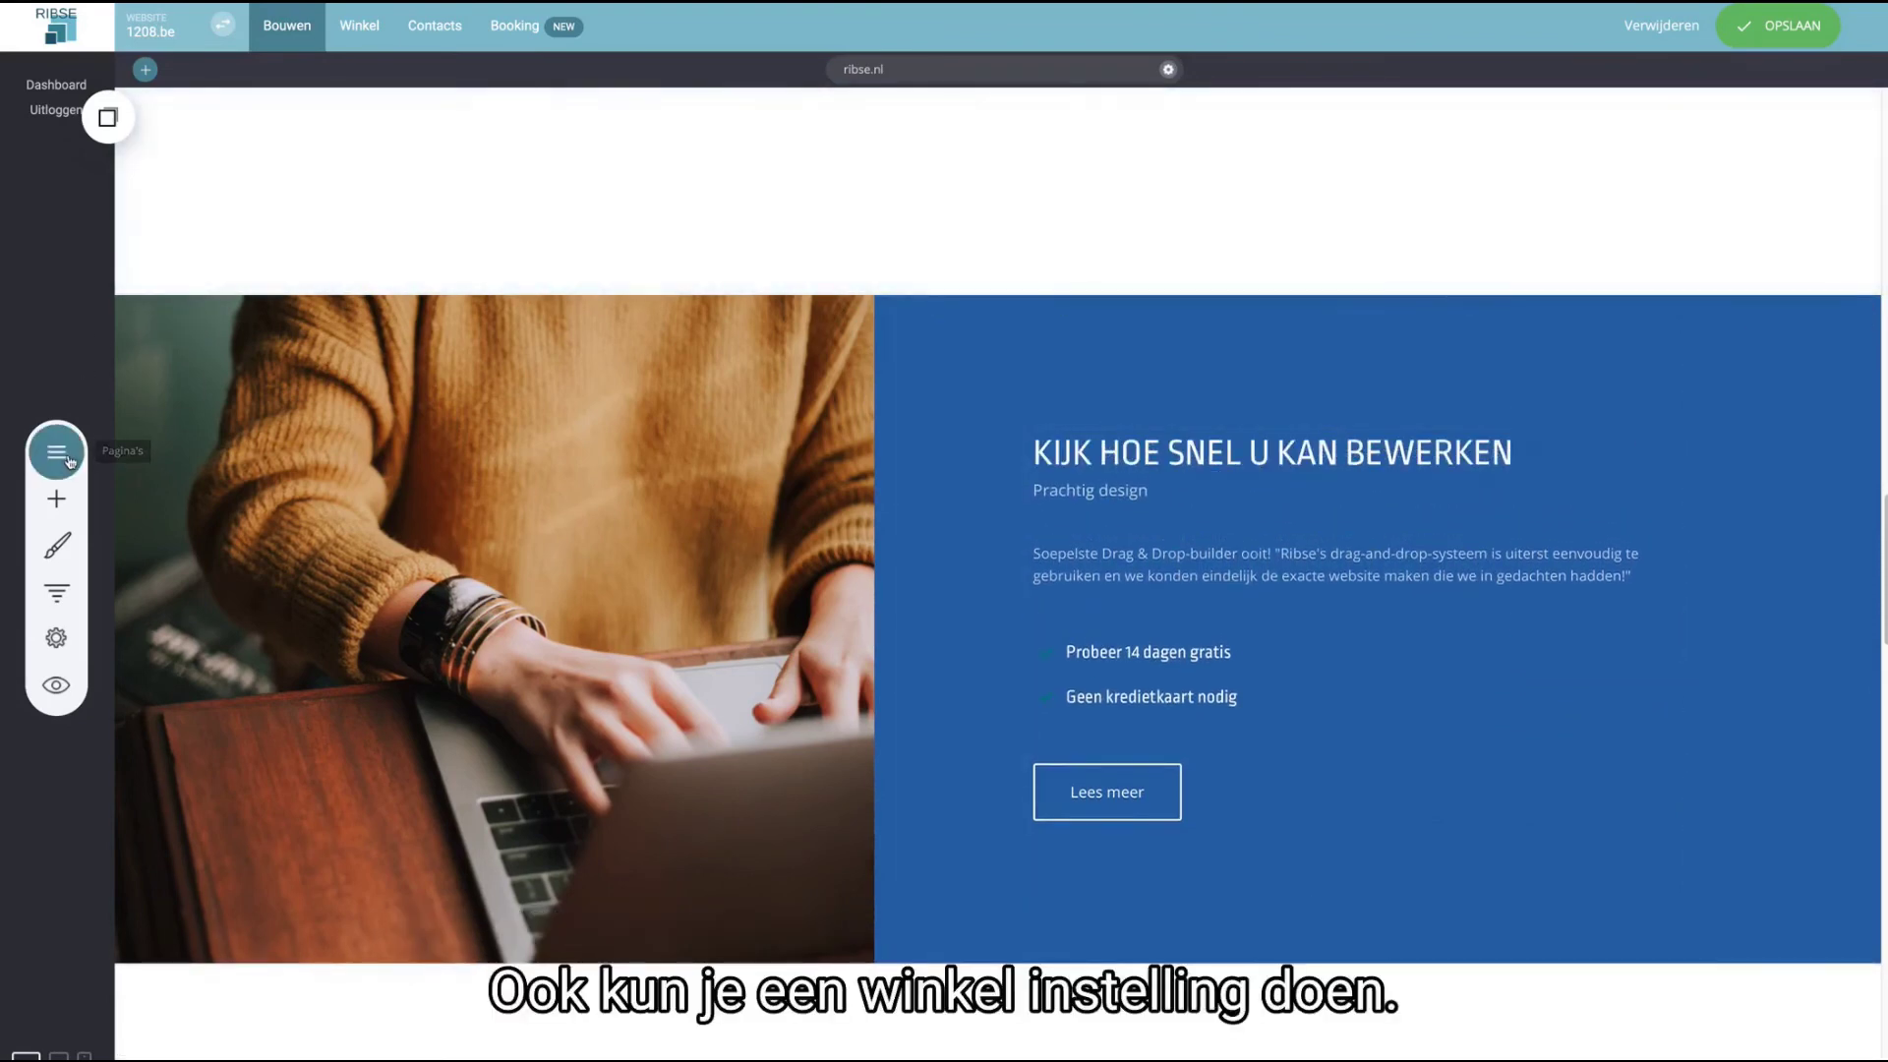
- Open the overview of the website's pages and pop-ups
{"action": "left_click", "coordinate": [61, 454]}
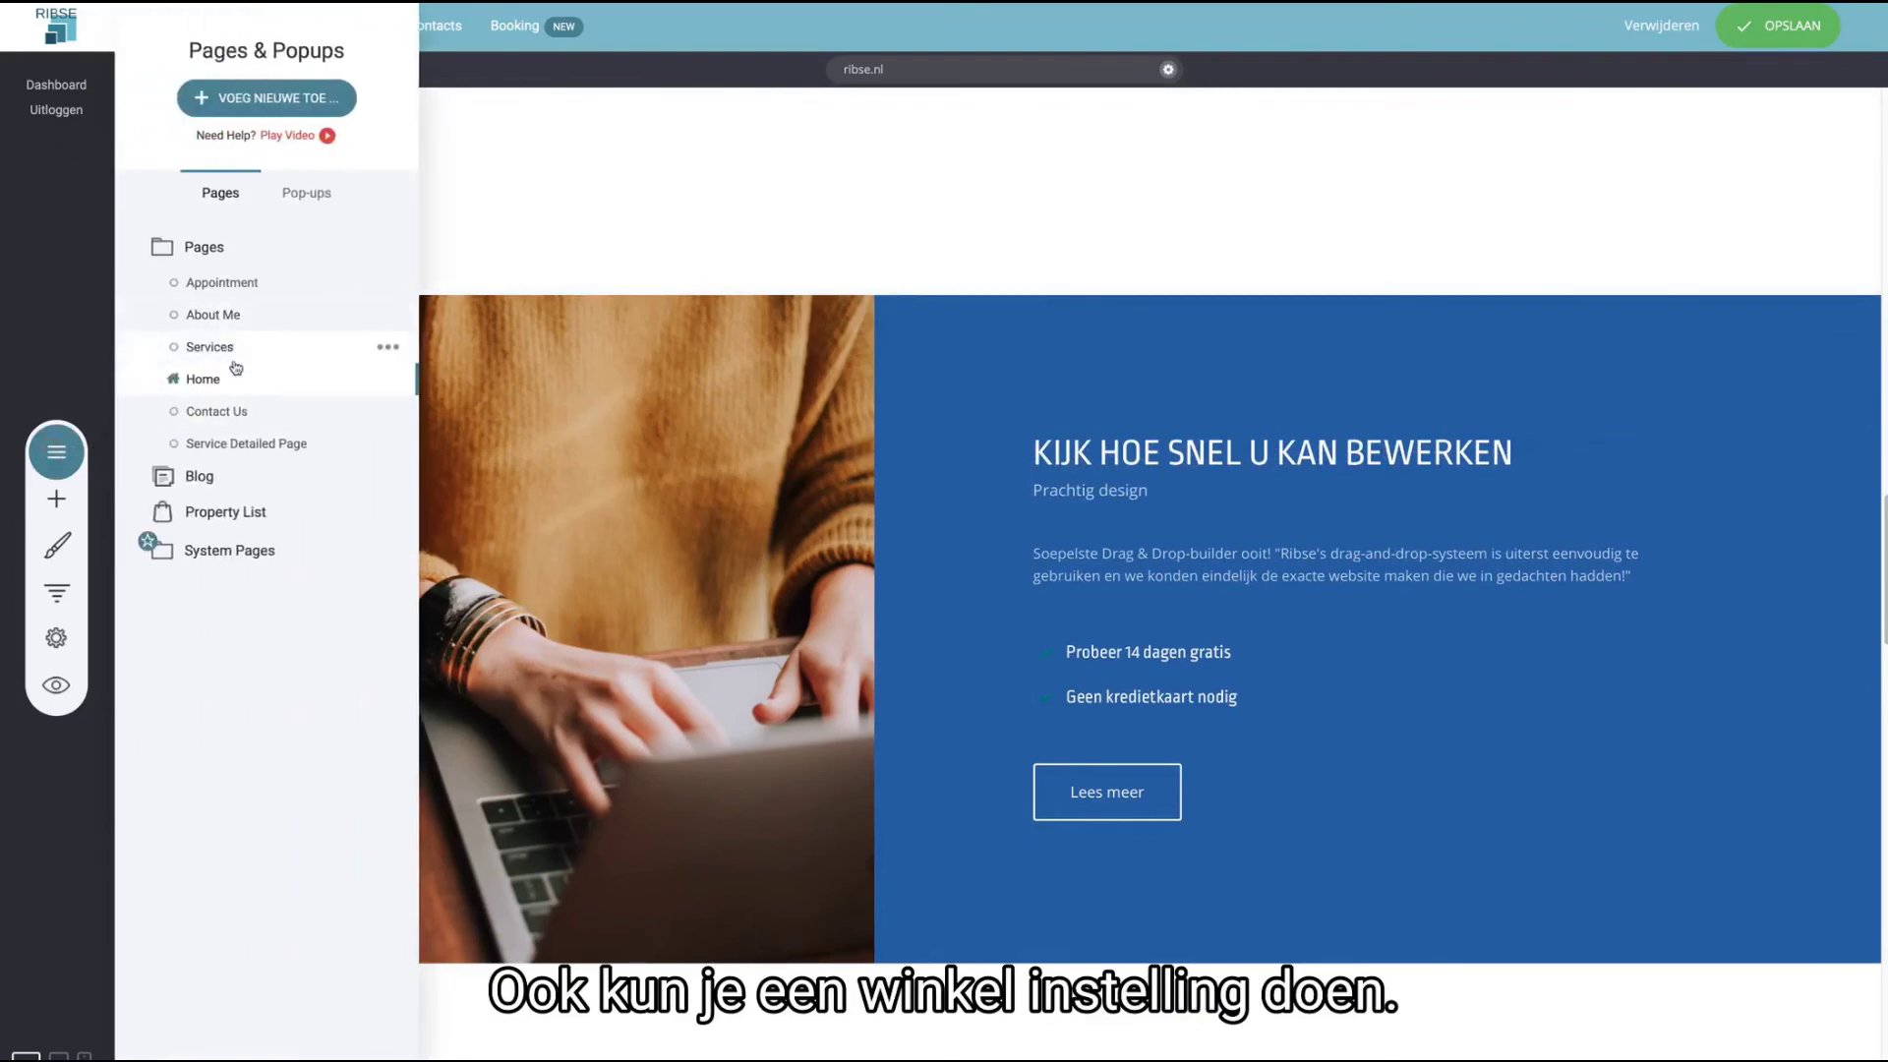